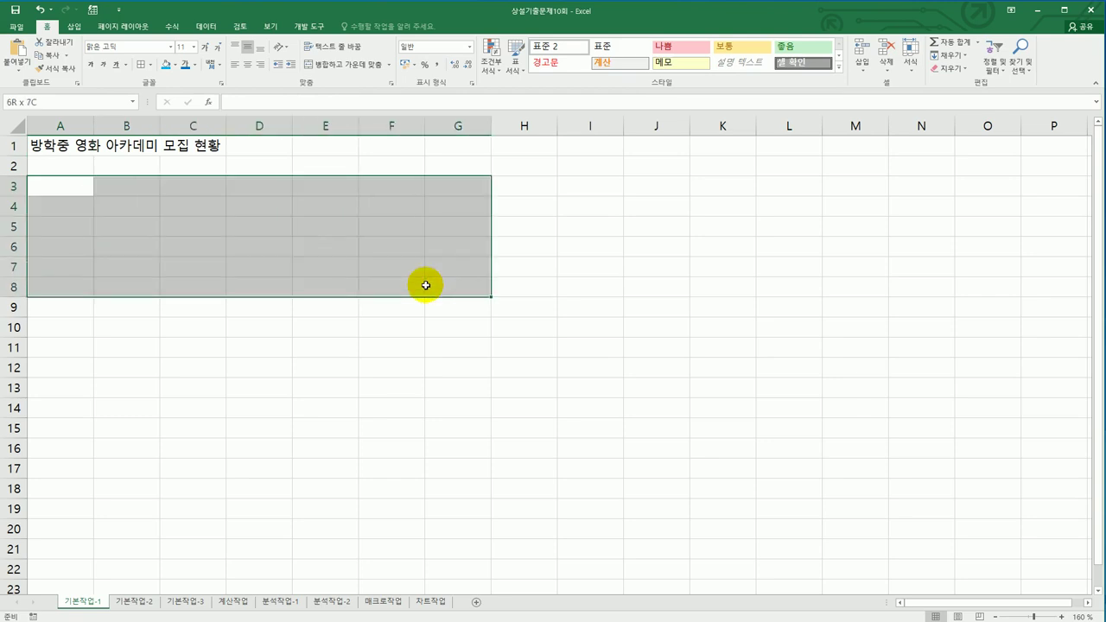
{"action": "left_click_drag", "start_coordinate": [426, 285], "coordinate": [366, 394]}
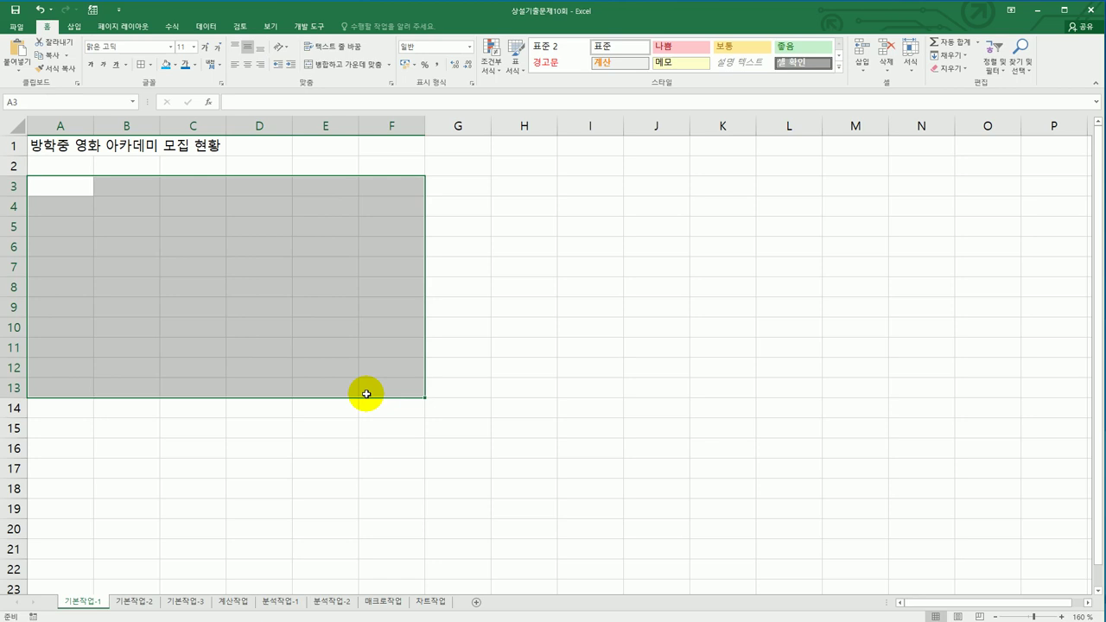
On the 기본작업-2 sheet, merge and center A1:G1 and apply the 제목 1 cell style to the title
{"action": "left_click", "coordinate": [149, 607]}
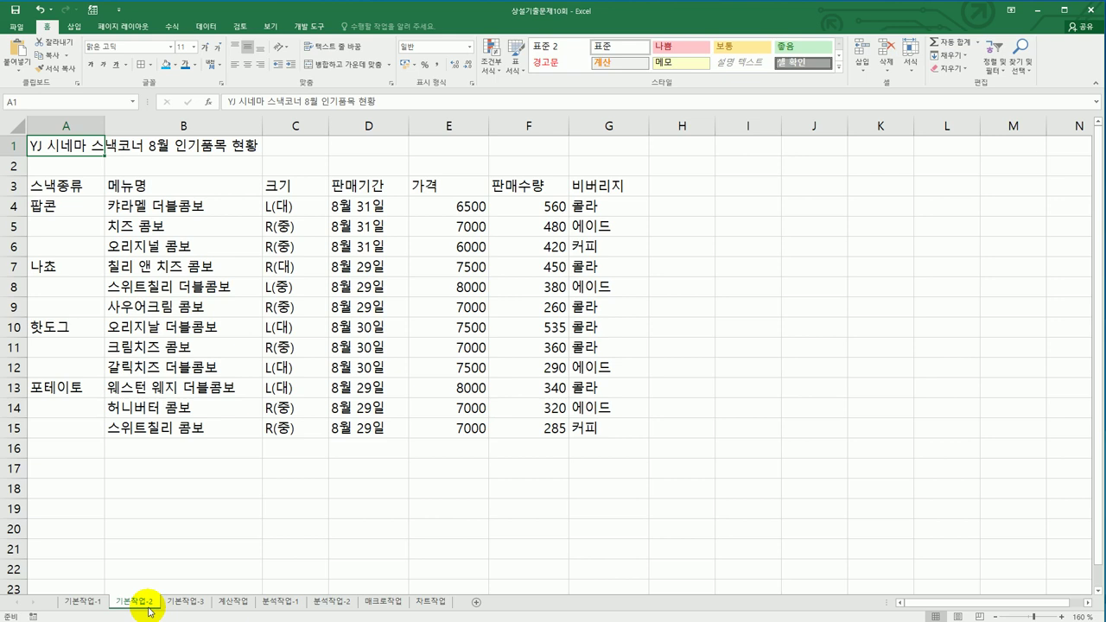
{"action": "left_click_drag", "start_coordinate": [138, 138], "coordinate": [578, 148]}
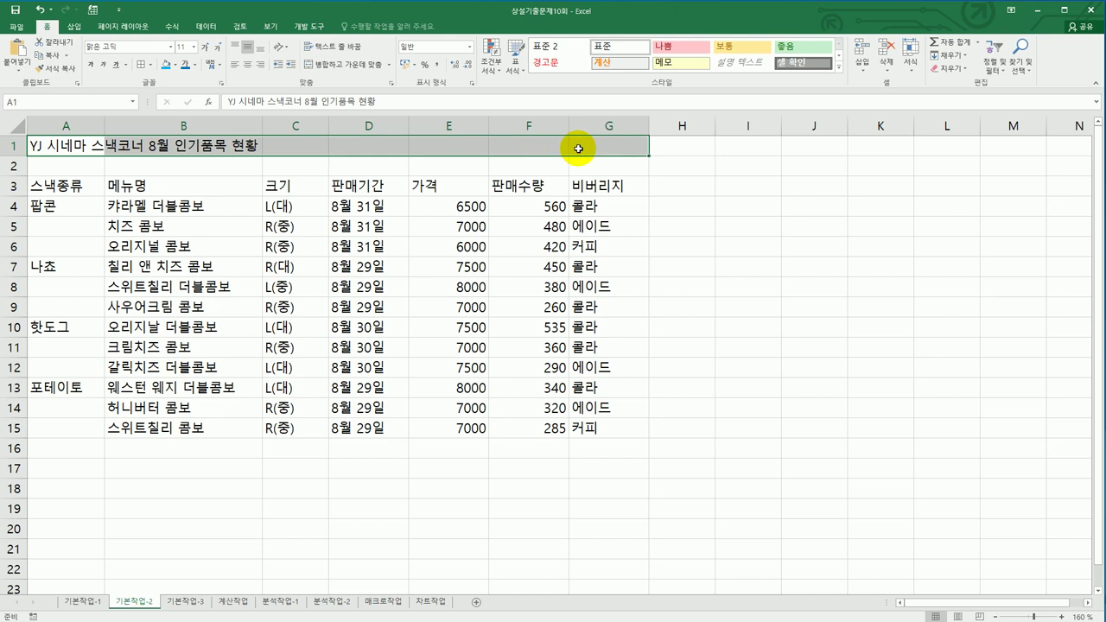
{"action": "left_click", "coordinate": [352, 74]}
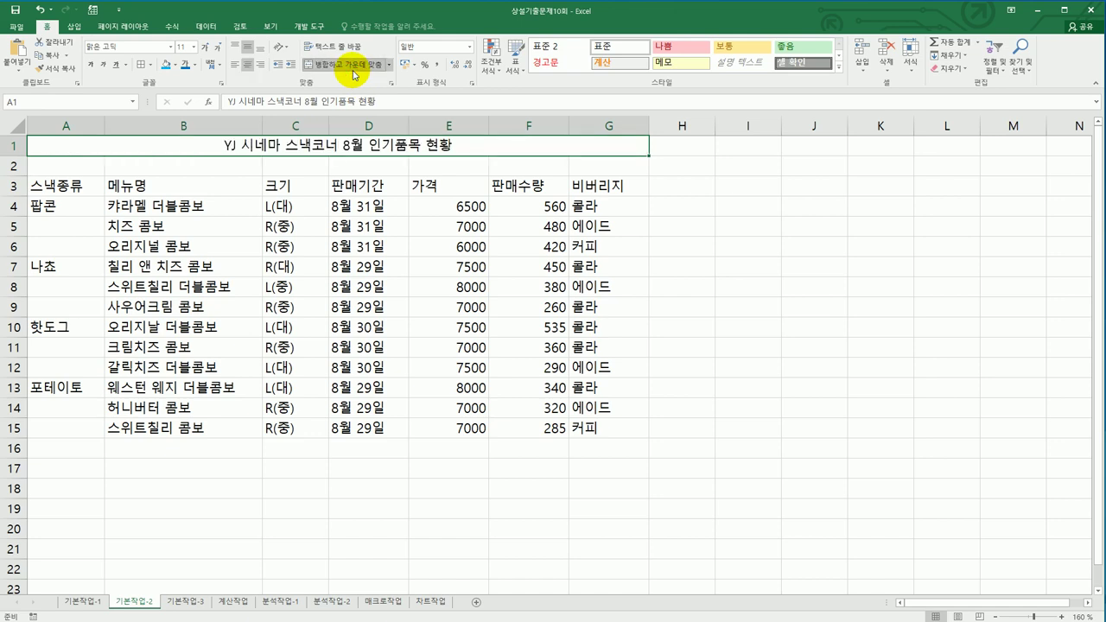
{"action": "left_click", "coordinate": [839, 75]}
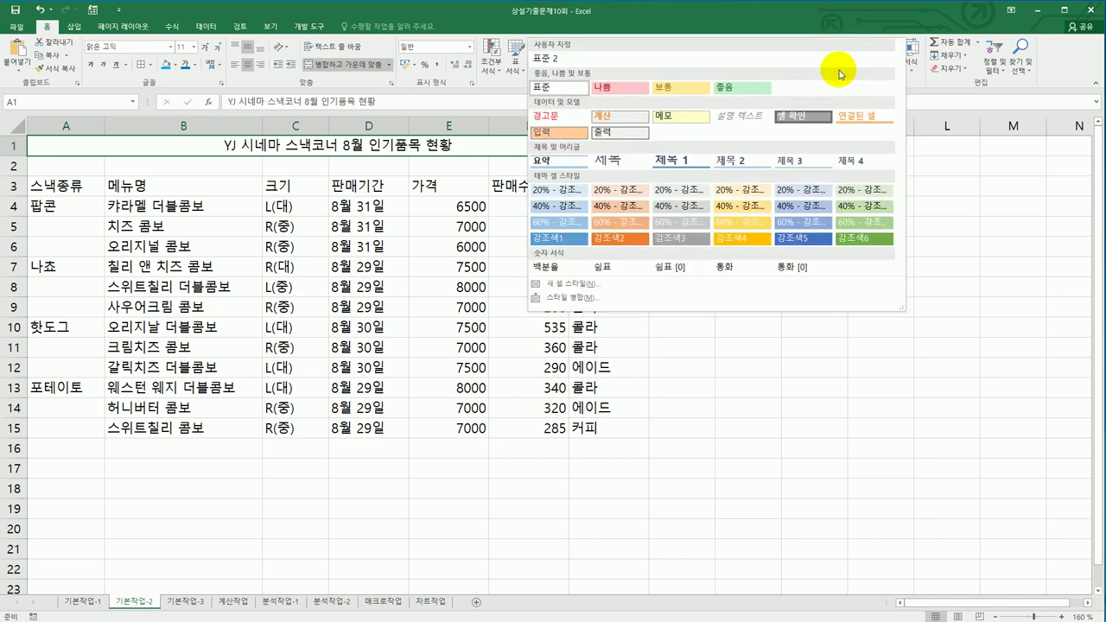
{"action": "left_click", "coordinate": [670, 162]}
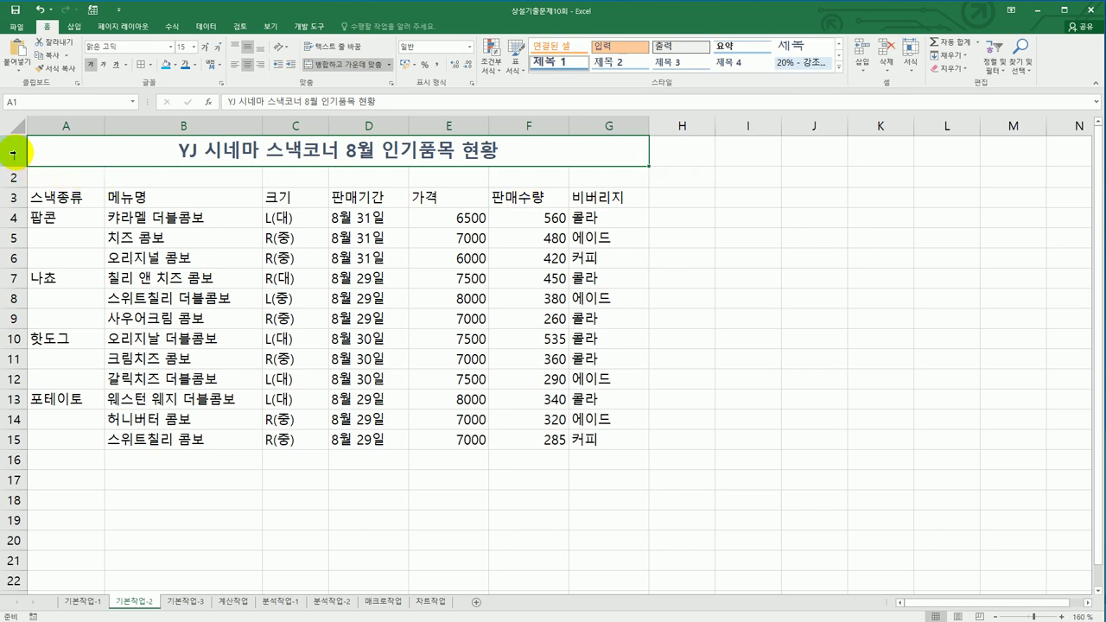
Set the height of row 1 to 28
{"action": "left_click", "coordinate": [13, 153]}
{"action": "right_click", "coordinate": [13, 154]}
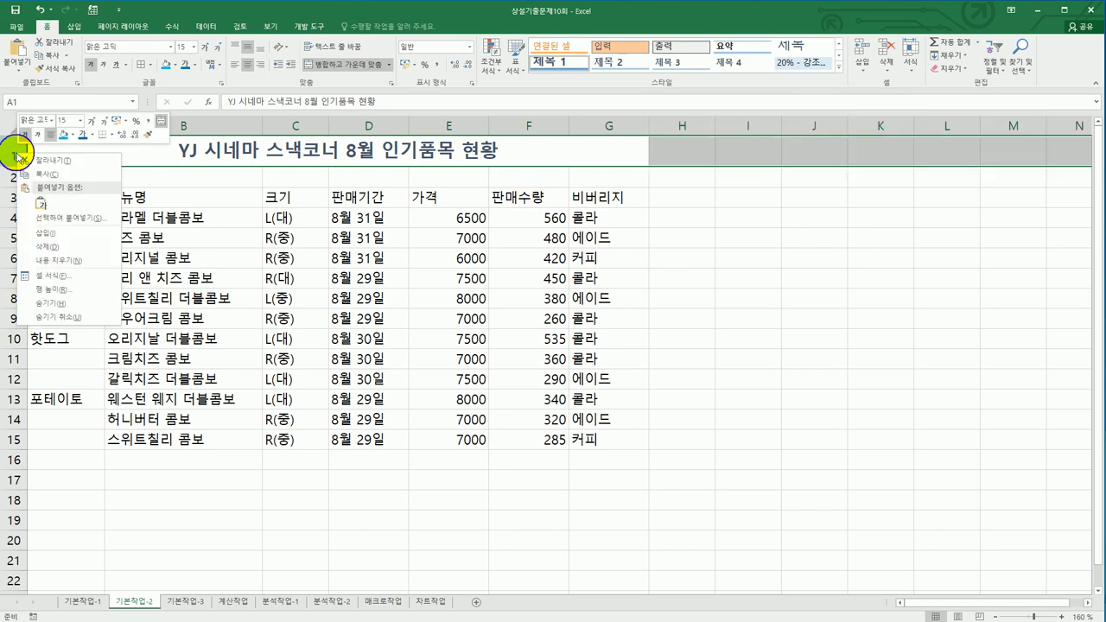
{"action": "left_click", "coordinate": [63, 291]}
{"action": "type", "text": "28"}
{"action": "key", "text": "Return"}
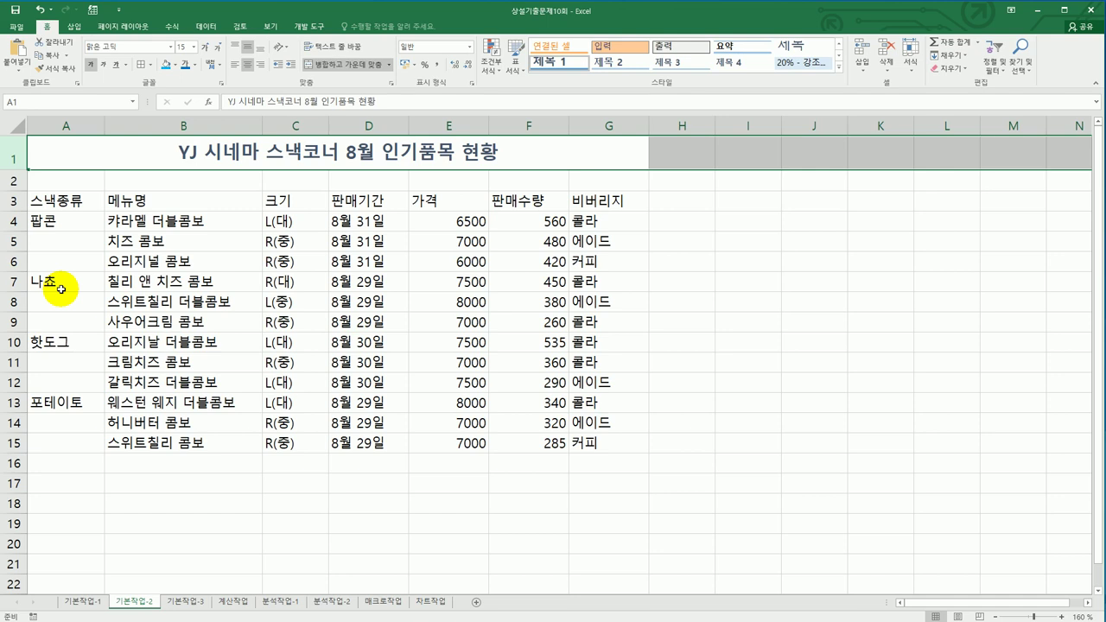
Merge and center each snack-type group in column A: A4:A6, A7:A9, A10:A12 and A13:A15
{"action": "left_click_drag", "start_coordinate": [69, 218], "coordinate": [79, 449]}
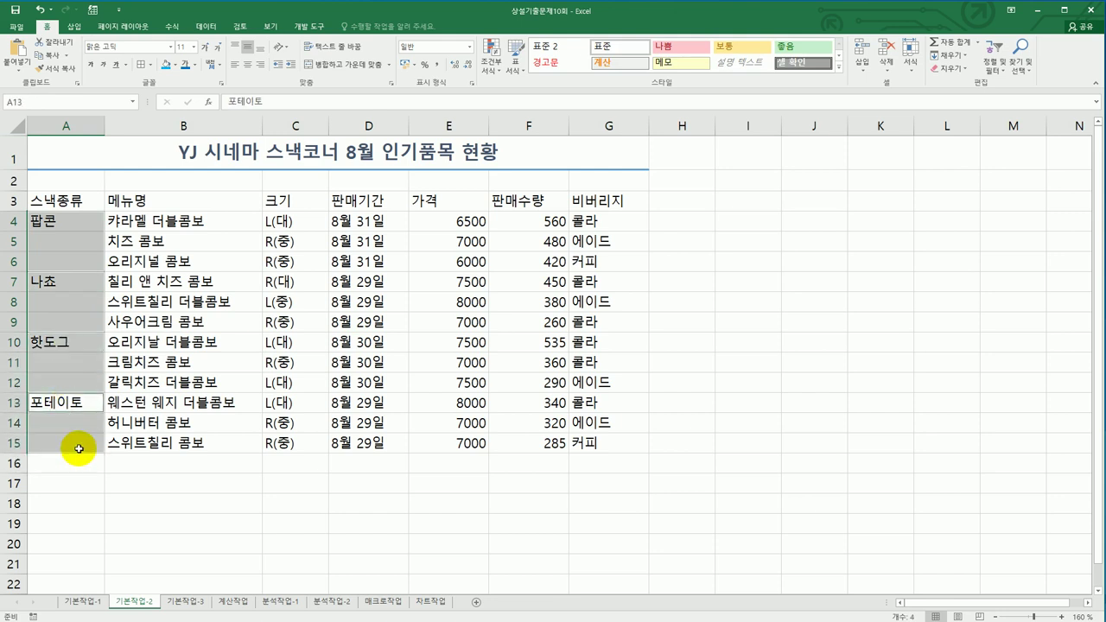
{"action": "left_click", "coordinate": [326, 73]}
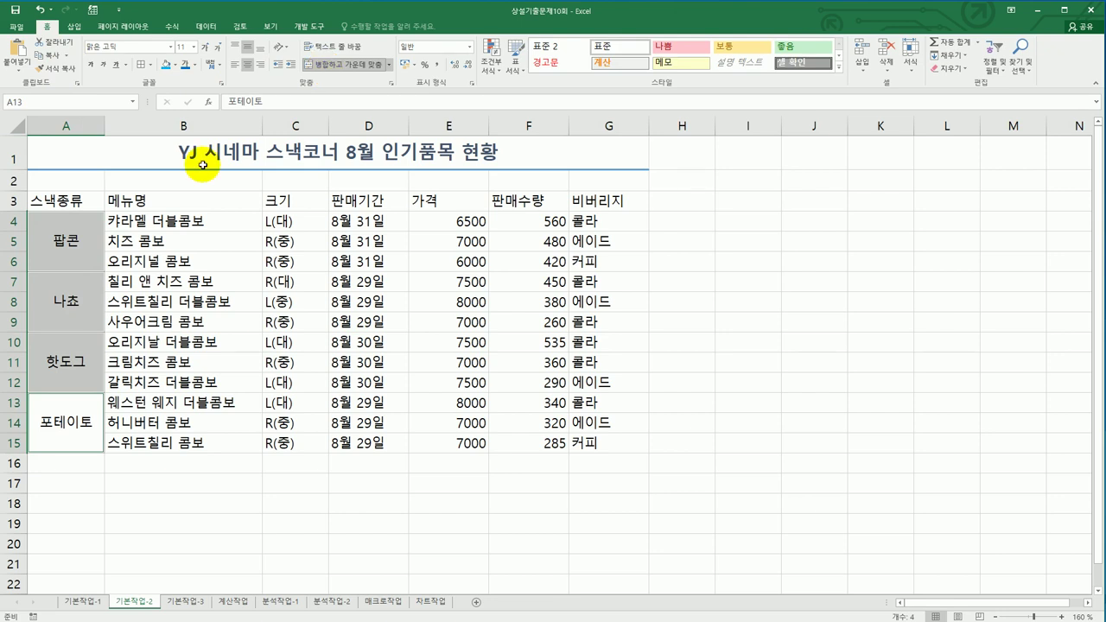
Fill the header row A3:G3 and the snack-type cells A4:A15 with the standard orange color
{"action": "left_click_drag", "start_coordinate": [62, 202], "coordinate": [634, 202]}
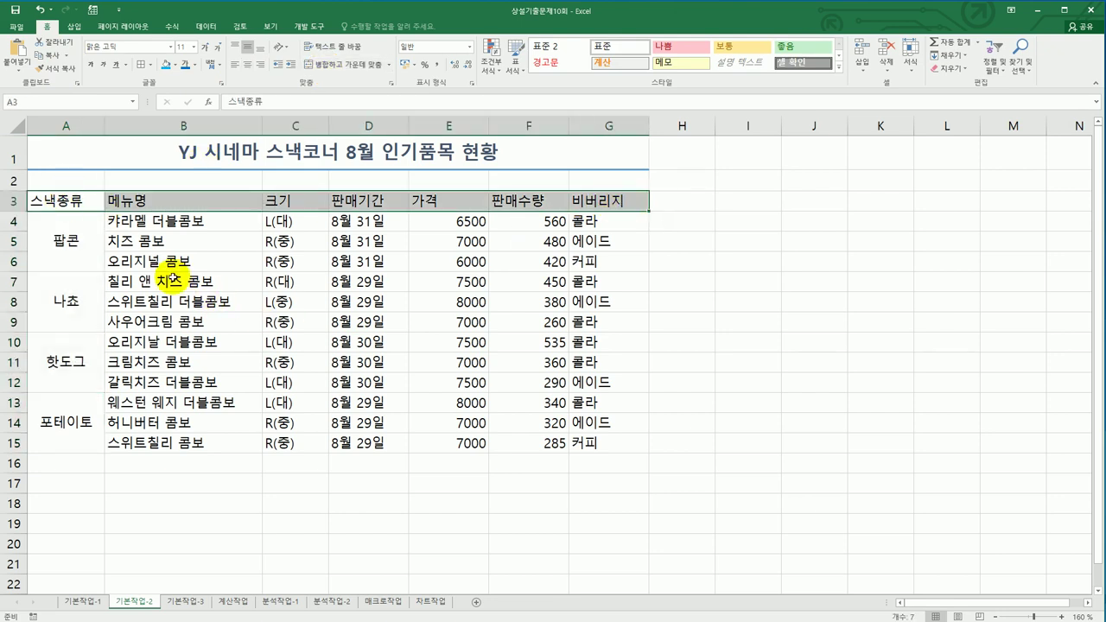
{"action": "left_click_drag", "start_coordinate": [82, 226], "coordinate": [79, 423]}
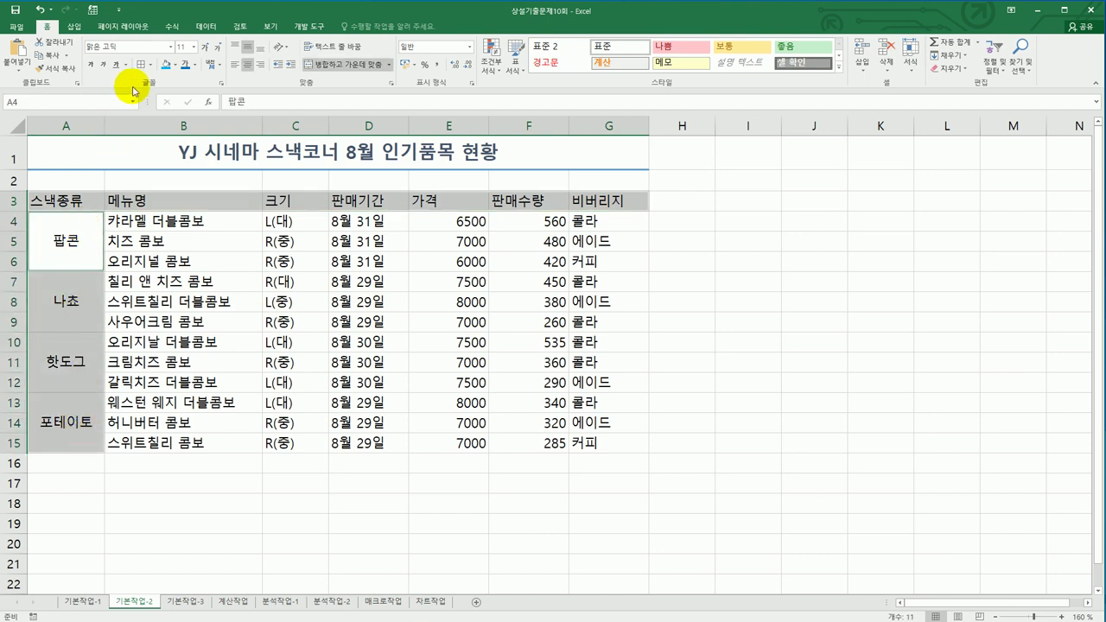
{"action": "left_click", "coordinate": [177, 66]}
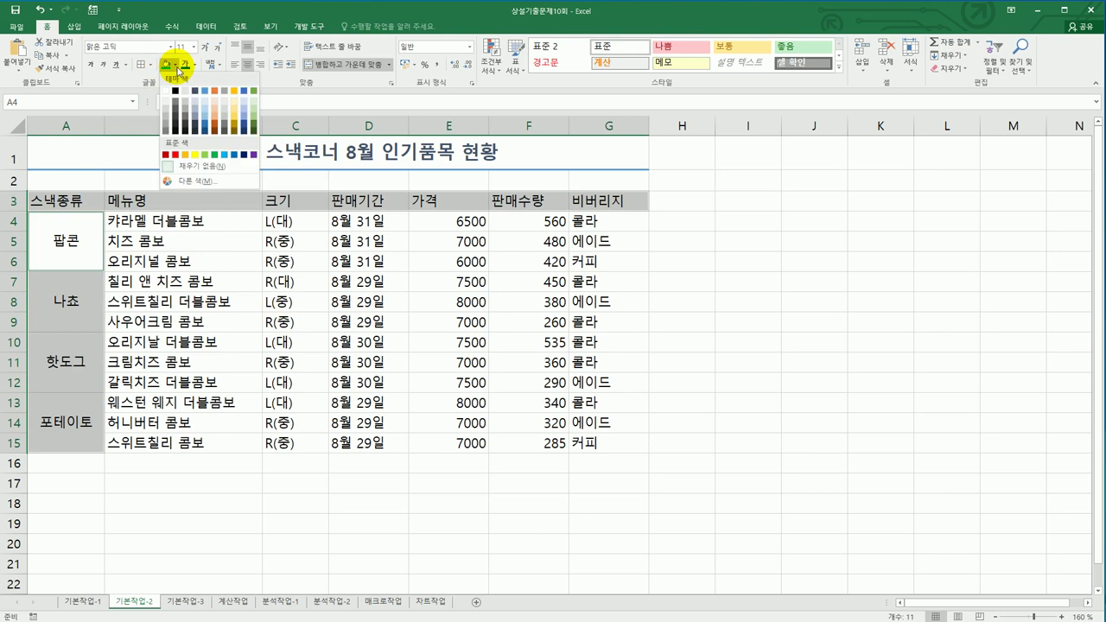
{"action": "left_click", "coordinate": [184, 155]}
{"action": "left_click", "coordinate": [608, 207]}
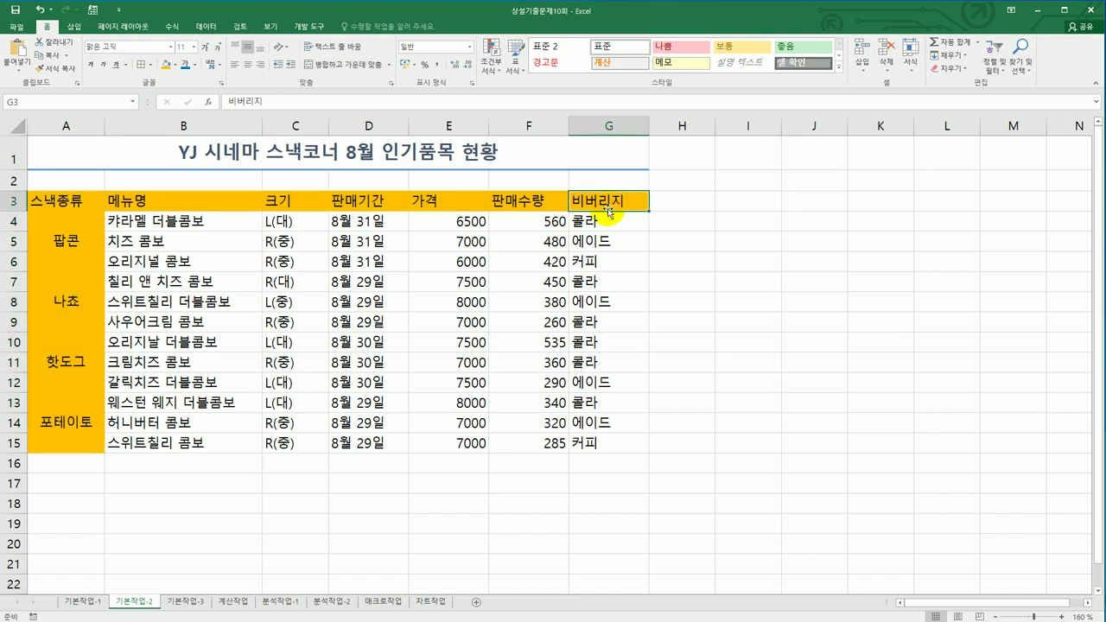
Insert the special character ◈ in front of the title text in A1
{"action": "double_click", "coordinate": [179, 153]}
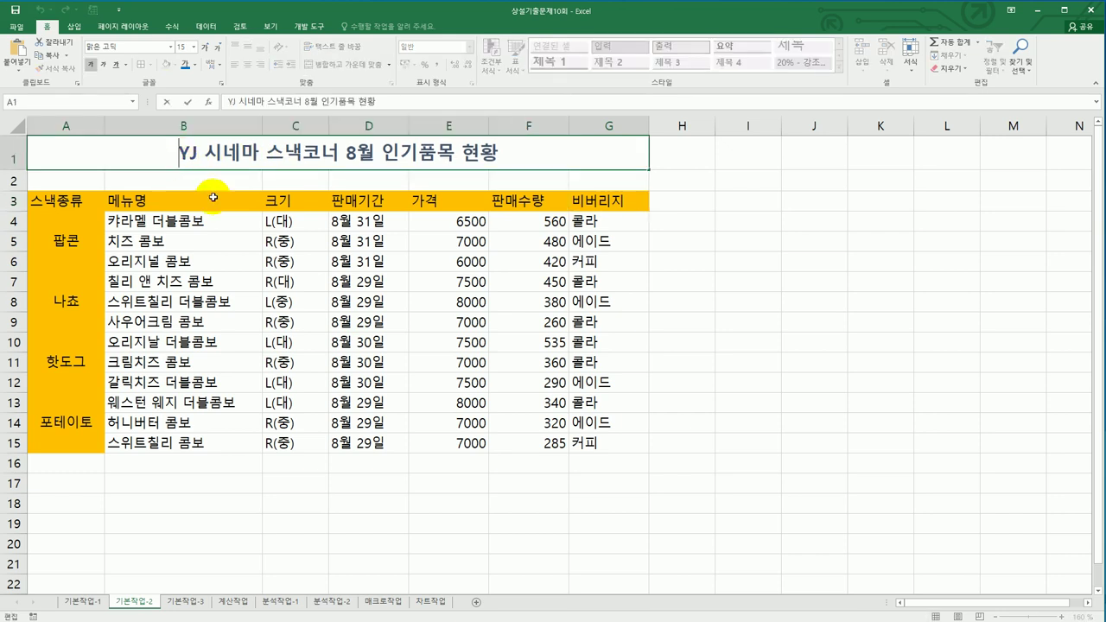
{"action": "type", "text": "ㅁ"}
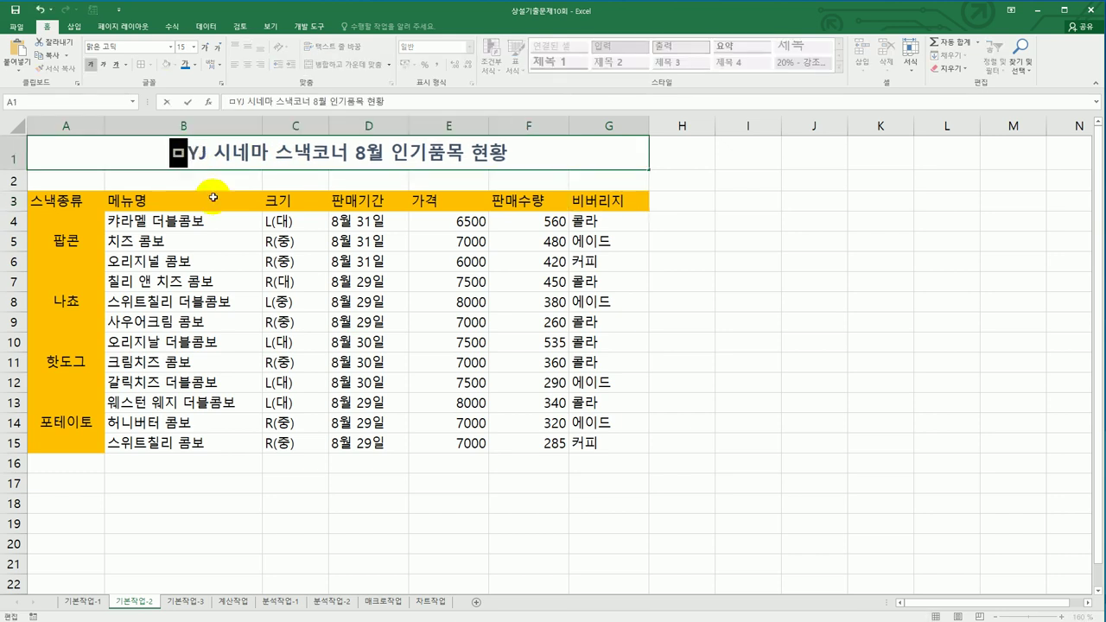
{"action": "key", "text": "Hangul_Hanja"}
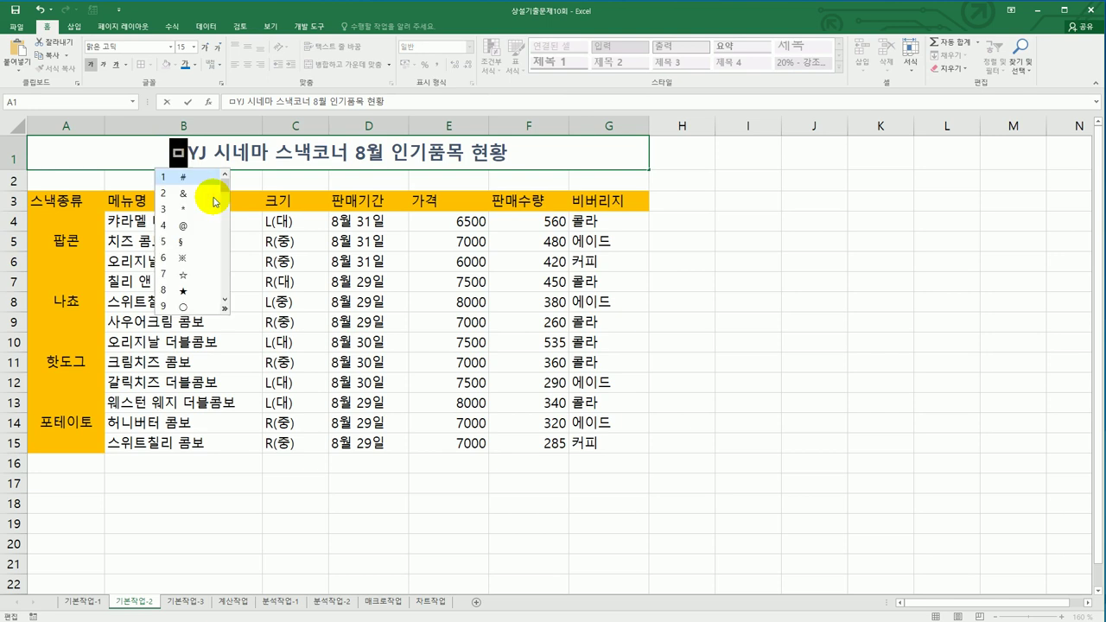
{"action": "left_click", "coordinate": [223, 303]}
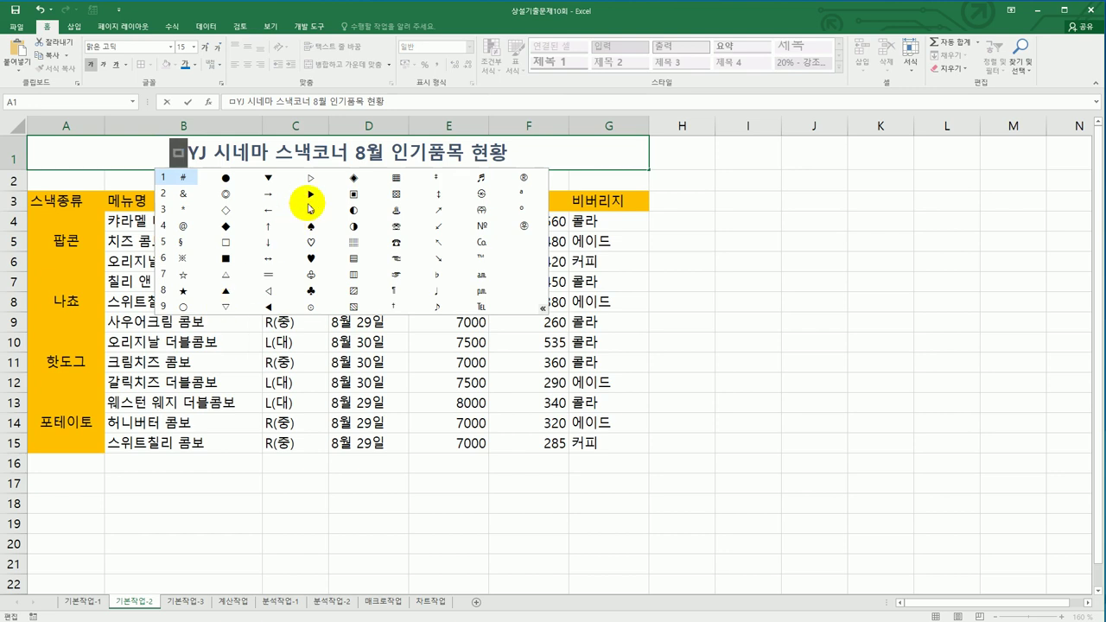
{"action": "left_click", "coordinate": [354, 178]}
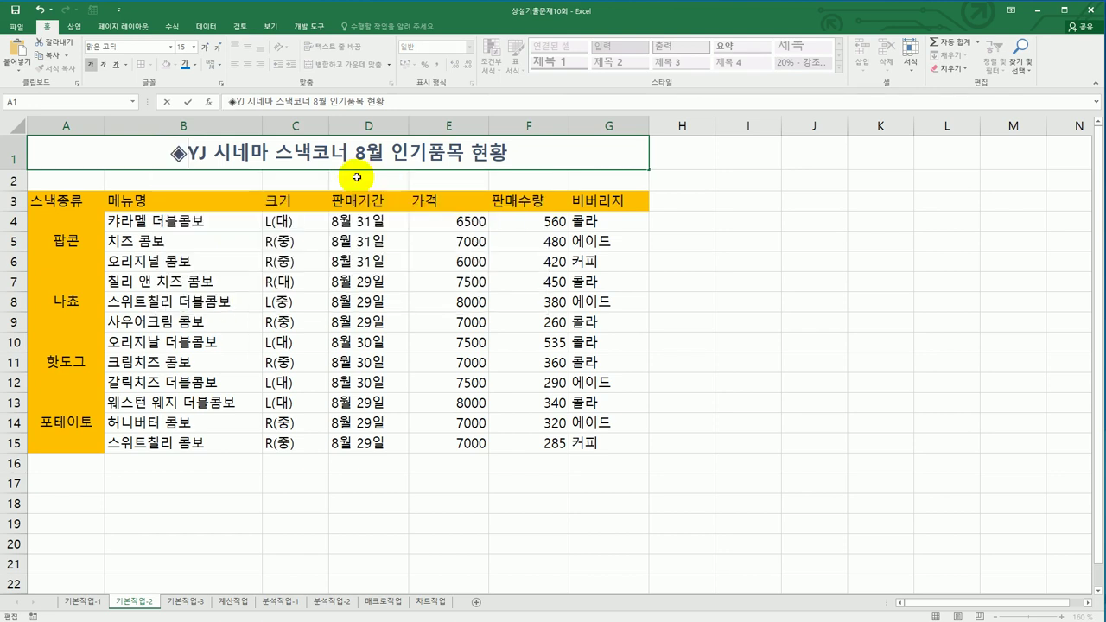
Add the special character ◈ at the end of the title text in A1 and commit the cell
{"action": "left_click", "coordinate": [517, 148]}
{"action": "type", "text": "ㅁ"}
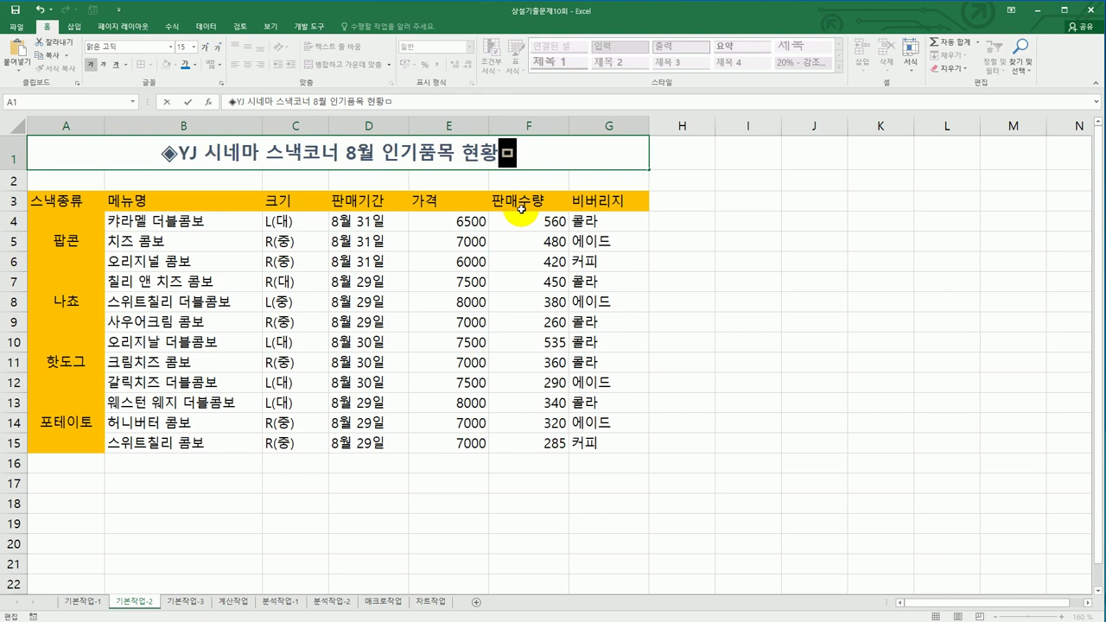
{"action": "key", "text": "Hangul_Hanja"}
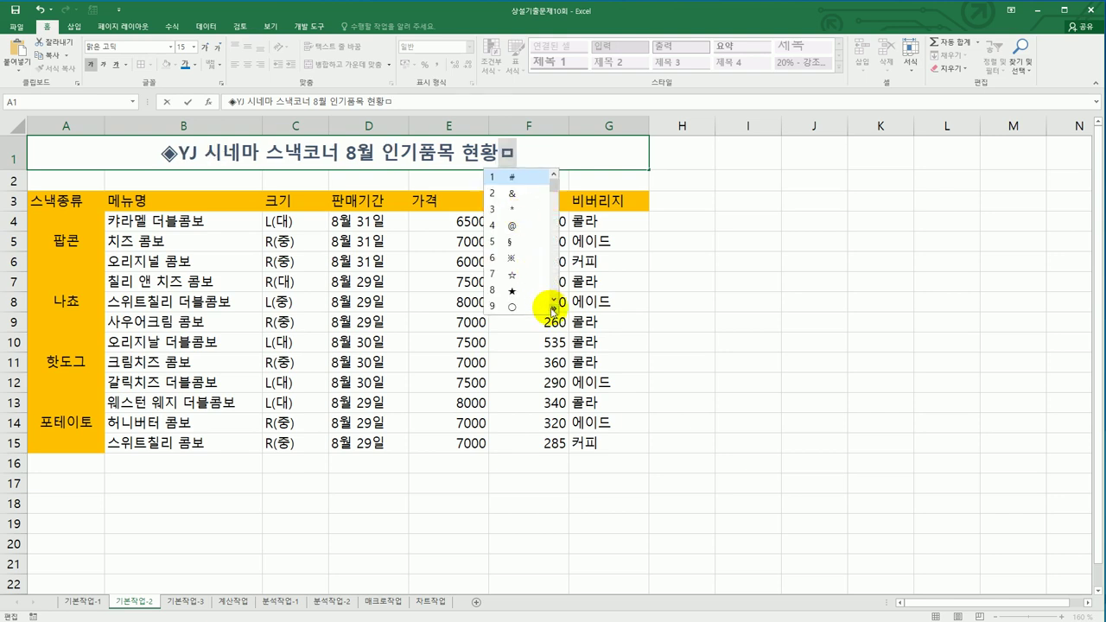
{"action": "left_click", "coordinate": [554, 307]}
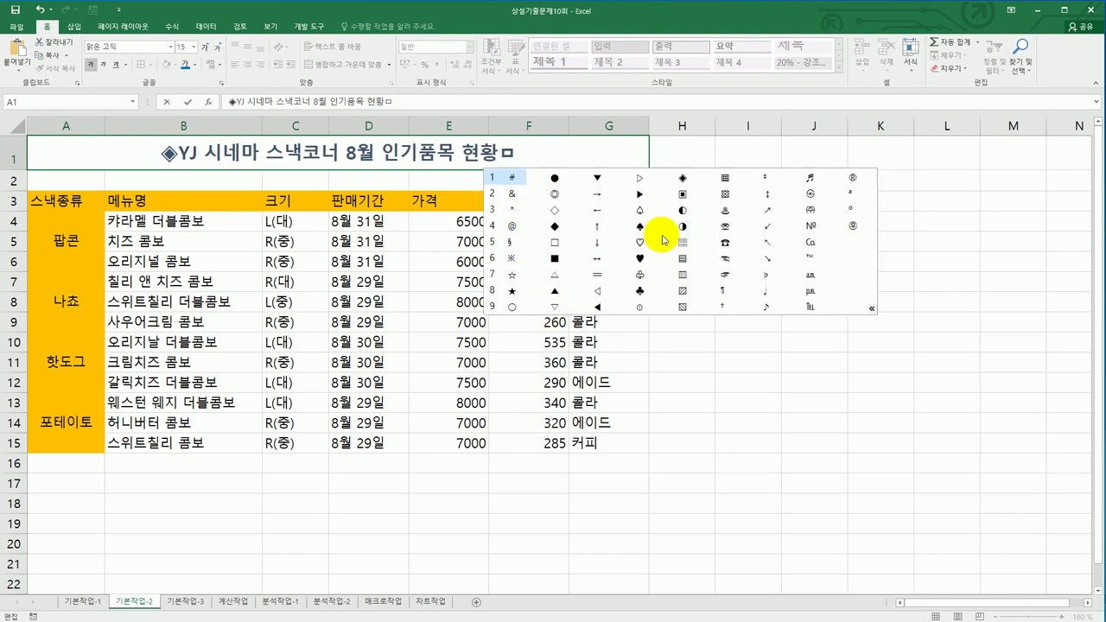
{"action": "left_click", "coordinate": [683, 179]}
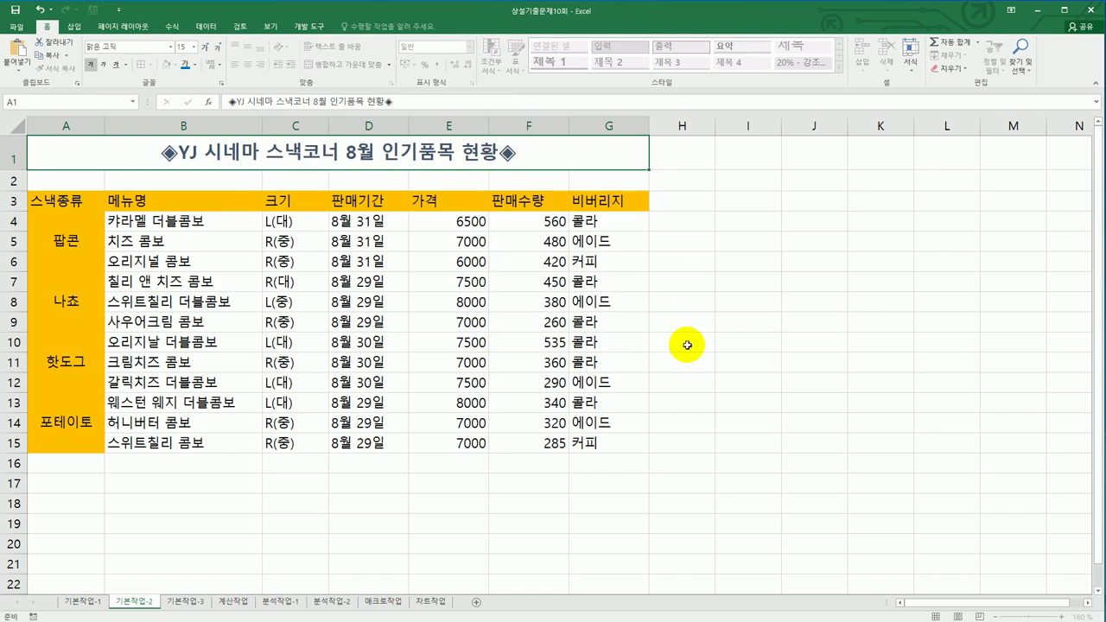
{"action": "key", "text": "Return"}
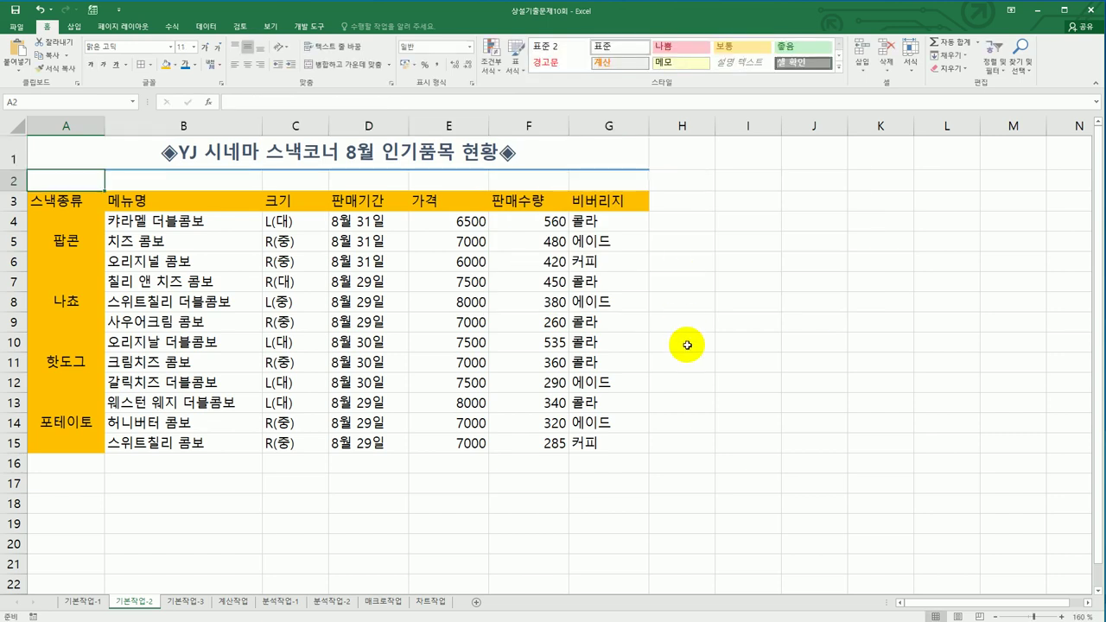
Apply the custom number format @"까지" to the sales periods in D4:D15 and autofit column D's width
{"action": "left_click", "coordinate": [367, 224]}
{"action": "left_click_drag", "start_coordinate": [366, 262], "coordinate": [368, 438]}
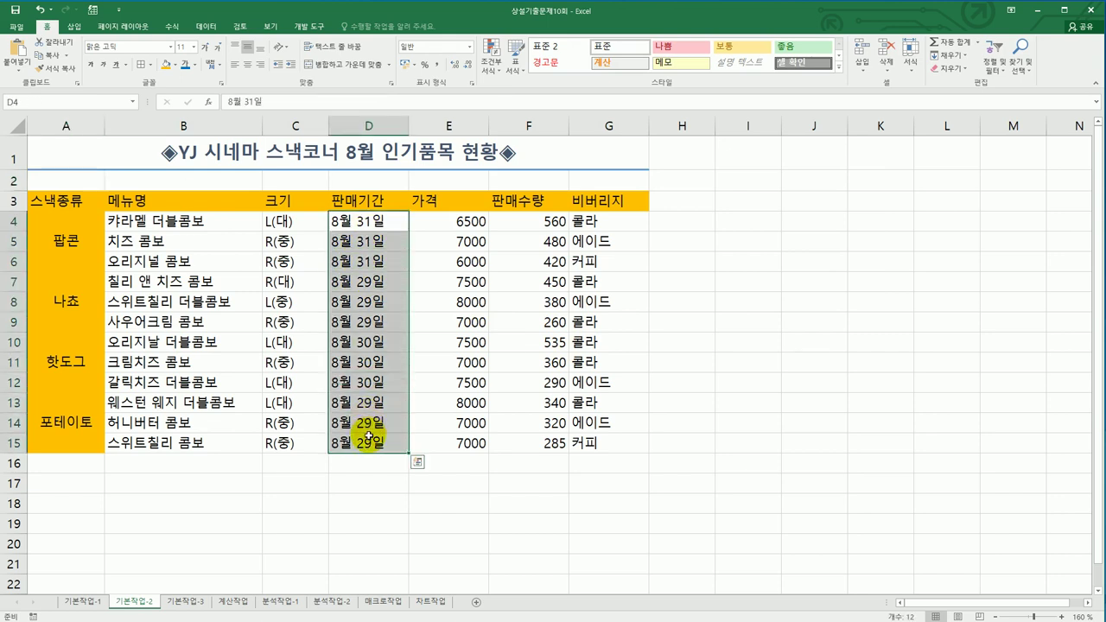
{"action": "right_click", "coordinate": [361, 260]}
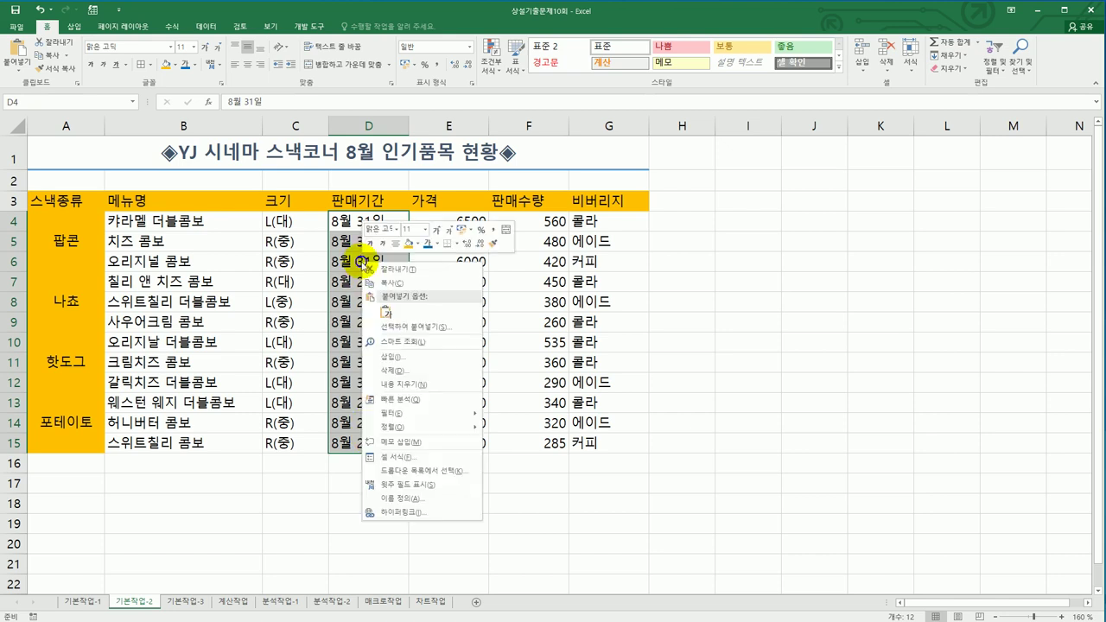
{"action": "left_click", "coordinate": [444, 456]}
{"action": "left_click_drag", "start_coordinate": [447, 318], "coordinate": [641, 209]}
{"action": "left_click", "coordinate": [531, 344]}
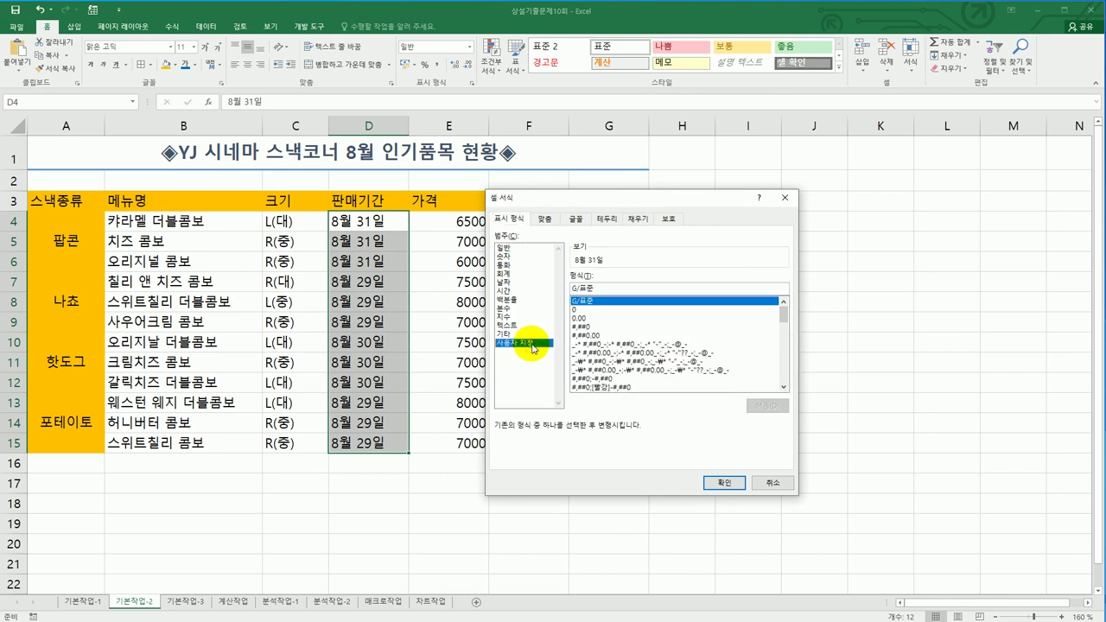
{"action": "double_click", "coordinate": [613, 290]}
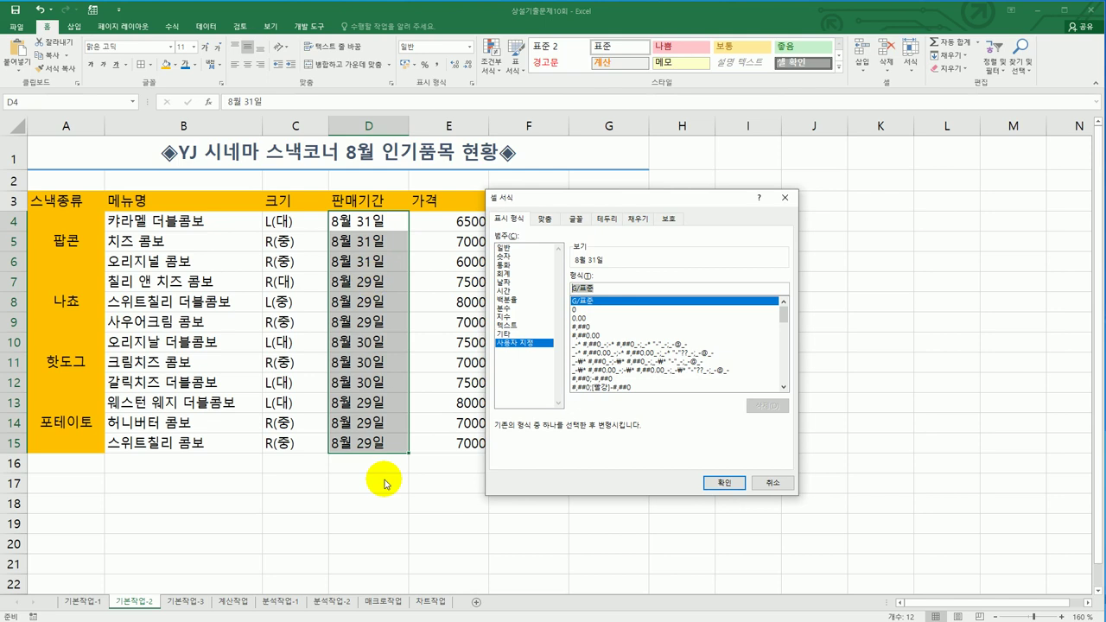
{"action": "type", "text": "@"}
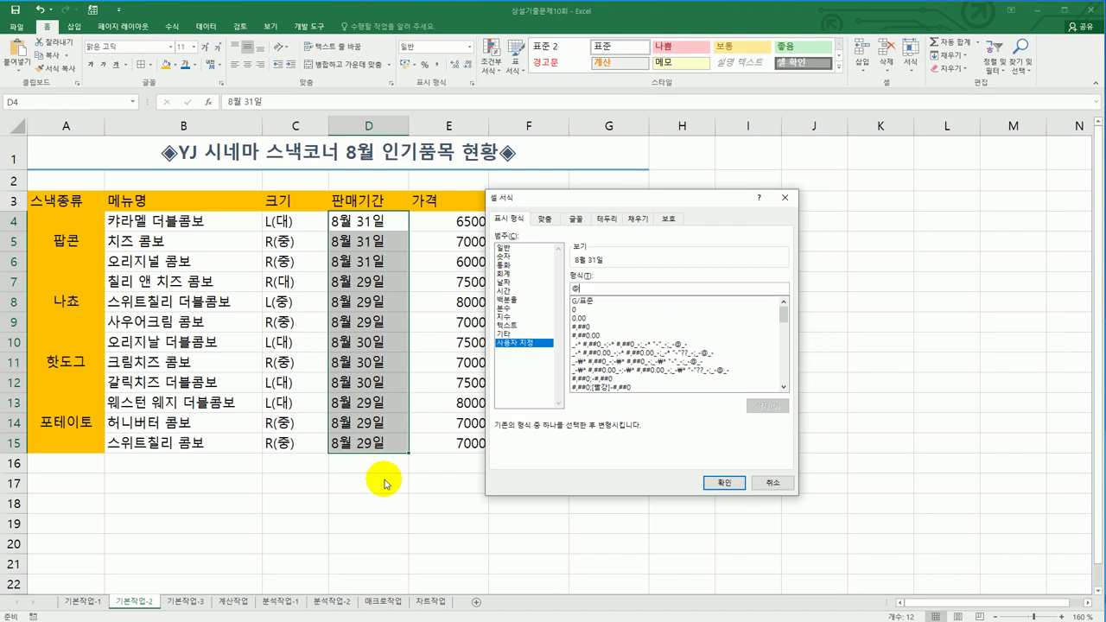
{"action": "type", "text": "\"까지\""}
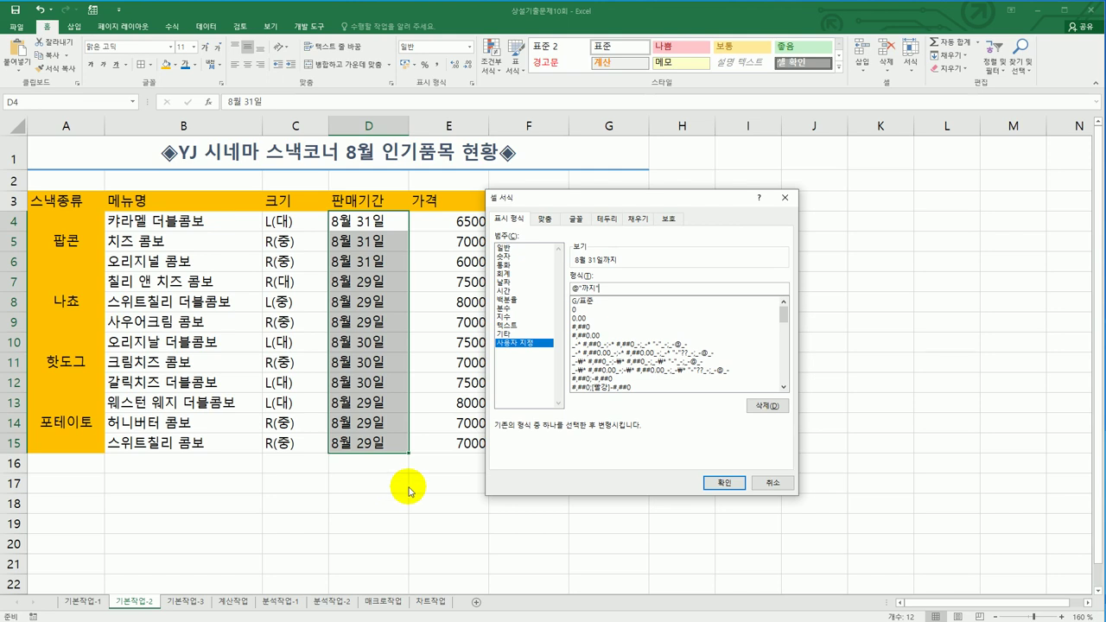
{"action": "left_click", "coordinate": [724, 483]}
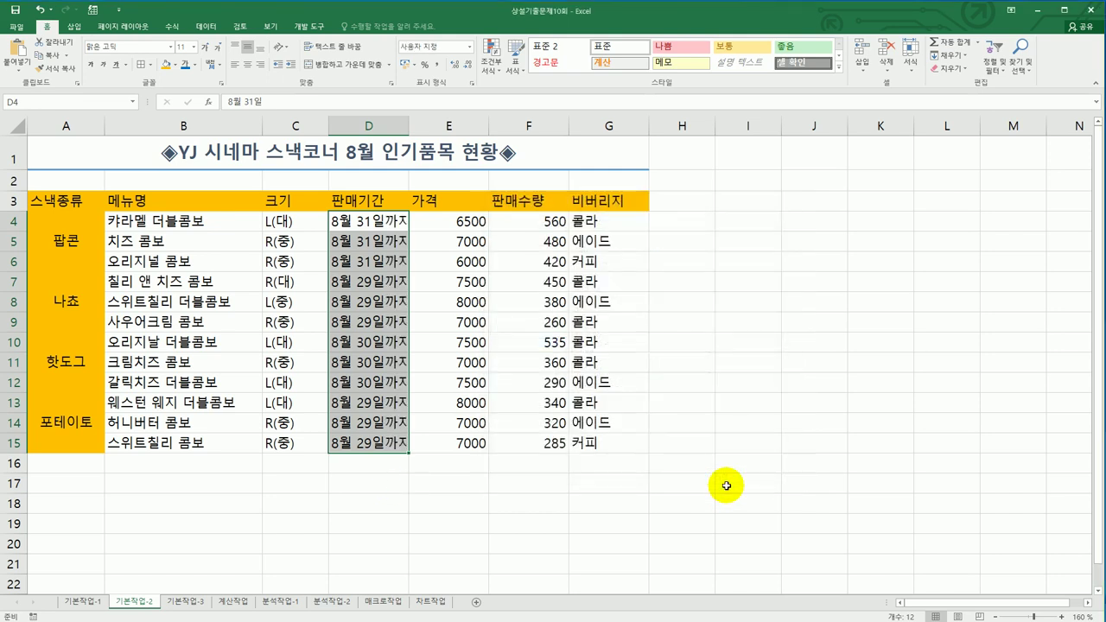
{"action": "double_click", "coordinate": [410, 125]}
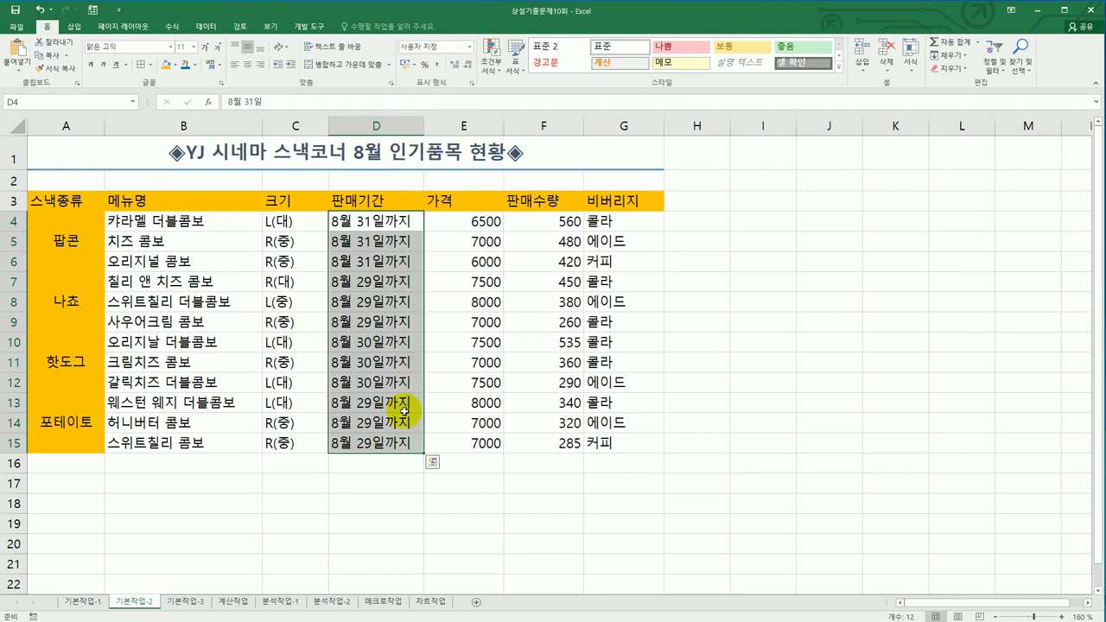
Apply all borders (모든 테두리) to the table range A3:G15
{"action": "left_click_drag", "start_coordinate": [59, 200], "coordinate": [616, 432]}
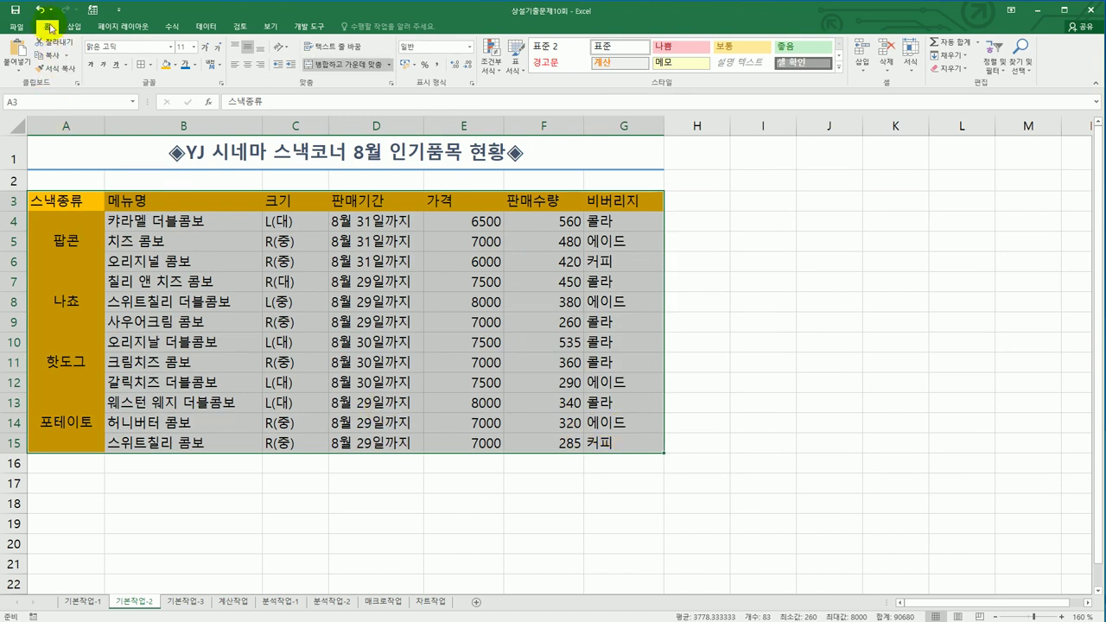
{"action": "left_click", "coordinate": [149, 65]}
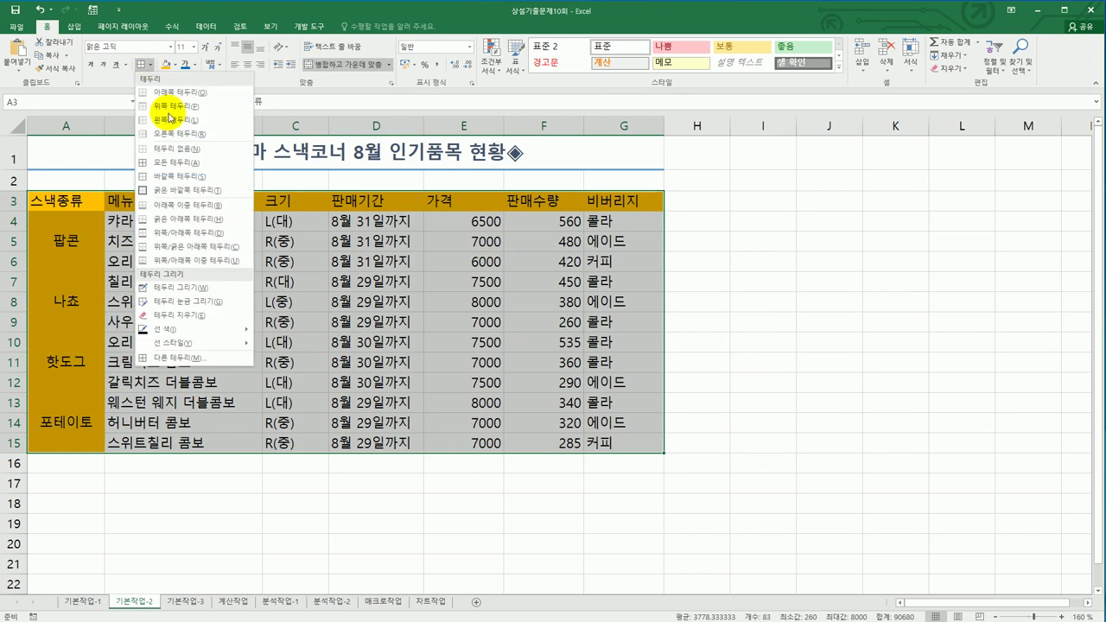
{"action": "left_click", "coordinate": [189, 164]}
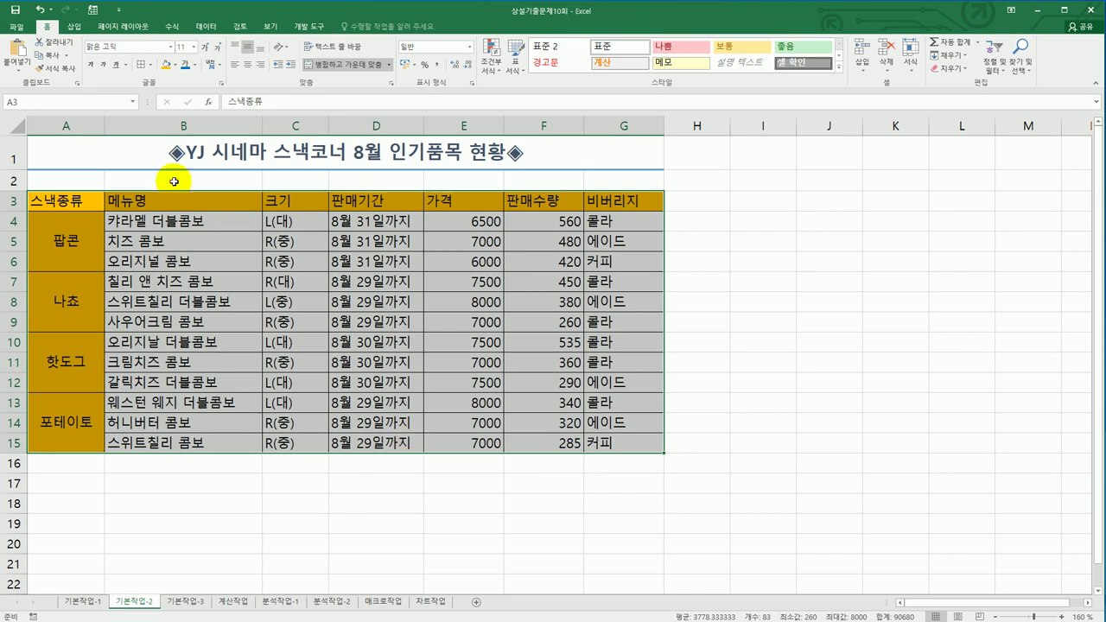
Center the contents of the table range A3:G15 horizontally
{"action": "left_click", "coordinate": [243, 70]}
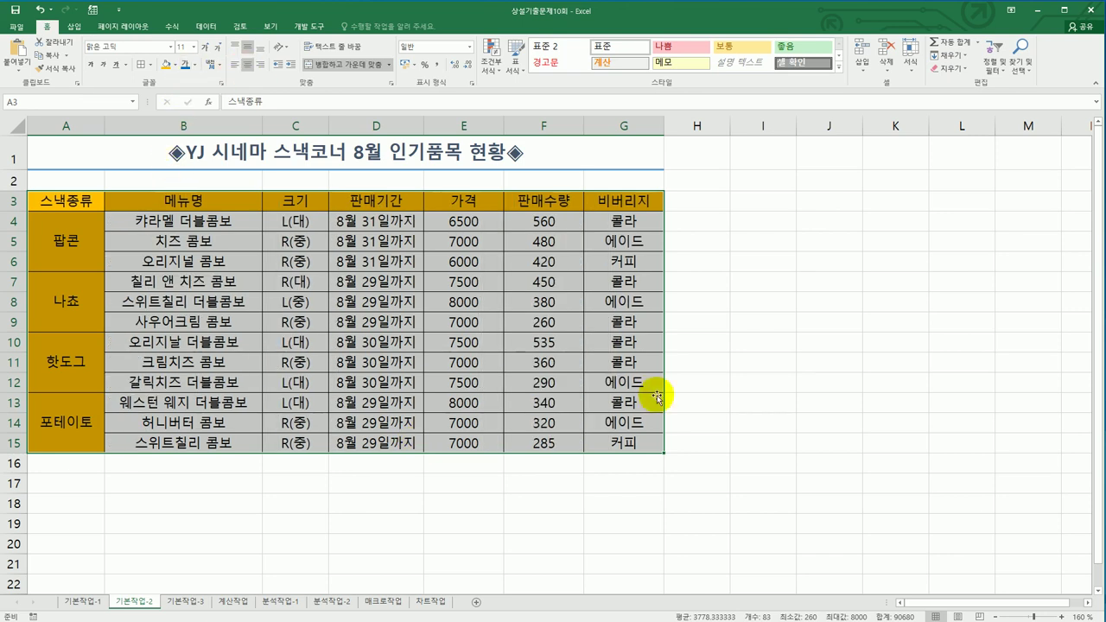
{"action": "left_click", "coordinate": [722, 442]}
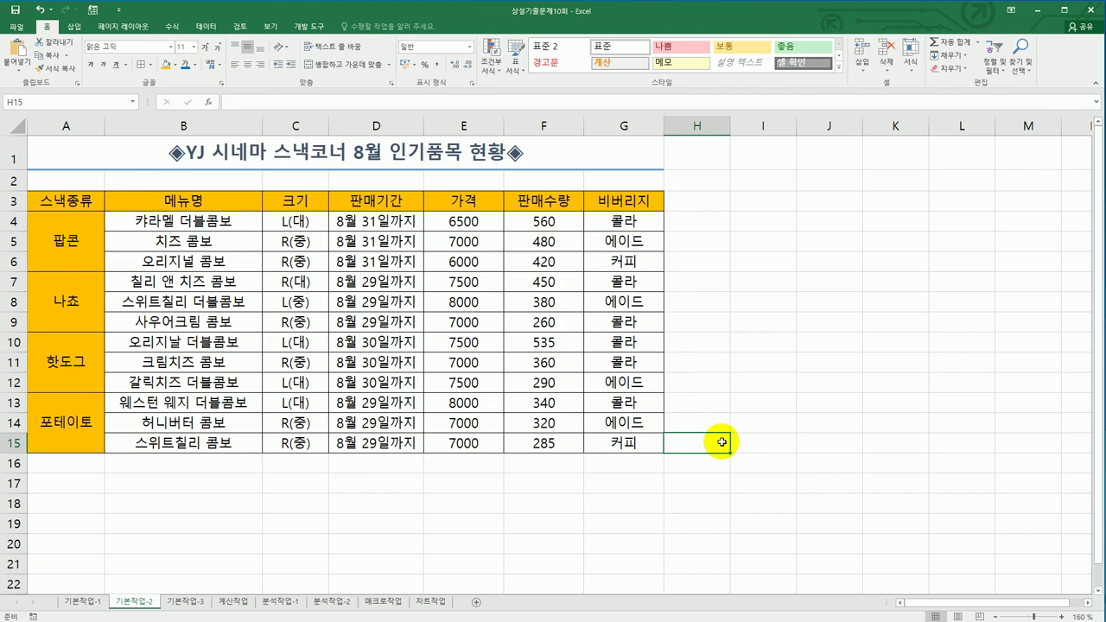
On the 기본작업-3 sheet, copy the 구분 header and the 회원 value from B3:B4 to A18:A19 as a filter criterion
{"action": "left_click", "coordinate": [184, 601]}
{"action": "left_click", "coordinate": [63, 494]}
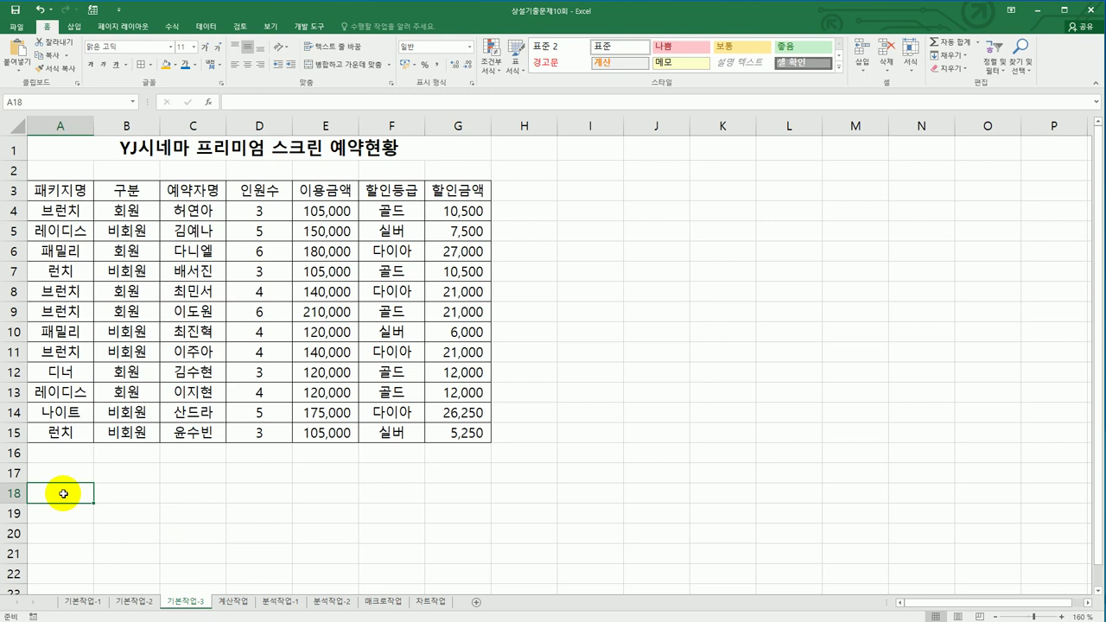
{"action": "left_click", "coordinate": [121, 189]}
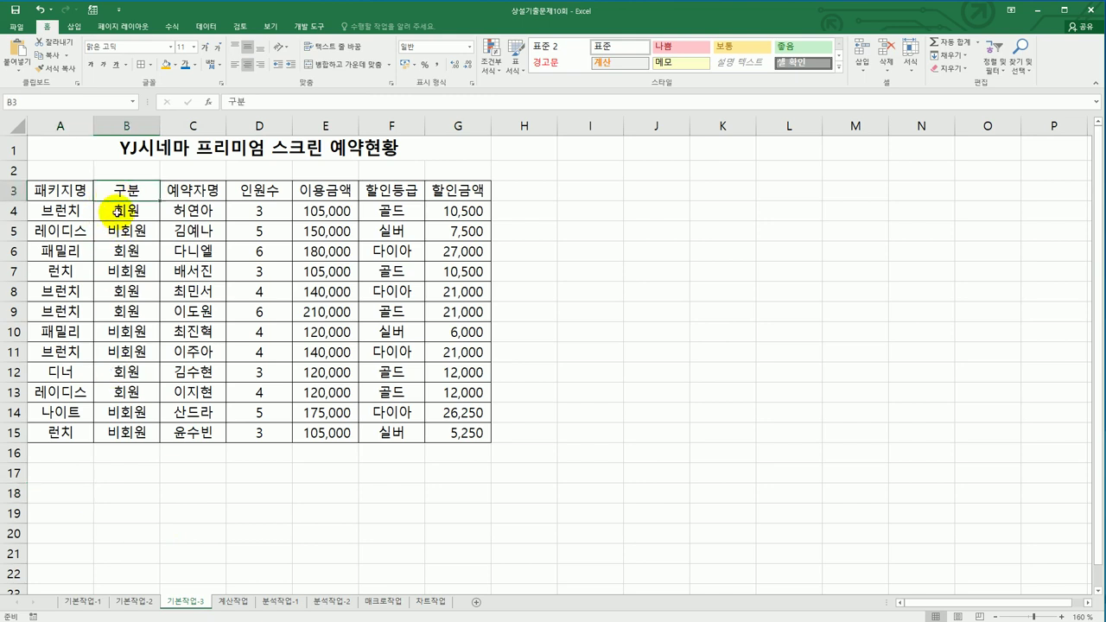
{"action": "left_click_drag", "start_coordinate": [121, 190], "coordinate": [125, 209]}
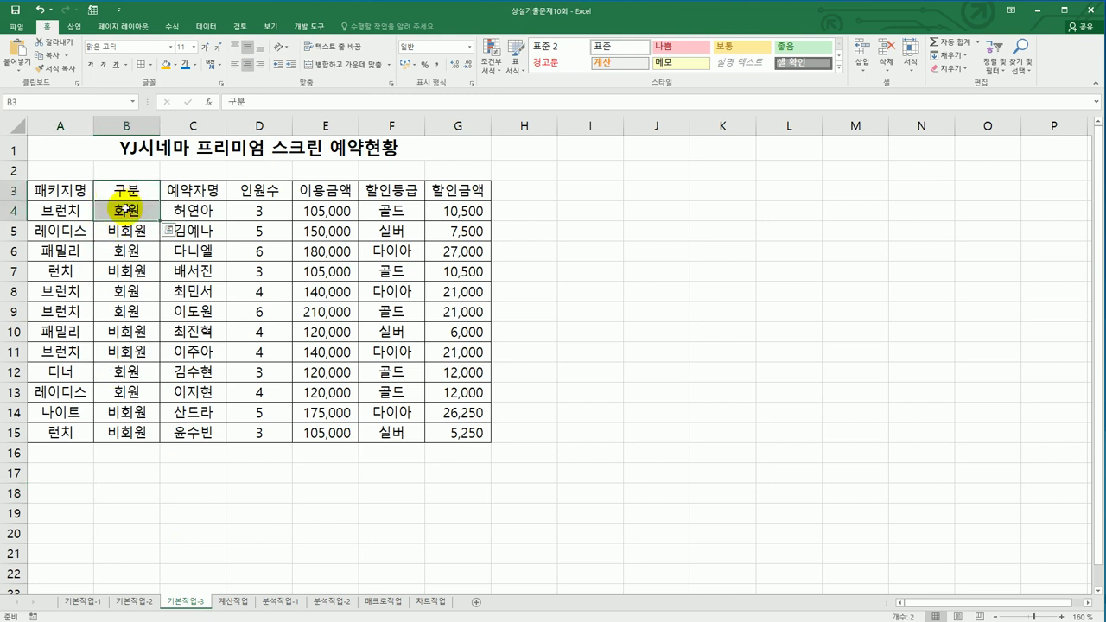
{"action": "key", "text": "ctrl+c"}
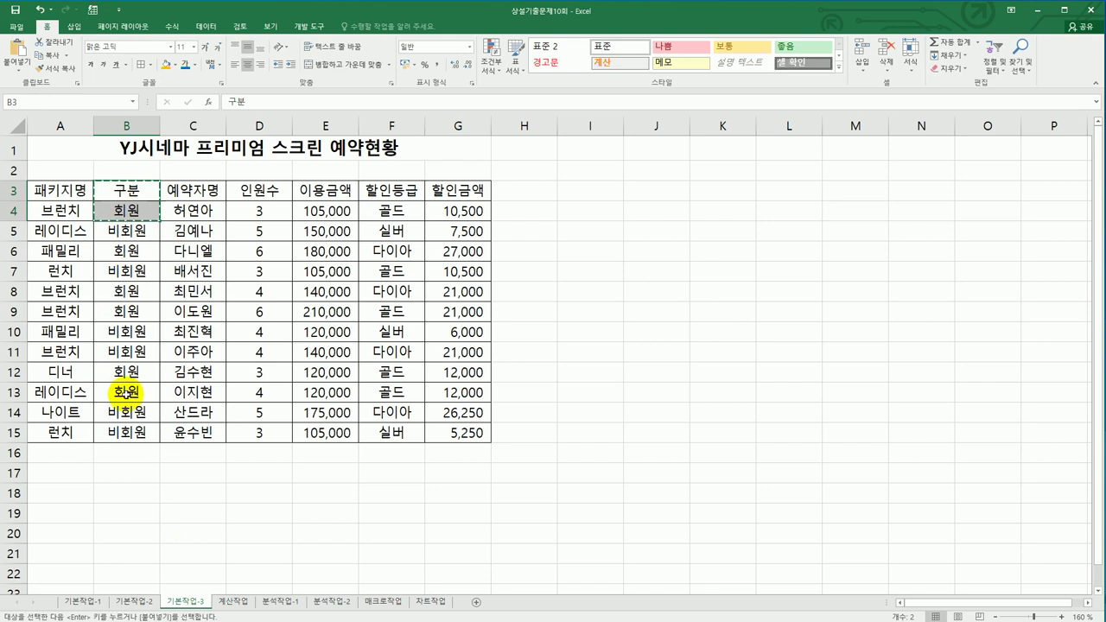
{"action": "left_click", "coordinate": [72, 493]}
{"action": "key", "text": "ctrl+v"}
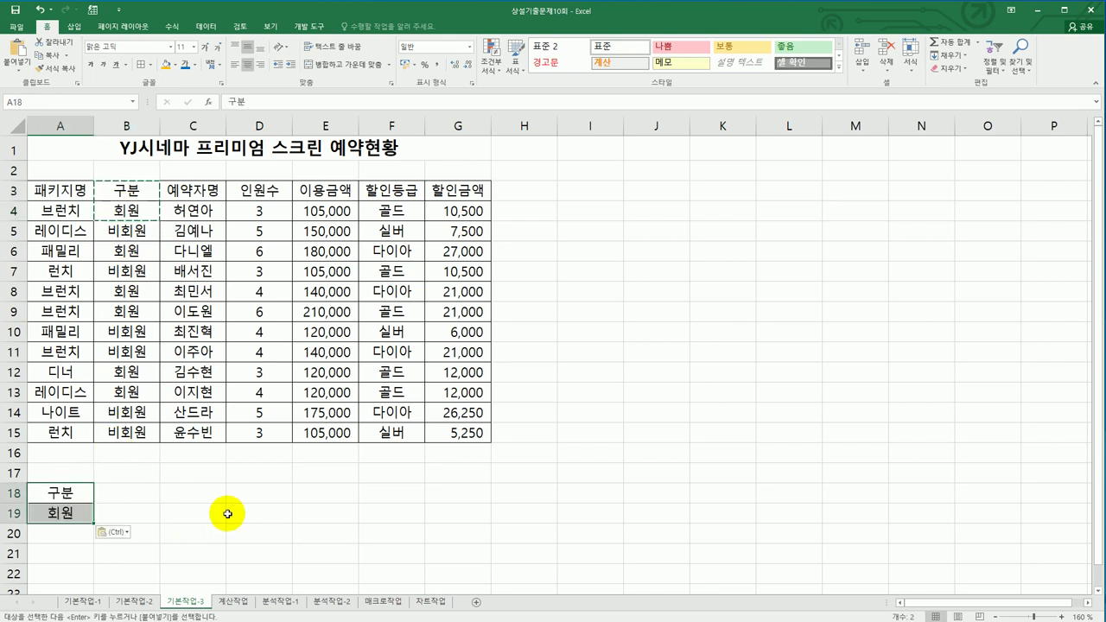
Copy the 할인금액 header from G3 to B18 and enter the criterion <=20000 in B19
{"action": "left_click", "coordinate": [455, 195]}
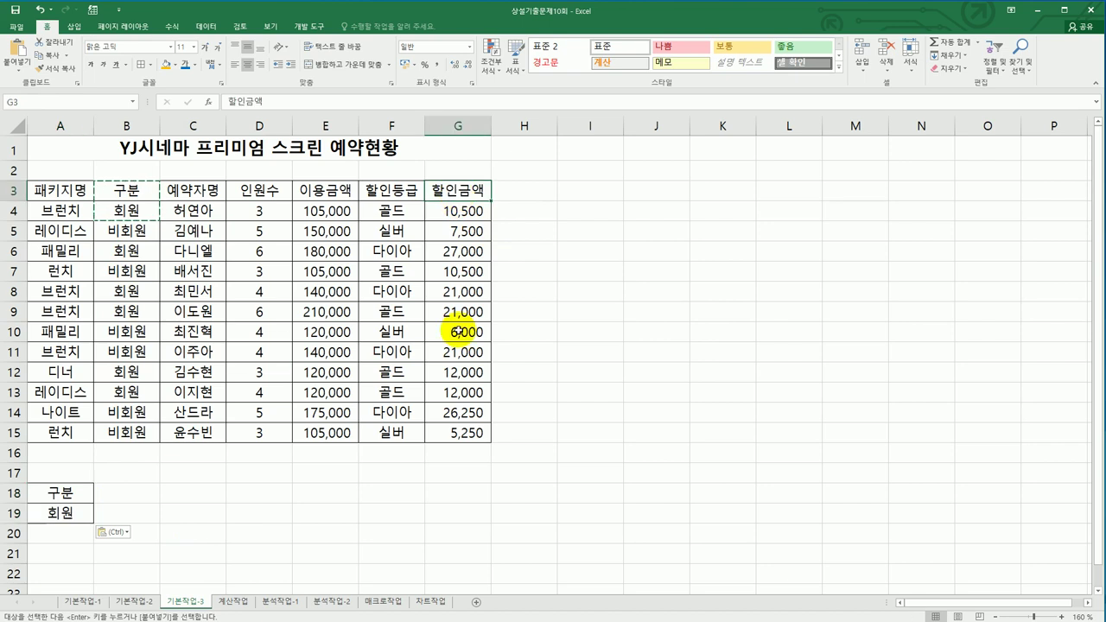
{"action": "key", "text": "ctrl+c"}
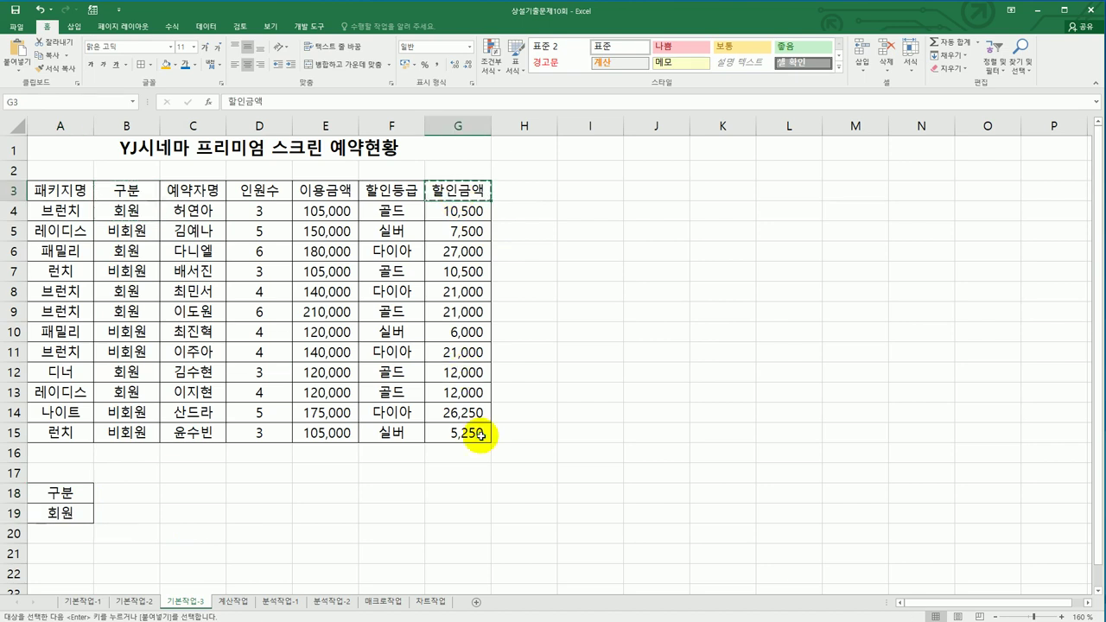
{"action": "left_click", "coordinate": [151, 494]}
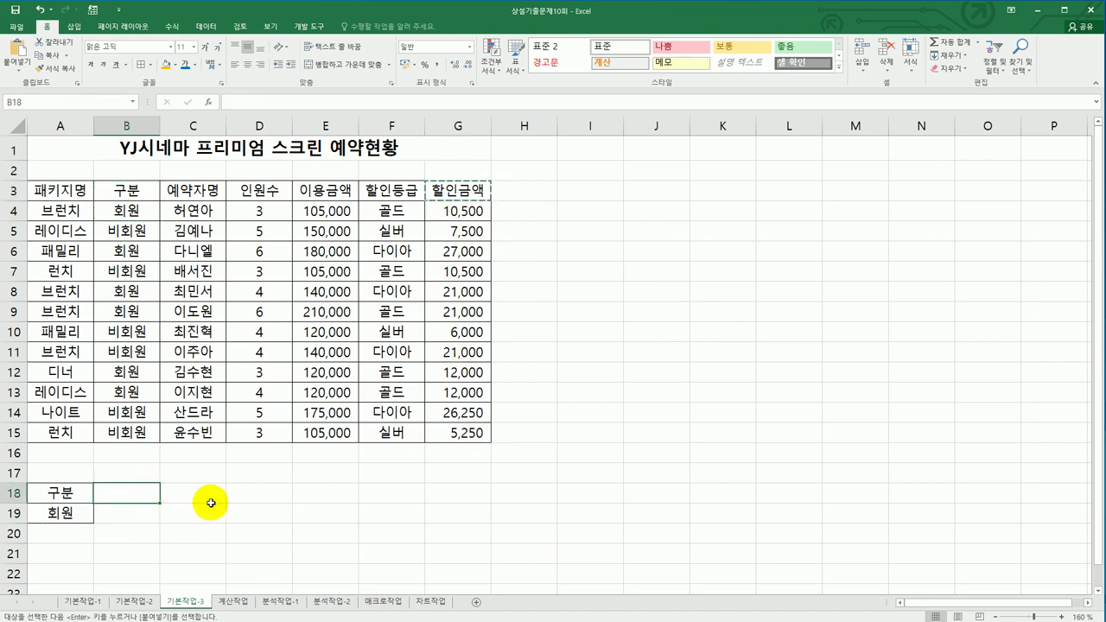
{"action": "key", "text": "ctrl+v"}
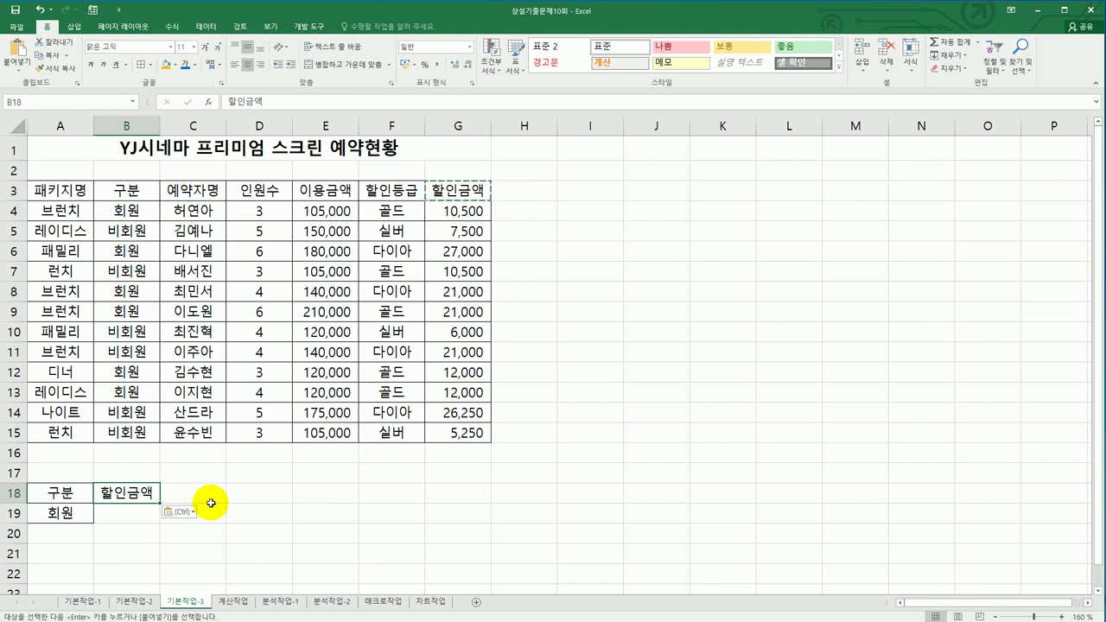
{"action": "left_click", "coordinate": [139, 522]}
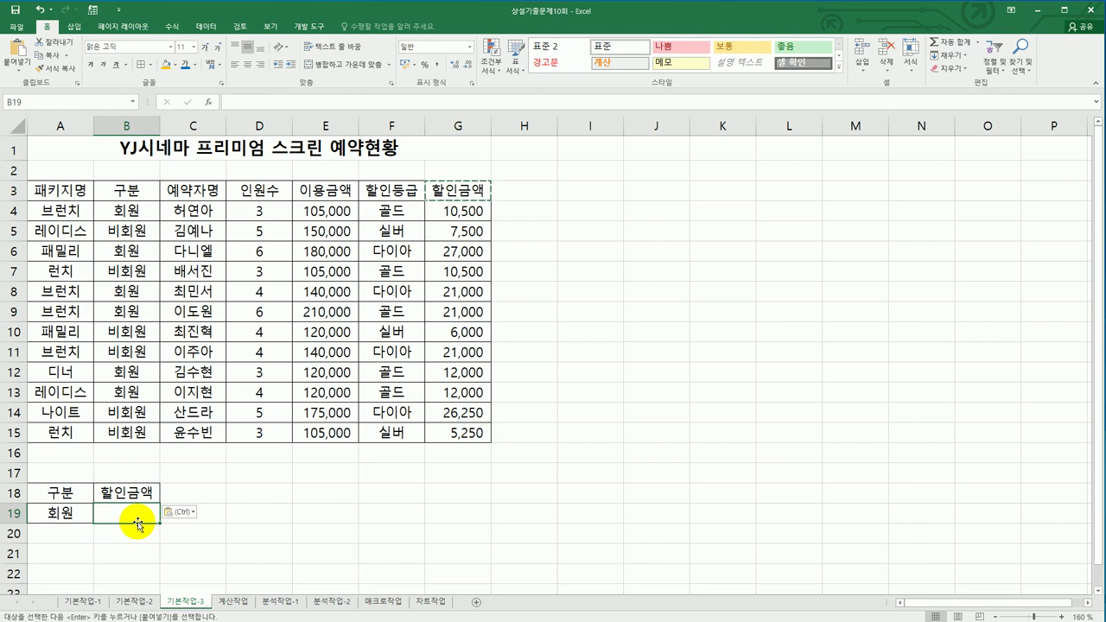
{"action": "type", "text": "<=20"}
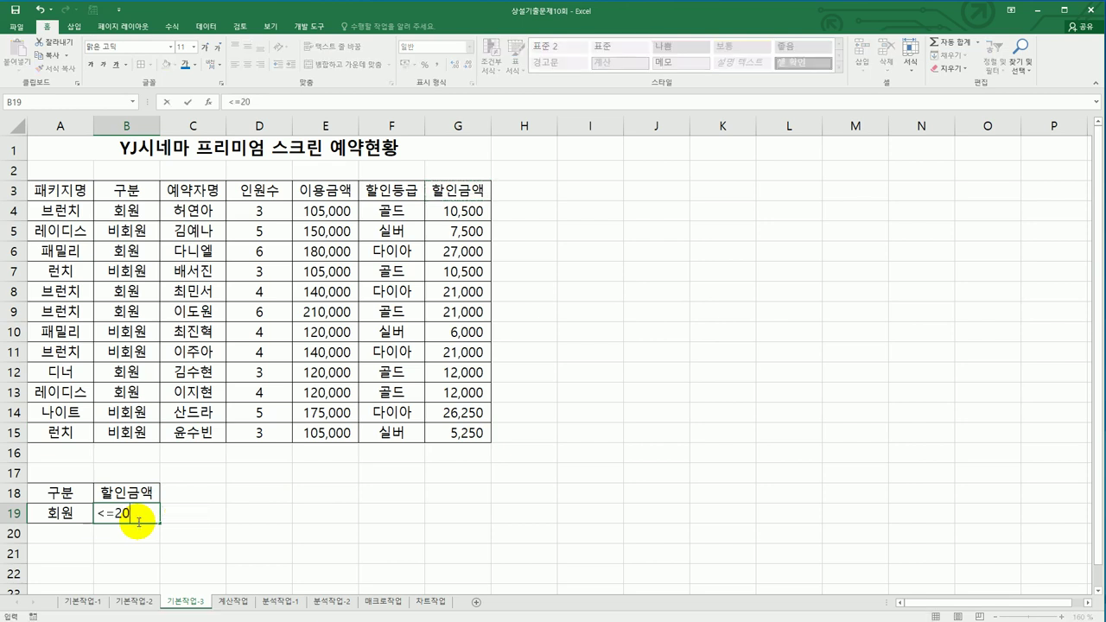
{"action": "type", "text": "000"}
{"action": "key", "text": "Return"}
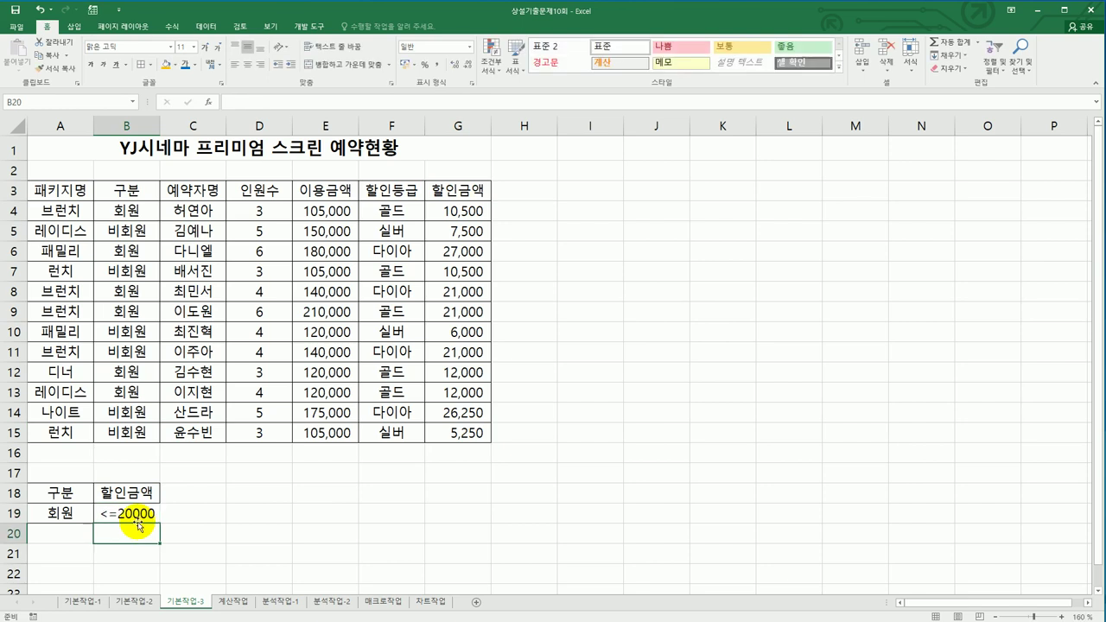
{"action": "left_click", "coordinate": [137, 518]}
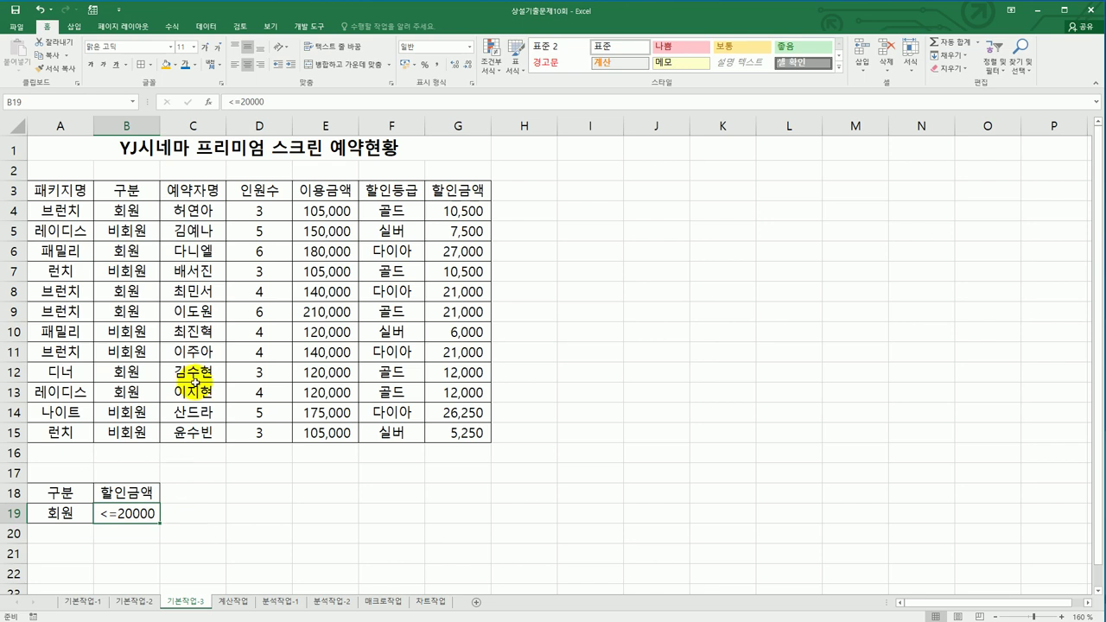
Start an advanced filter (고급 필터) on the reservation table A3:G15 with A18:B19 as the criteria range
{"action": "left_click", "coordinate": [222, 256]}
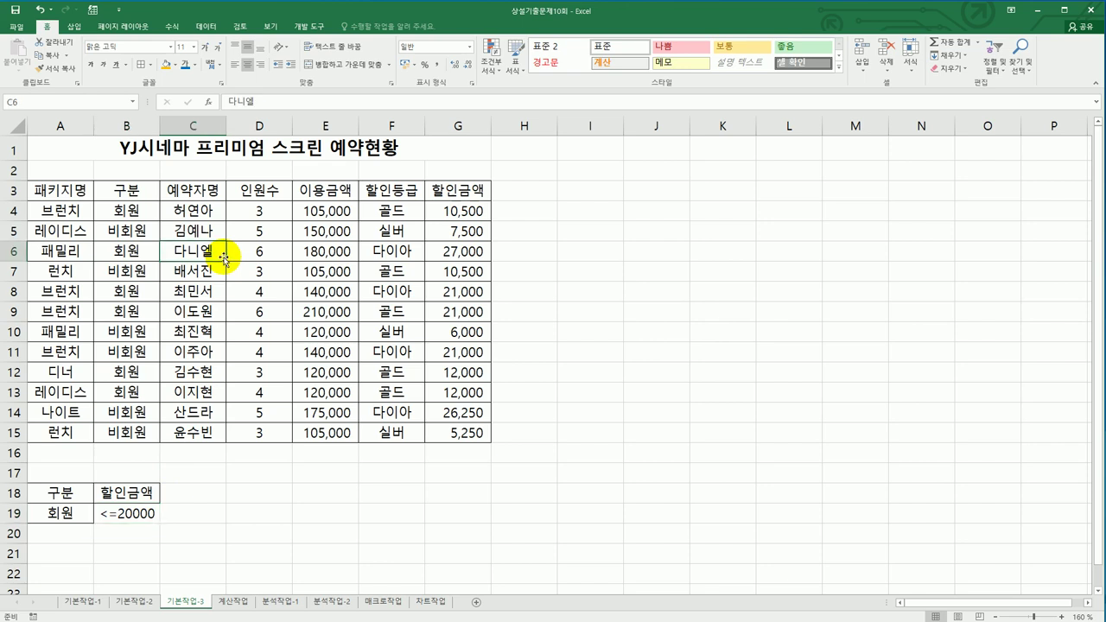
{"action": "left_click", "coordinate": [207, 27]}
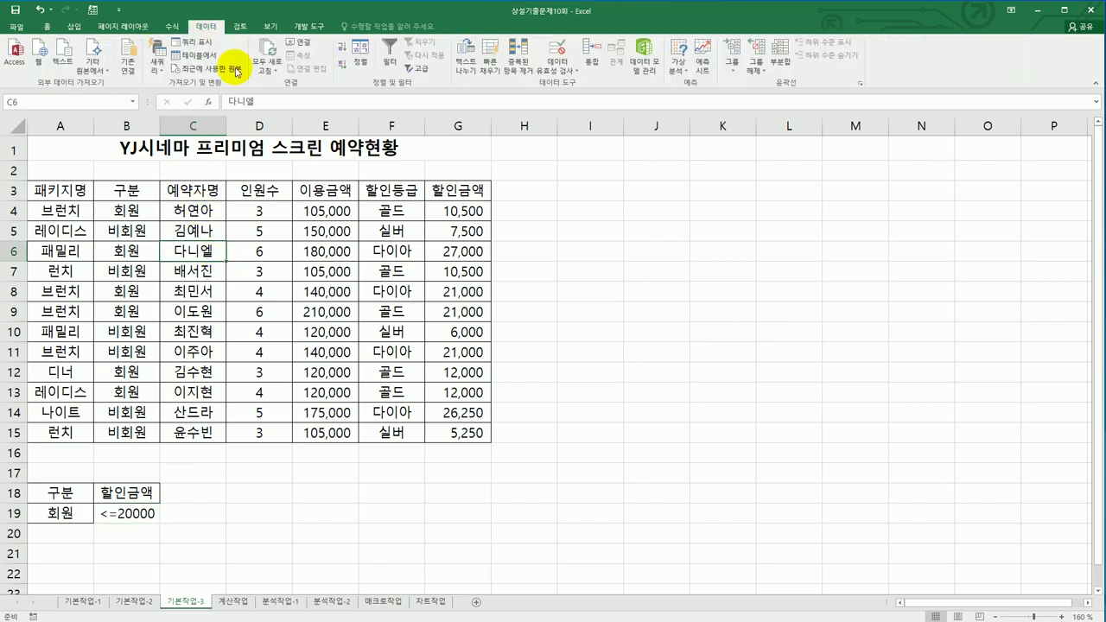
{"action": "left_click", "coordinate": [417, 69]}
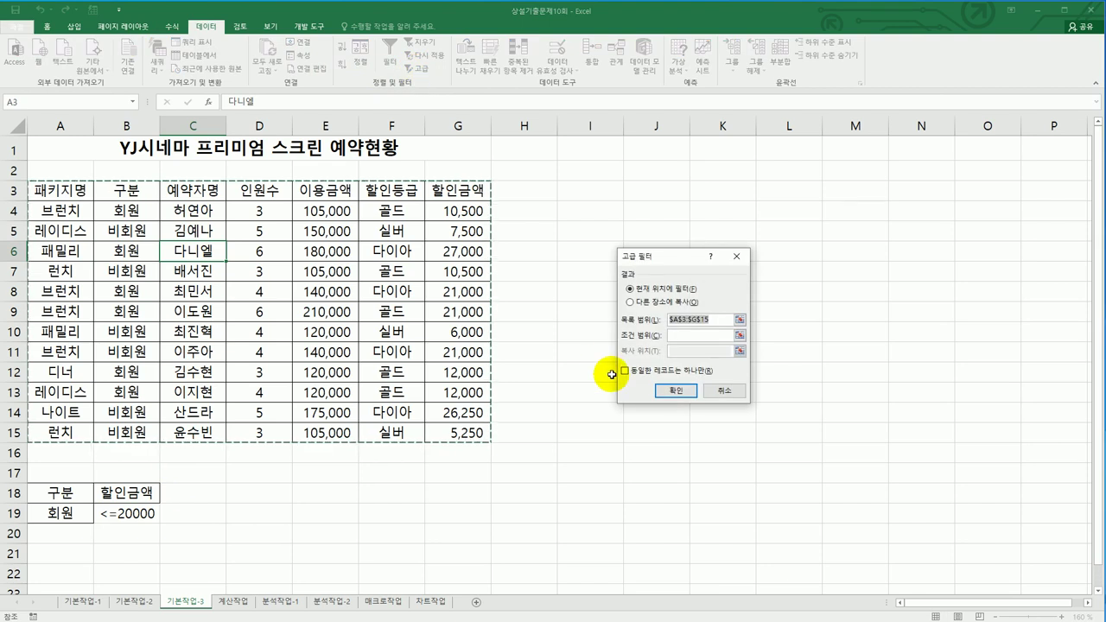
{"action": "left_click", "coordinate": [671, 337]}
{"action": "left_click_drag", "start_coordinate": [62, 493], "coordinate": [134, 512]}
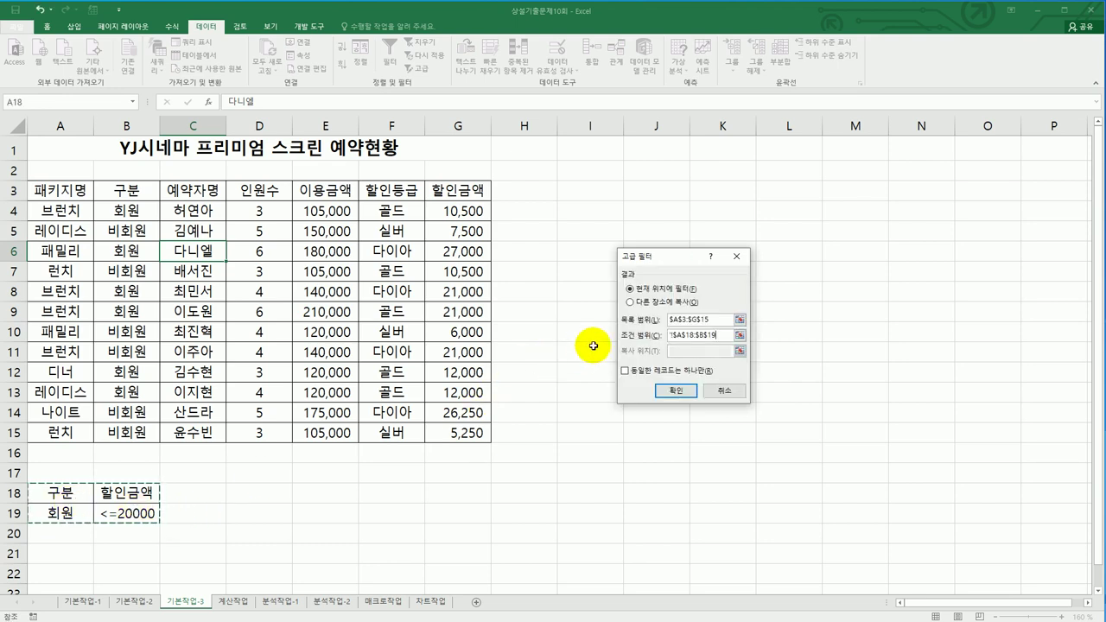
Run the advanced filter with its results copied to A22, and check the 구분 and 할인금액 columns of the extracted rows
{"action": "left_click", "coordinate": [640, 301]}
{"action": "left_click", "coordinate": [691, 350]}
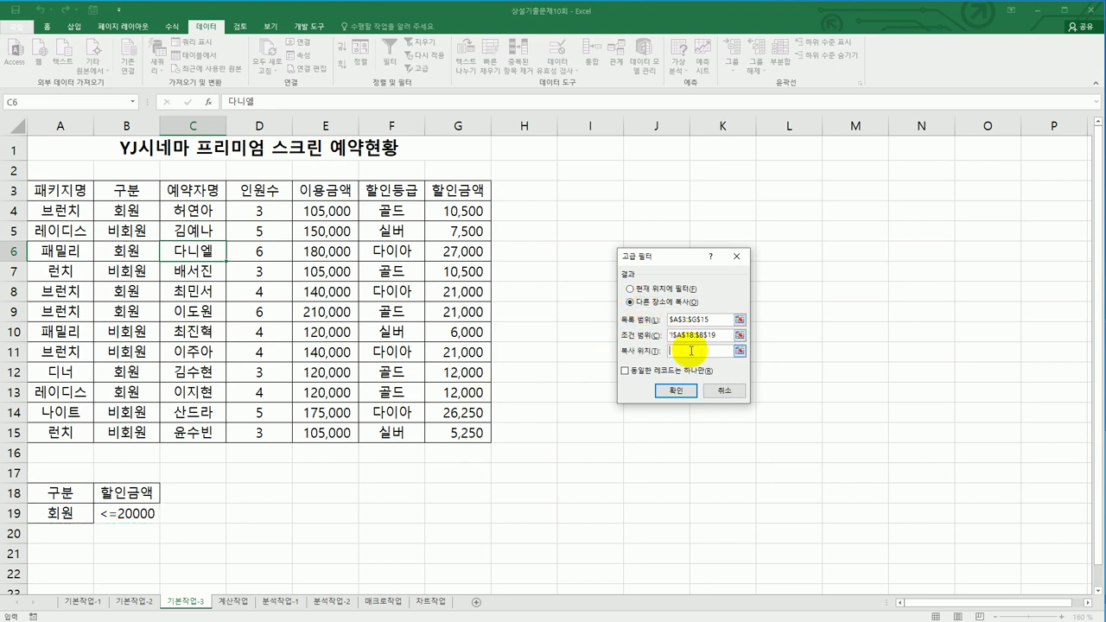
{"action": "left_click", "coordinate": [79, 577]}
{"action": "left_click", "coordinate": [676, 390]}
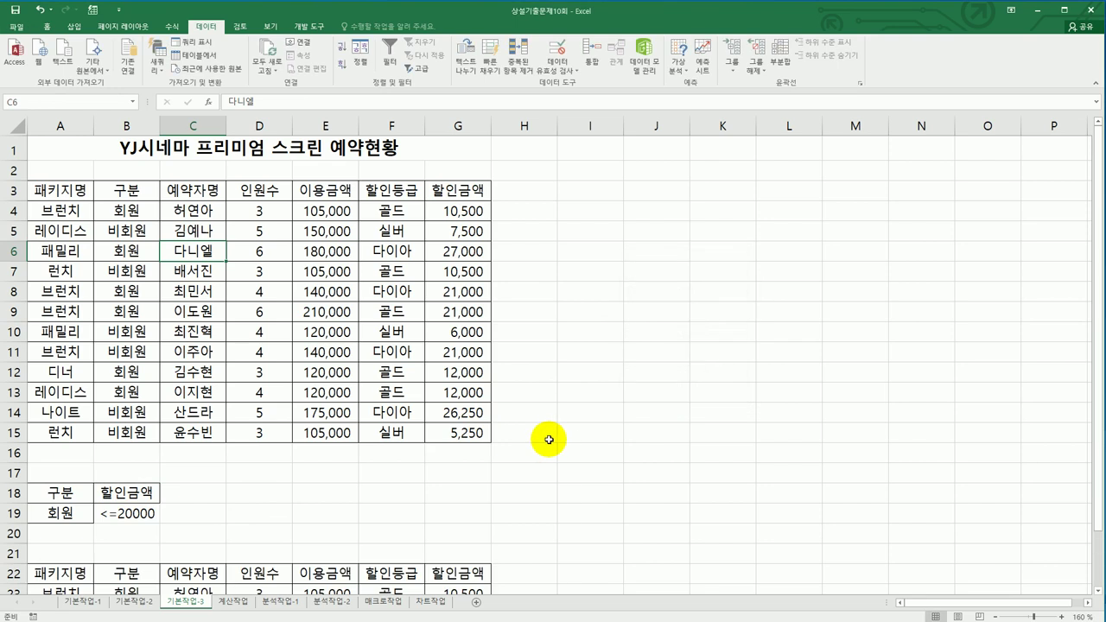
{"action": "scroll", "coordinate": [547, 440], "scroll_direction": "down", "scroll_amount": 3}
{"action": "left_click", "coordinate": [130, 409]}
{"action": "left_click_drag", "start_coordinate": [159, 417], "coordinate": [159, 456]}
{"action": "left_click_drag", "start_coordinate": [436, 411], "coordinate": [454, 444]}
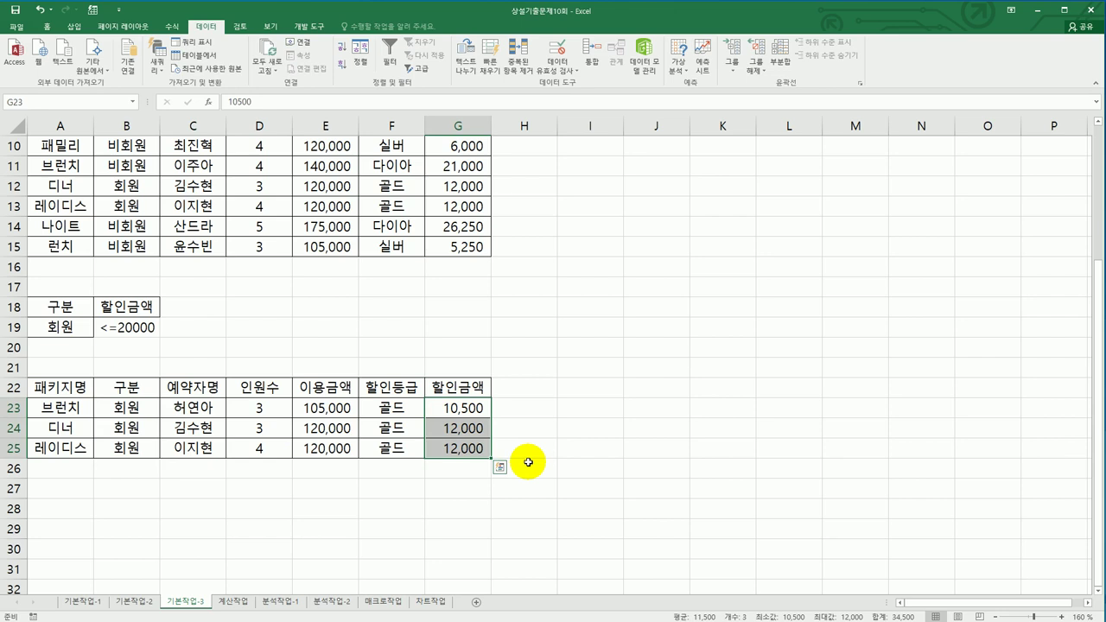
On the 계산작업 sheet, enter =LEFT(A3,1) in D3 of 표1 and fill the 구분 column down to D12
{"action": "left_click", "coordinate": [233, 600]}
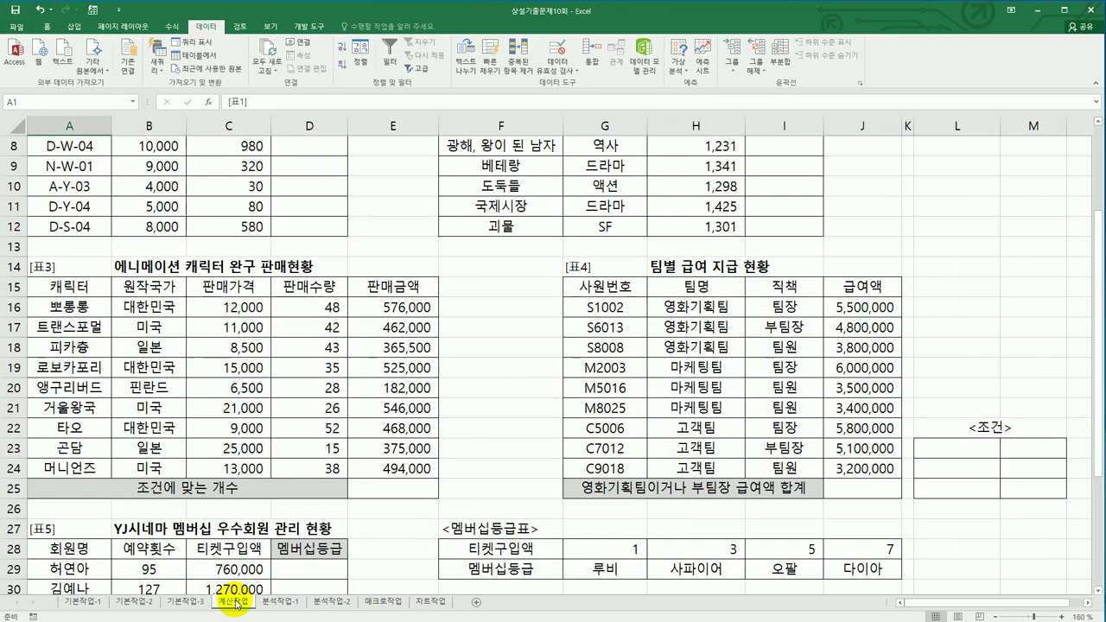
{"action": "left_click", "coordinate": [307, 190]}
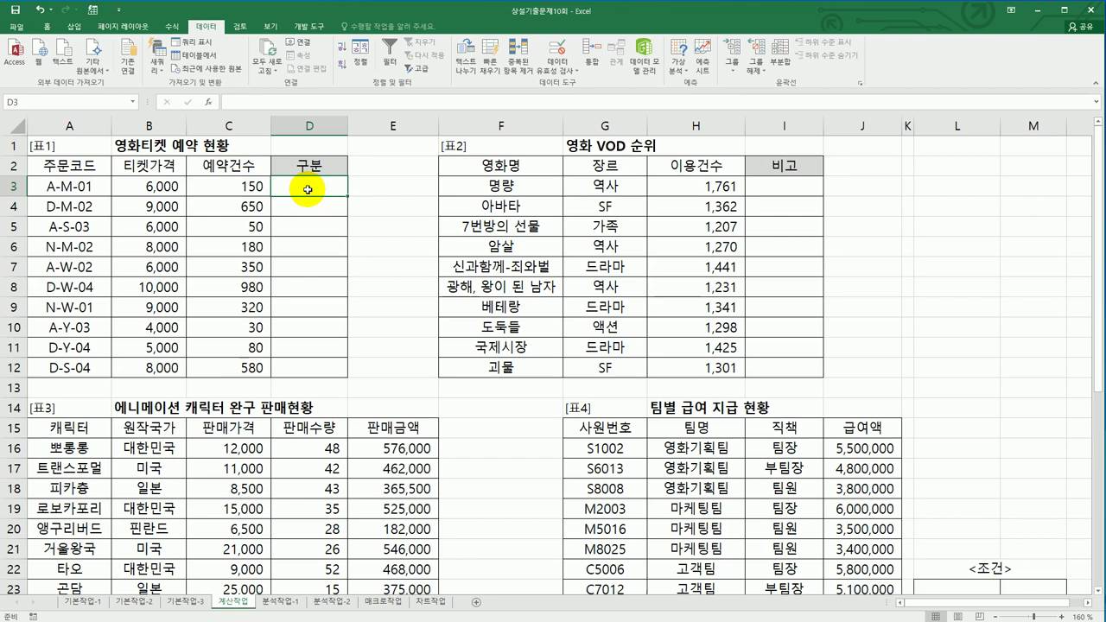
{"action": "type", "text": "="}
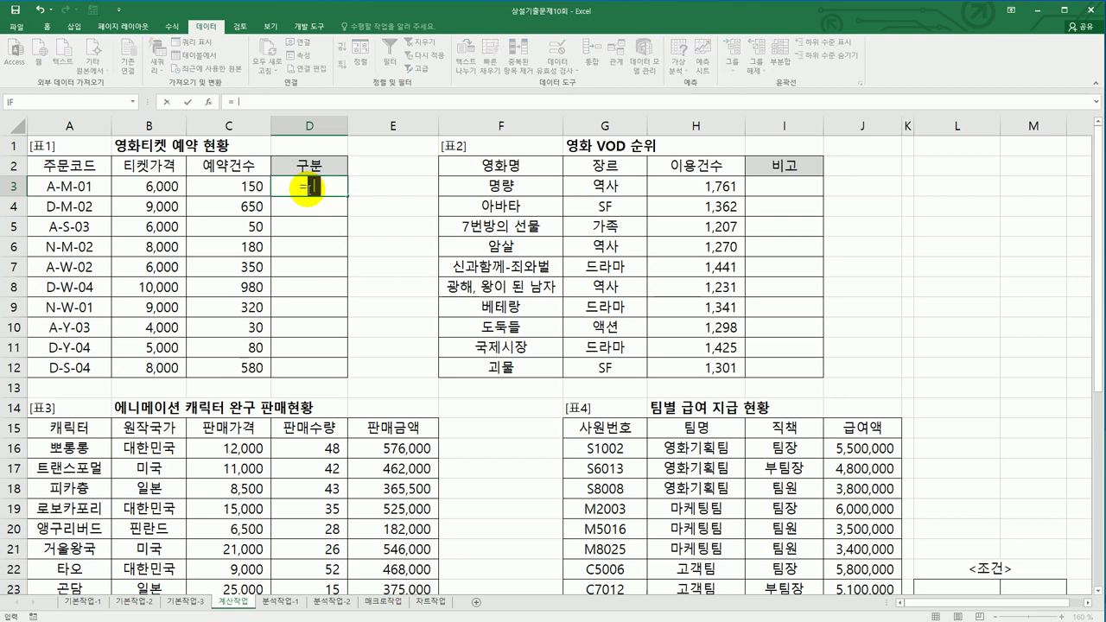
{"action": "type", "text": "l"}
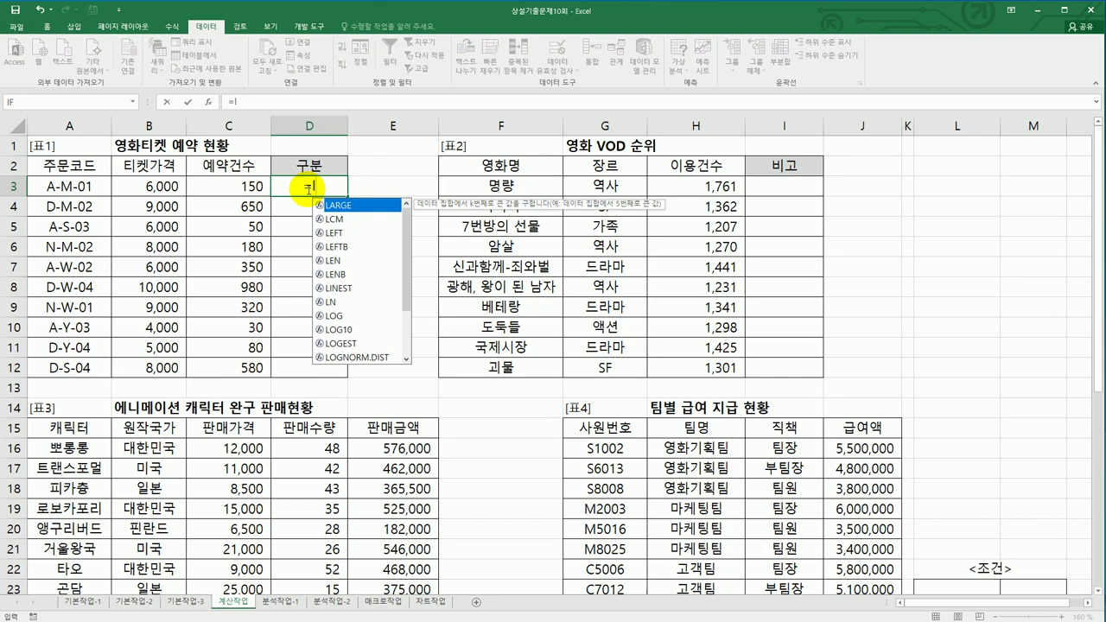
{"action": "double_click", "coordinate": [339, 232]}
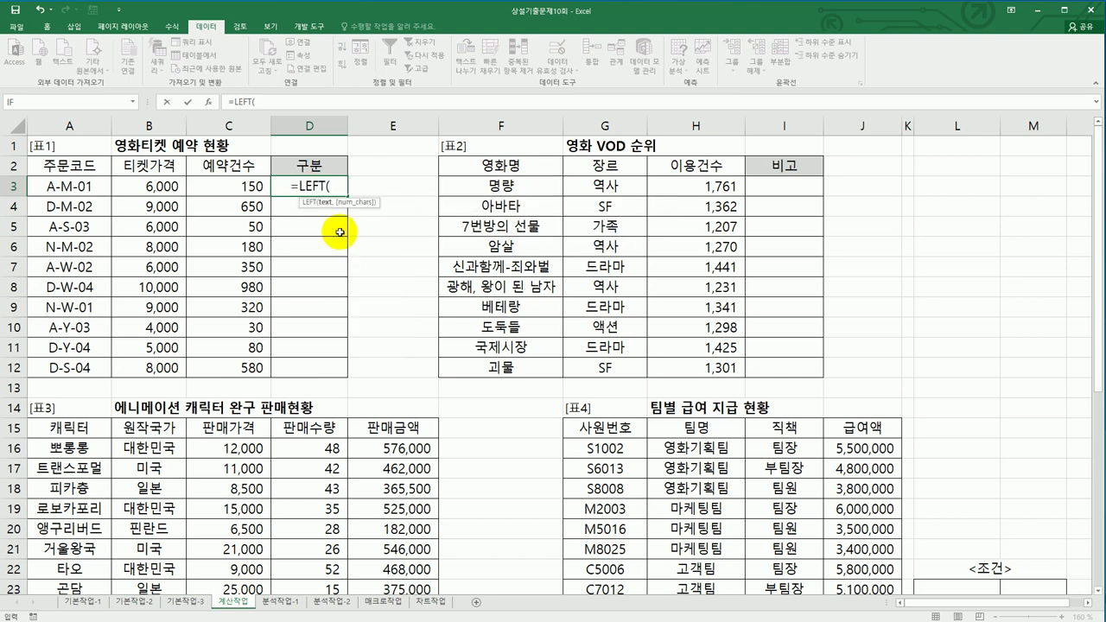
{"action": "left_click", "coordinate": [56, 184]}
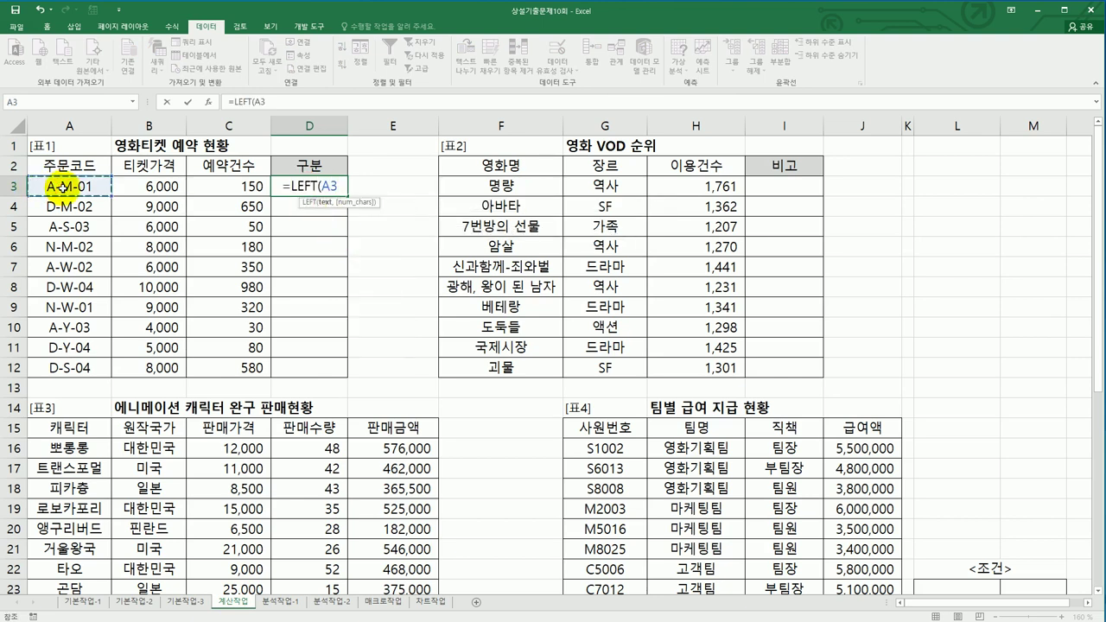
{"action": "type", "text": ",1"}
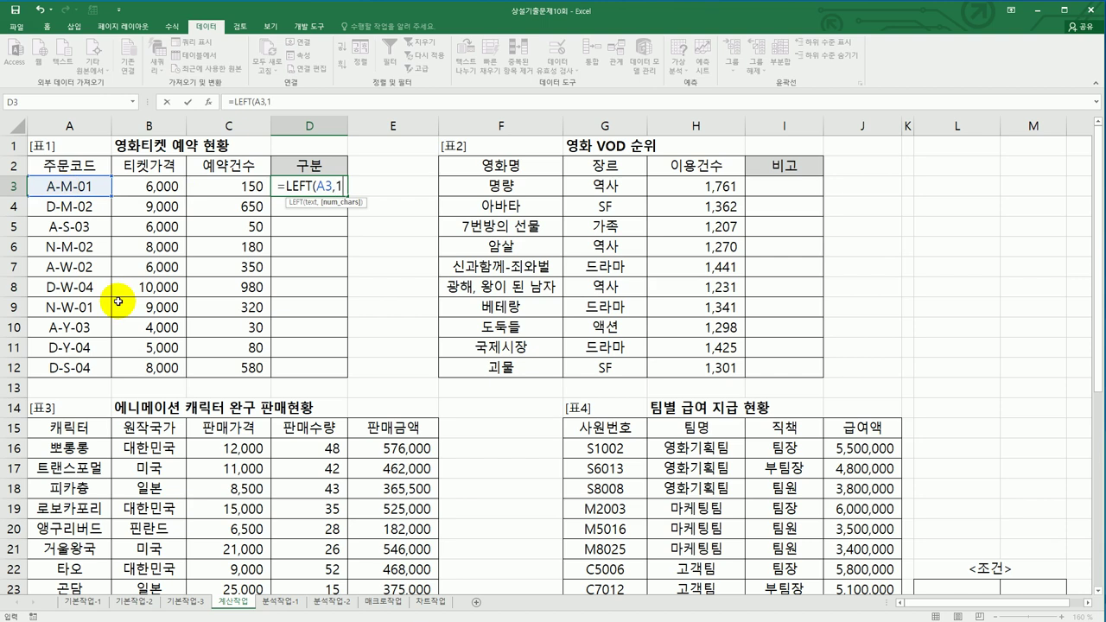
{"action": "type", "text": ")"}
{"action": "key", "text": "Return"}
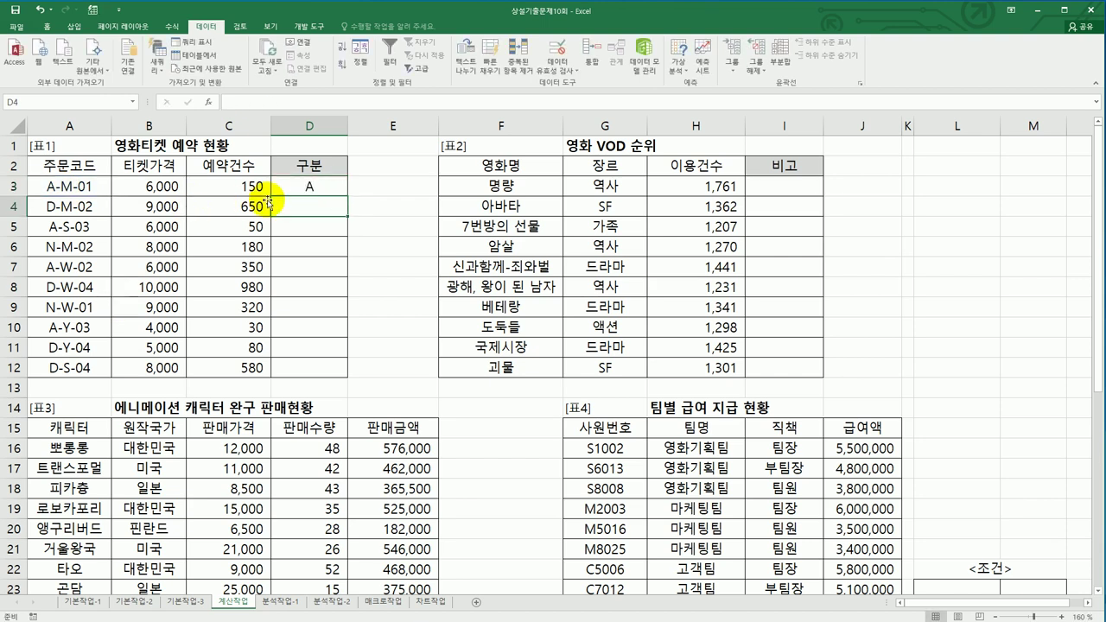
{"action": "left_click", "coordinate": [311, 182]}
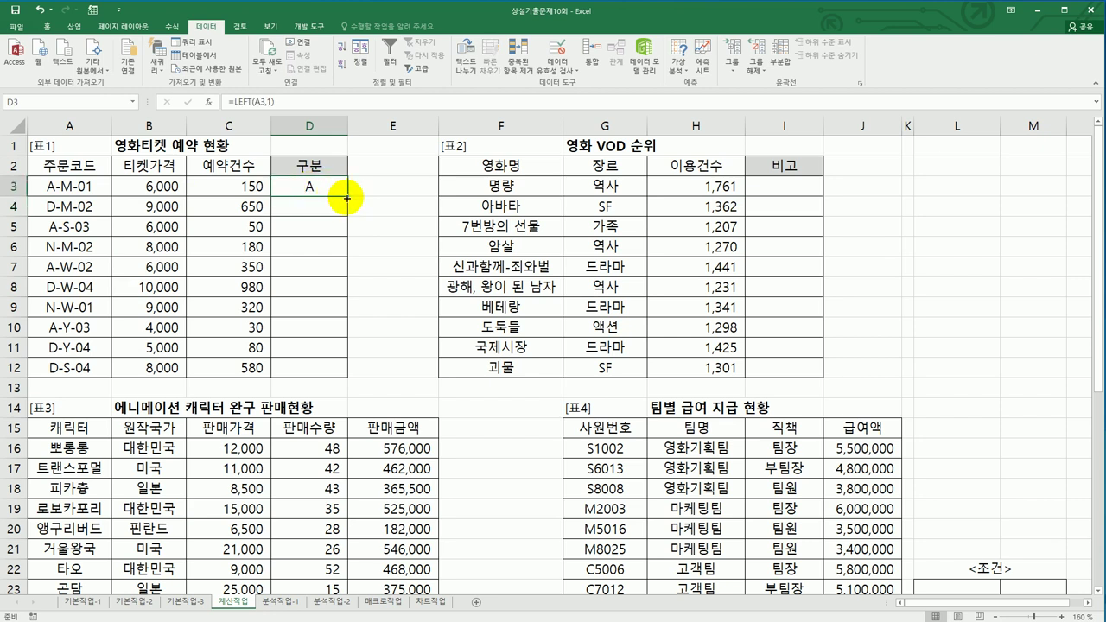
{"action": "left_click_drag", "start_coordinate": [346, 198], "coordinate": [326, 374]}
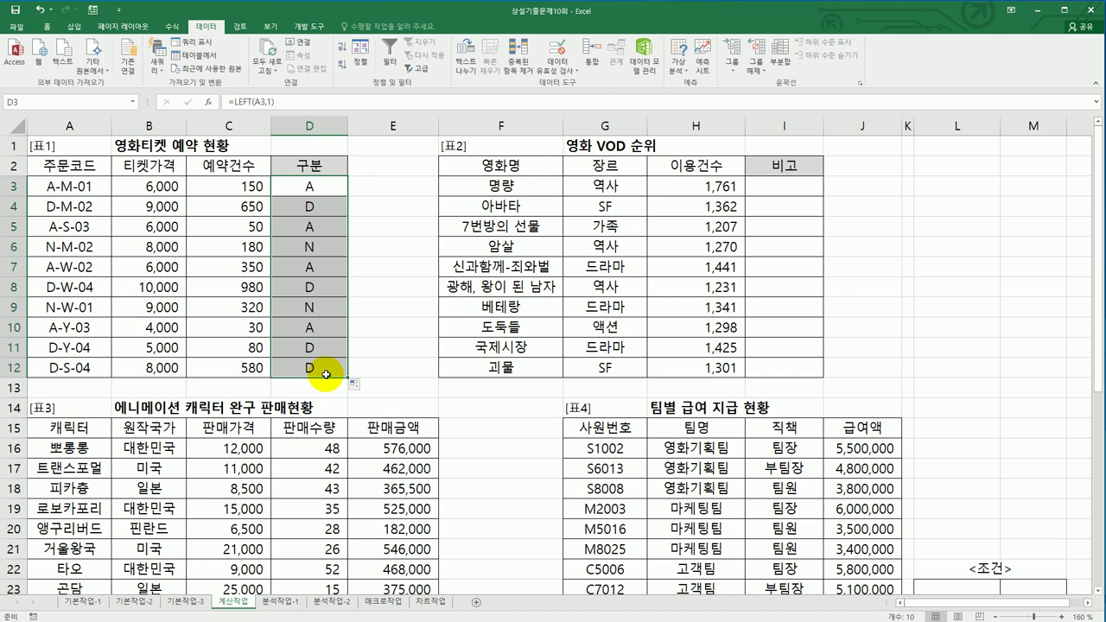
Wrap the LEFT formula in D3 in an IF function whose logical test is LEFT(A3,1)="A"
{"action": "left_click", "coordinate": [302, 181]}
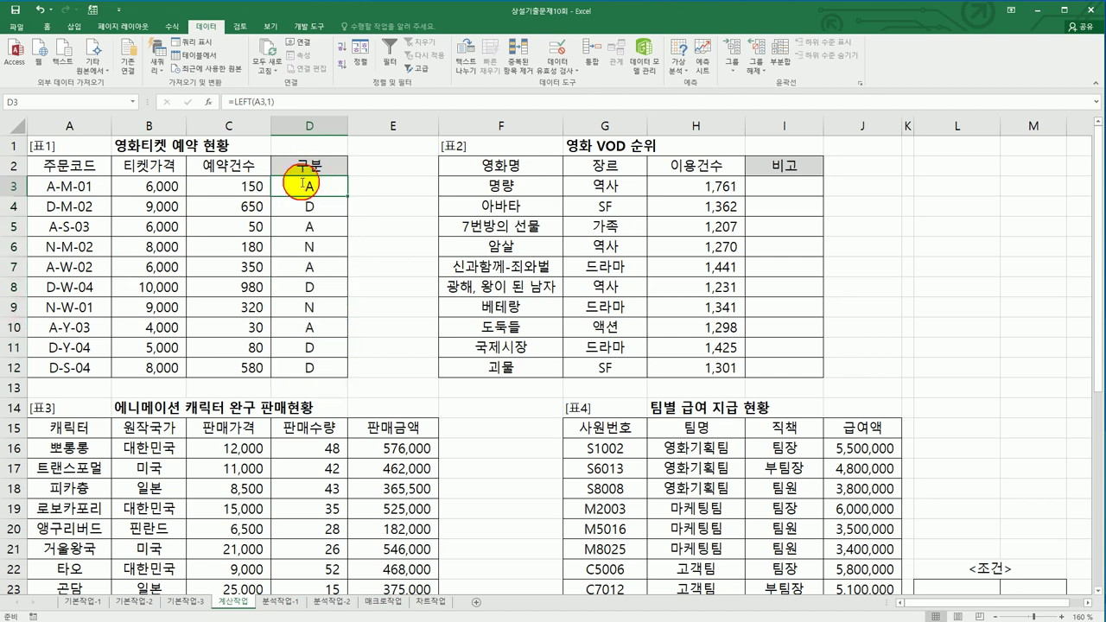
{"action": "double_click", "coordinate": [301, 182]}
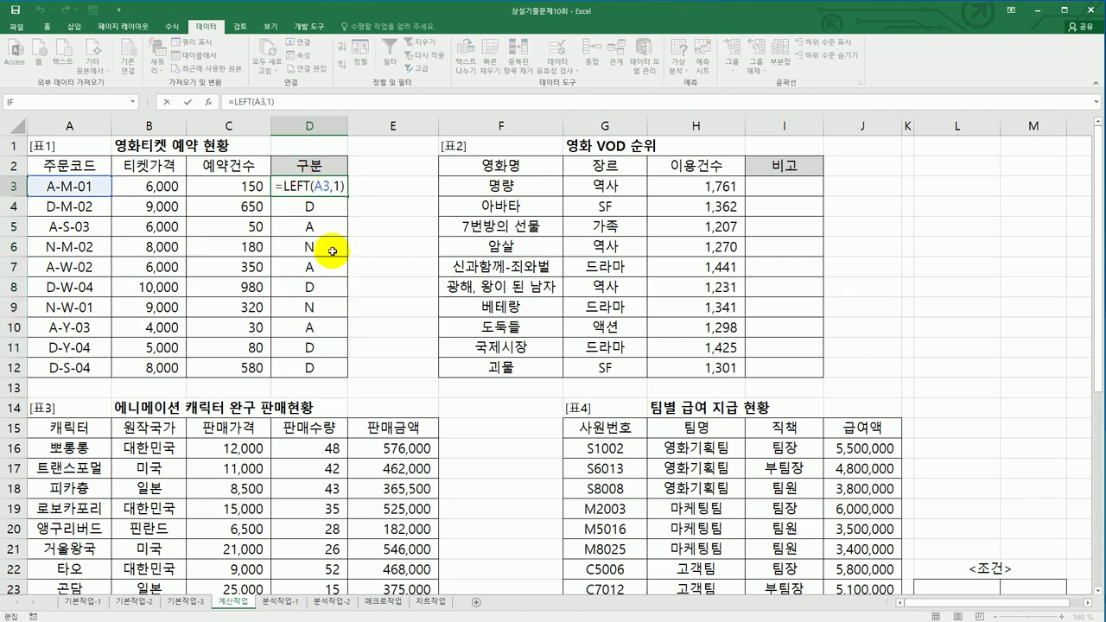
{"action": "type", "text": "i"}
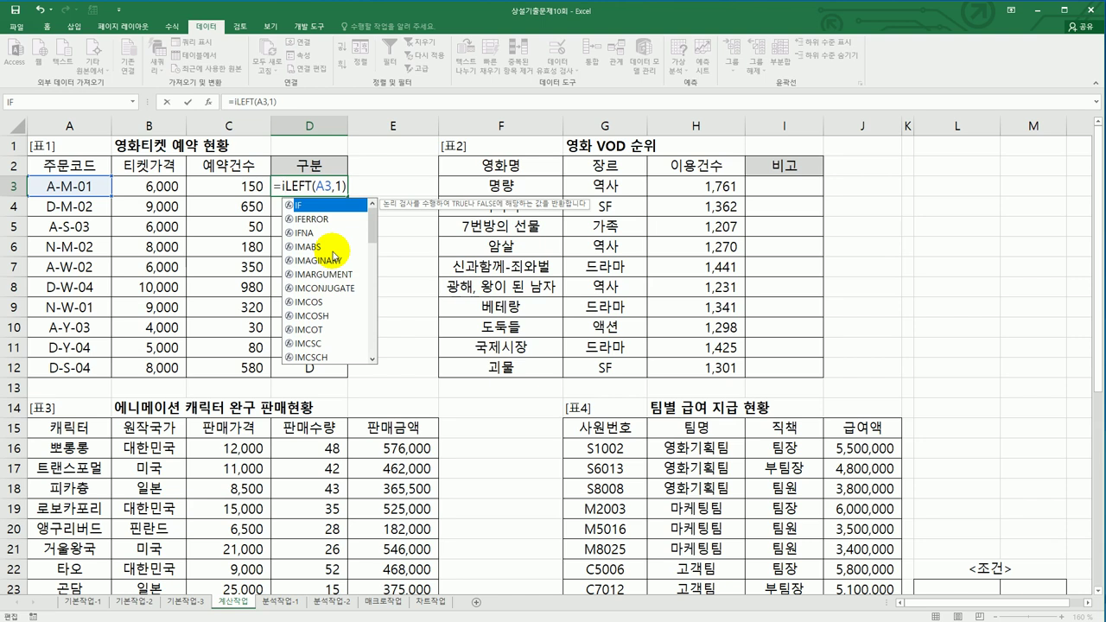
{"action": "double_click", "coordinate": [331, 209]}
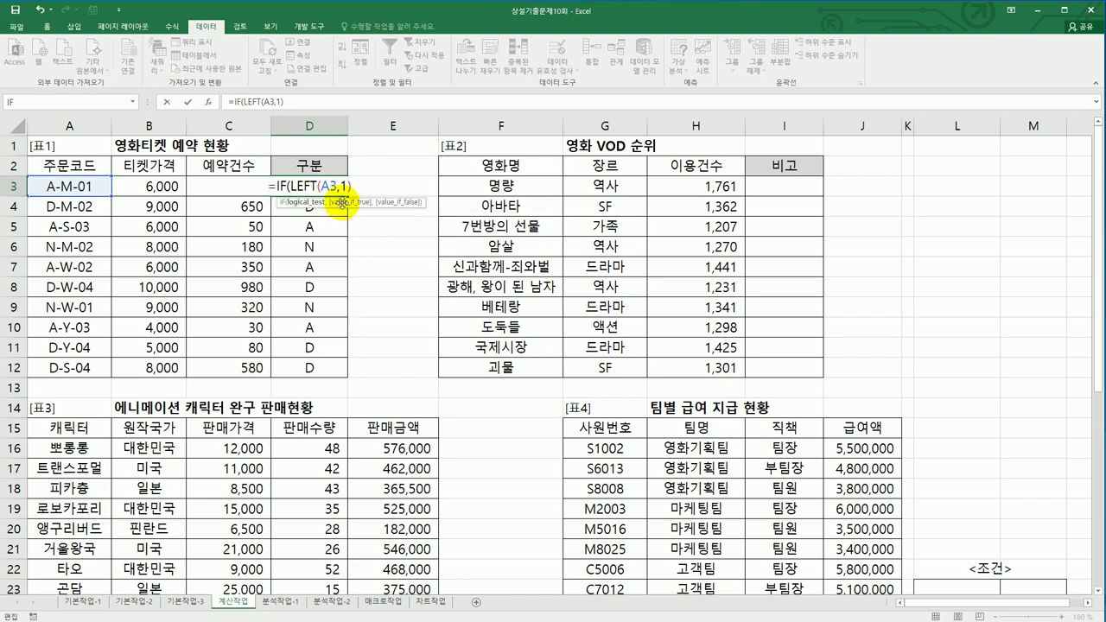
{"action": "left_click", "coordinate": [360, 197]}
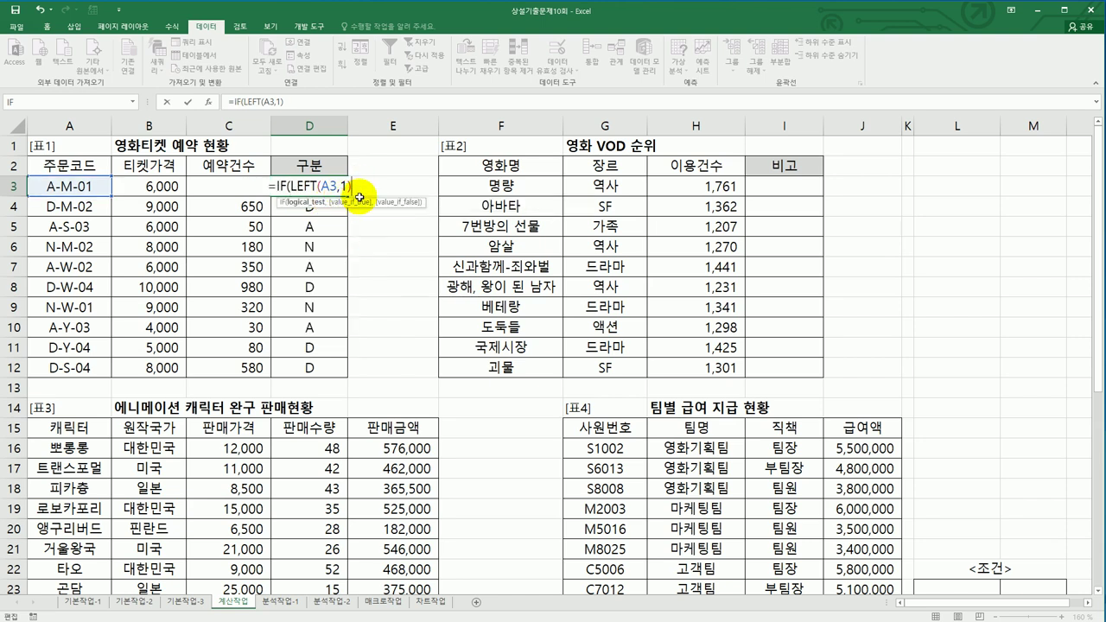
{"action": "type", "text": "="}
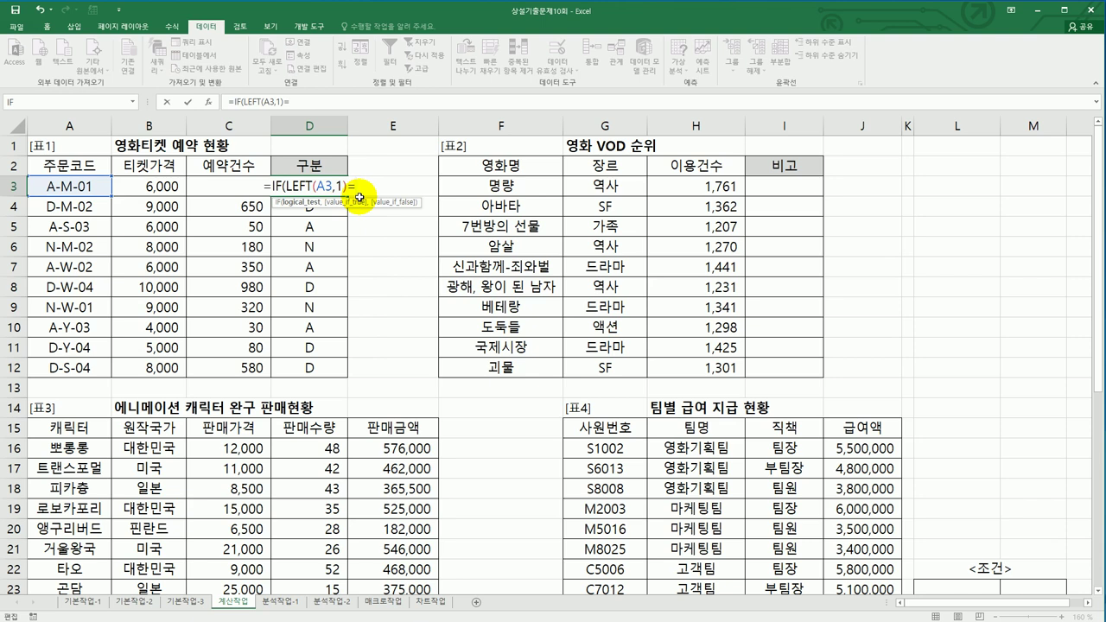
{"action": "type", "text": "\""}
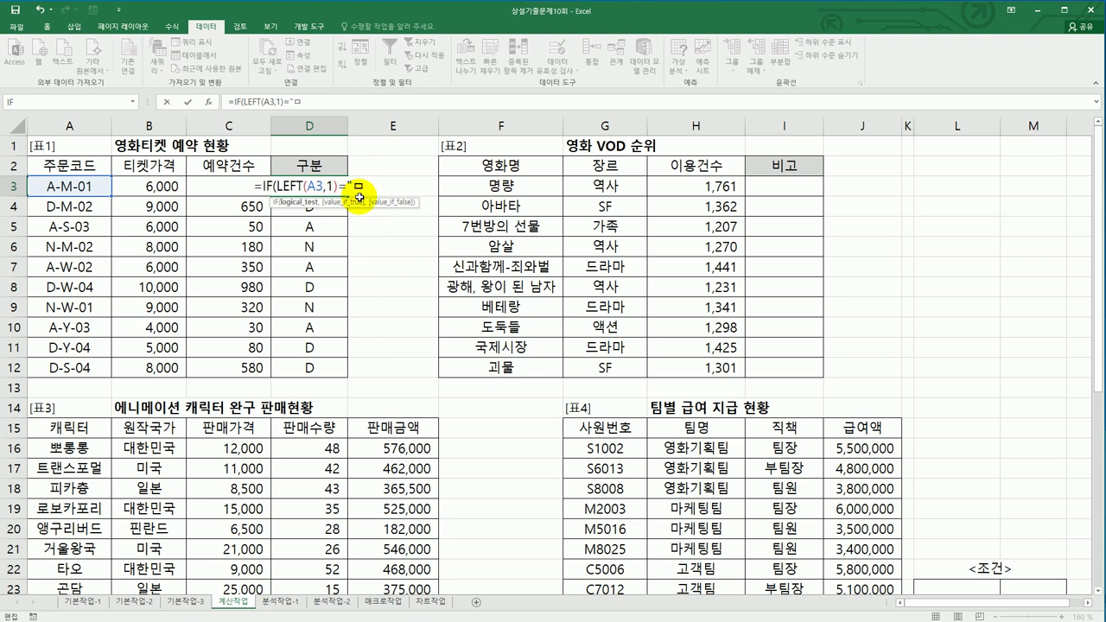
{"action": "type", "text": "A"}
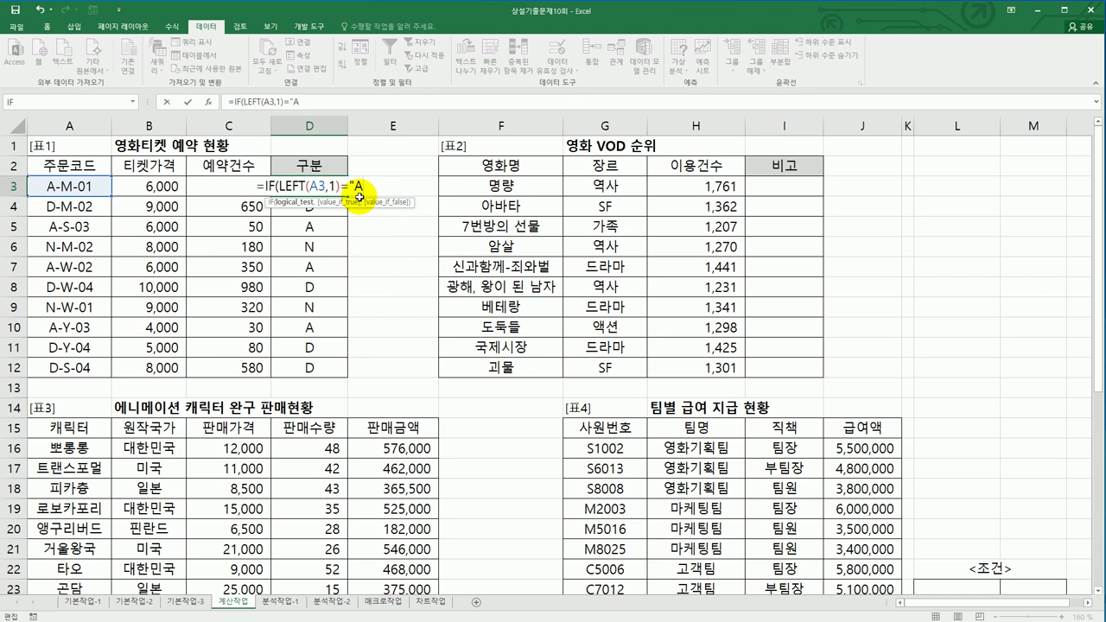
{"action": "type", "text": "\","}
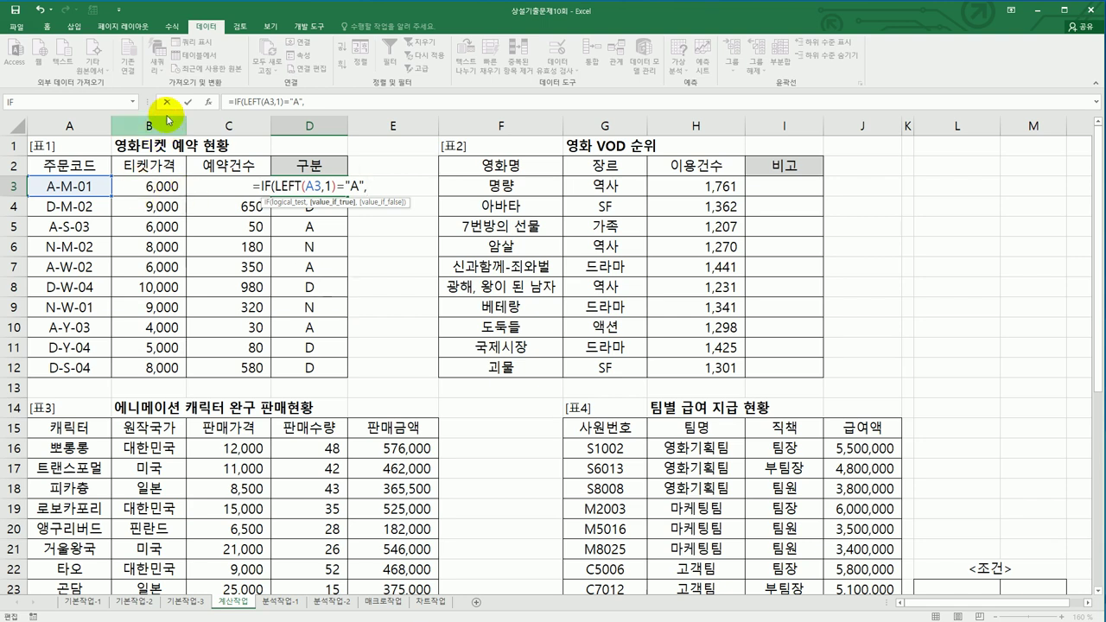
Set the IF function's Value_if_true argument to "조조" in the function arguments (함수 인수) and accept the formula in D3
{"action": "left_click", "coordinate": [211, 102]}
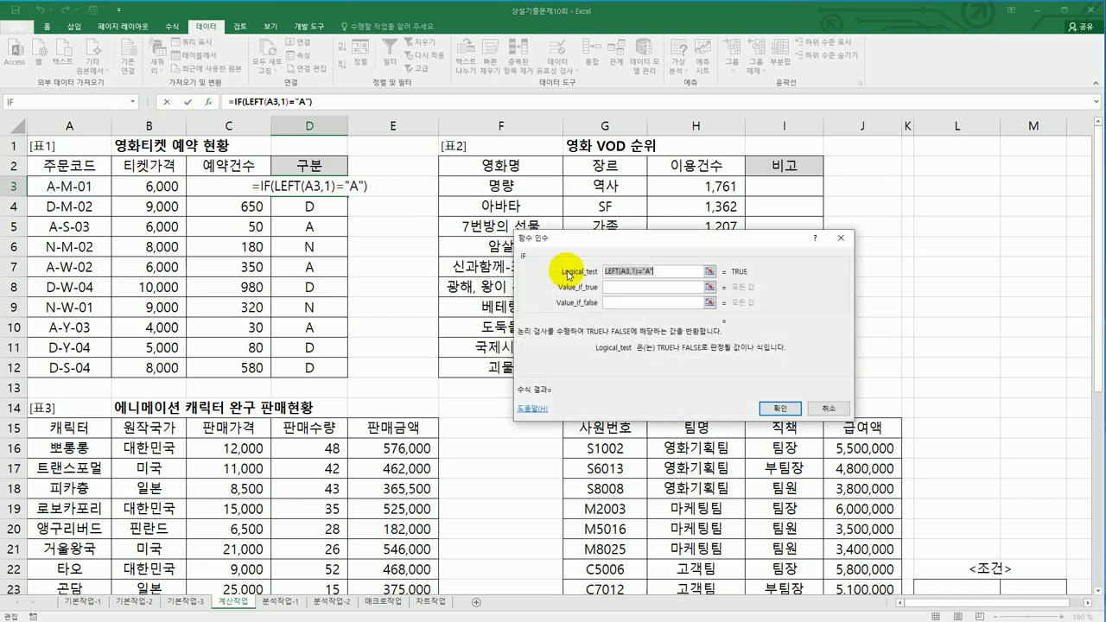
{"action": "left_click", "coordinate": [649, 289]}
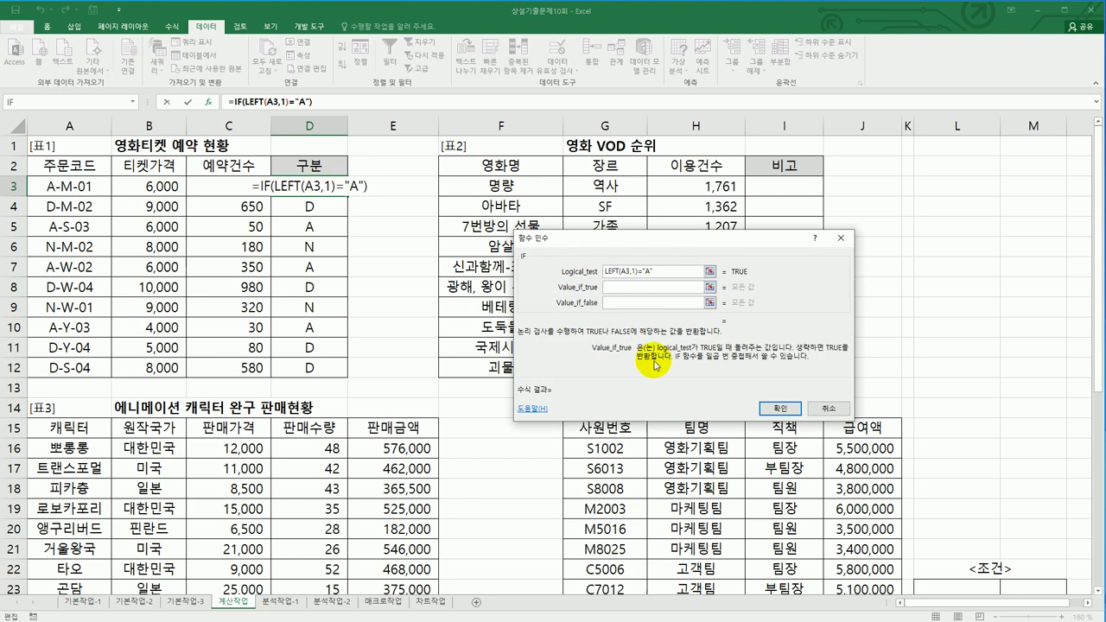
{"action": "type", "text": "wh"}
{"action": "key", "text": "BackSpace"}
{"action": "key", "text": "BackSpace"}
{"action": "key", "text": "Hangul"}
{"action": "type", "text": "ㅈㅗ조"}
{"action": "key", "text": "Tab"}
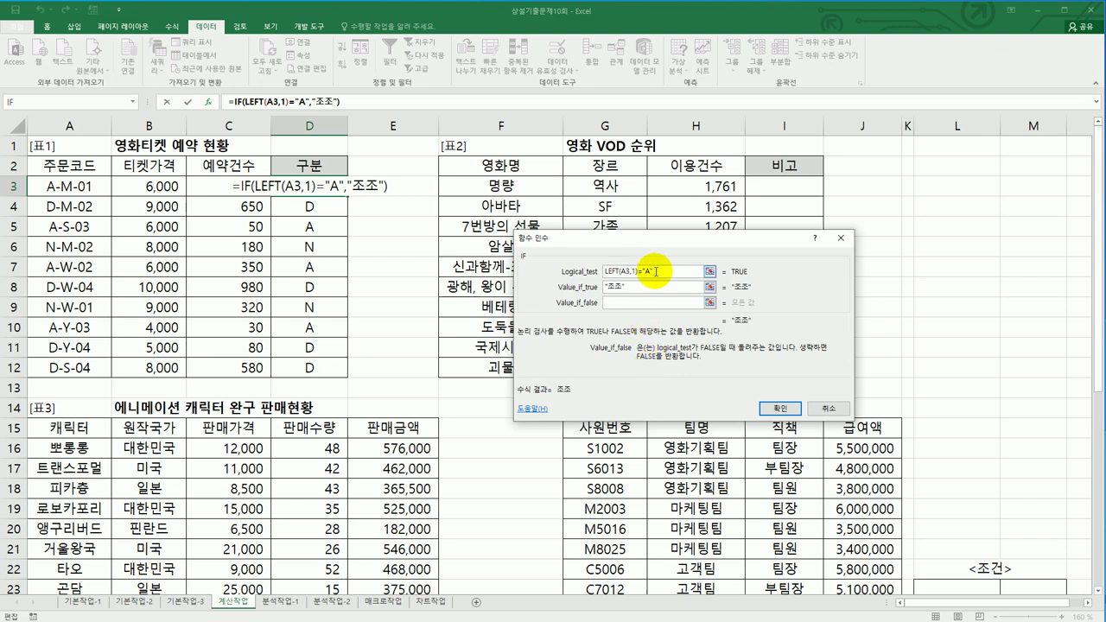
{"action": "left_click", "coordinate": [773, 409]}
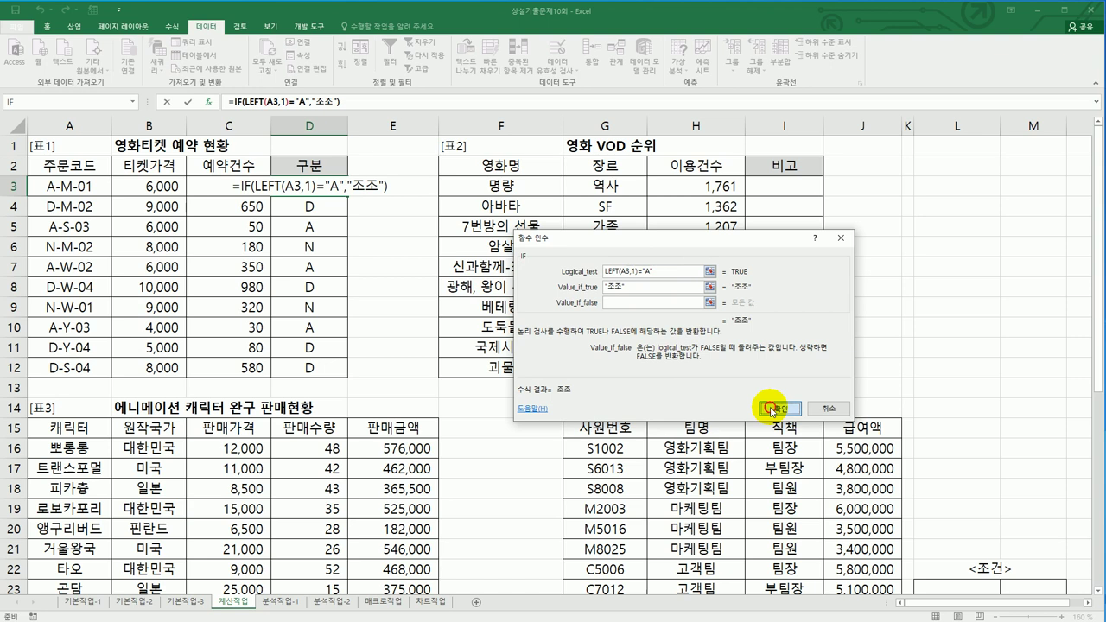
Copy the IF(LEFT(A3,1)="A","조조") expression in D3 and paste it as the value_if_false argument without its closing parenthesis
{"action": "double_click", "coordinate": [315, 194]}
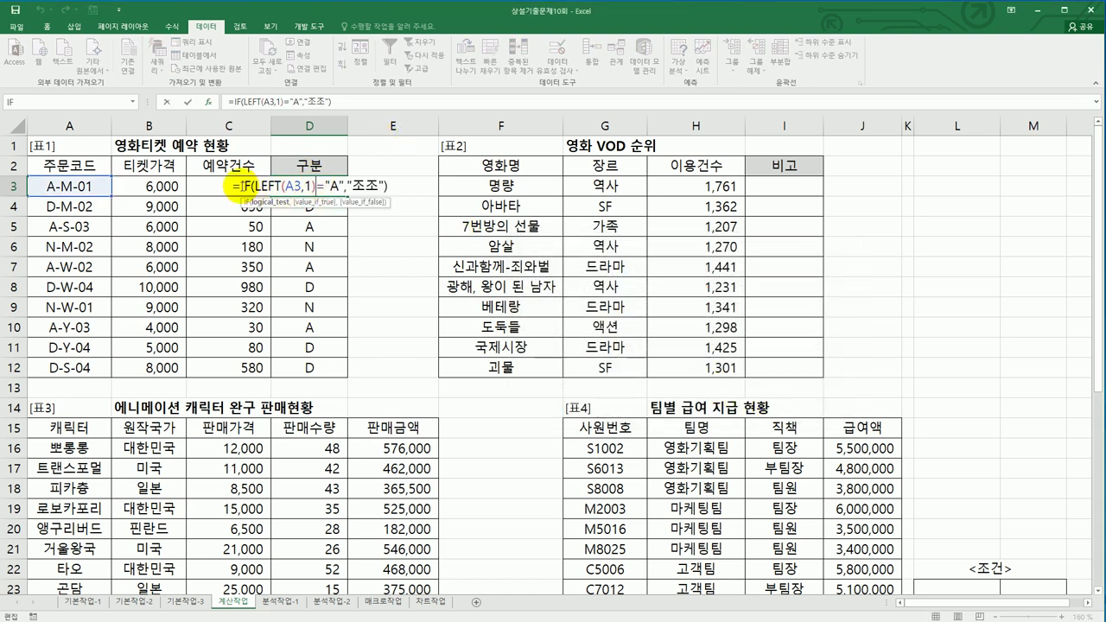
{"action": "left_click_drag", "start_coordinate": [239, 184], "coordinate": [383, 182]}
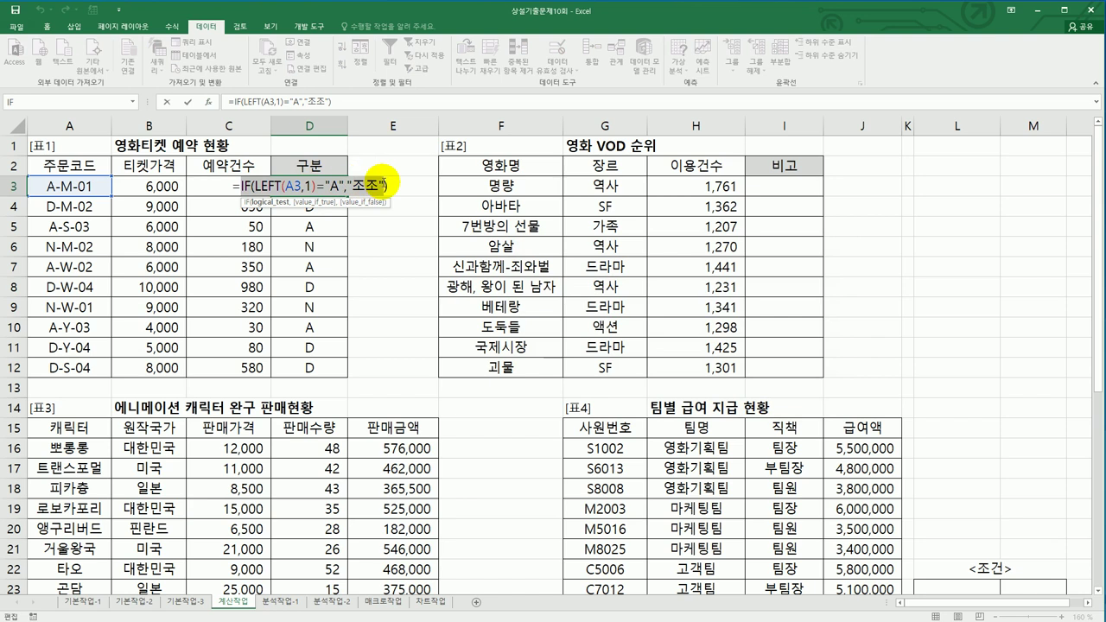
{"action": "left_click_drag", "start_coordinate": [384, 183], "coordinate": [388, 184]}
{"action": "key", "text": "ctrl+c"}
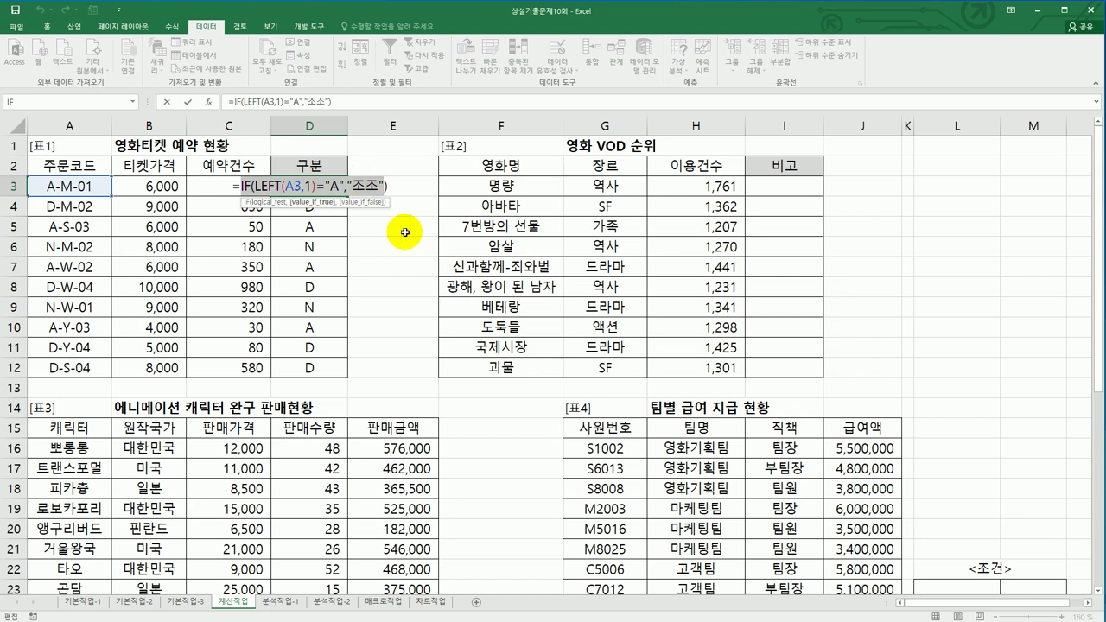
{"action": "left_click", "coordinate": [373, 185]}
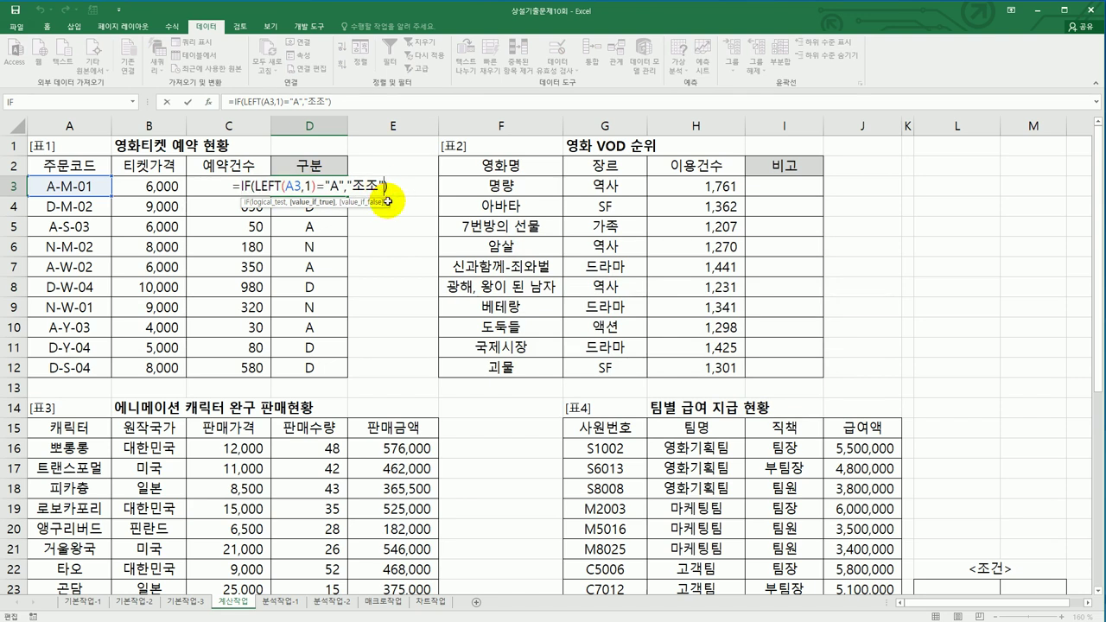
{"action": "type", "text": ","}
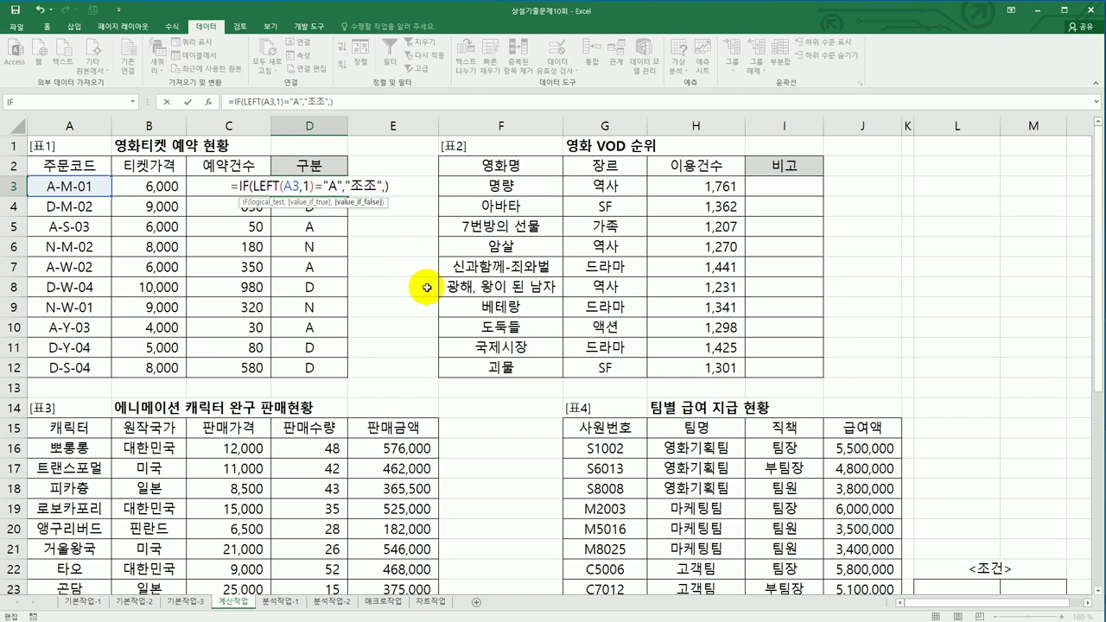
{"action": "key", "text": "ctrl+v"}
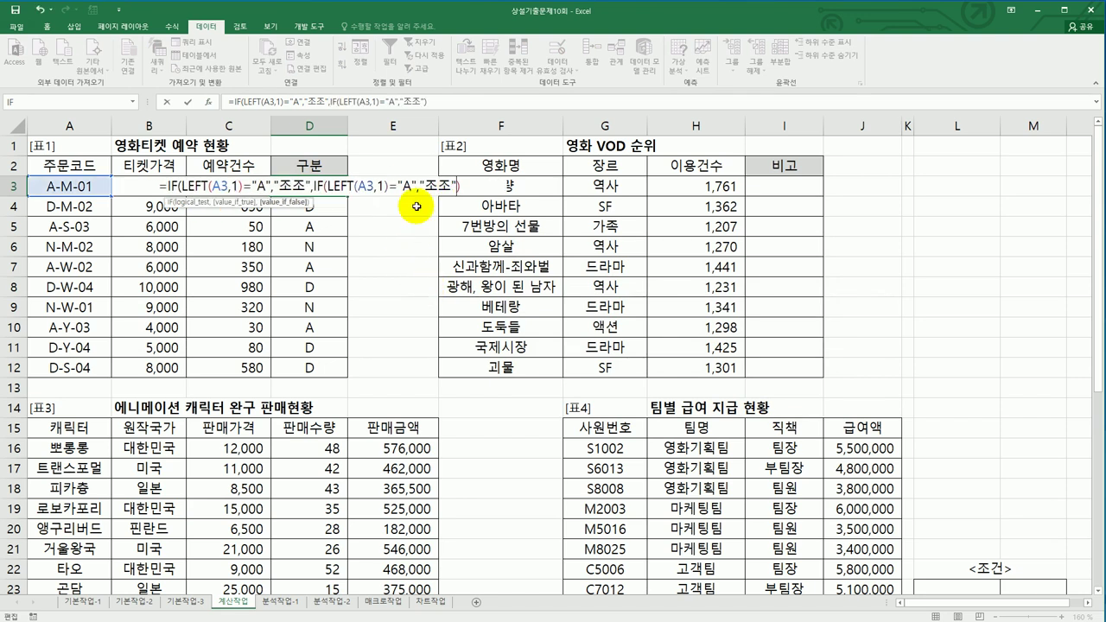
Change the nested IF in D3 to test for "D" and return "주간"
{"action": "double_click", "coordinate": [404, 185]}
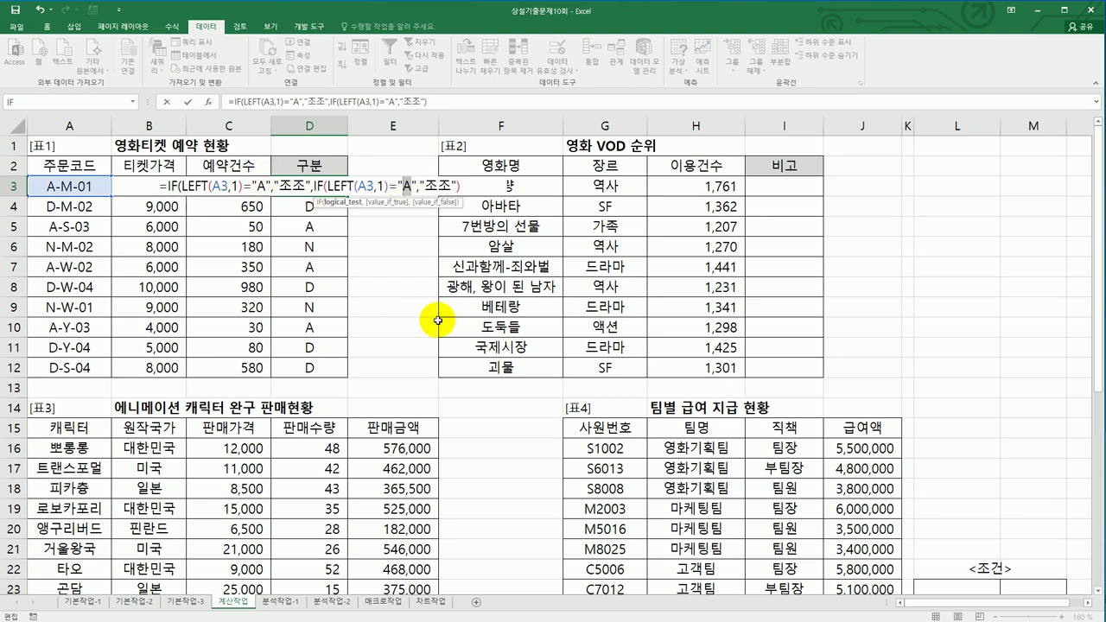
{"action": "key", "text": "Delete"}
{"action": "type", "text": "D"}
{"action": "key", "text": "Right"}
{"action": "key", "text": "Right"}
{"action": "key", "text": "Right"}
{"action": "type", "text": "wn"}
{"action": "key", "text": "BackSpace"}
{"action": "key", "text": "BackSpace"}
{"action": "type", "text": "주간"}
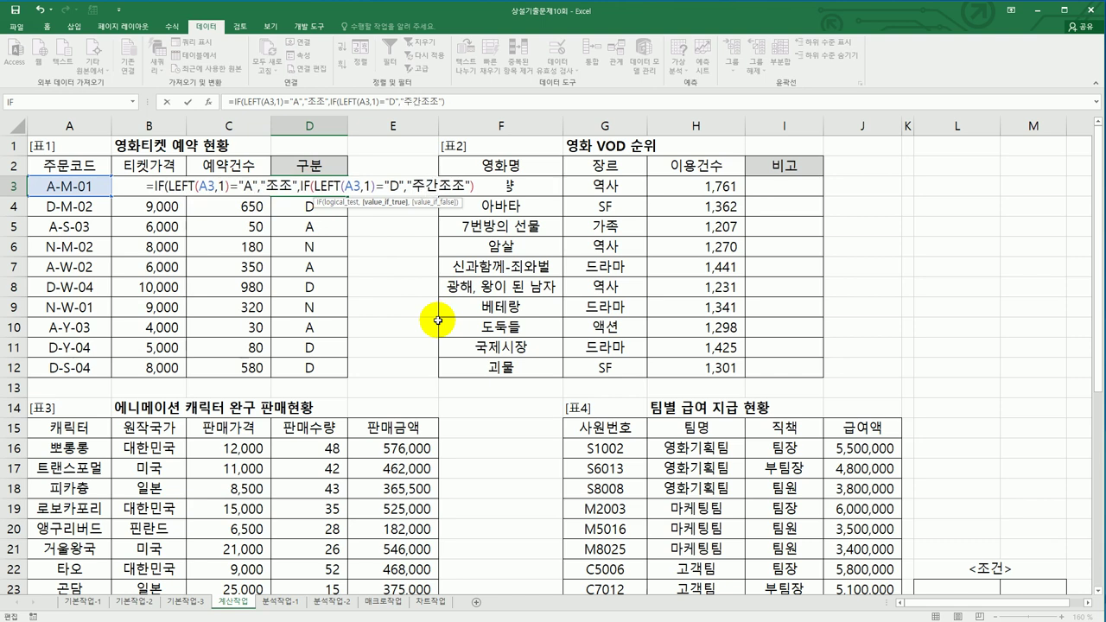
{"action": "key", "text": "Delete"}
{"action": "key", "text": "Delete"}
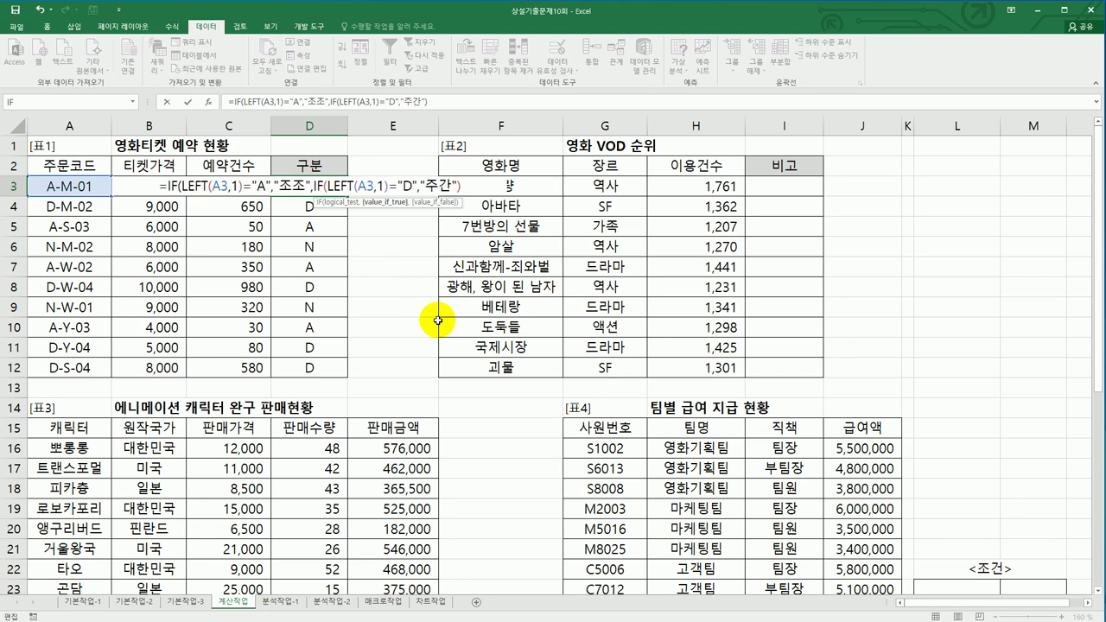
Add "심야" as the nested IF's false value, close both parentheses and commit the D3 formula
{"action": "type", "text": ","}
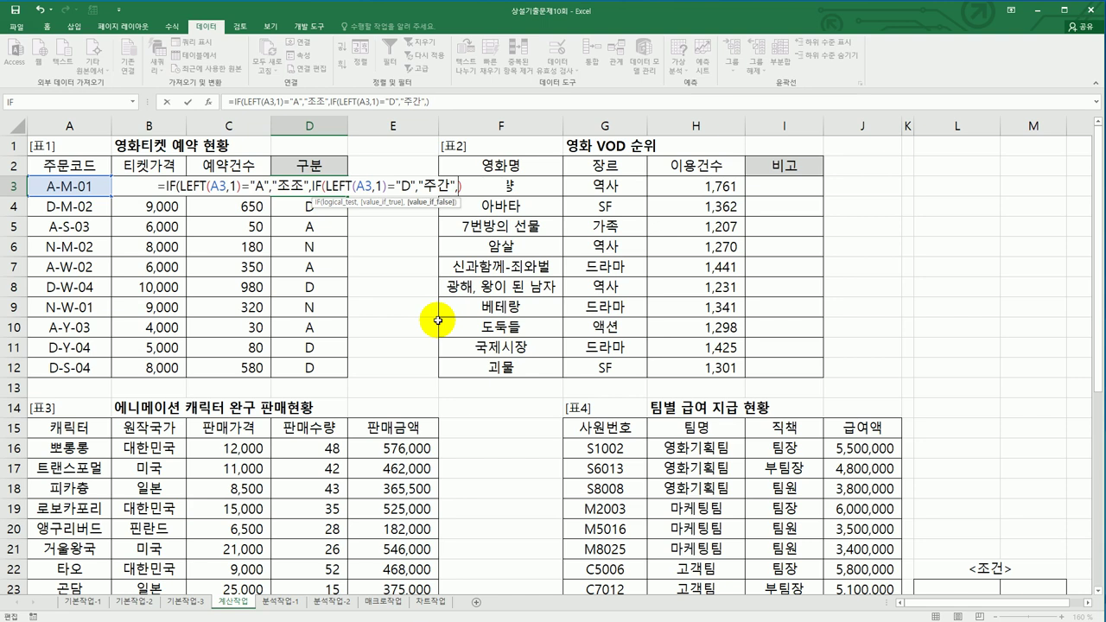
{"action": "type", "text": "\""}
{"action": "type", "text": "심야"}
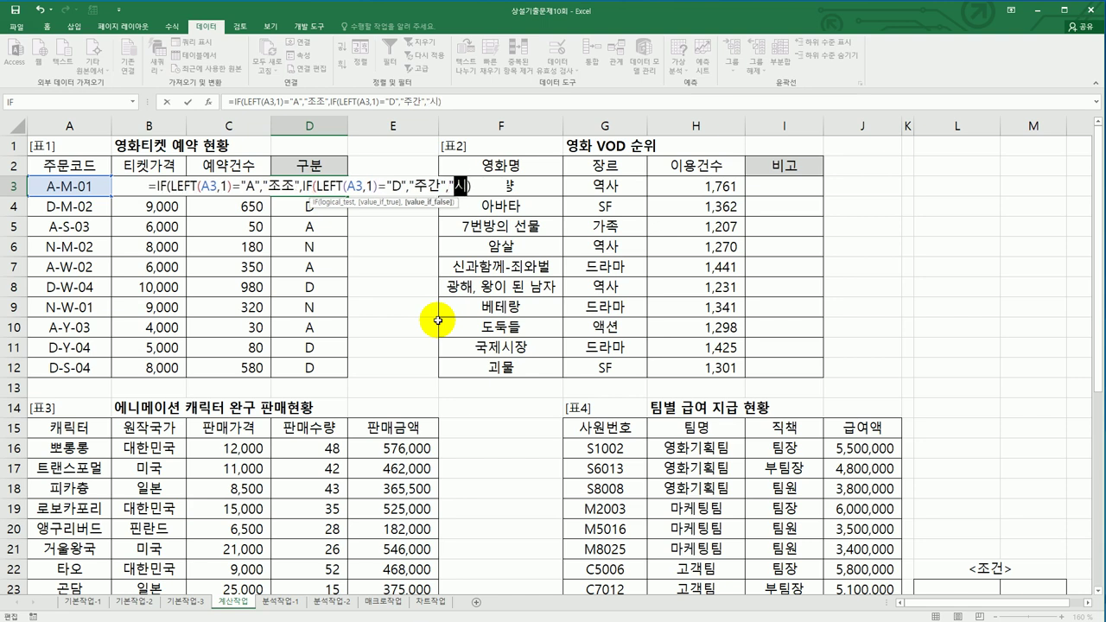
{"action": "type", "text": "\""}
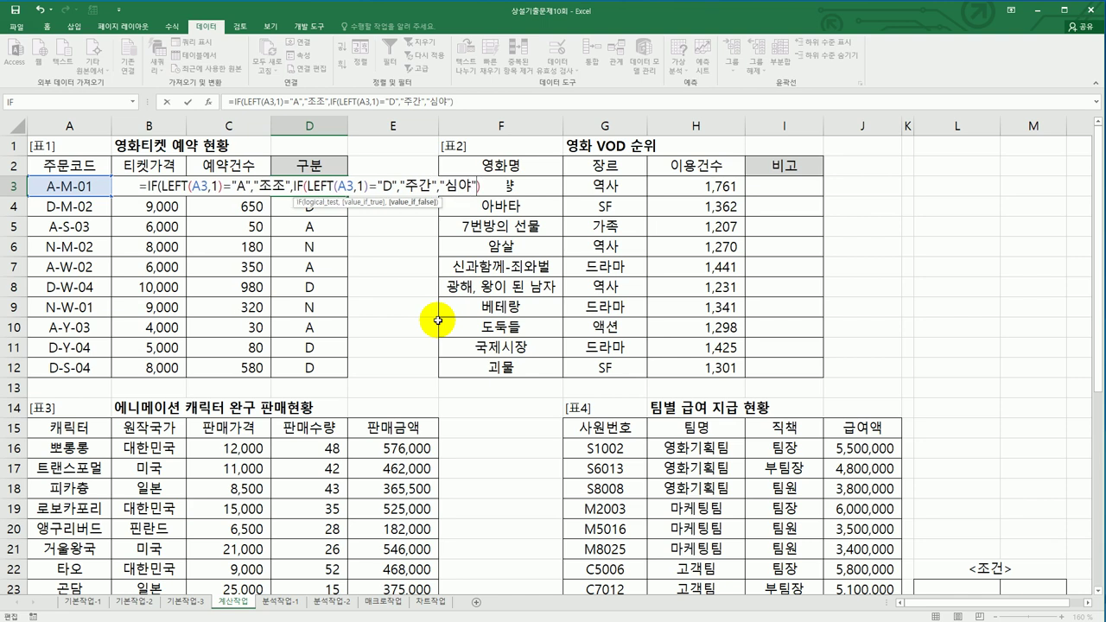
{"action": "type", "text": ")"}
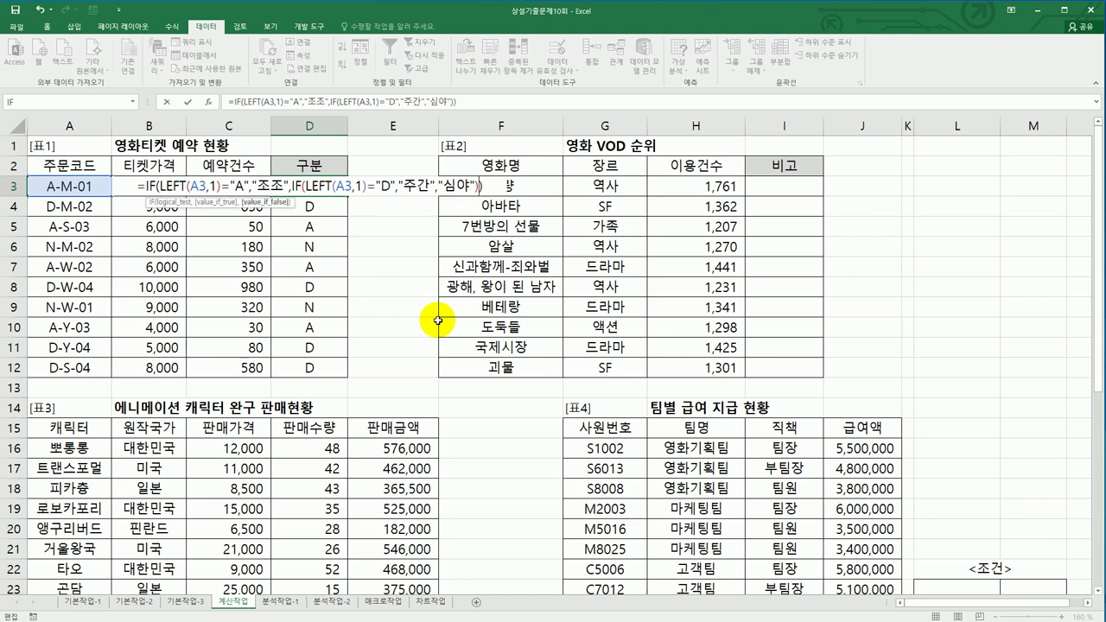
{"action": "key", "text": "Return"}
Fill the nested IF formula from D3 down to D12 in the 구분 column of 표1
{"action": "left_click", "coordinate": [343, 187]}
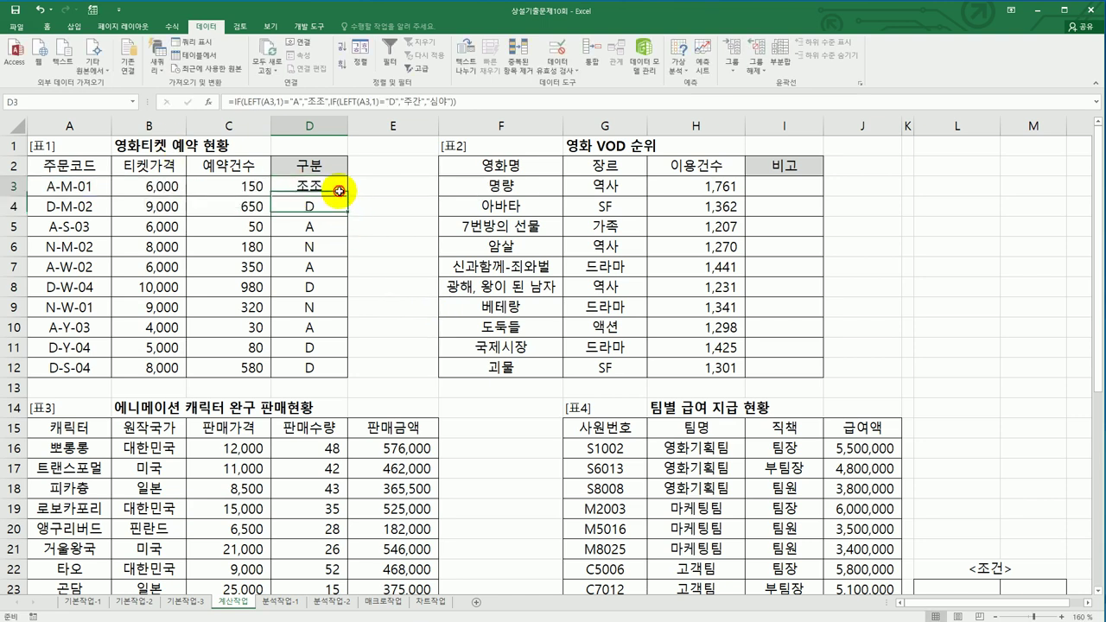
{"action": "left_click_drag", "start_coordinate": [350, 196], "coordinate": [327, 199]}
{"action": "left_click", "coordinate": [309, 235]}
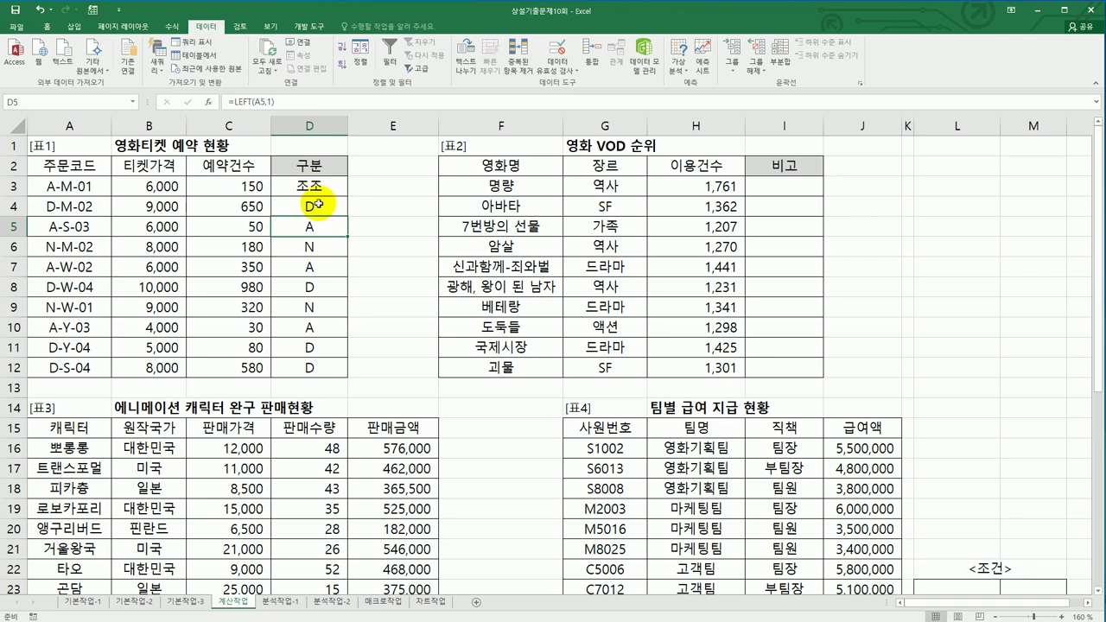
{"action": "left_click", "coordinate": [319, 206]}
{"action": "left_click", "coordinate": [316, 248]}
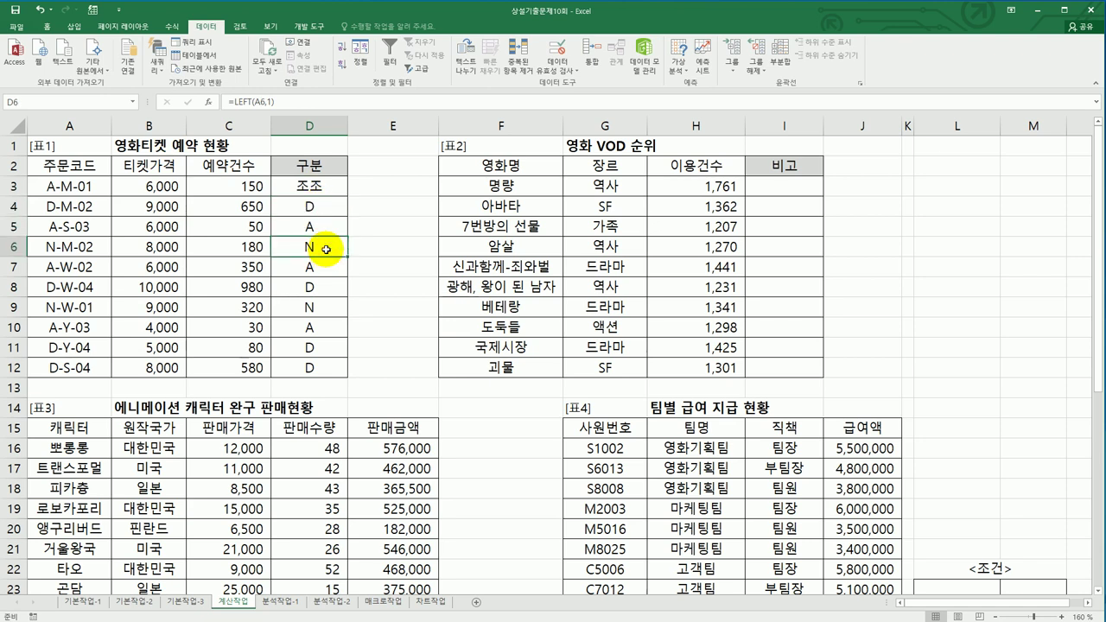
{"action": "left_click", "coordinate": [319, 188]}
{"action": "left_click_drag", "start_coordinate": [347, 196], "coordinate": [358, 377]}
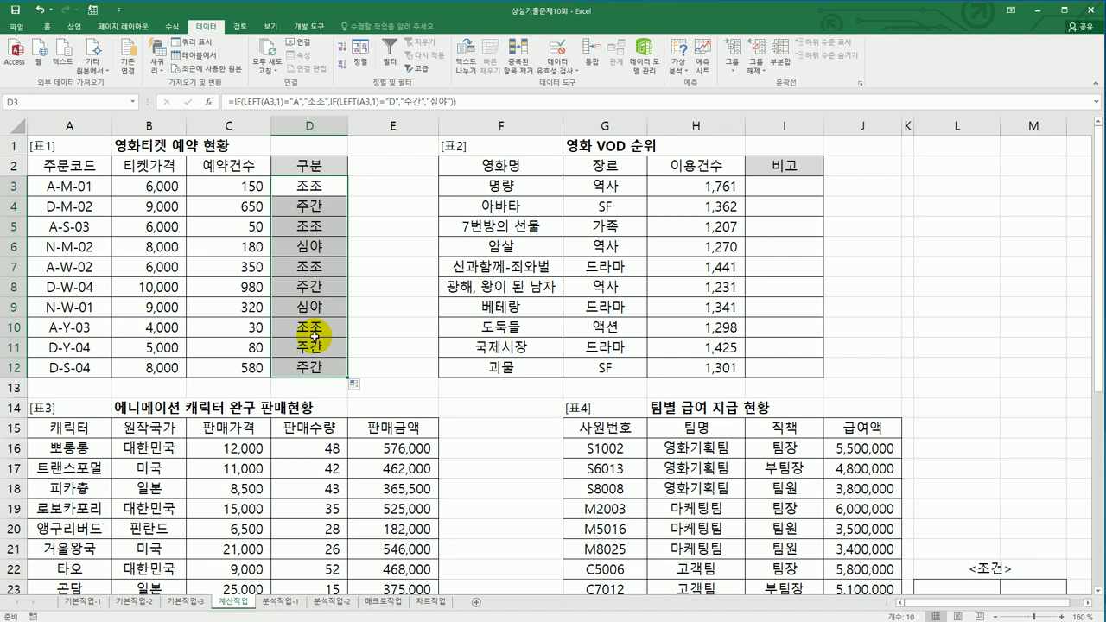
Insert another nested IF before "심야" in the D3 formula, testing LEFT(A3,1)="N"
{"action": "left_click", "coordinate": [324, 187]}
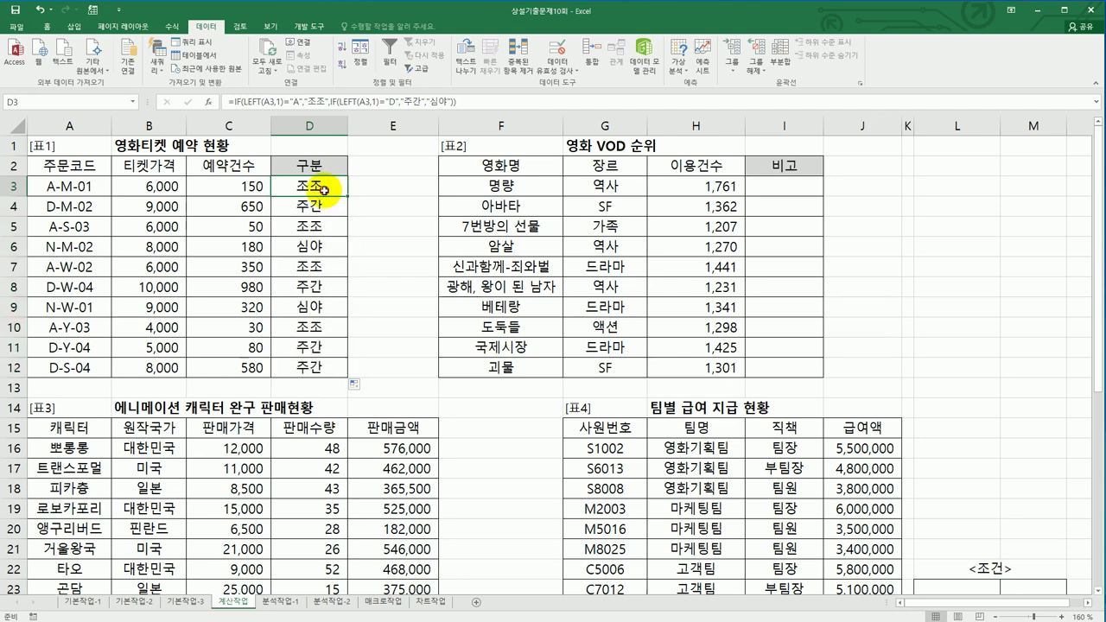
{"action": "double_click", "coordinate": [324, 187]}
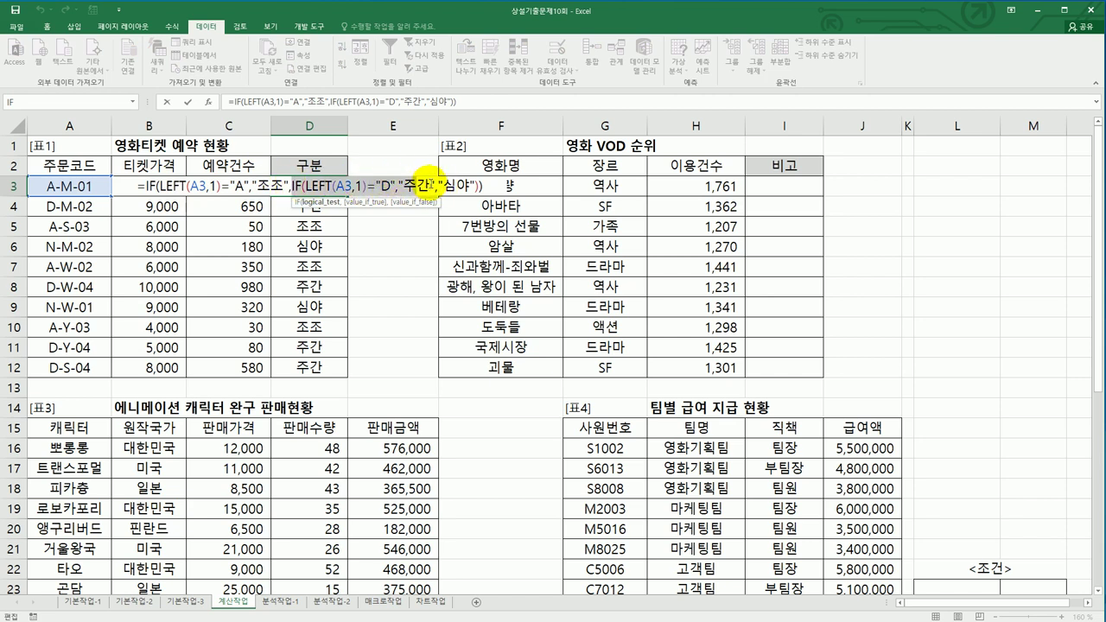
{"action": "left_click", "coordinate": [436, 184]}
{"action": "type", "text": "IF(LEFT(A3,1)=\"D\","}
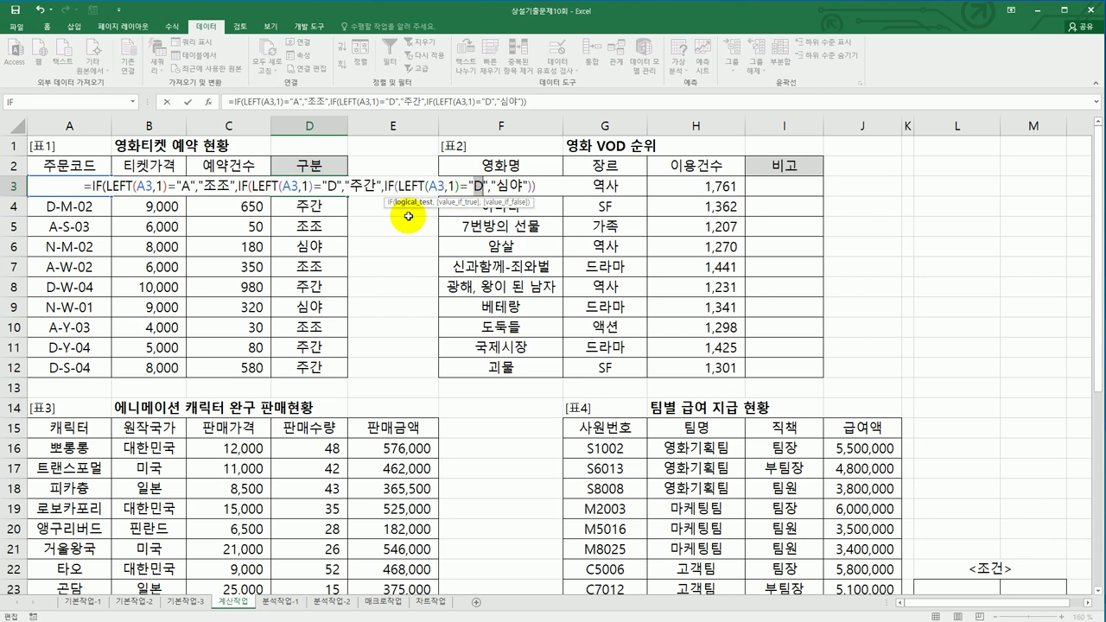
{"action": "type", "text": "N"}
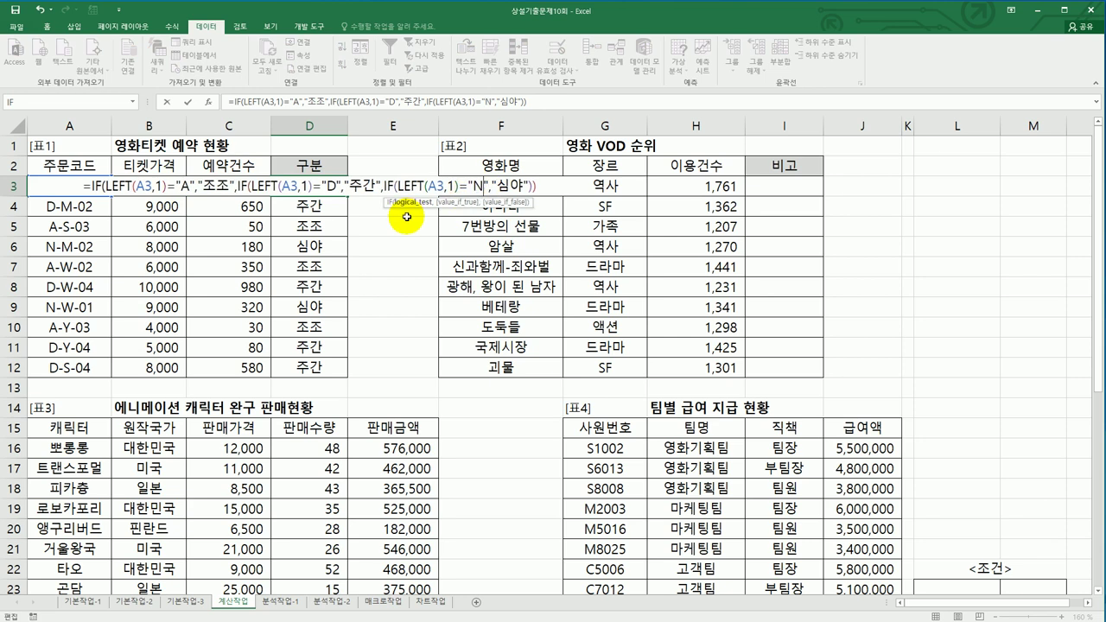
Add an empty string as the innermost IF's false value in D3, commit with the corrected parentheses and refill the formula down to D12
{"action": "left_click", "coordinate": [529, 184]}
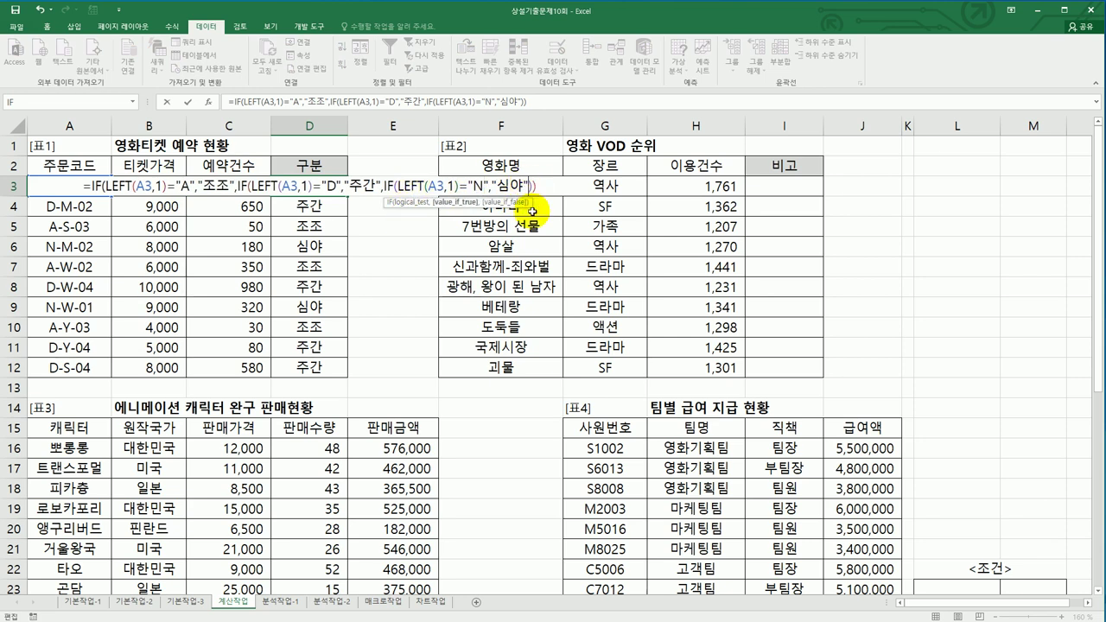
{"action": "type", "text": ",\"\""}
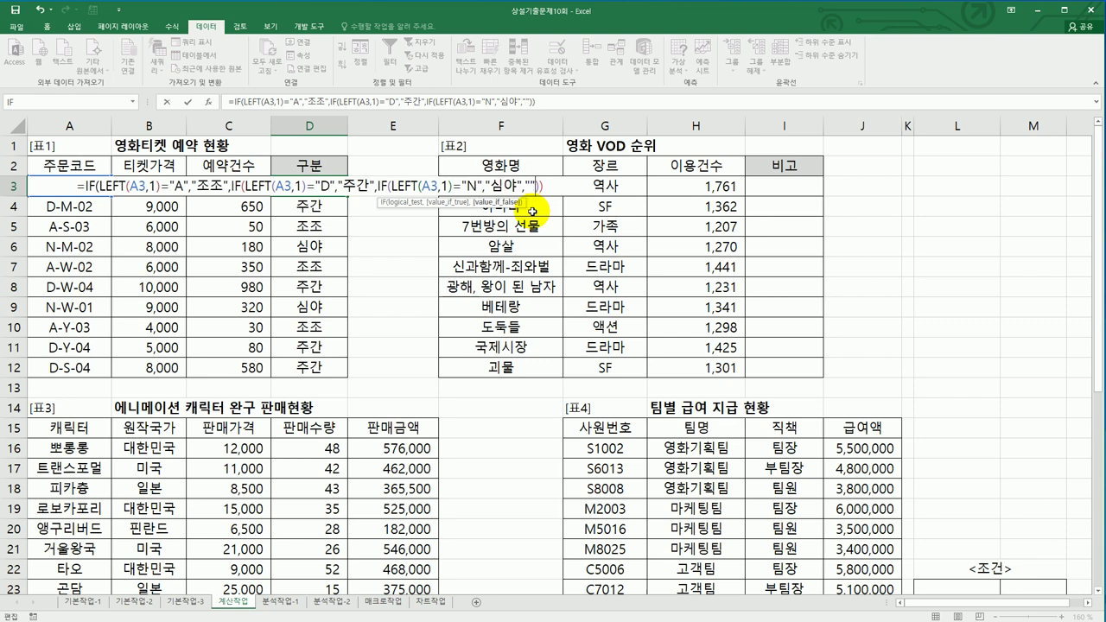
{"action": "key", "text": "Return"}
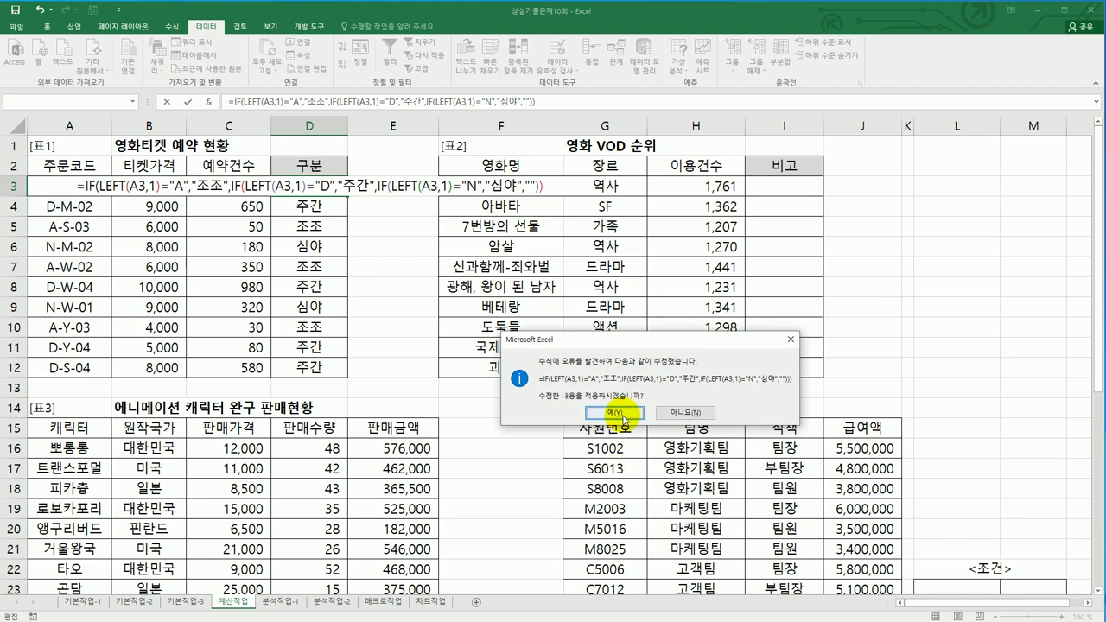
{"action": "left_click", "coordinate": [615, 413]}
{"action": "left_click", "coordinate": [328, 185]}
{"action": "left_click_drag", "start_coordinate": [349, 196], "coordinate": [335, 378]}
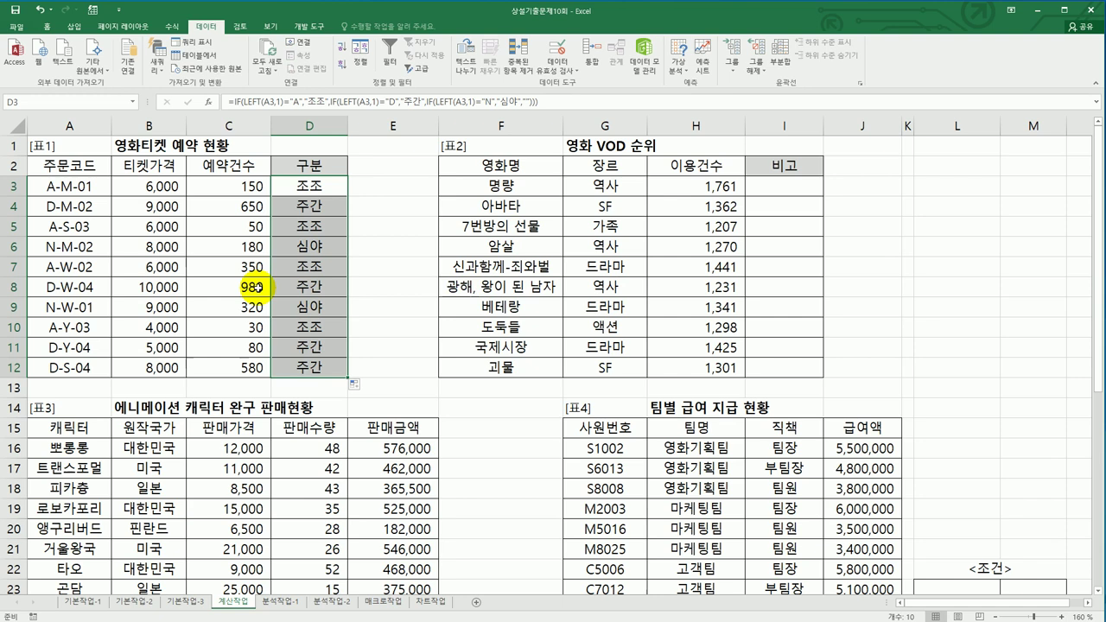
Start a RANK.EQ formula in I3 of 표2's 비고 column with H3 as the number to rank
{"action": "left_click", "coordinate": [772, 192]}
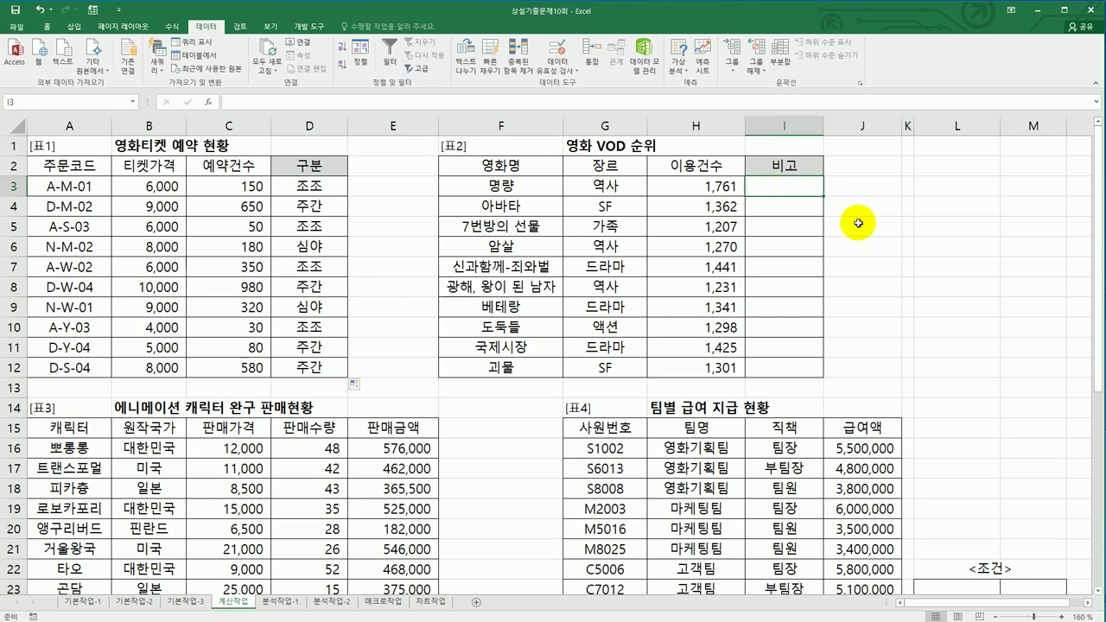
{"action": "type", "text": "="}
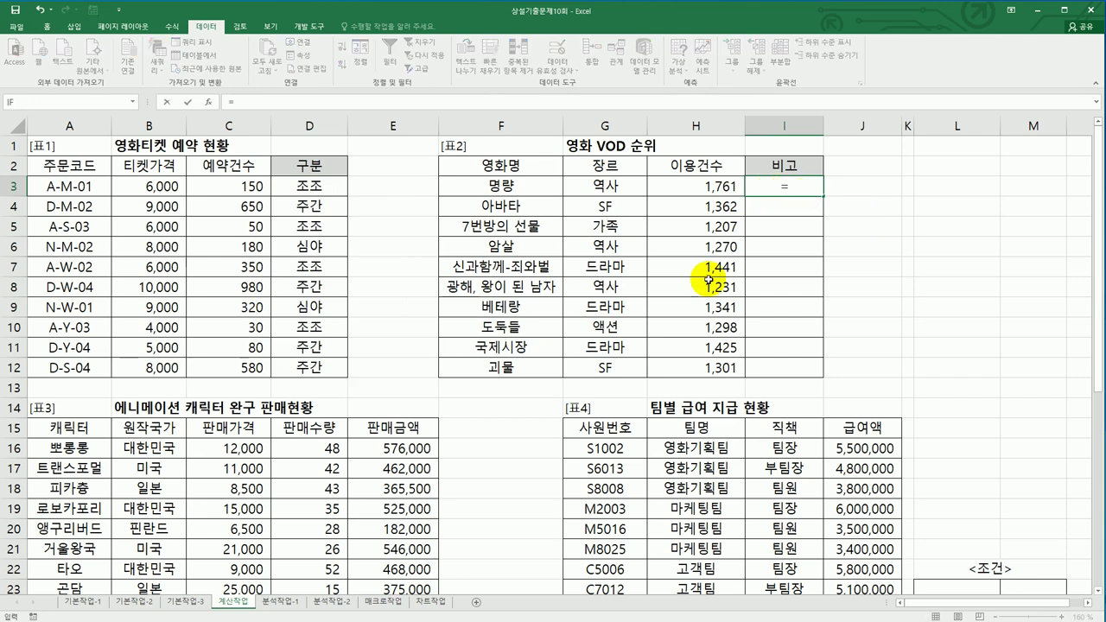
{"action": "type", "text": "r"}
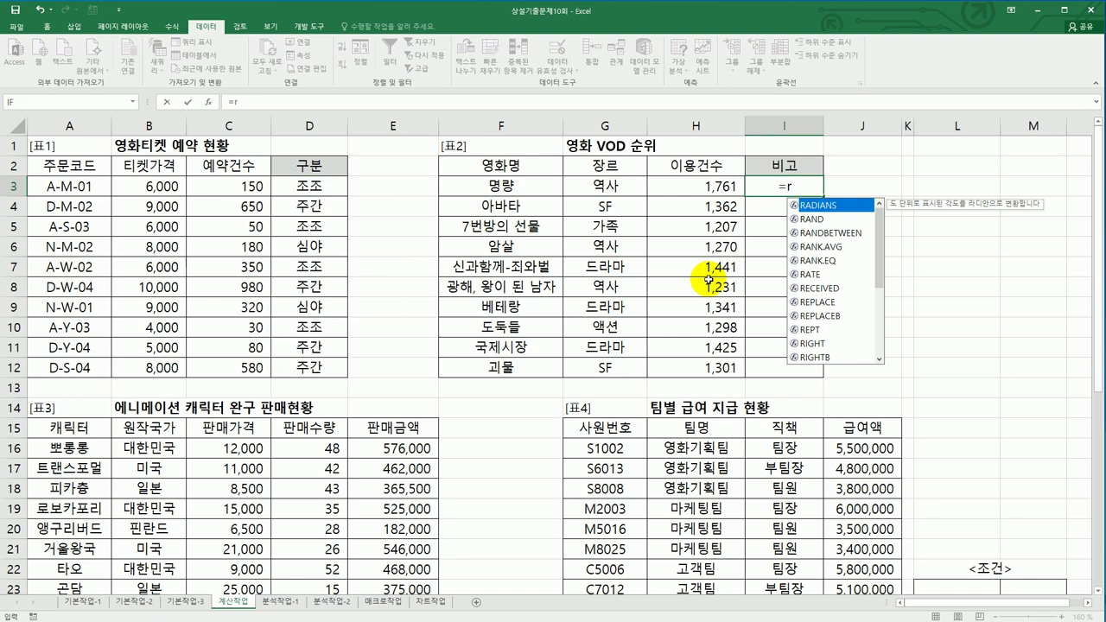
{"action": "left_click", "coordinate": [816, 262]}
{"action": "double_click", "coordinate": [816, 261]}
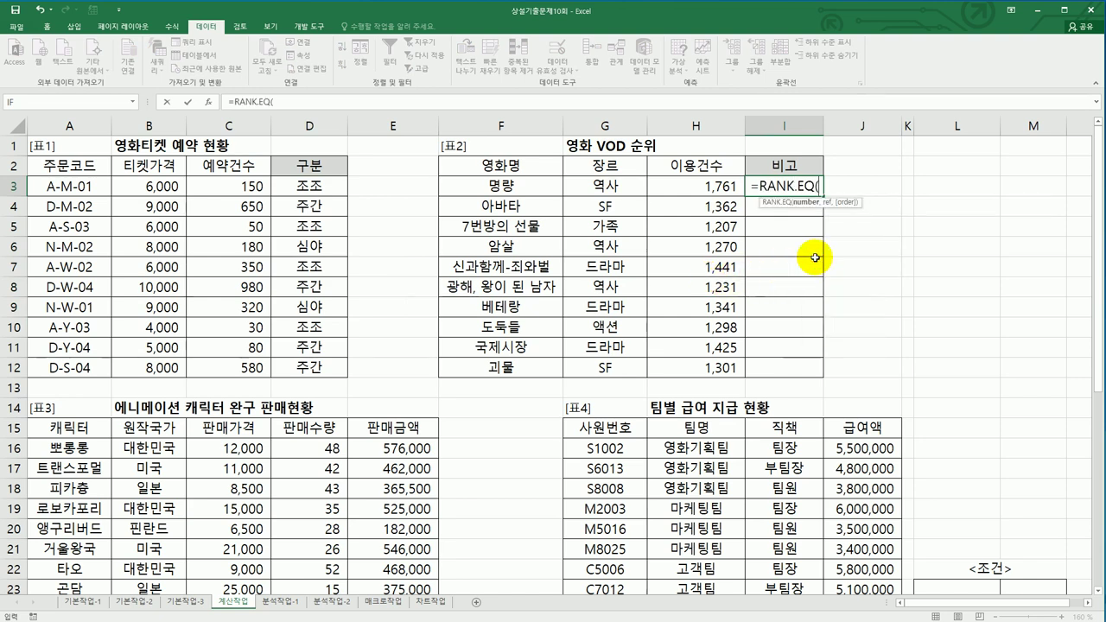
{"action": "left_click", "coordinate": [738, 190]}
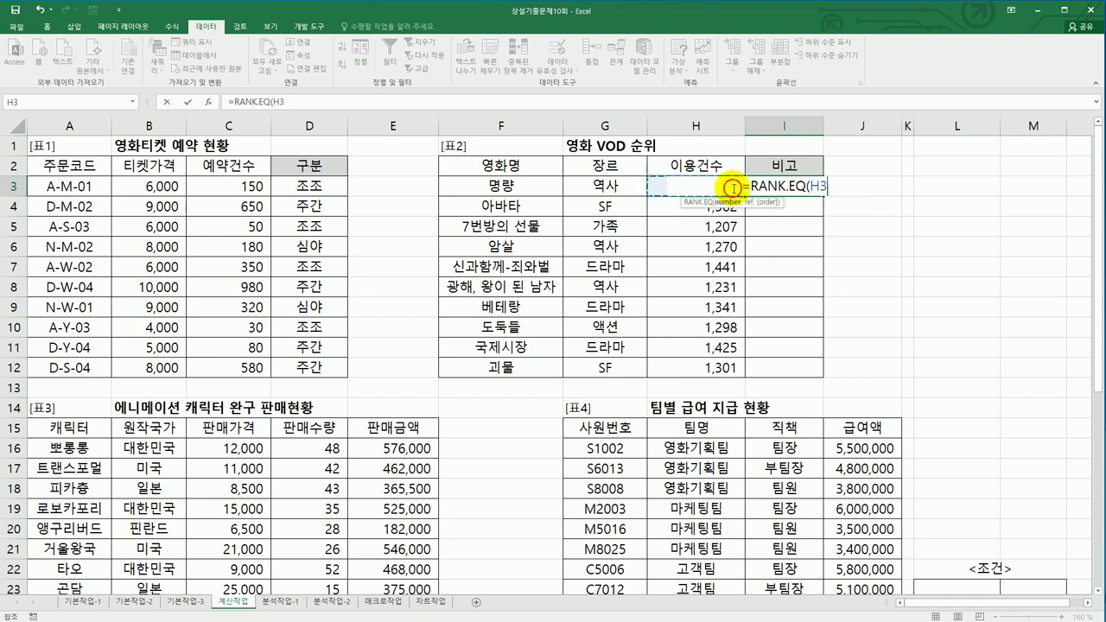
{"action": "type", "text": ","}
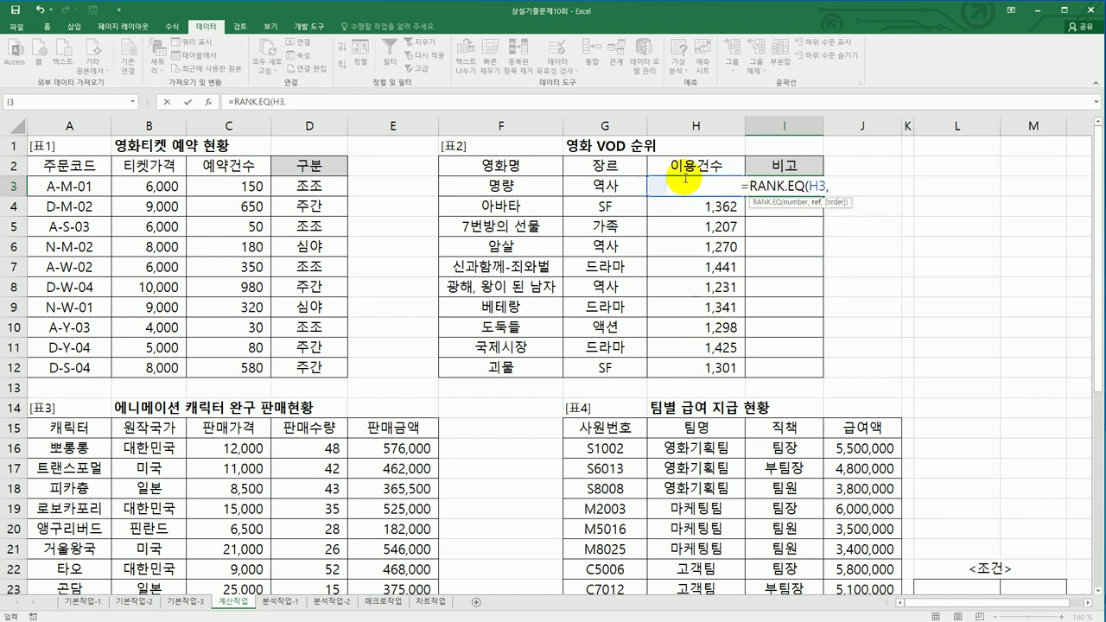
Complete the RANK.EQ formula in I3 with the absolute range $H$3:$H$12 as its reference and fill it down to I12
{"action": "left_click_drag", "start_coordinate": [657, 186], "coordinate": [669, 373]}
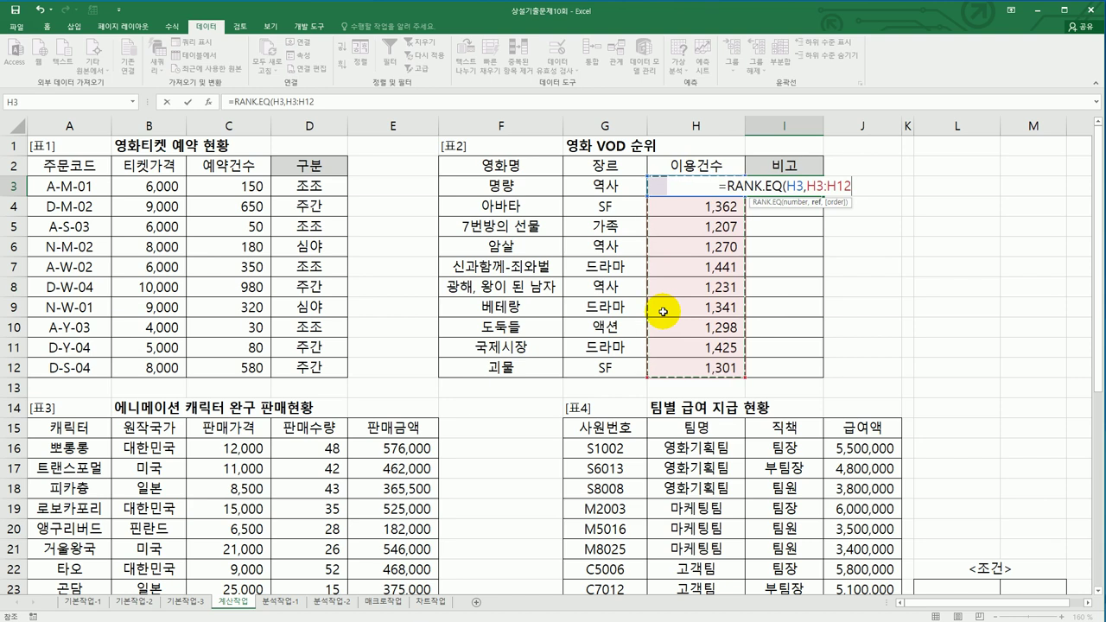
{"action": "key", "text": "F4"}
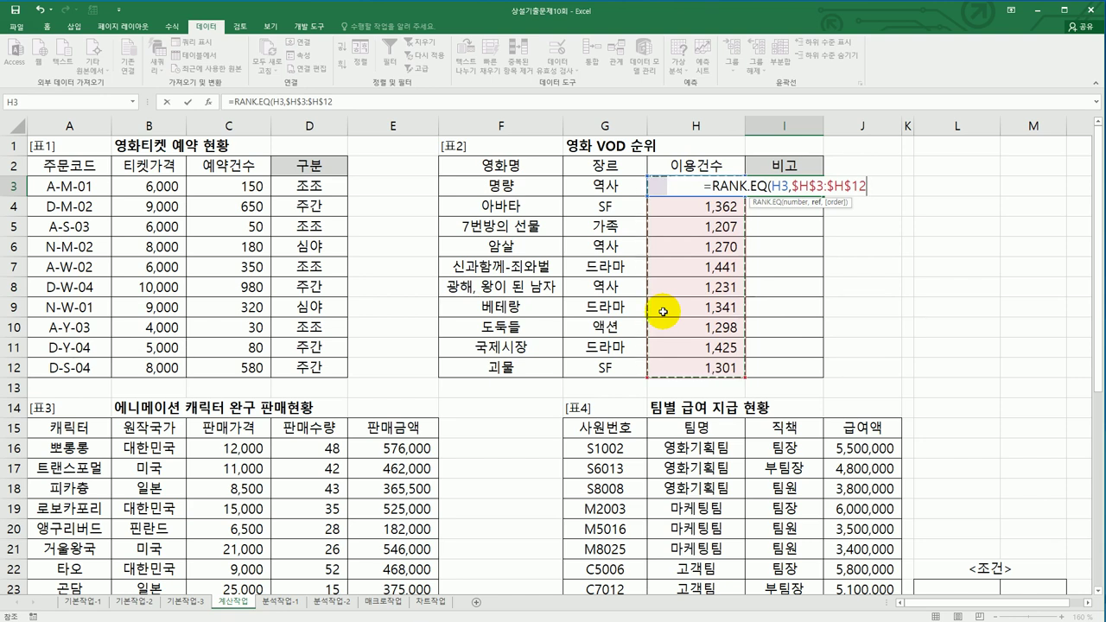
{"action": "type", "text": ")"}
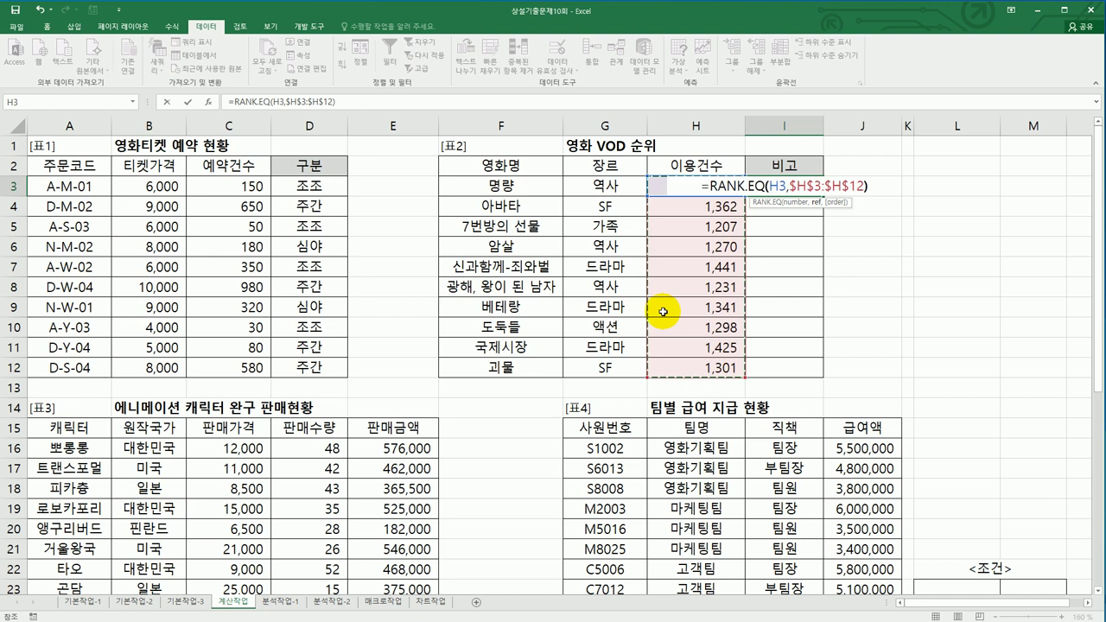
{"action": "key", "text": "Return"}
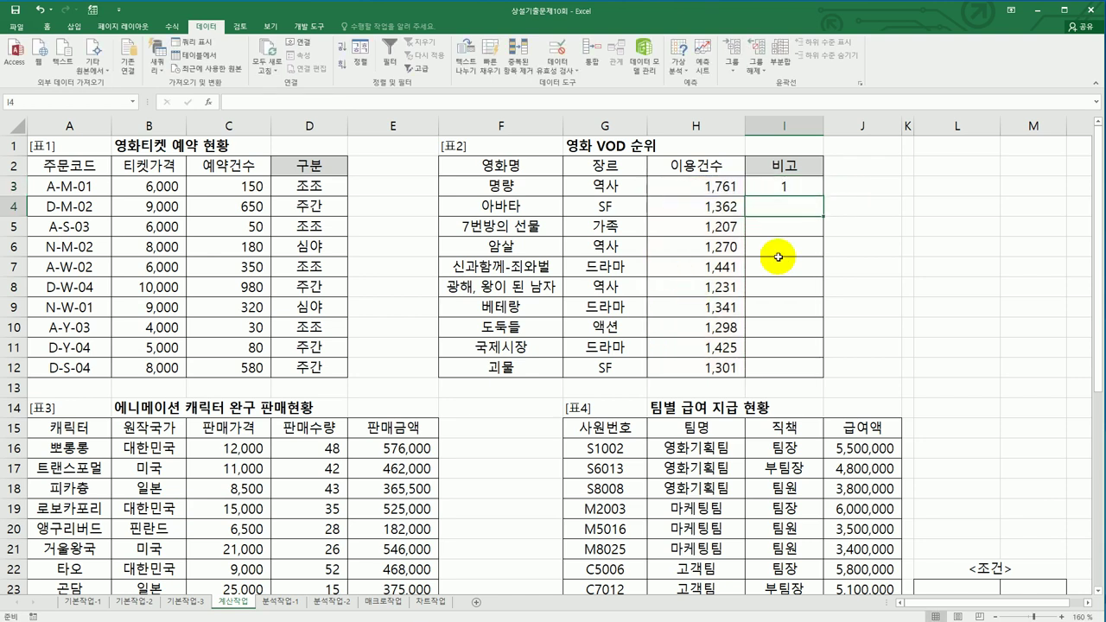
{"action": "left_click", "coordinate": [820, 183]}
{"action": "left_click_drag", "start_coordinate": [822, 196], "coordinate": [806, 373]}
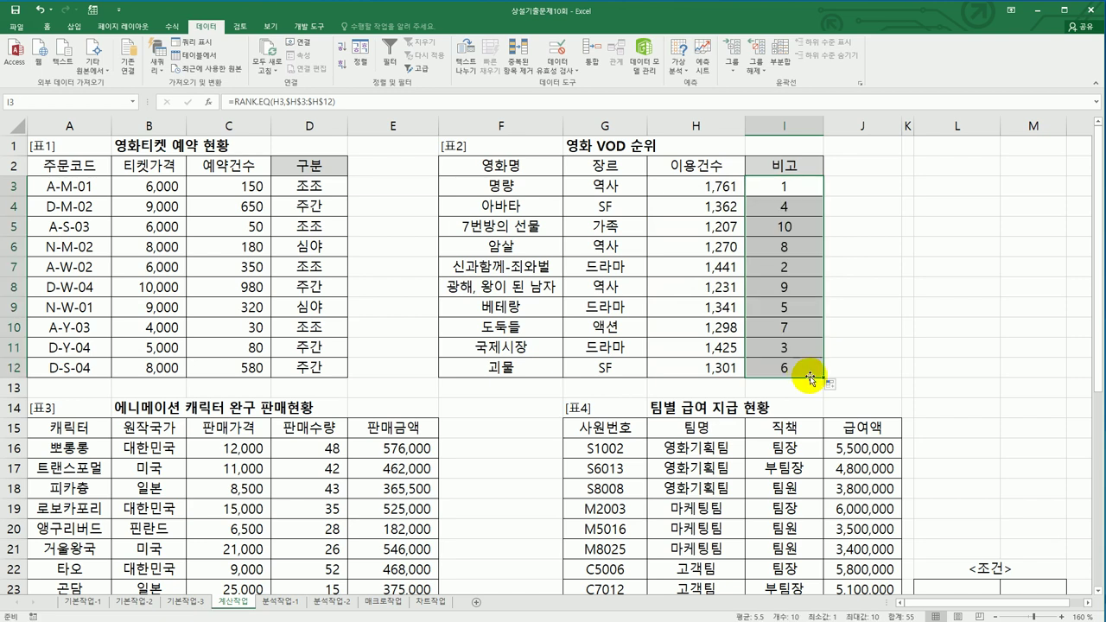
Wrap the RANK.EQ expression in I3 in an IF function that tests whether the rank is <=3
{"action": "left_click", "coordinate": [791, 186]}
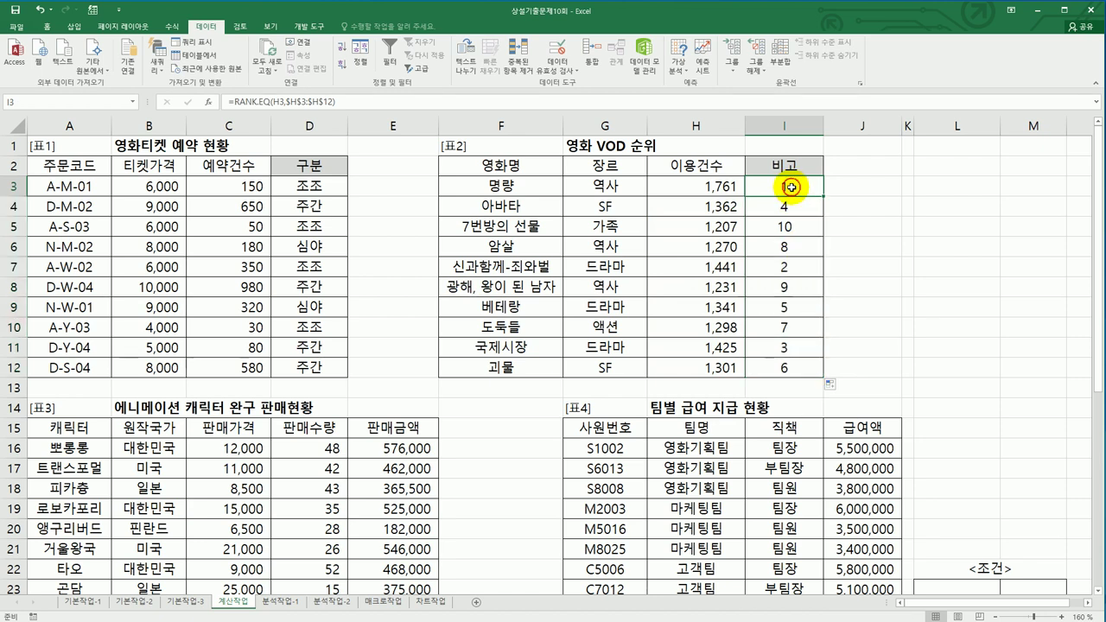
{"action": "left_click", "coordinate": [229, 101]}
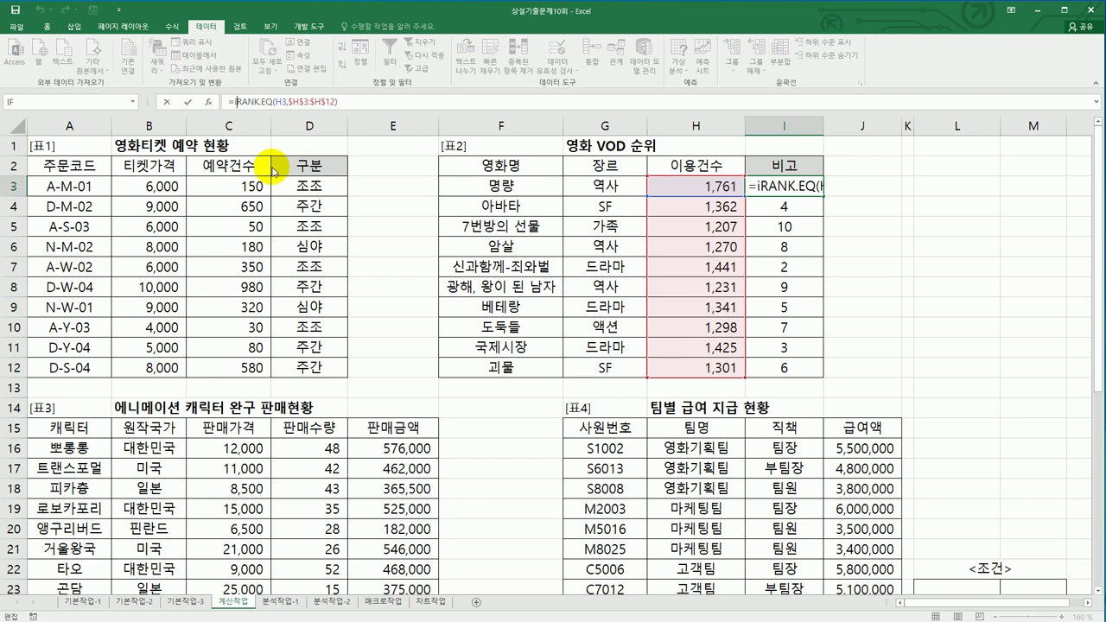
{"action": "type", "text": "i"}
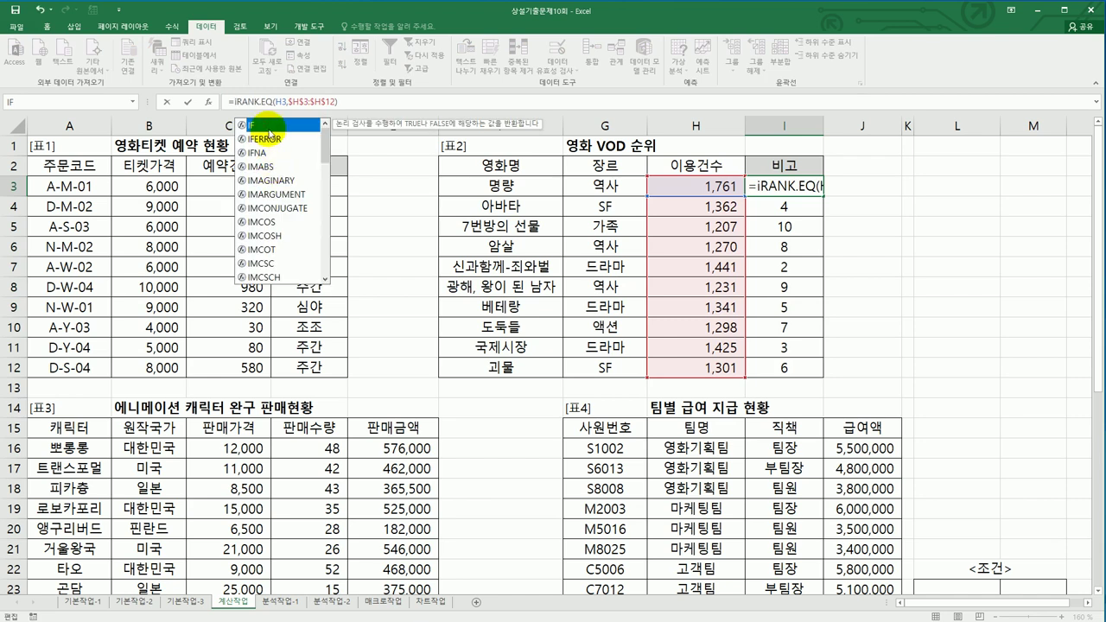
{"action": "double_click", "coordinate": [263, 125]}
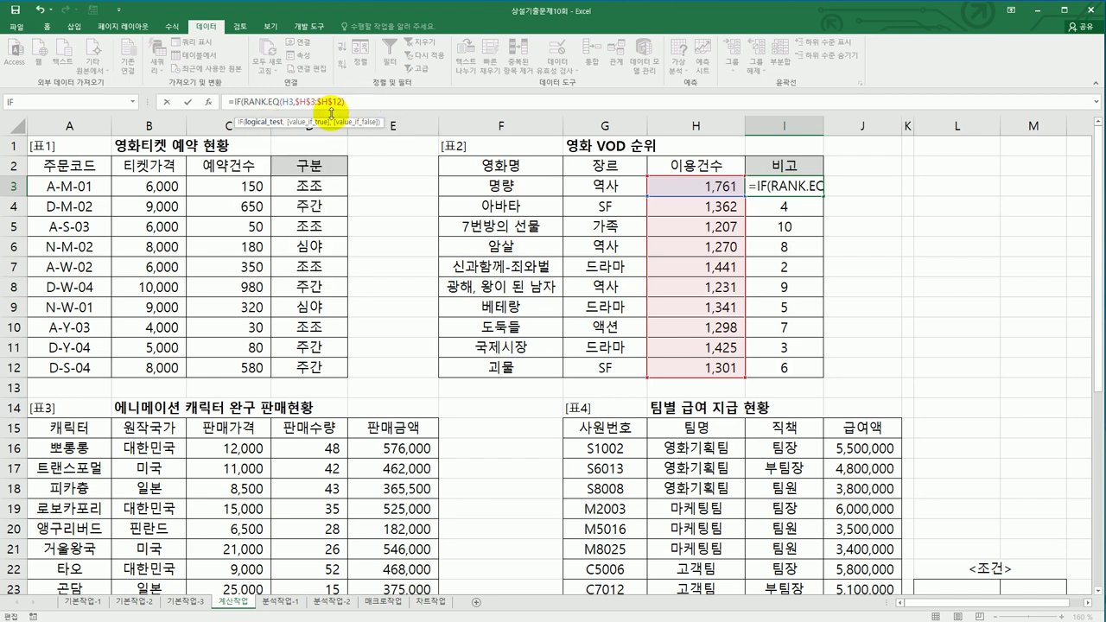
{"action": "type", "text": "<=3,"}
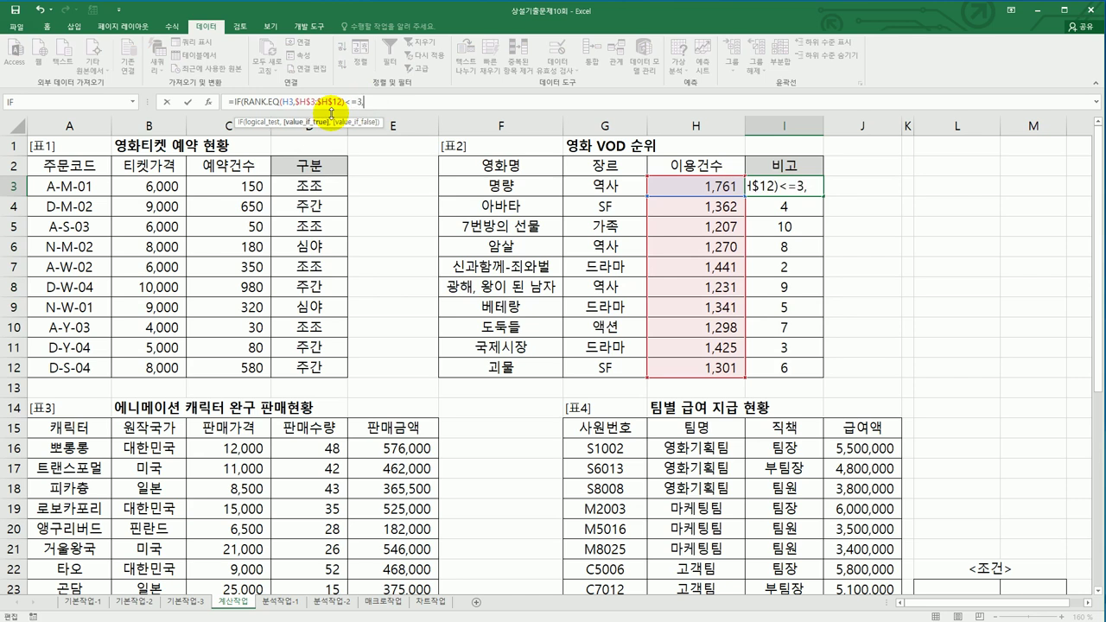
Set the IF in I3 to return "인기" when true and an empty string when false, and fill it down to I12
{"action": "left_click", "coordinate": [207, 102]}
{"action": "left_click", "coordinate": [624, 287]}
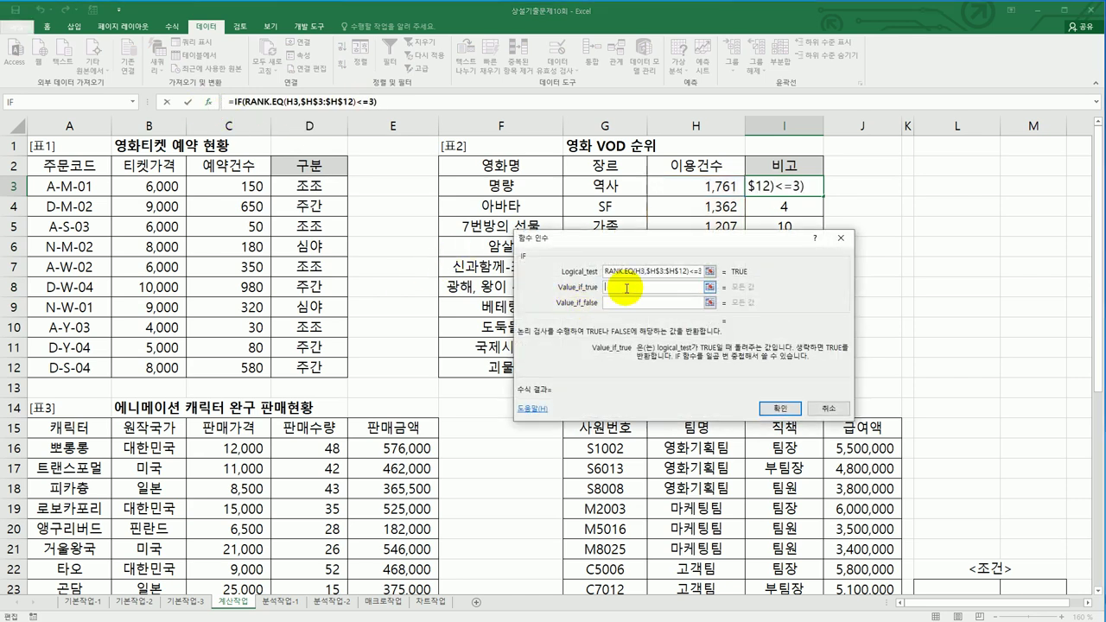
{"action": "type", "text": "이"}
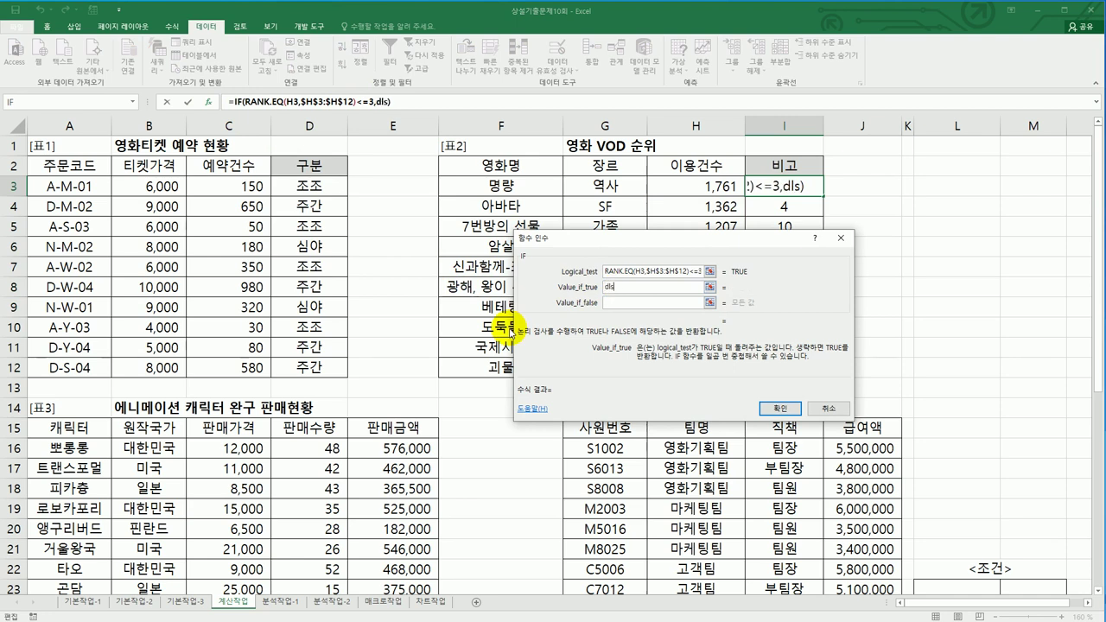
{"action": "type", "text": "인기"}
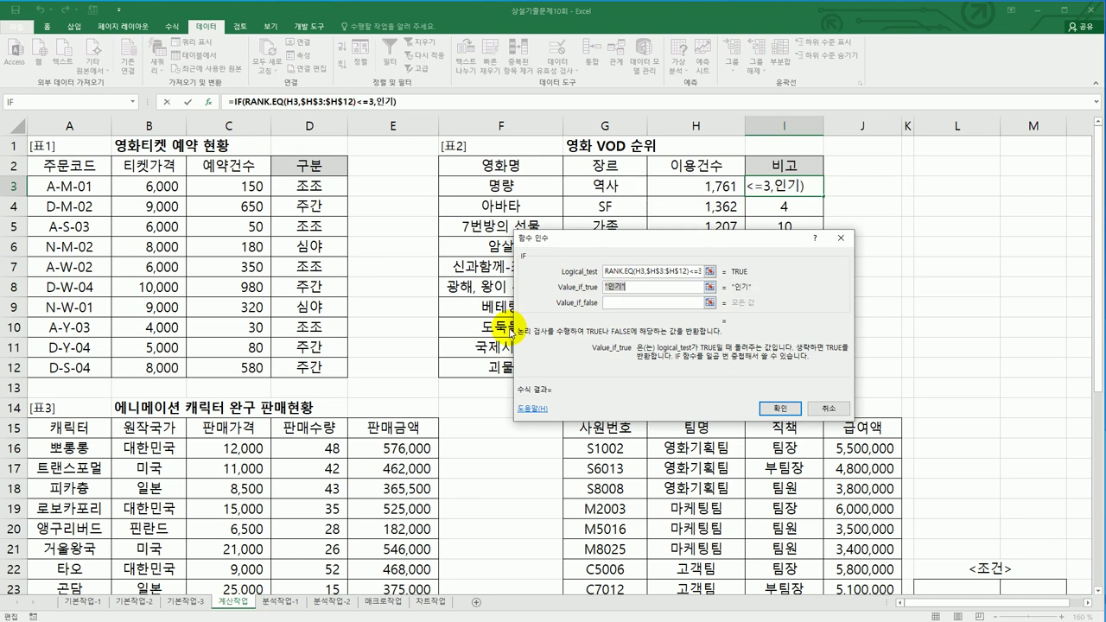
{"action": "key", "text": "Tab"}
{"action": "type", "text": "\"\""}
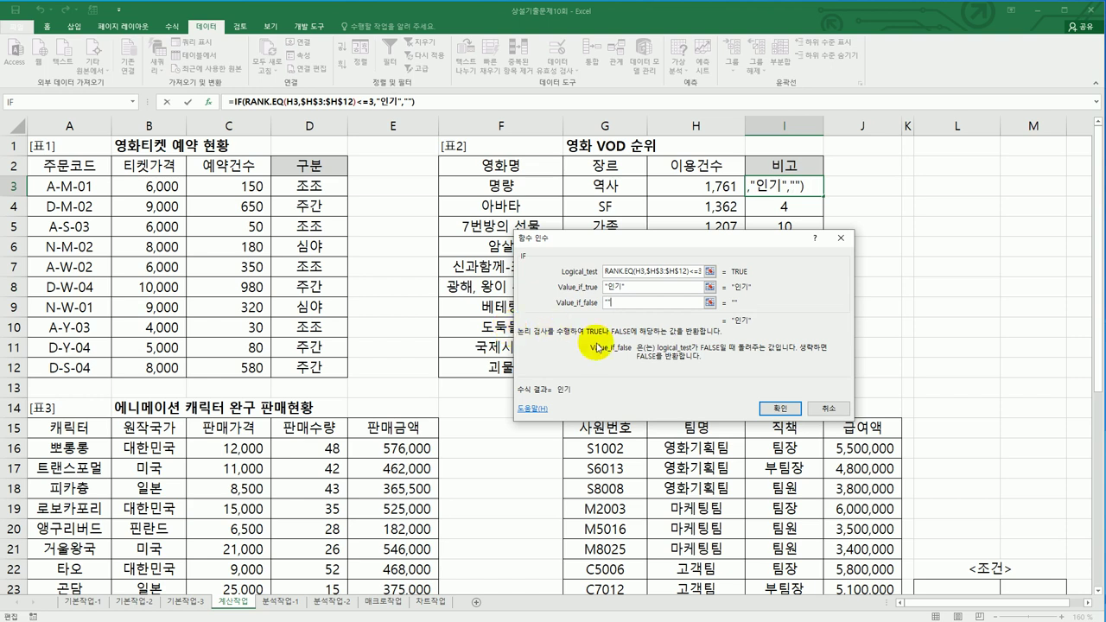
{"action": "left_click", "coordinate": [794, 412]}
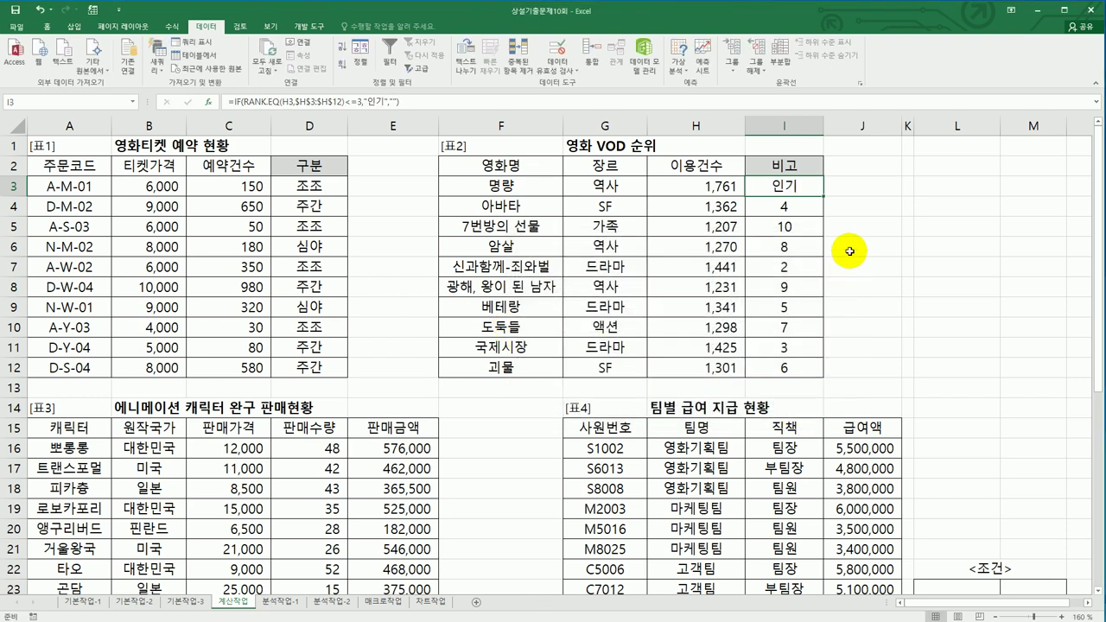
{"action": "left_click_drag", "start_coordinate": [824, 196], "coordinate": [799, 376]}
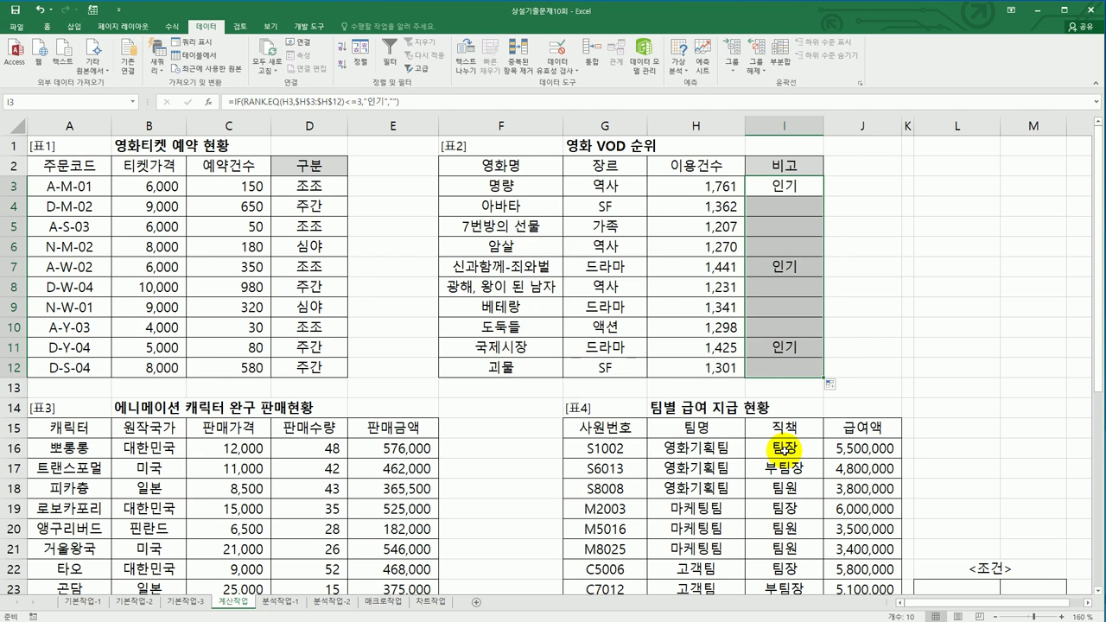
Start a COUNTIFS formula in E25, 표3's 조건에 맞는 개수 cell, and open its function arguments
{"action": "scroll", "coordinate": [362, 375], "scroll_direction": "down", "scroll_amount": 3}
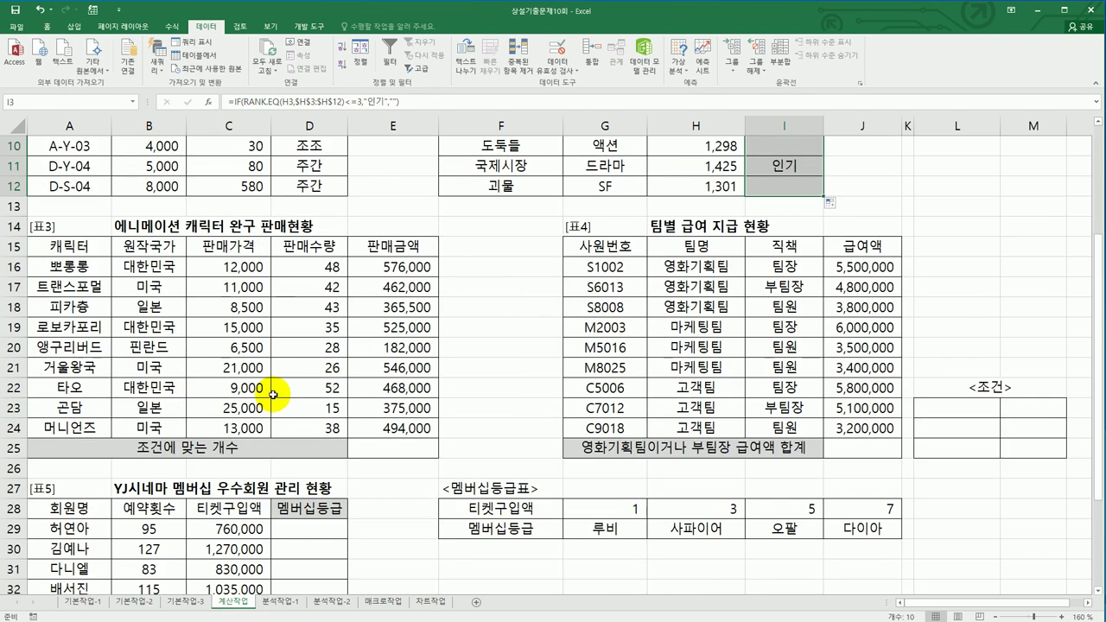
{"action": "left_click", "coordinate": [399, 454]}
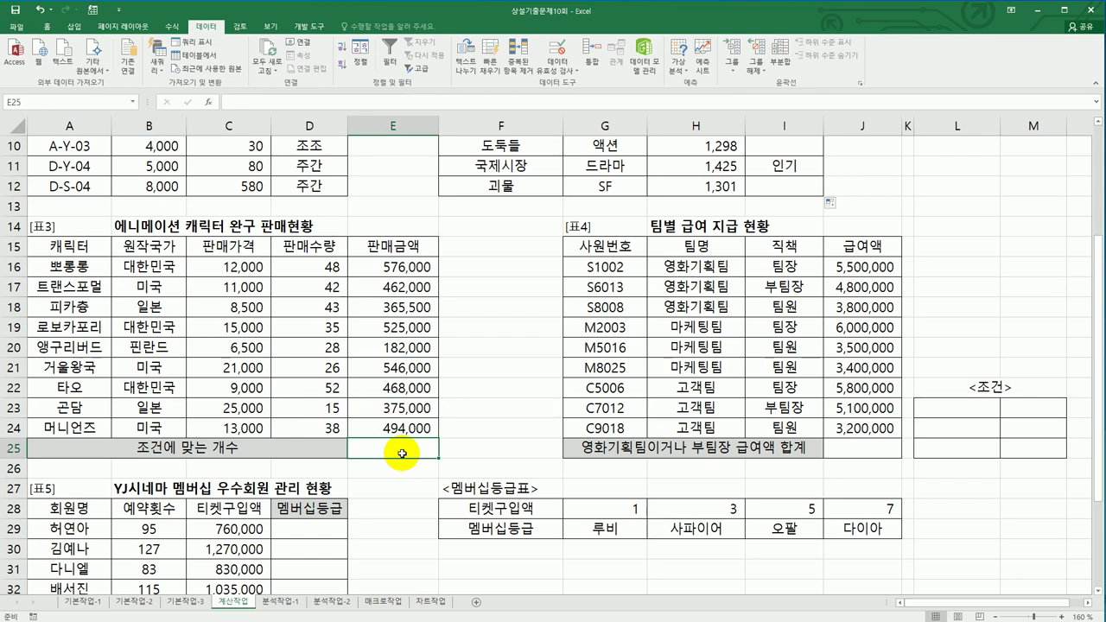
{"action": "left_click", "coordinate": [157, 269]}
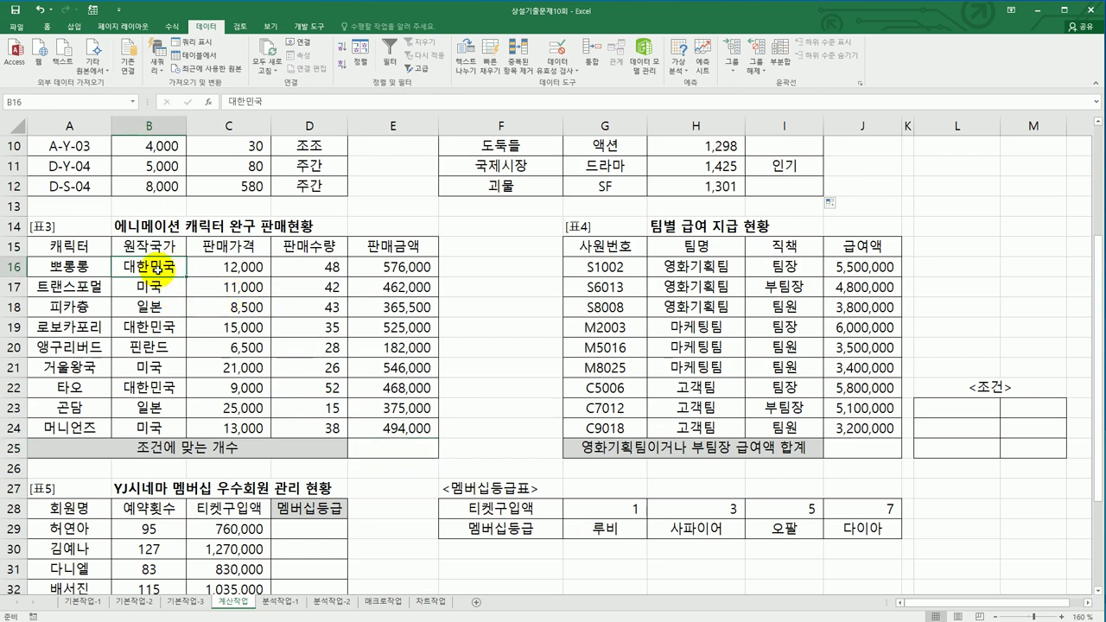
{"action": "left_click", "coordinate": [392, 265]}
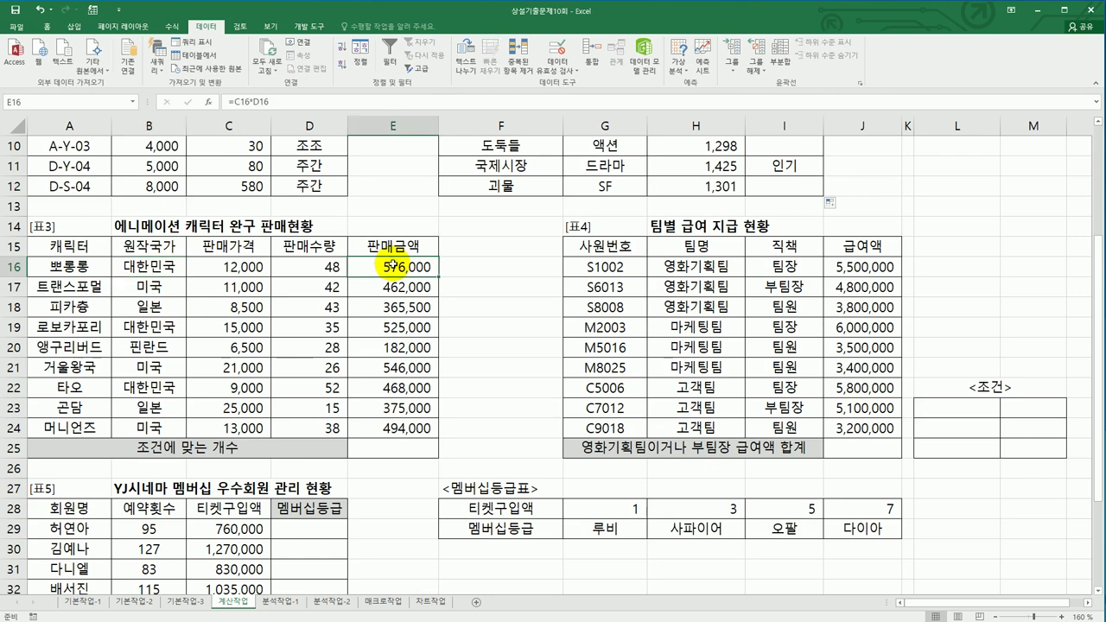
{"action": "left_click", "coordinate": [391, 462]}
{"action": "left_click", "coordinate": [402, 450]}
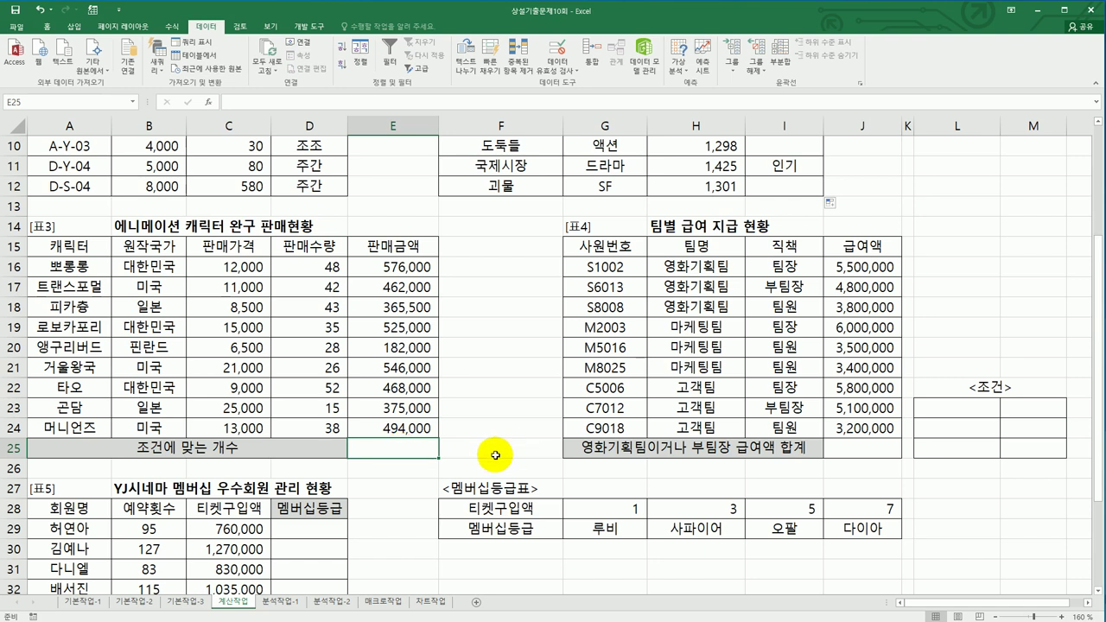
{"action": "type", "text": "=채"}
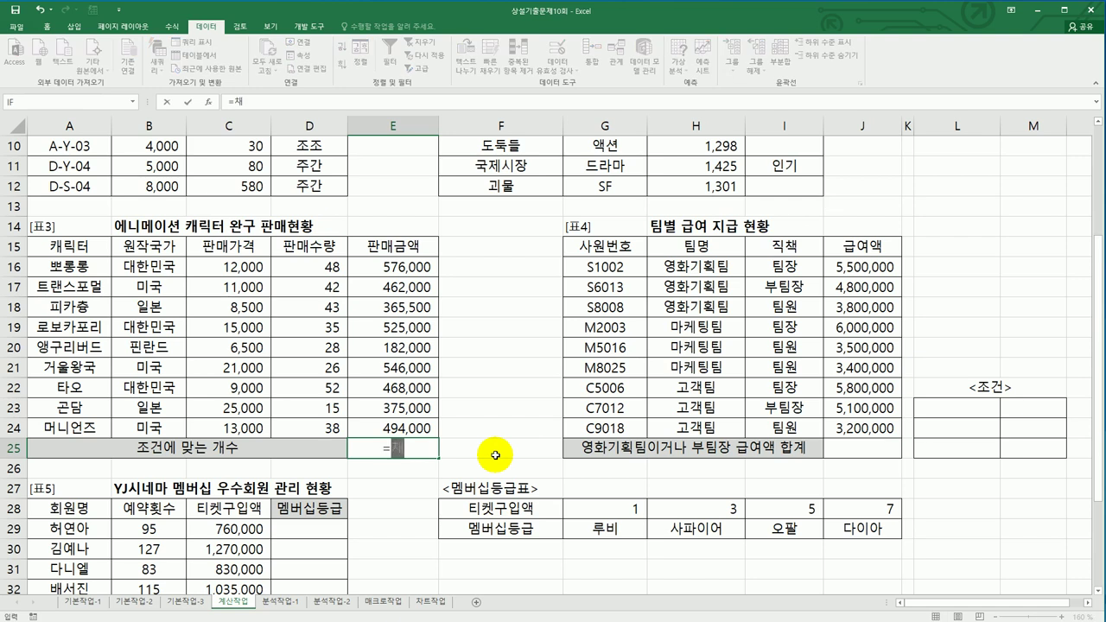
{"action": "key", "text": "BackSpace"}
{"action": "type", "text": "co"}
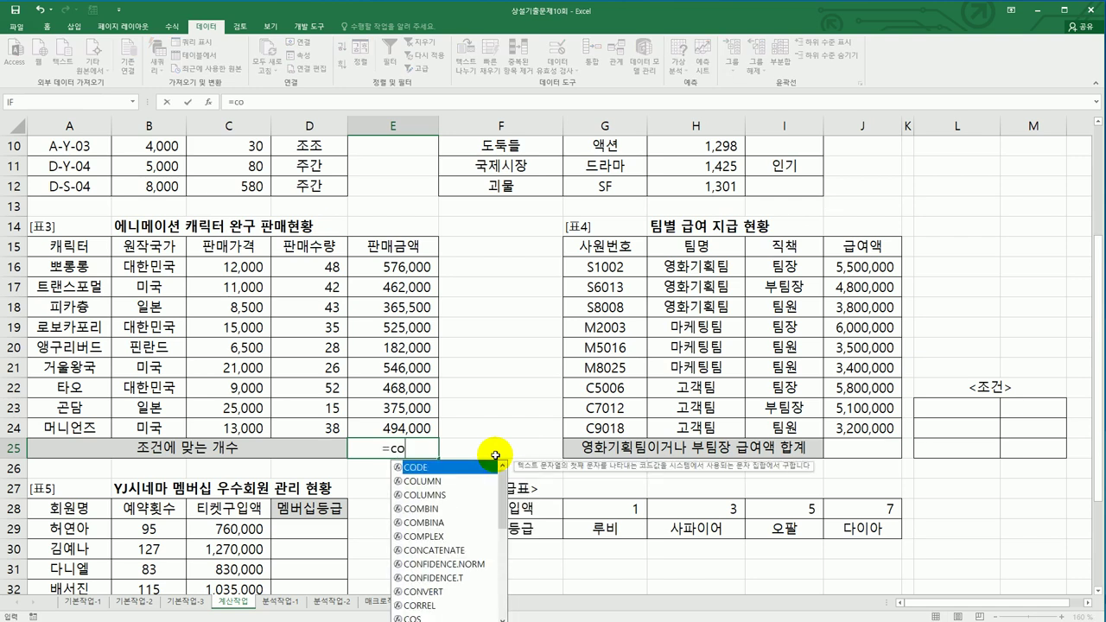
{"action": "type", "text": "u"}
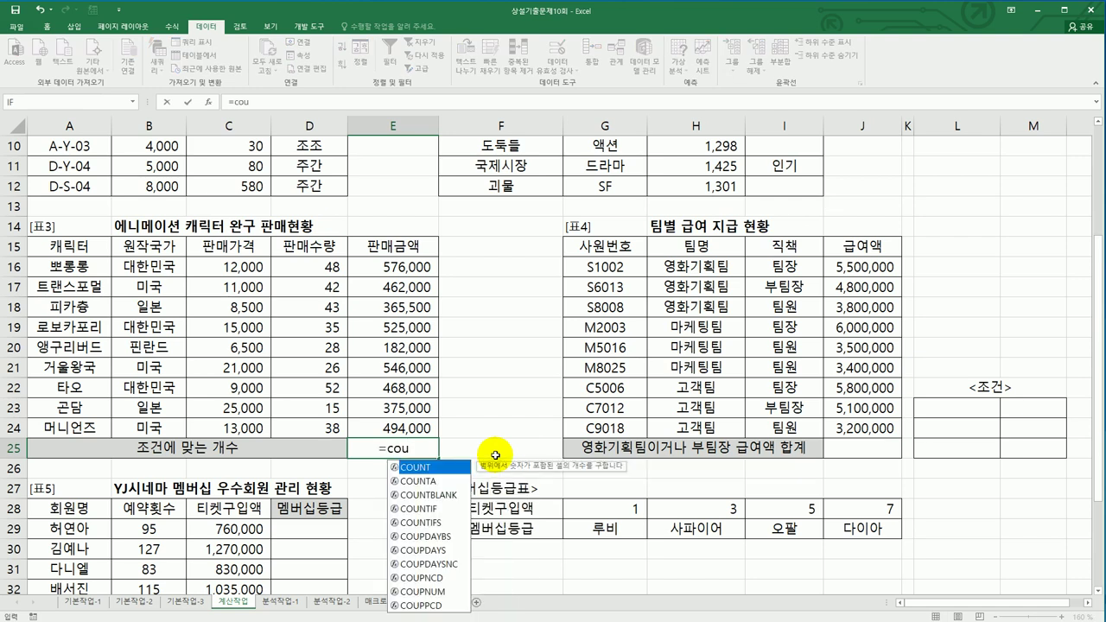
{"action": "double_click", "coordinate": [438, 523]}
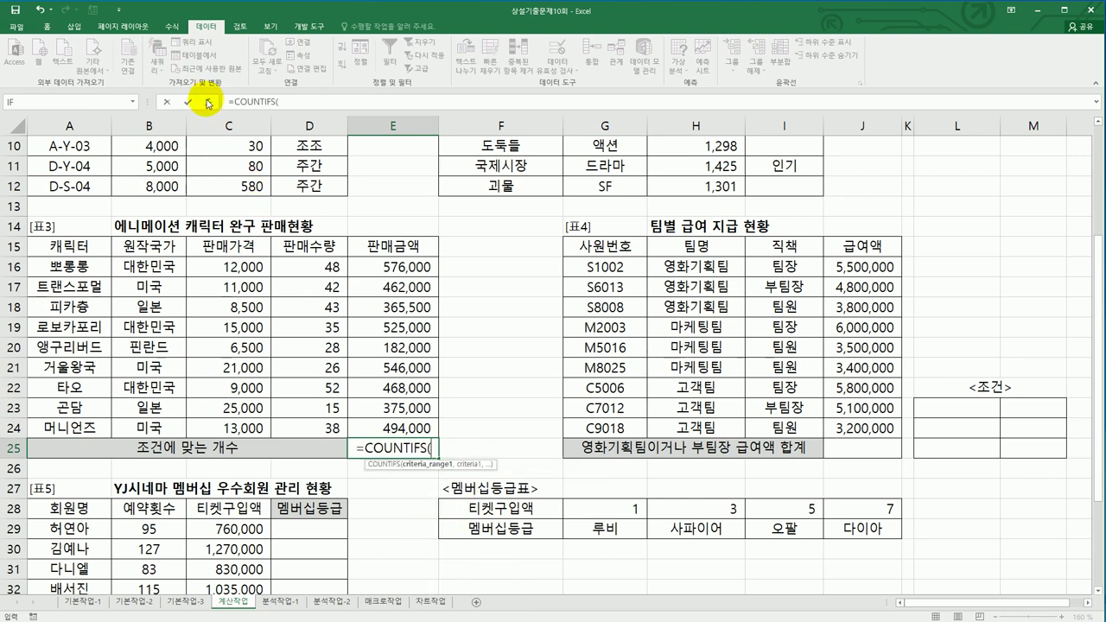
{"action": "left_click", "coordinate": [207, 101]}
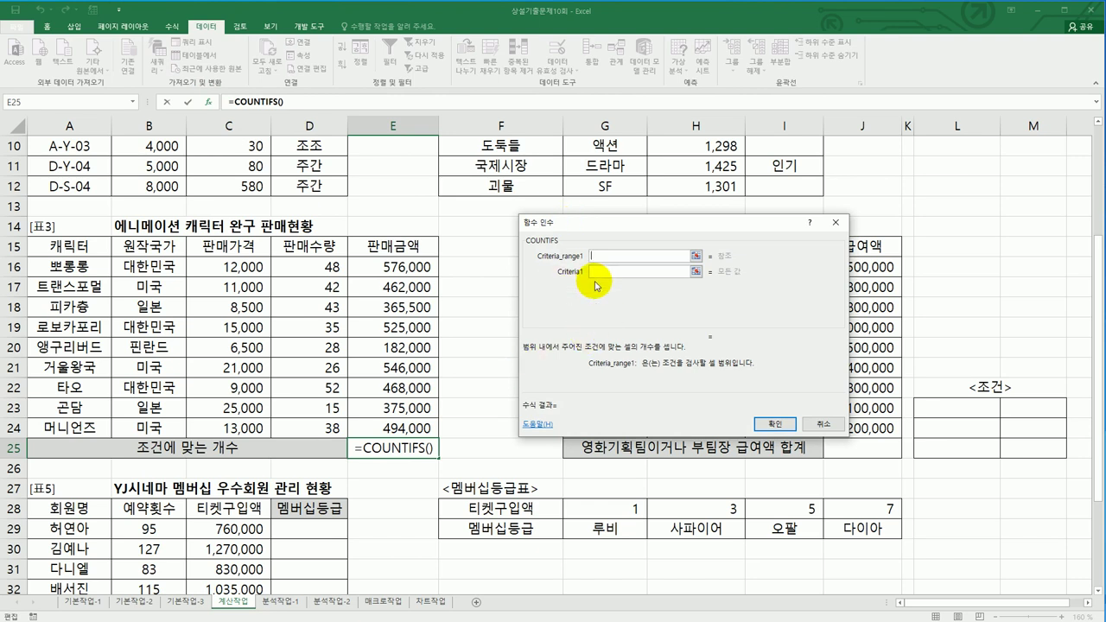
Set the first COUNTIFS condition to range B16:B24 with the criterion "대한민국"
{"action": "left_click_drag", "start_coordinate": [160, 267], "coordinate": [163, 423]}
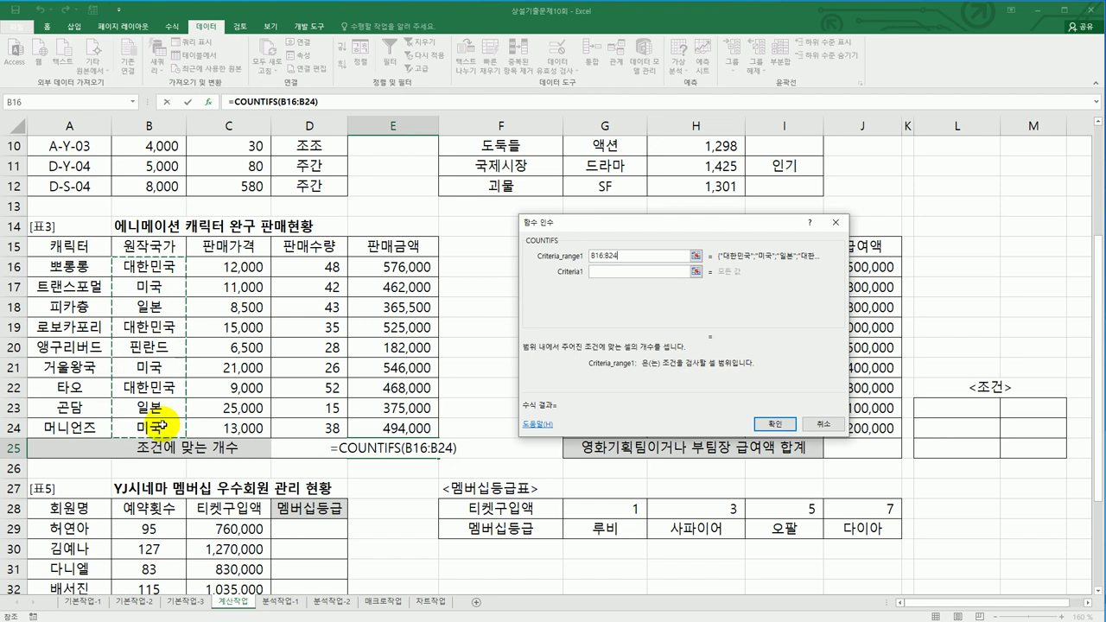
{"action": "left_click", "coordinate": [622, 274]}
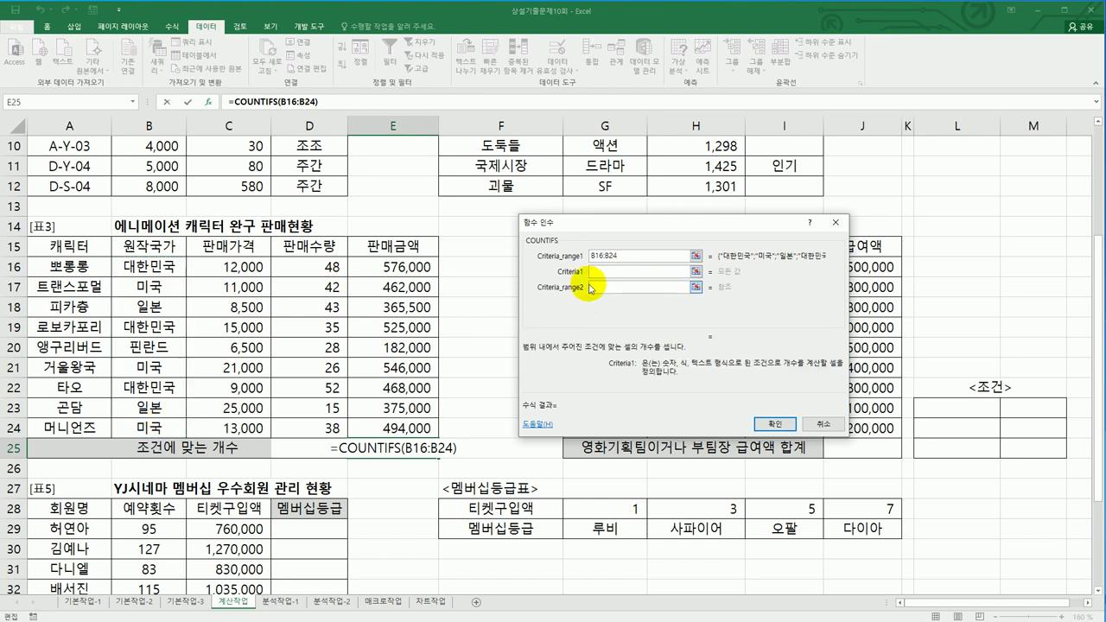
{"action": "type", "text": "ㄷ대한민국"}
Add the second COUNTIFS condition with the 판매금액 range E16:E24 and the criterion >=500000
{"action": "left_click", "coordinate": [591, 288]}
{"action": "left_click_drag", "start_coordinate": [406, 266], "coordinate": [412, 427]}
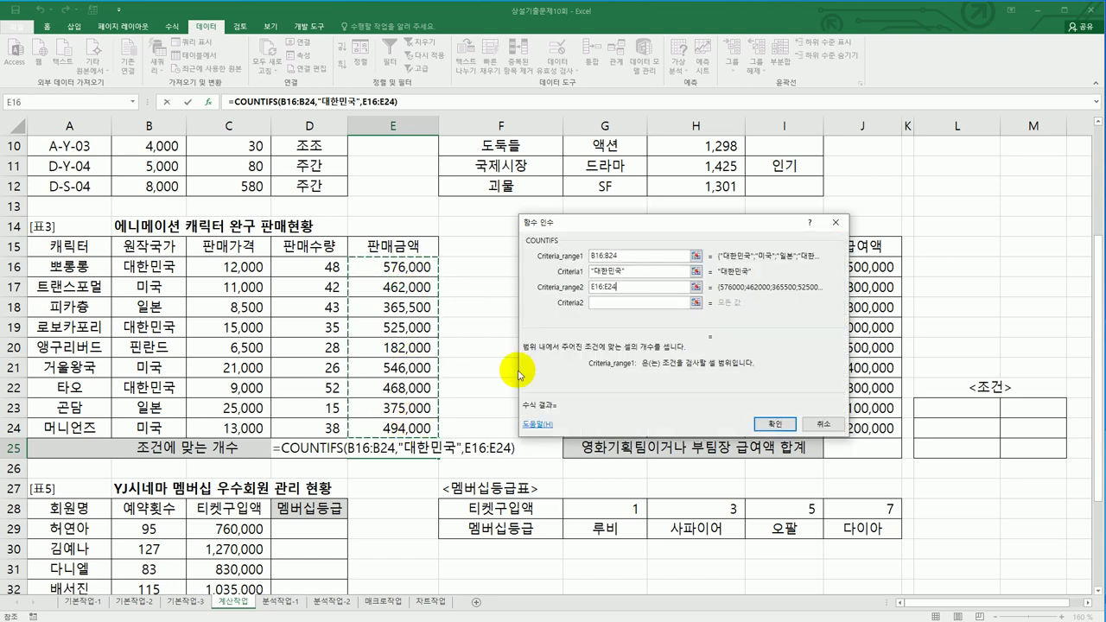
{"action": "left_click", "coordinate": [609, 301]}
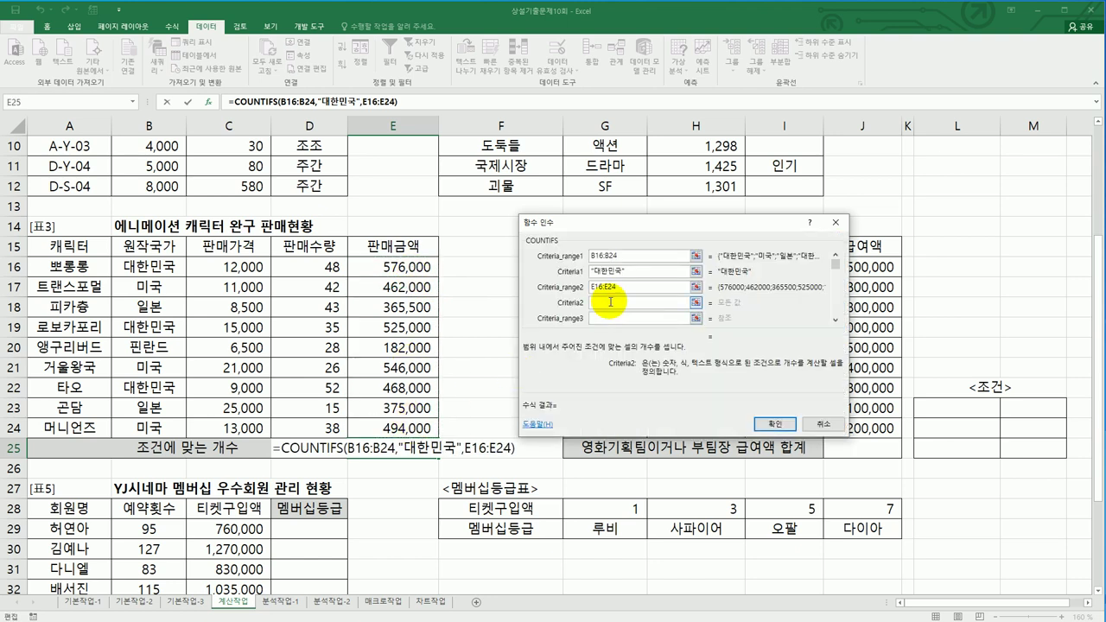
{"action": "type", "text": ">=500000"}
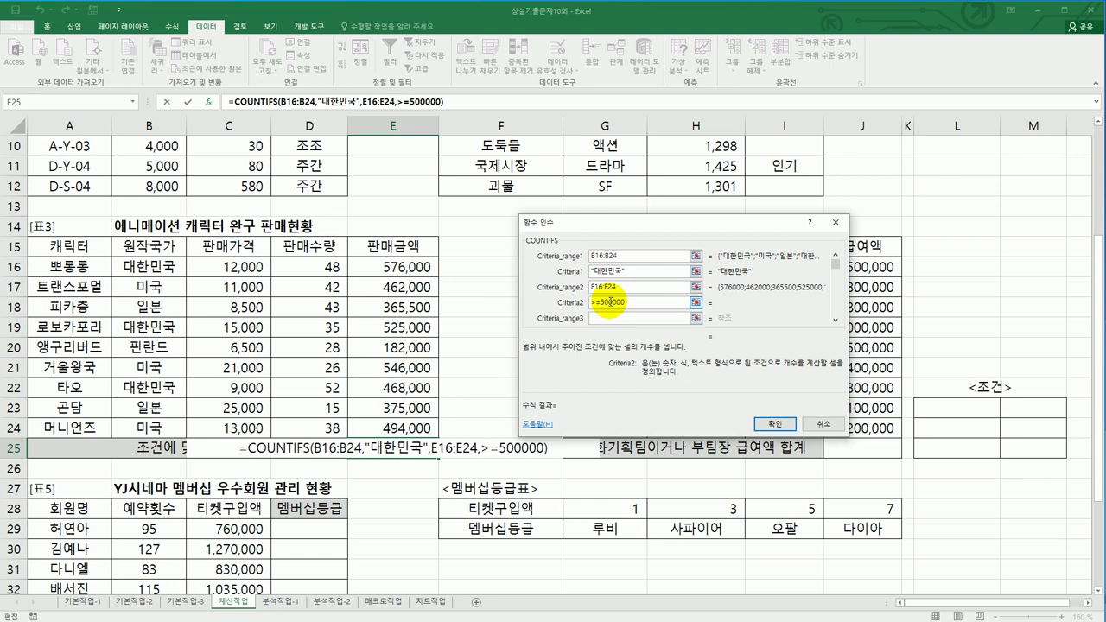
Add the third COUNTIFS condition with range E16:E24 and the criterion <600000, and enter the formula in E25
{"action": "left_click", "coordinate": [608, 317]}
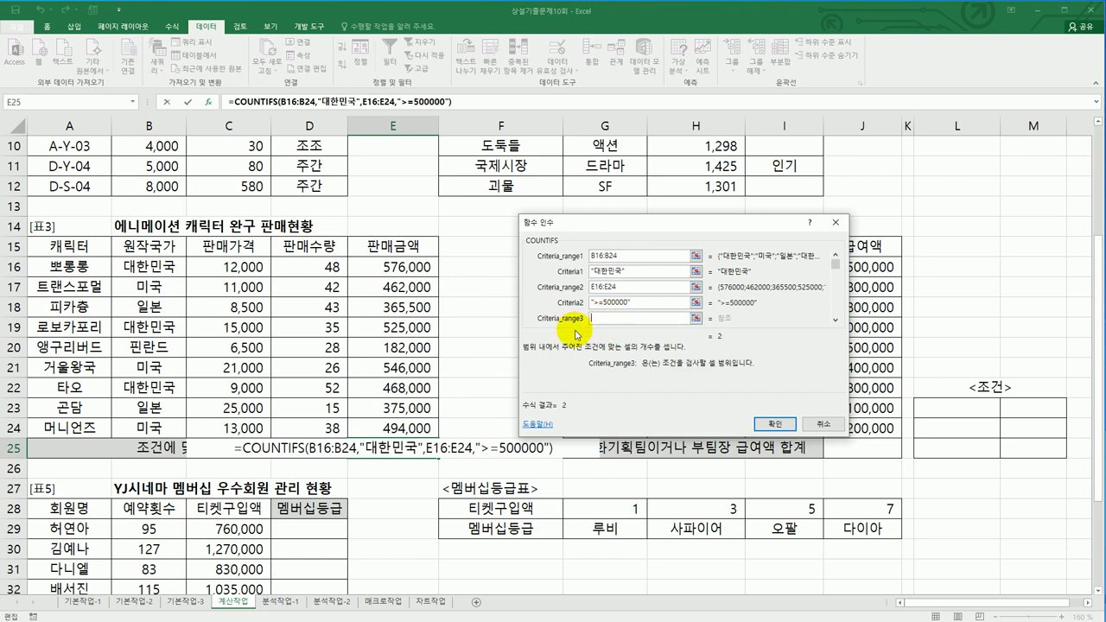
{"action": "left_click_drag", "start_coordinate": [407, 267], "coordinate": [409, 423]}
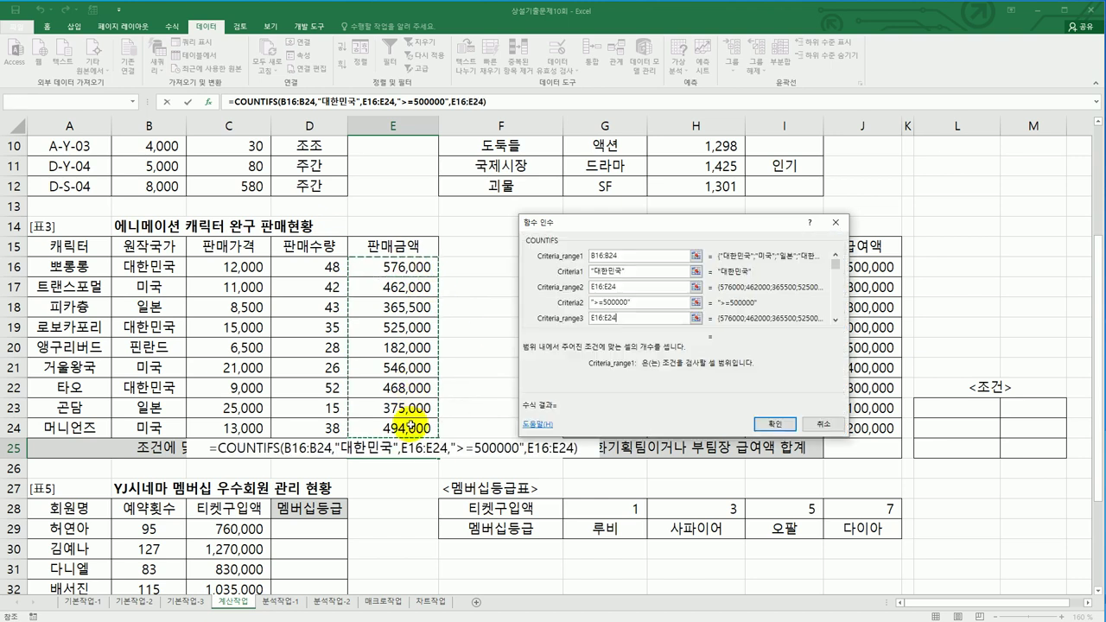
{"action": "left_click", "coordinate": [836, 321]}
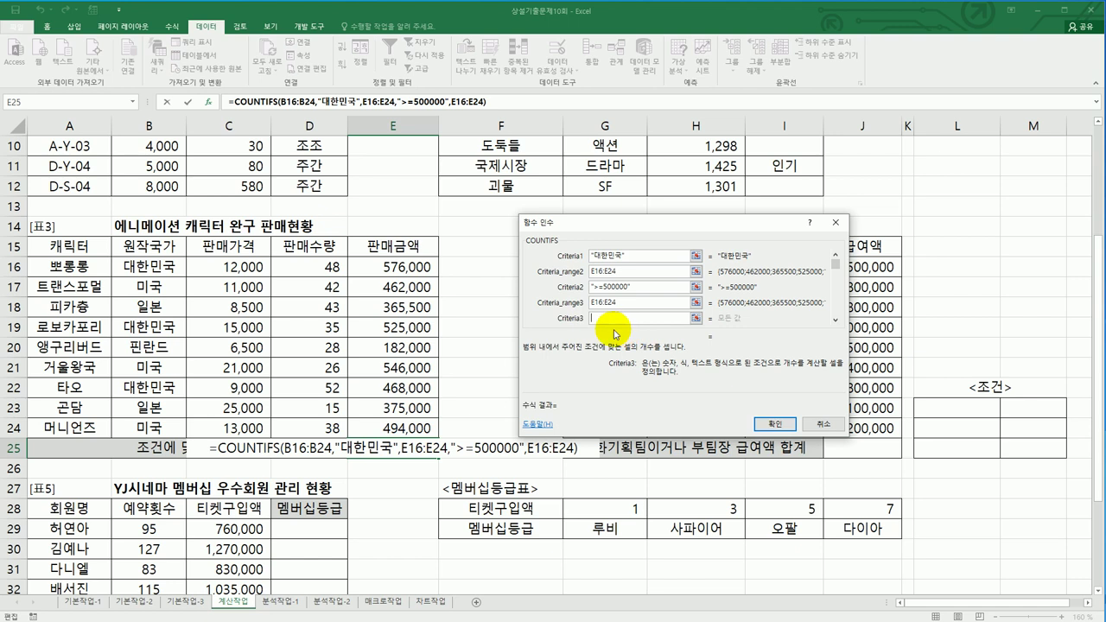
{"action": "type", "text": "<6"}
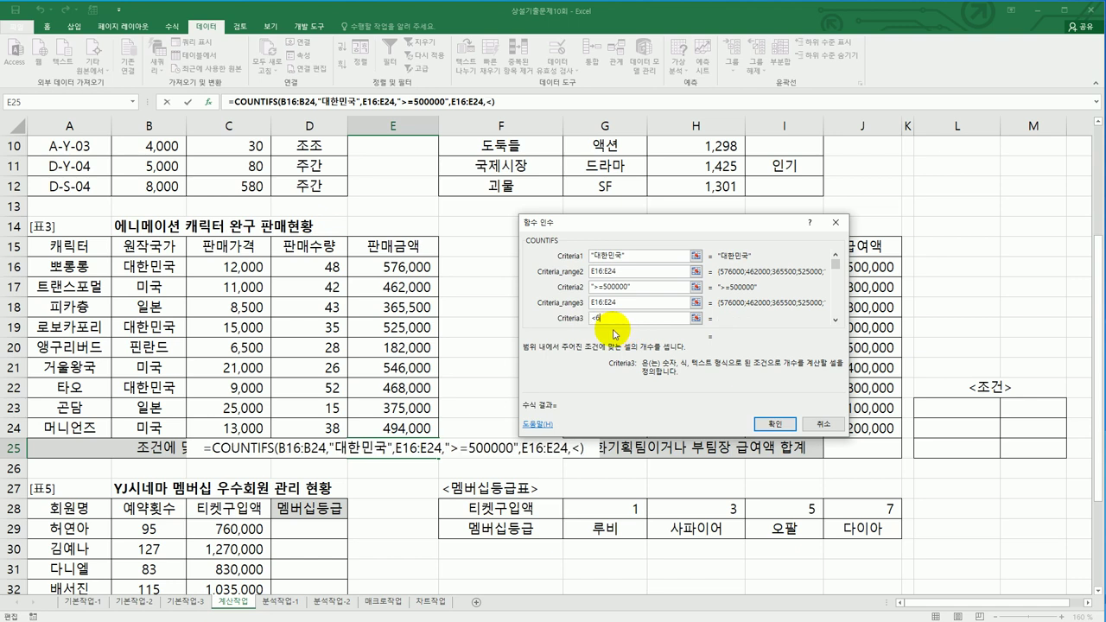
{"action": "type", "text": "00000"}
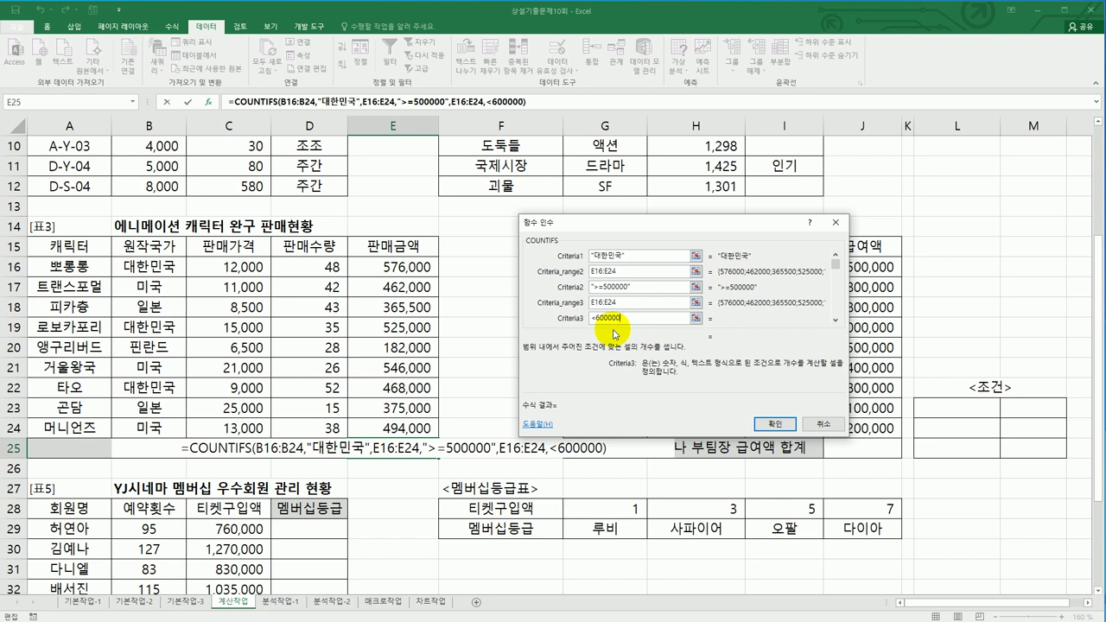
{"action": "key", "text": "Tab"}
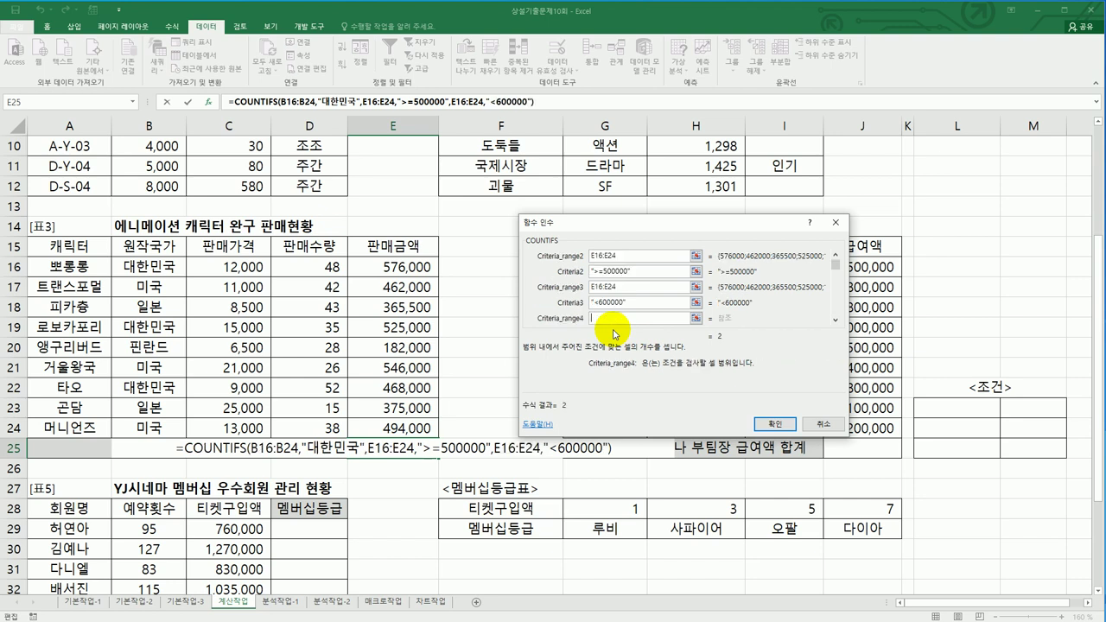
{"action": "left_click", "coordinate": [607, 303]}
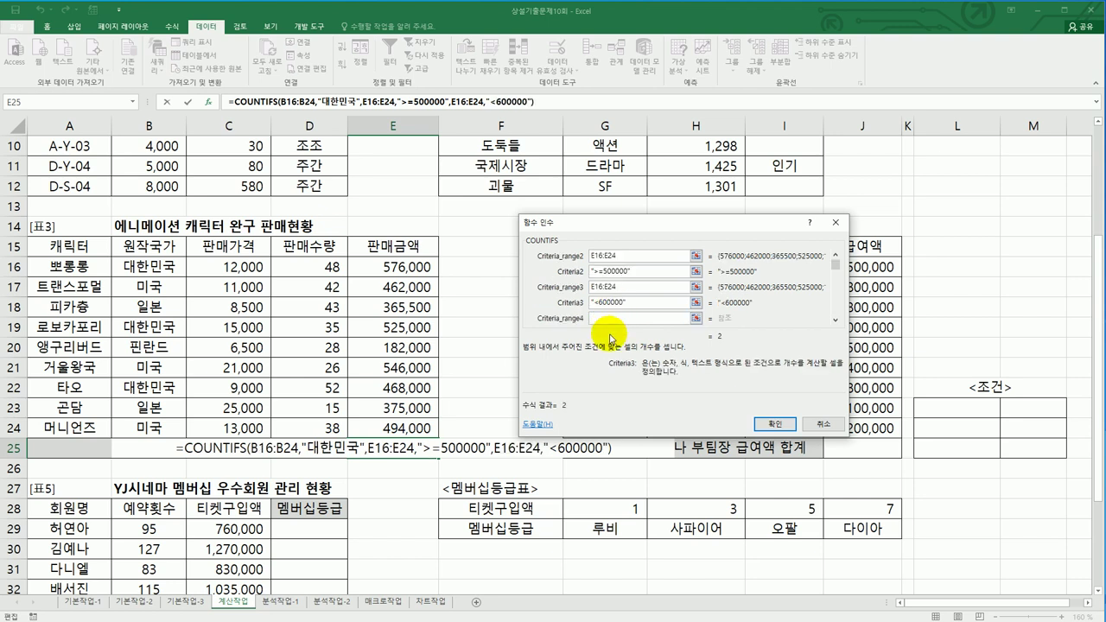
{"action": "left_click", "coordinate": [616, 271]}
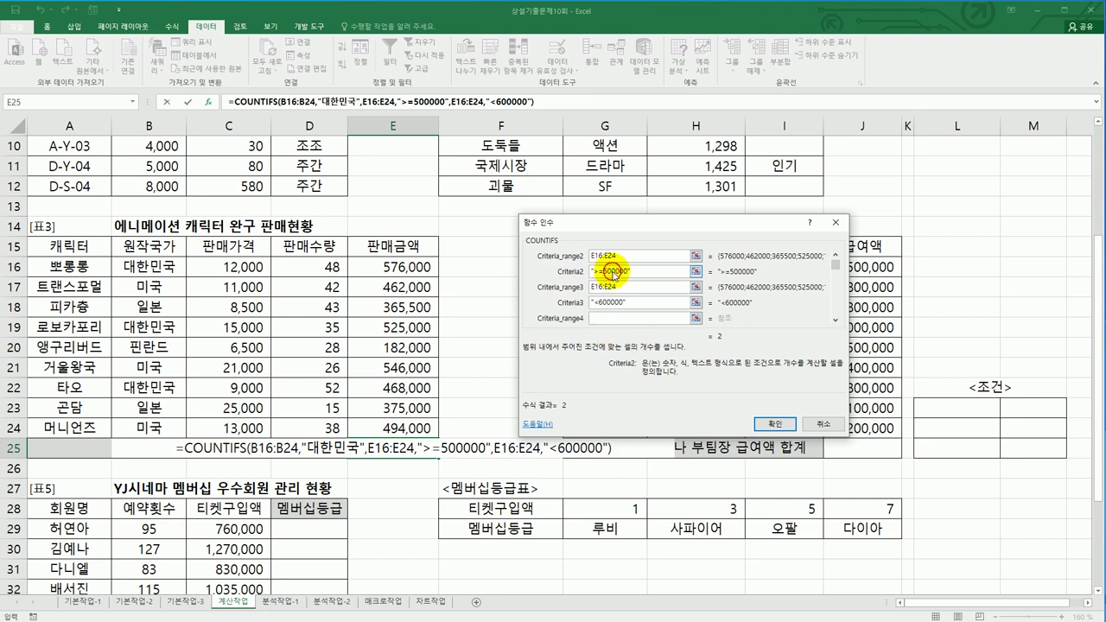
{"action": "left_click", "coordinate": [608, 318]}
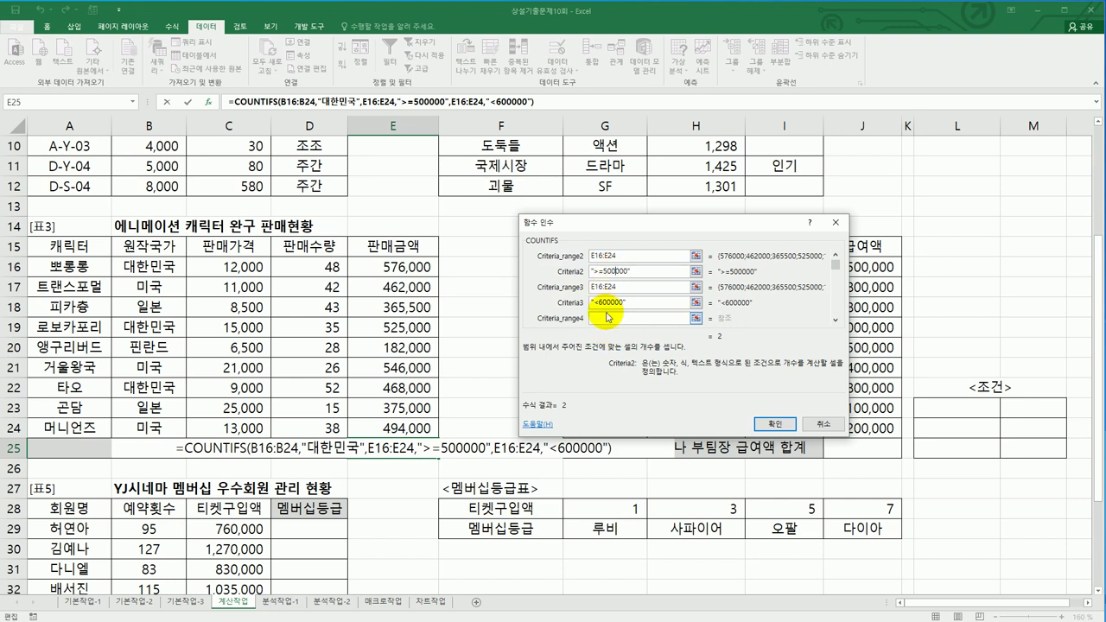
{"action": "left_click", "coordinate": [774, 424]}
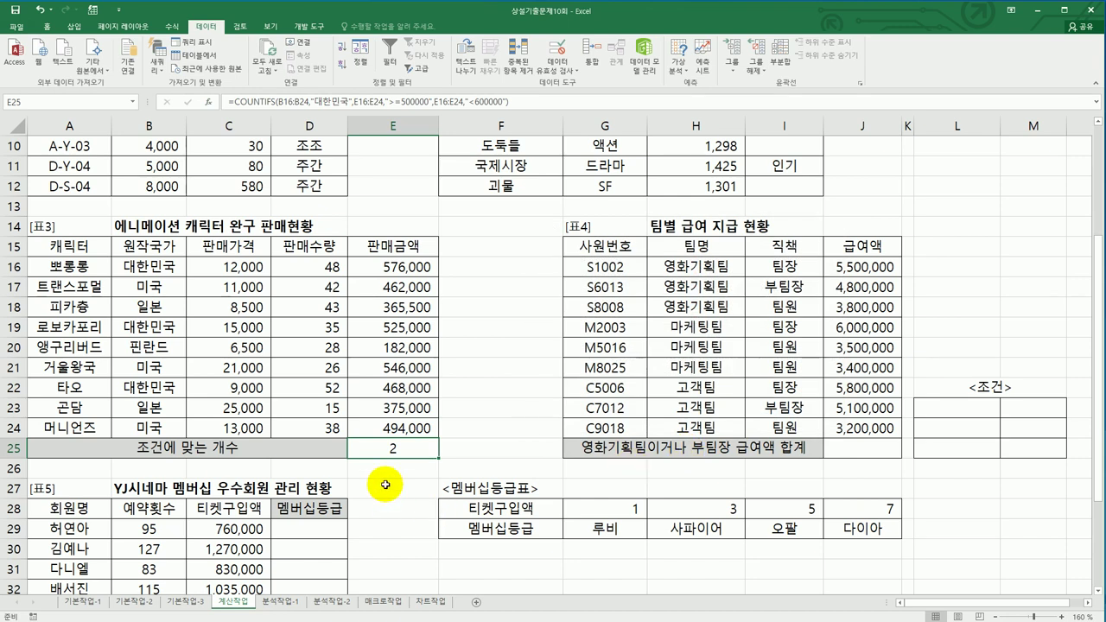
Check the 대한민국 rows of 표3 by selecting columns B to E in rows 16, 19 and 22 together
{"action": "left_click_drag", "start_coordinate": [155, 268], "coordinate": [384, 264]}
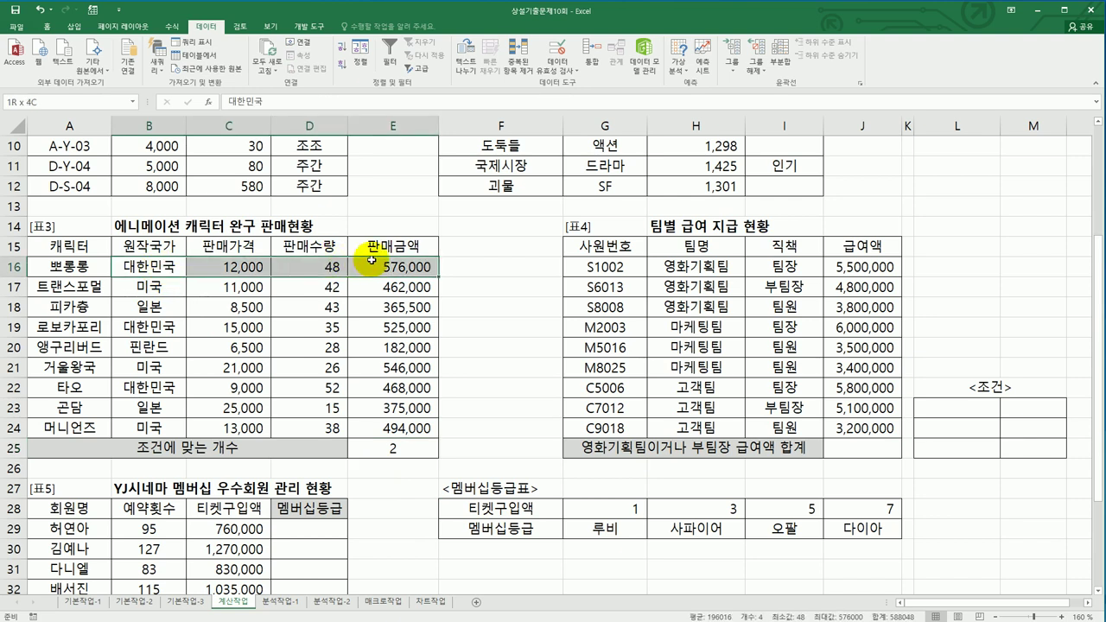
{"action": "left_click_drag", "start_coordinate": [162, 327], "coordinate": [393, 327], "text": "ctrl"}
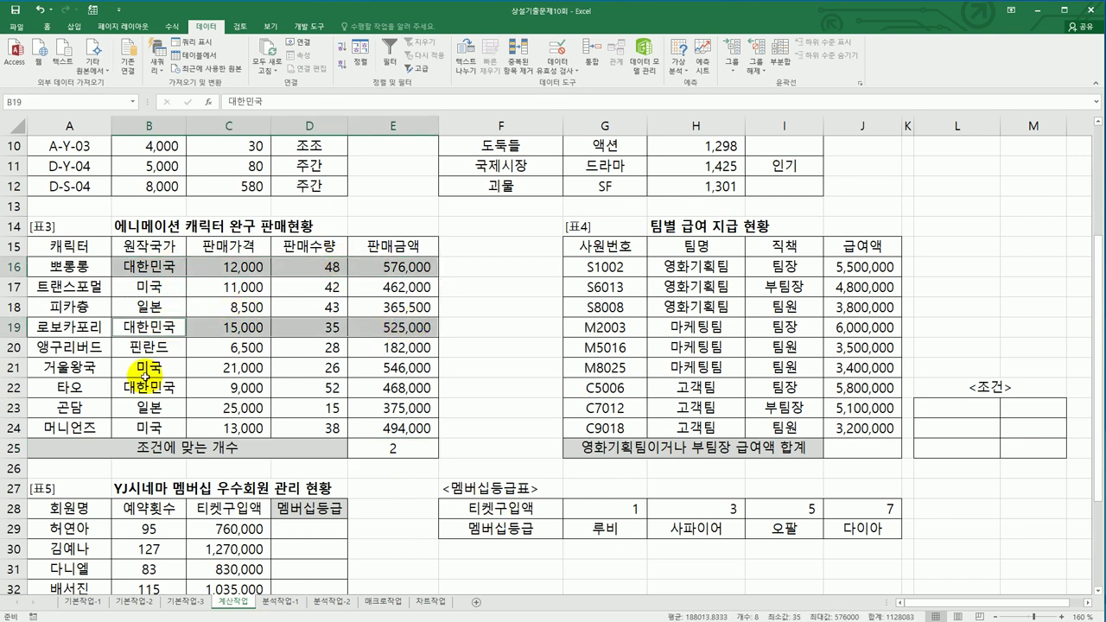
{"action": "left_click_drag", "start_coordinate": [144, 389], "coordinate": [356, 381], "text": "ctrl"}
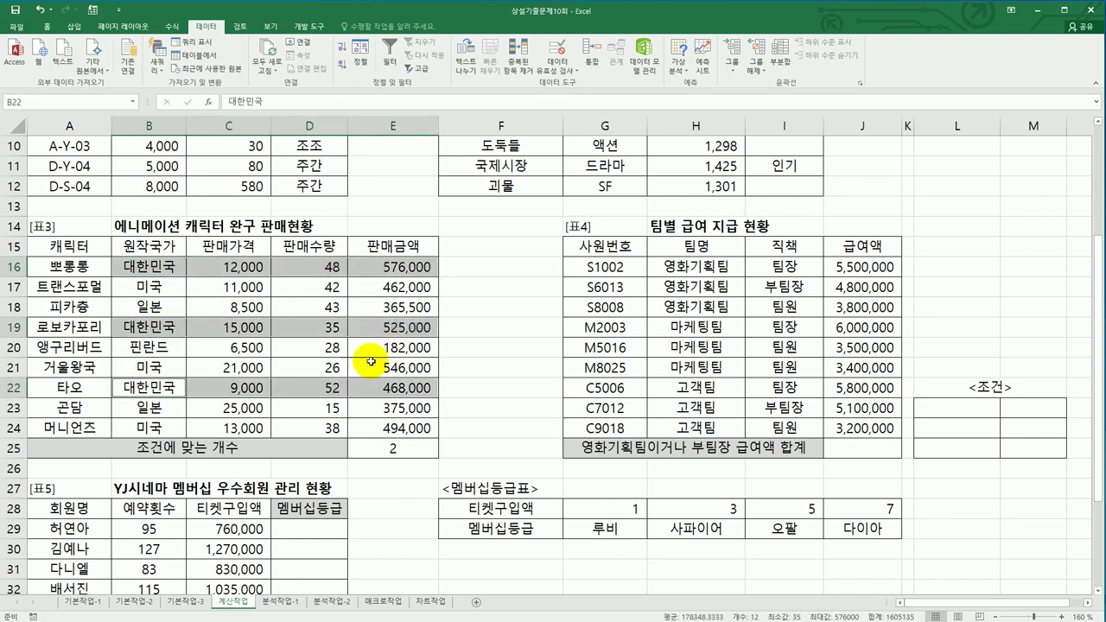
{"action": "left_click", "coordinate": [403, 304]}
{"action": "left_click", "coordinate": [402, 327]}
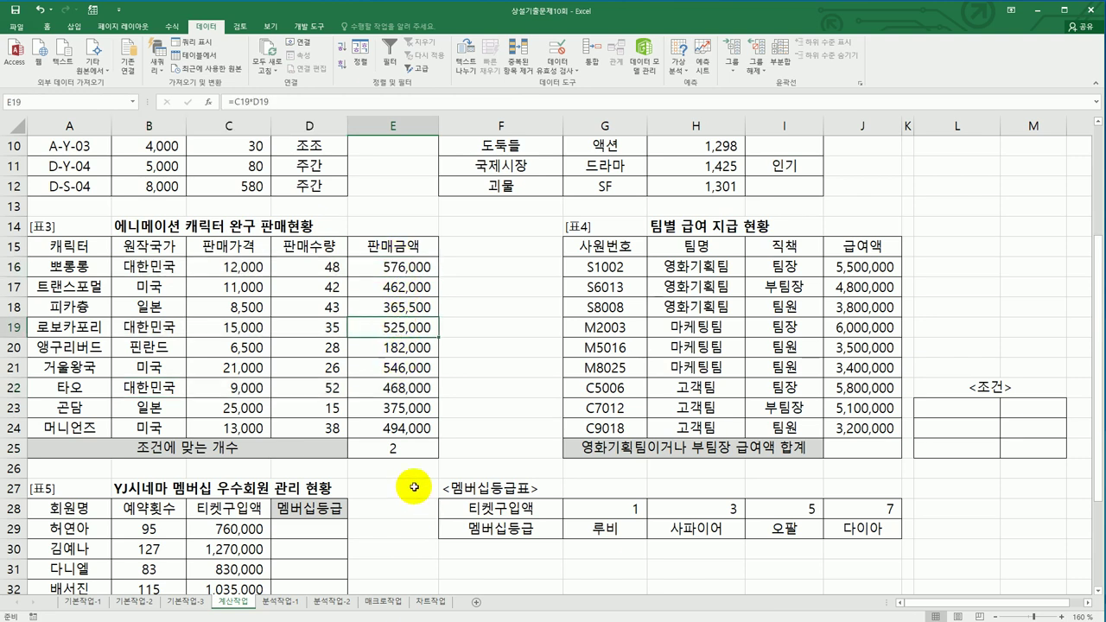
Append &"개" to the end of the COUNTIFS formula in E25
{"action": "left_click", "coordinate": [406, 449]}
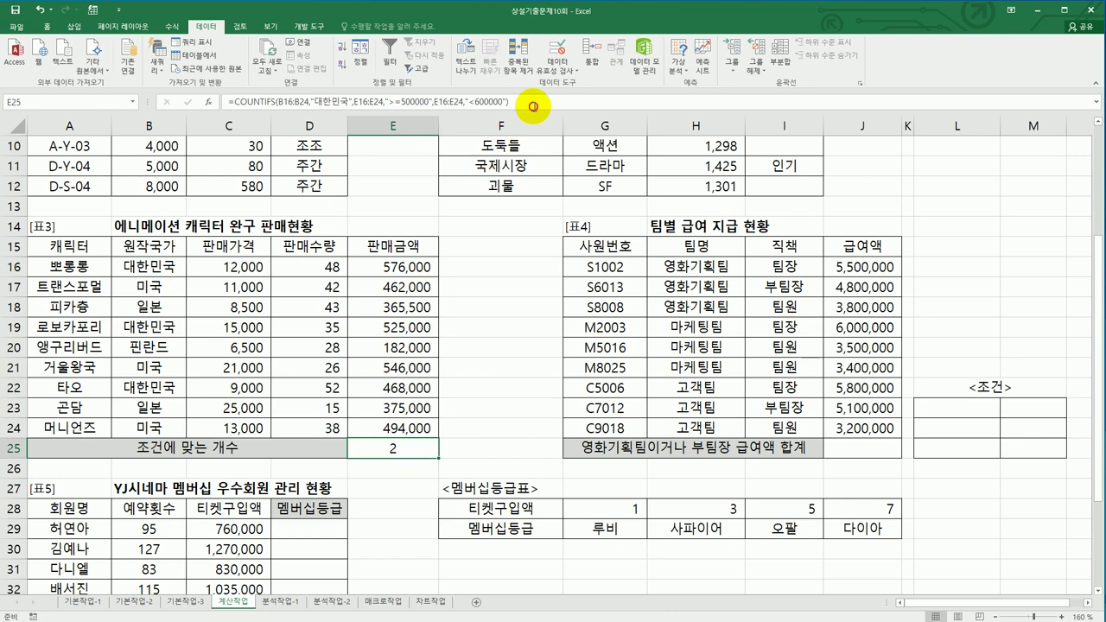
{"action": "left_click", "coordinate": [533, 106]}
{"action": "left_click", "coordinate": [503, 102]}
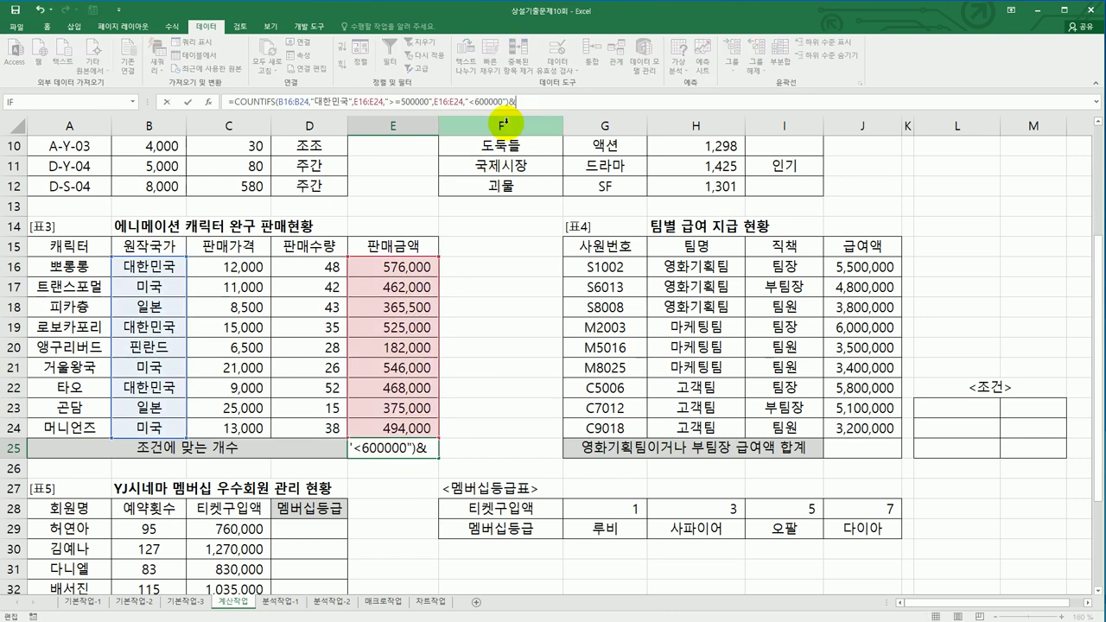
{"action": "type", "text": "&\"개"}
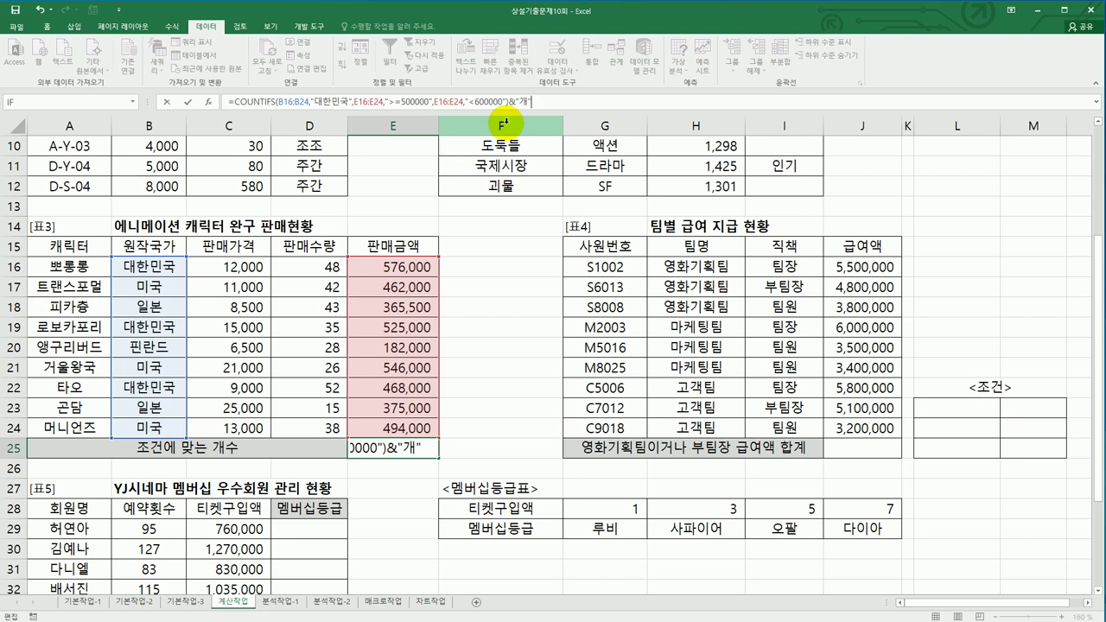
{"action": "key", "text": "Return"}
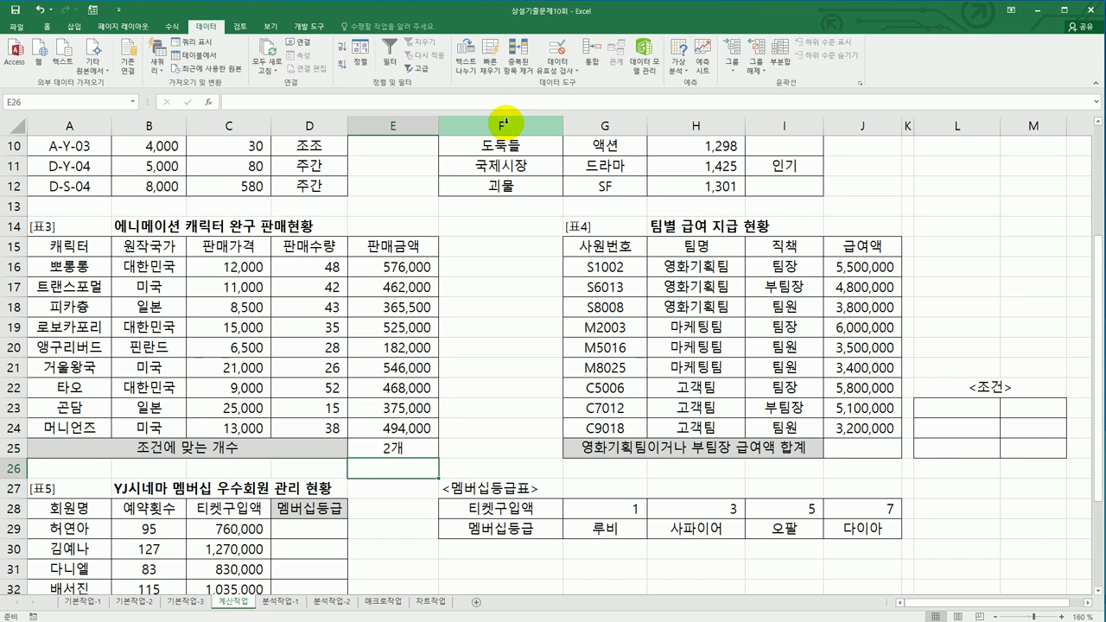
Copy the 팀명 header and 영화기획팀 from H15:H16 of 표4 into the 조건 table starting at L23
{"action": "left_click", "coordinate": [703, 248]}
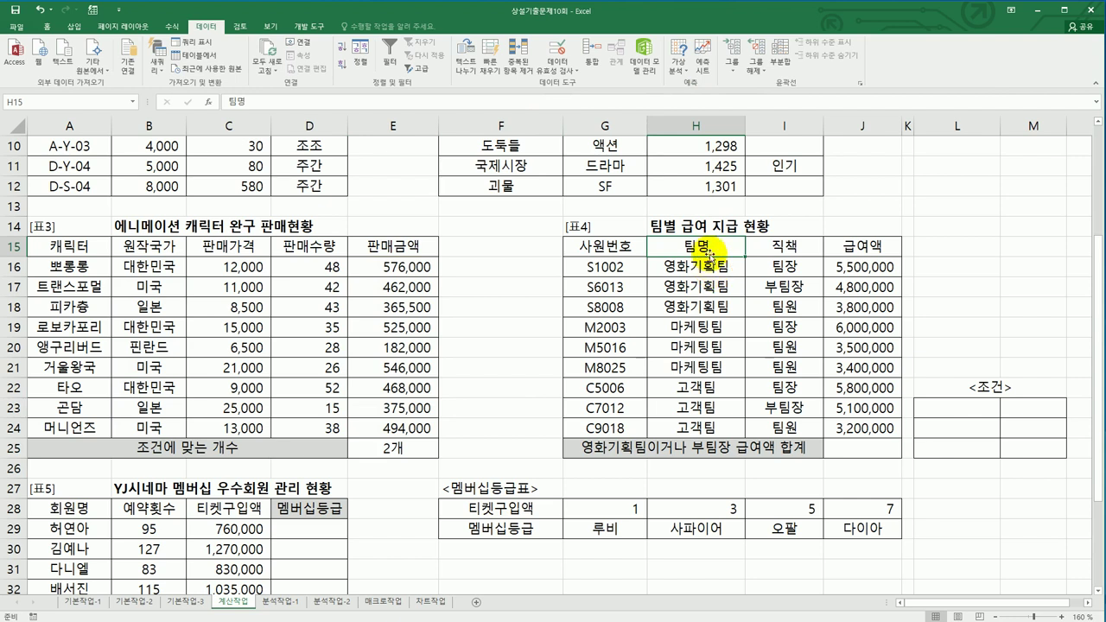
{"action": "left_click_drag", "start_coordinate": [702, 249], "coordinate": [709, 267]}
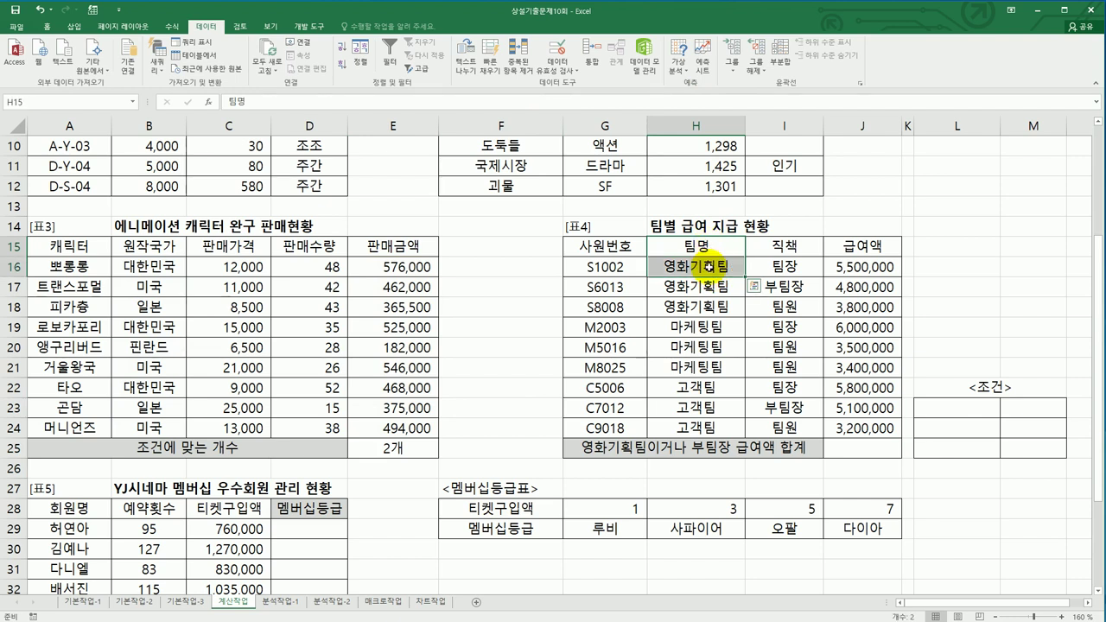
{"action": "key", "text": "ctrl+c"}
{"action": "left_click", "coordinate": [957, 408]}
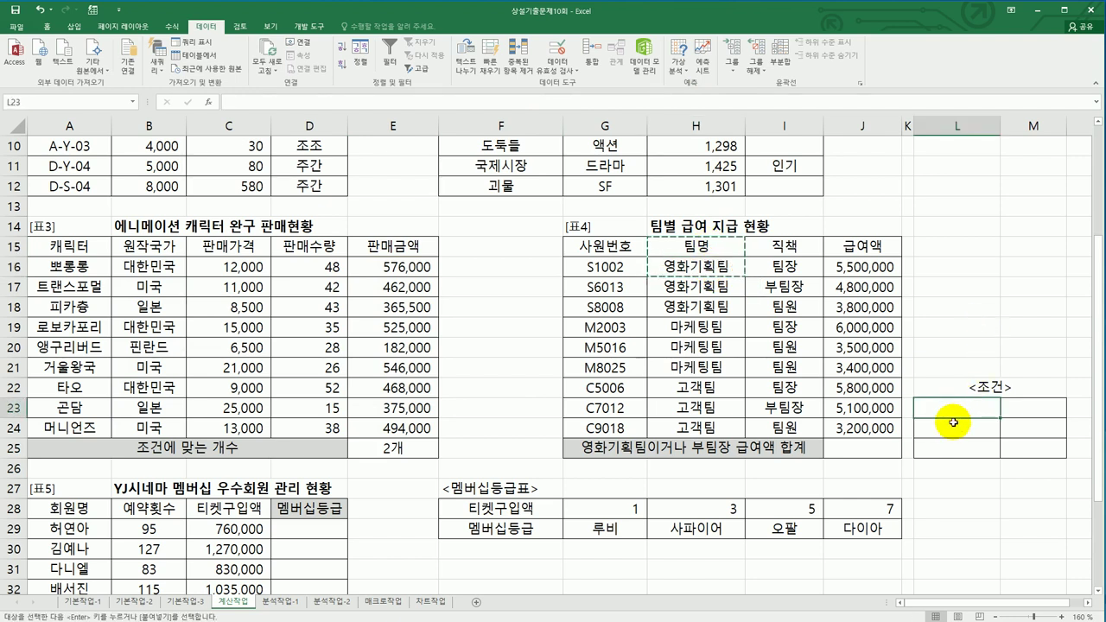
{"action": "key", "text": "ctrl+v"}
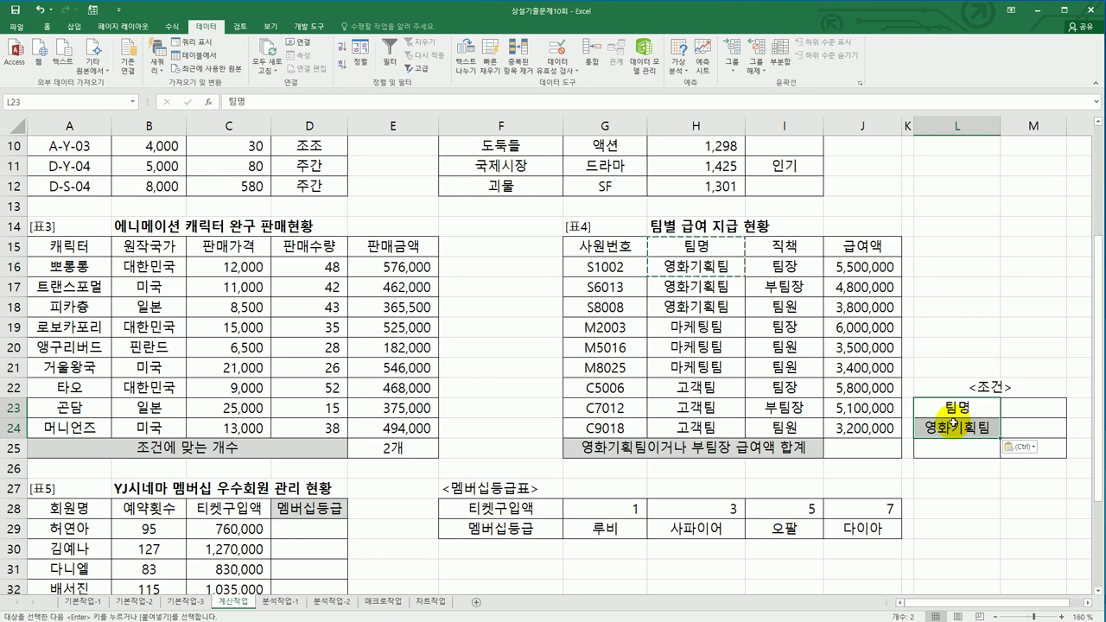
Copy the 직책 header from I15 into cell M23 of the 조건 table
{"action": "left_click", "coordinate": [791, 248]}
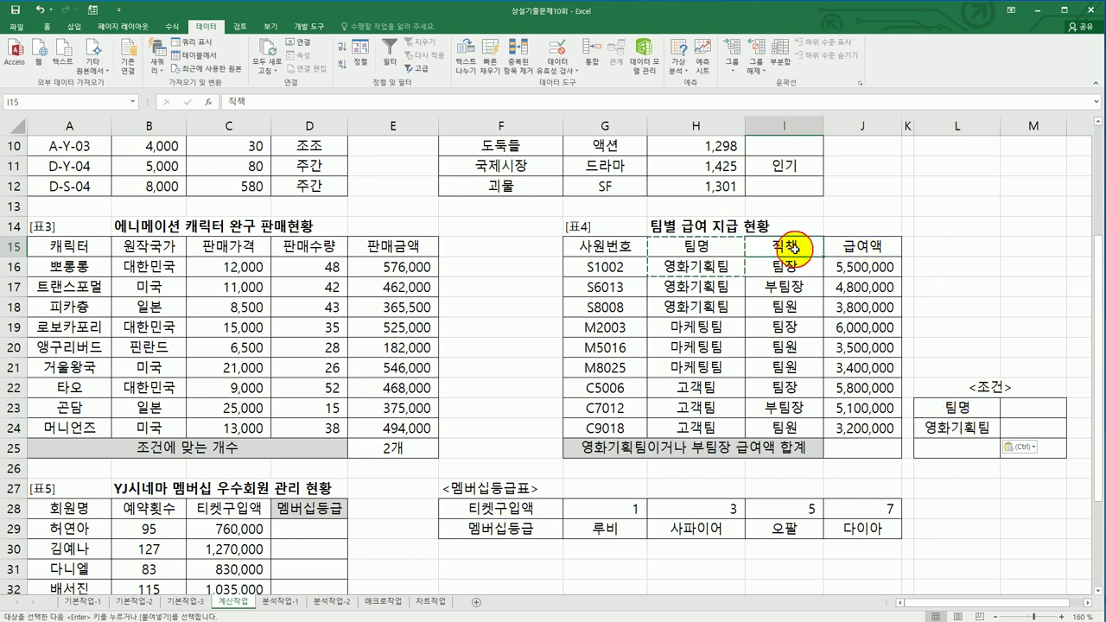
{"action": "key", "text": "ctrl+c"}
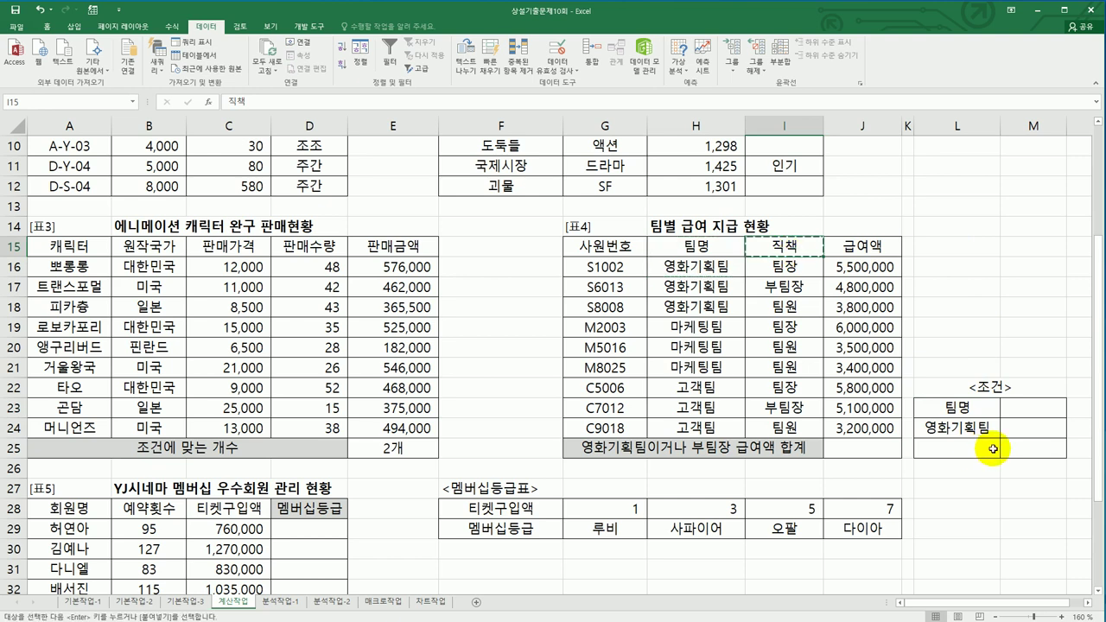
{"action": "left_click", "coordinate": [1016, 412]}
{"action": "key", "text": "ctrl+v"}
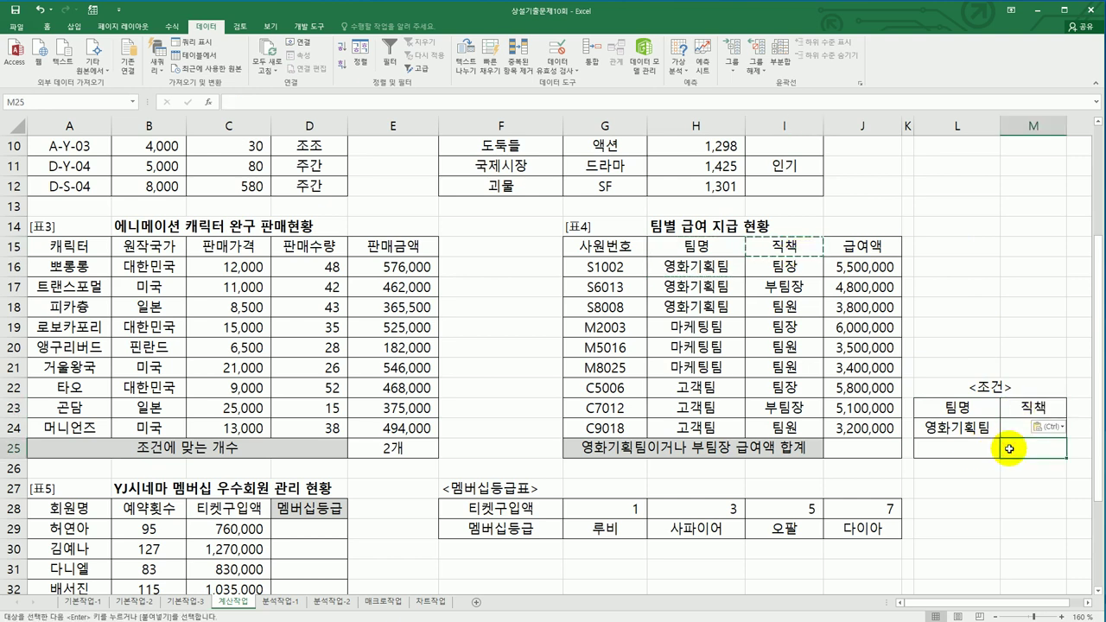
Copy 부팀장 from I17 into M25, one row below the 영화기획팀 condition, to form an OR condition
{"action": "left_click", "coordinate": [801, 288]}
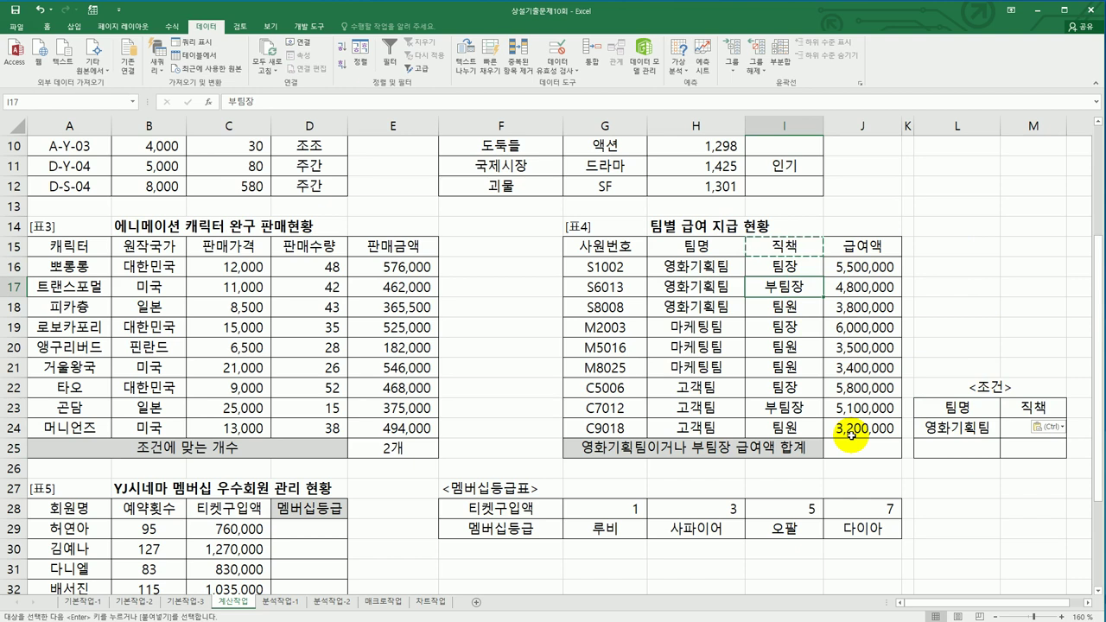
{"action": "key", "text": "ctrl+c"}
{"action": "left_click", "coordinate": [1041, 450]}
{"action": "key", "text": "ctrl+v"}
{"action": "left_click", "coordinate": [972, 428]}
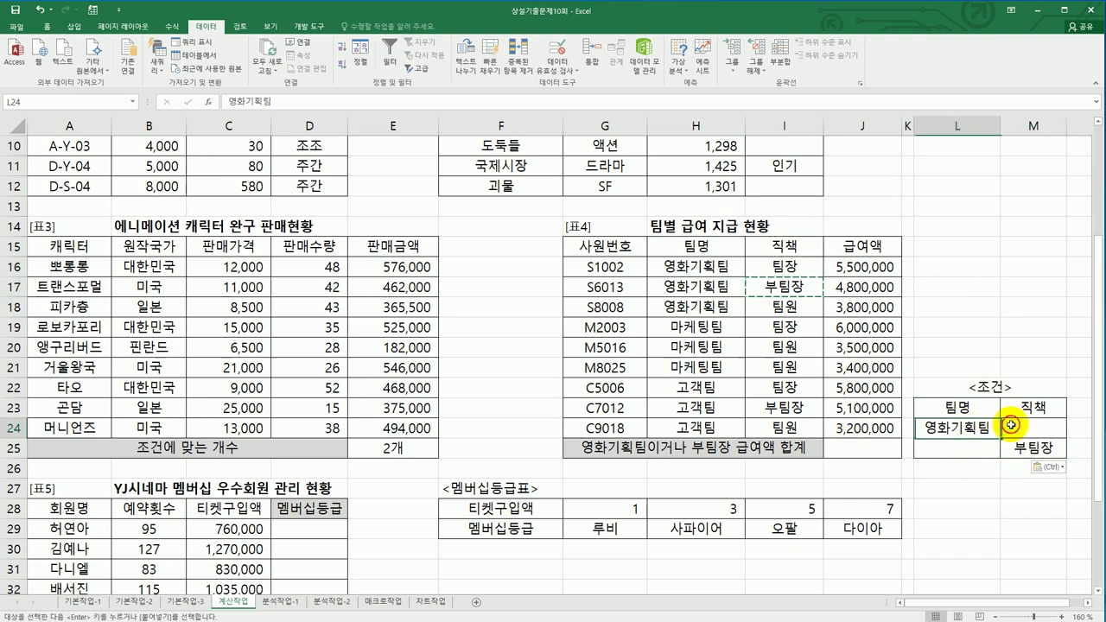
{"action": "left_click_drag", "start_coordinate": [972, 448], "coordinate": [1011, 446]}
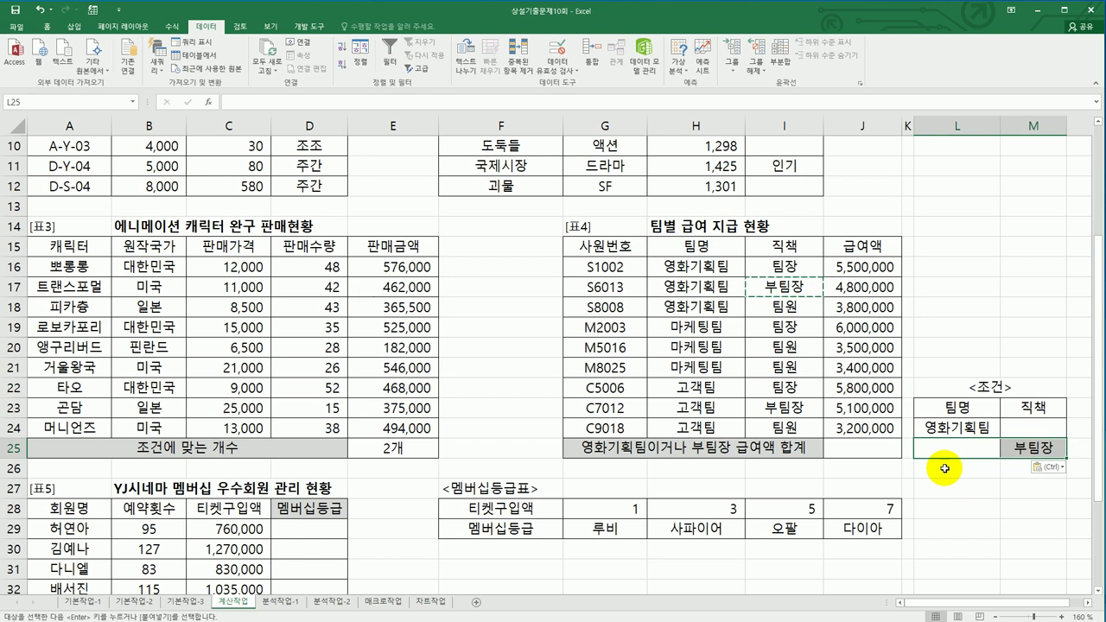
Start a DSUM formula in J25 and open its function arguments, keeping the 표4 data uncovered
{"action": "left_click", "coordinate": [867, 450]}
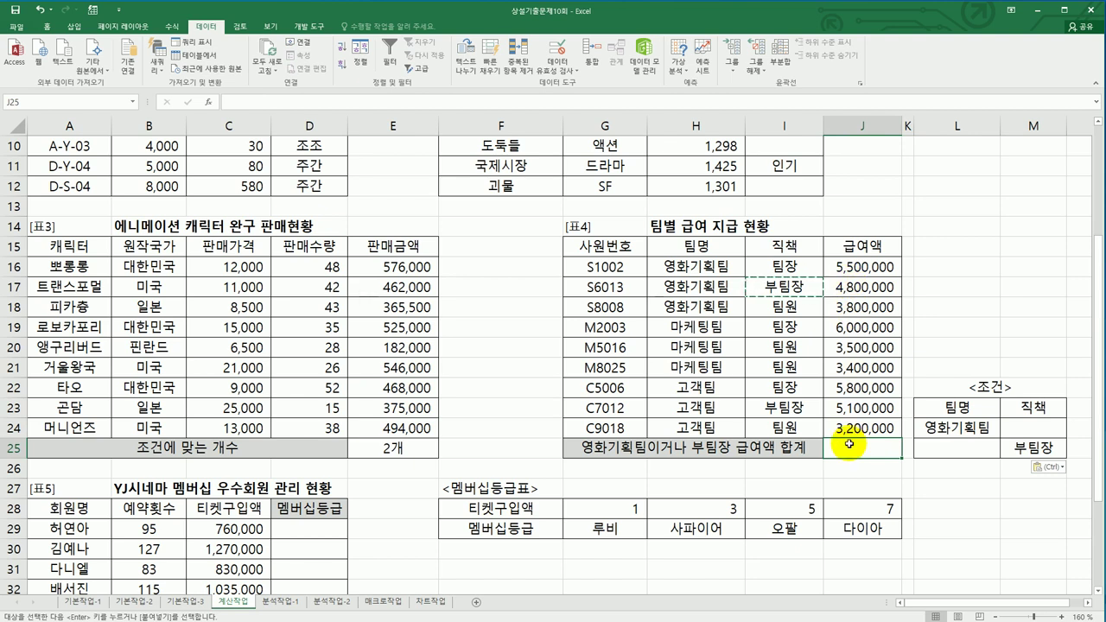
{"action": "type", "text": "=d"}
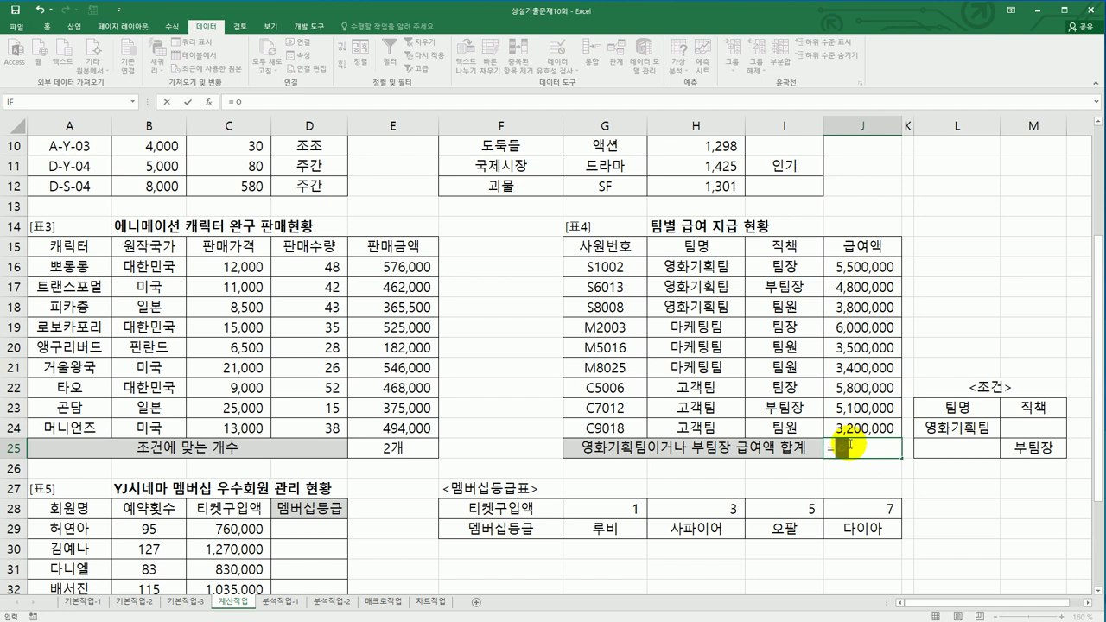
{"action": "type", "text": "s"}
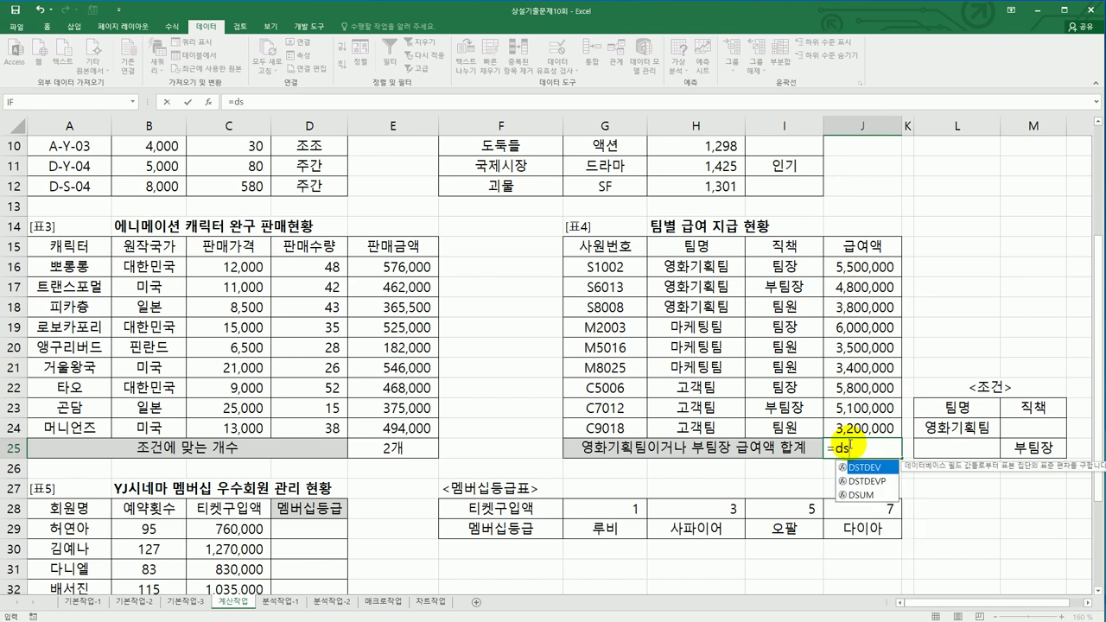
{"action": "double_click", "coordinate": [861, 495]}
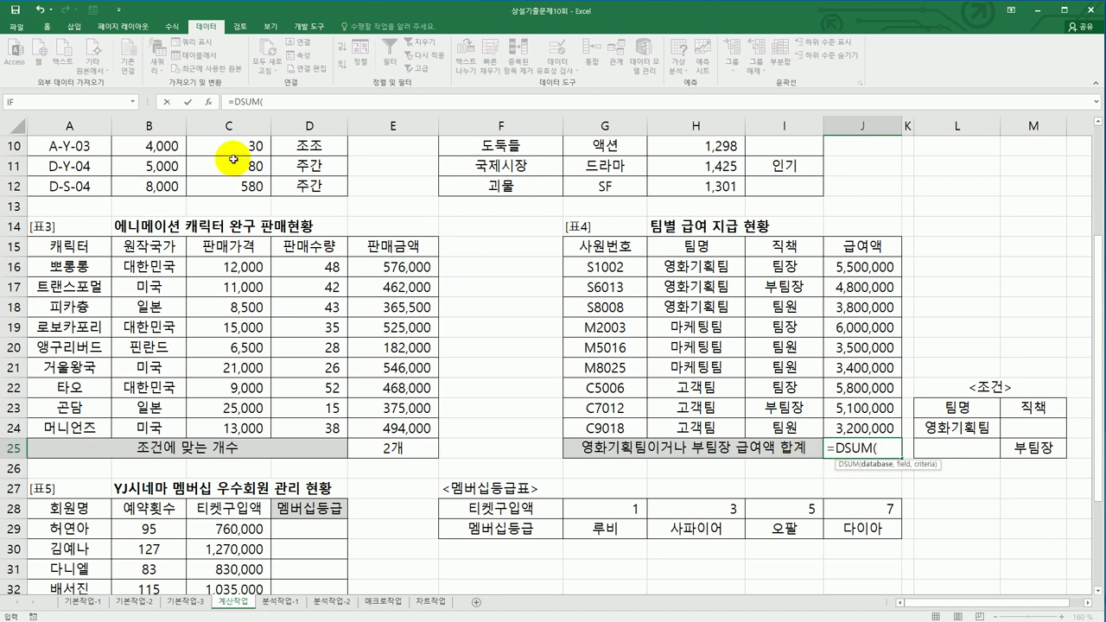
{"action": "left_click", "coordinate": [206, 104]}
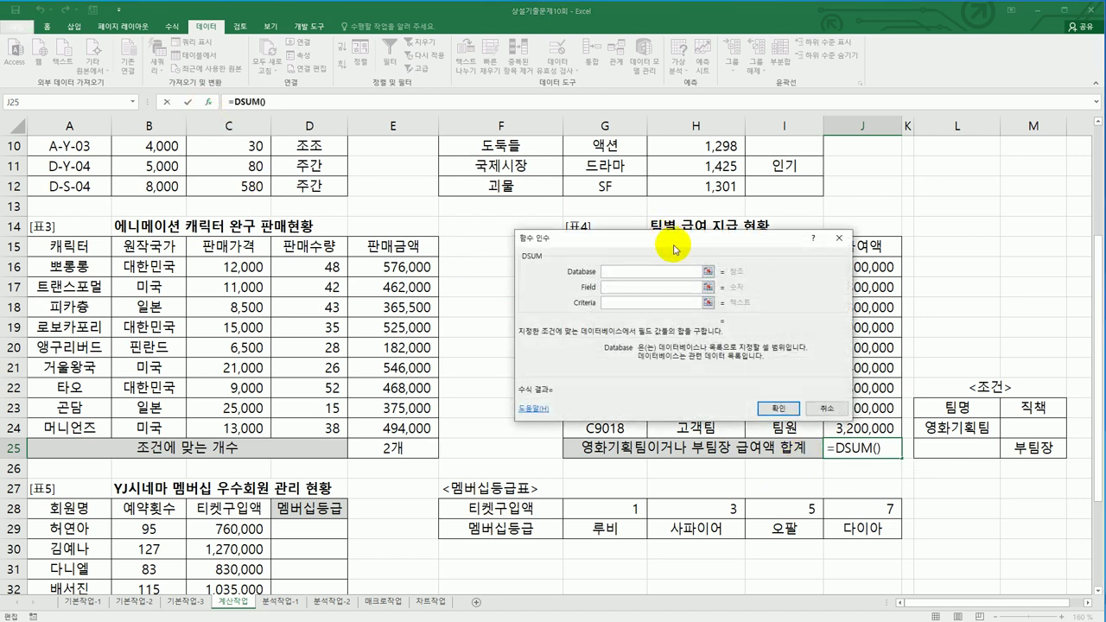
{"action": "left_click_drag", "start_coordinate": [666, 238], "coordinate": [370, 255]}
Set the DSUM database to G15:J24, field to J15 and criteria to L23:M25, and enter the formula
{"action": "left_click_drag", "start_coordinate": [593, 246], "coordinate": [845, 427]}
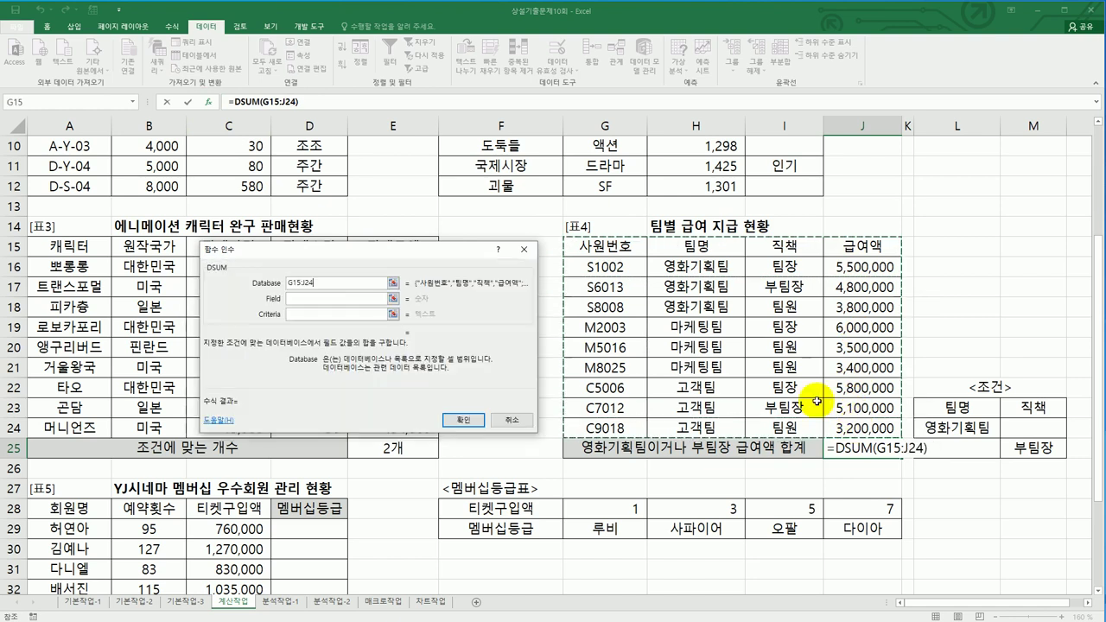
{"action": "left_click", "coordinate": [325, 298]}
{"action": "left_click", "coordinate": [863, 246]}
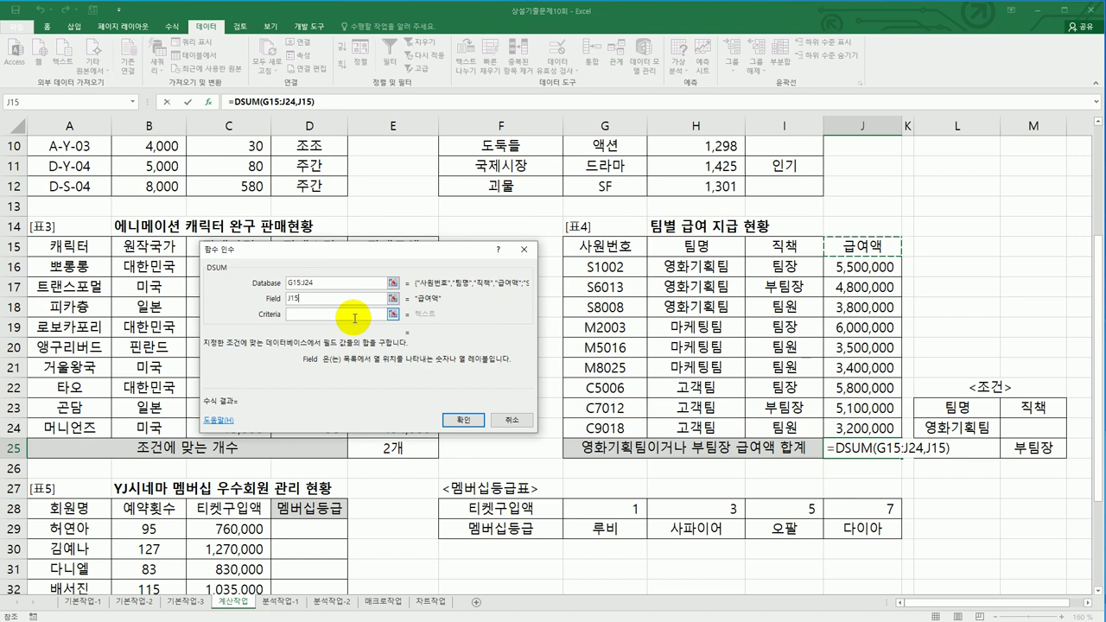
{"action": "left_click", "coordinate": [350, 315]}
{"action": "left_click_drag", "start_coordinate": [950, 406], "coordinate": [1020, 448]}
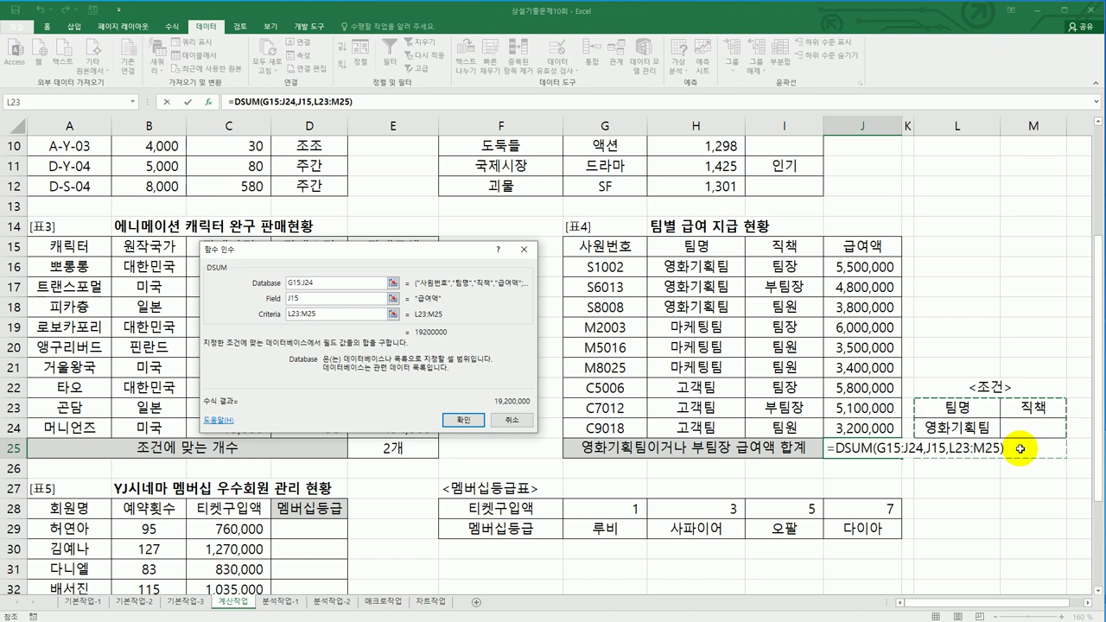
{"action": "left_click", "coordinate": [465, 419]}
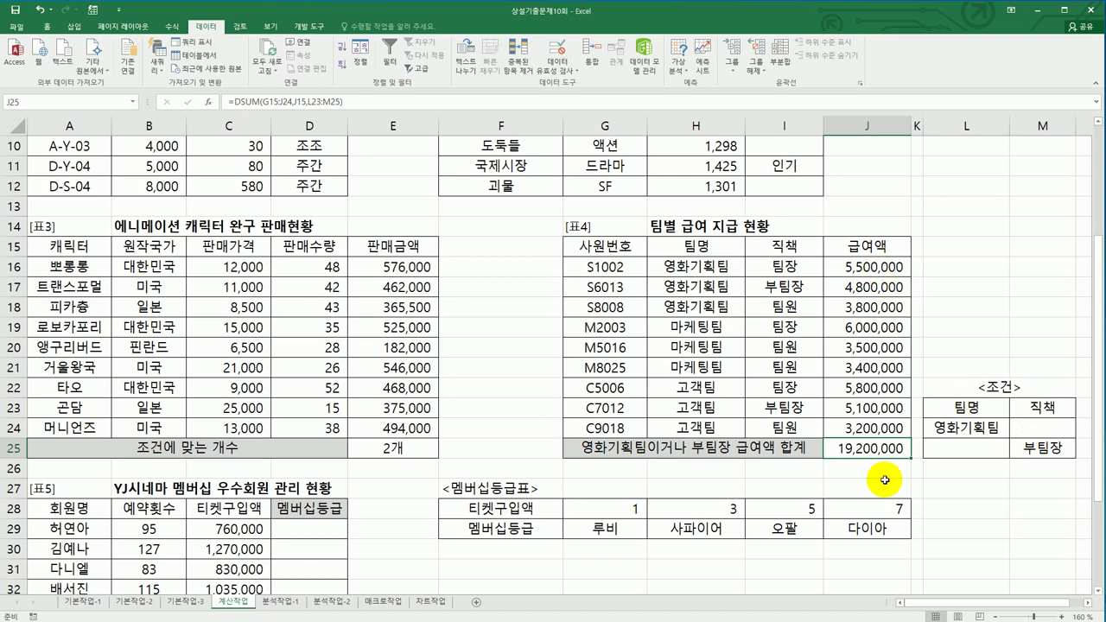
Start a RANK.EQ formula in D29 of 표5 with the 티켓구입액 cell C29 as the number to rank
{"action": "scroll", "coordinate": [885, 479], "scroll_direction": "down", "scroll_amount": 5}
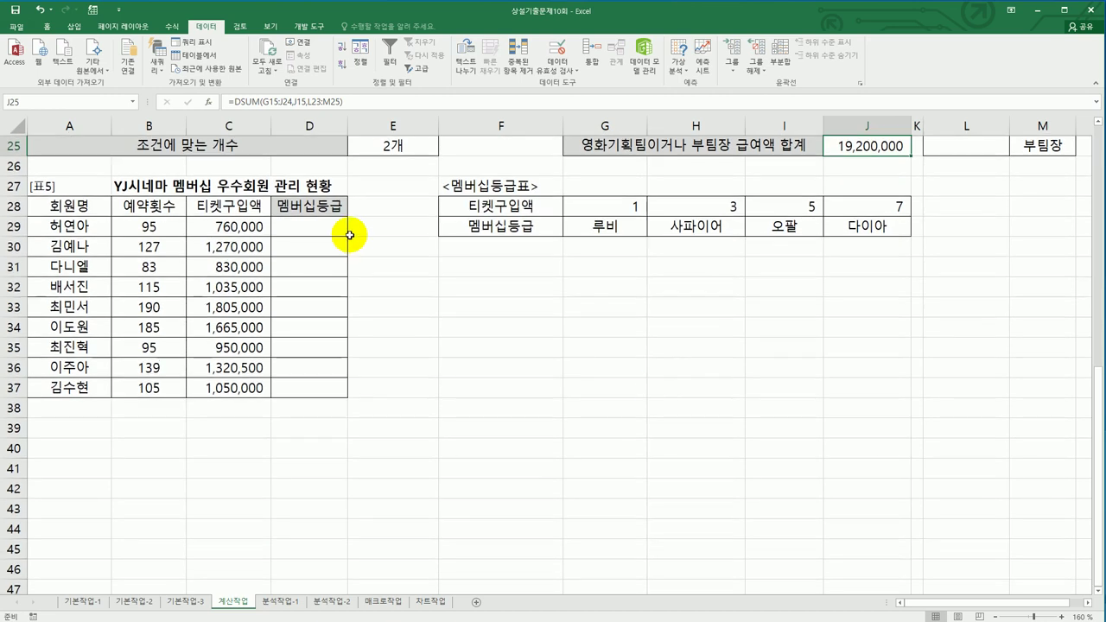
{"action": "left_click", "coordinate": [321, 226]}
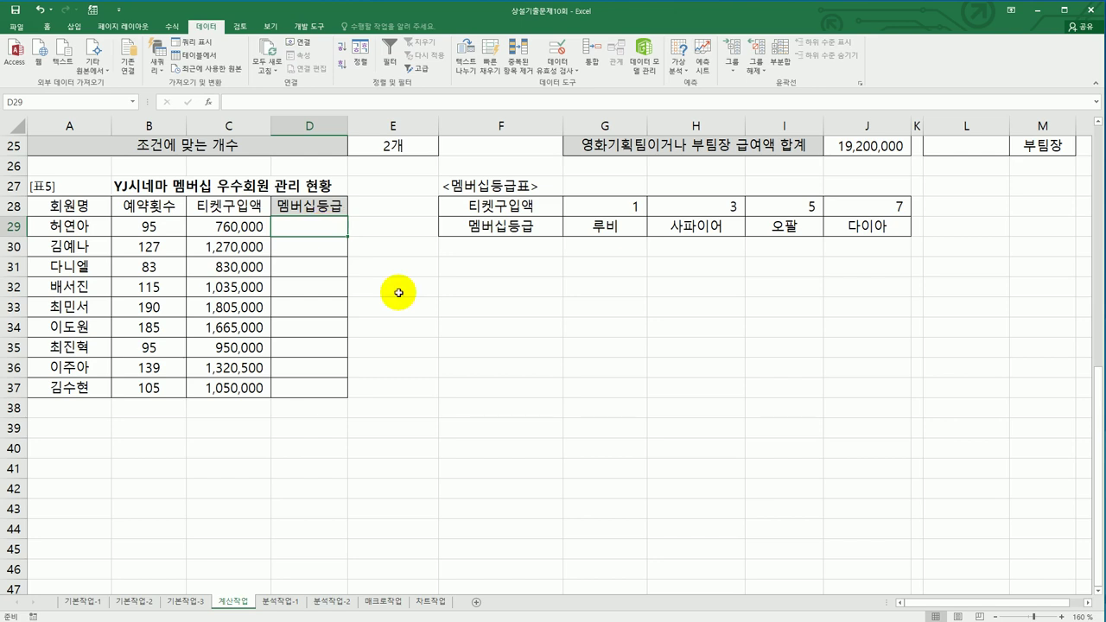
{"action": "type", "text": "=ra"}
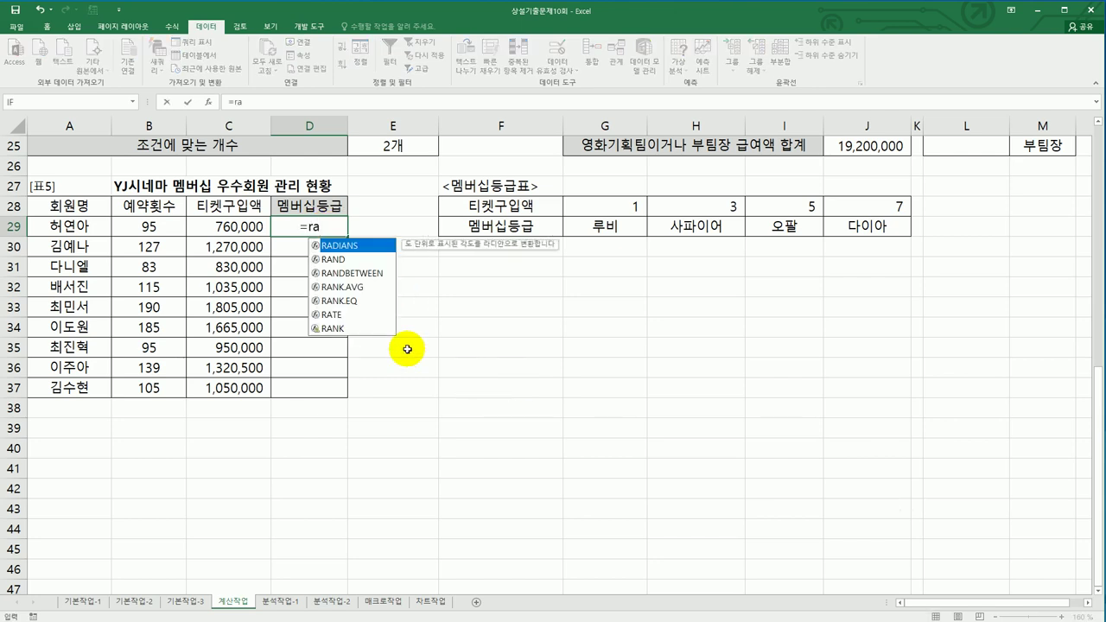
{"action": "left_click", "coordinate": [341, 301]}
{"action": "double_click", "coordinate": [341, 301]}
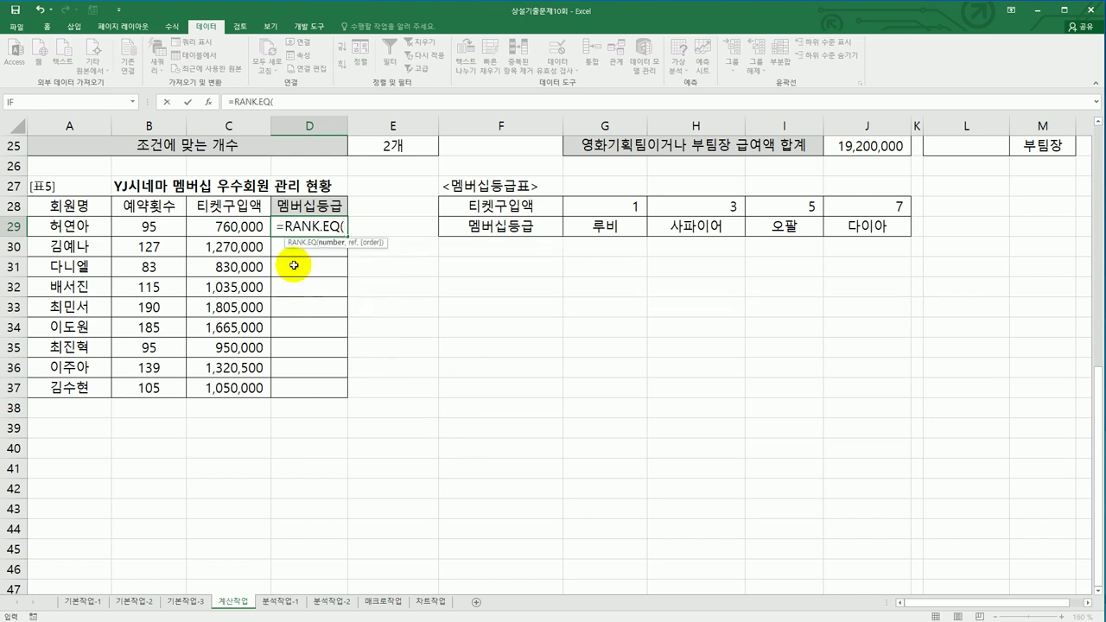
{"action": "left_click", "coordinate": [246, 228]}
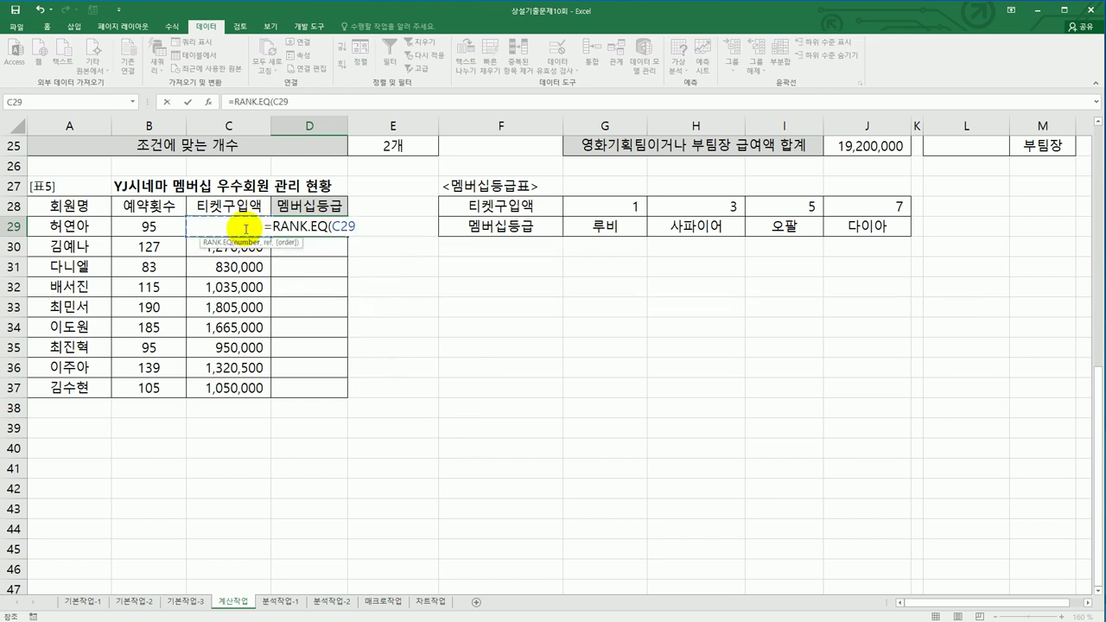
{"action": "type", "text": ","}
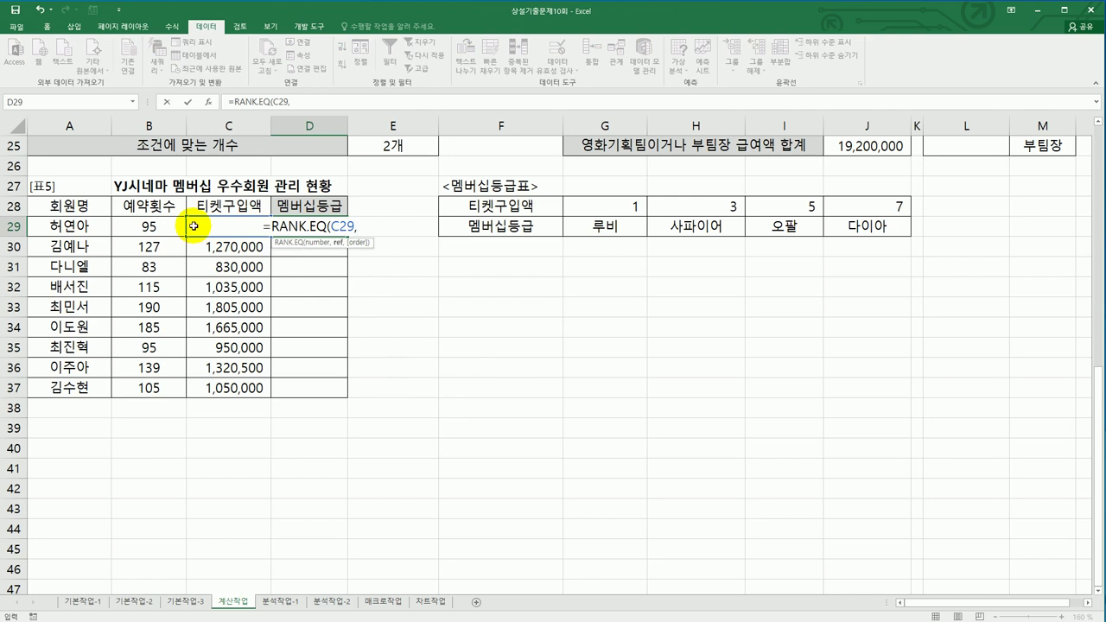
Complete RANK.EQ with the absolute range $C$29:$C$37 and ascending order 1, and fill the formula down to D37
{"action": "left_click_drag", "start_coordinate": [223, 389], "coordinate": [226, 223]}
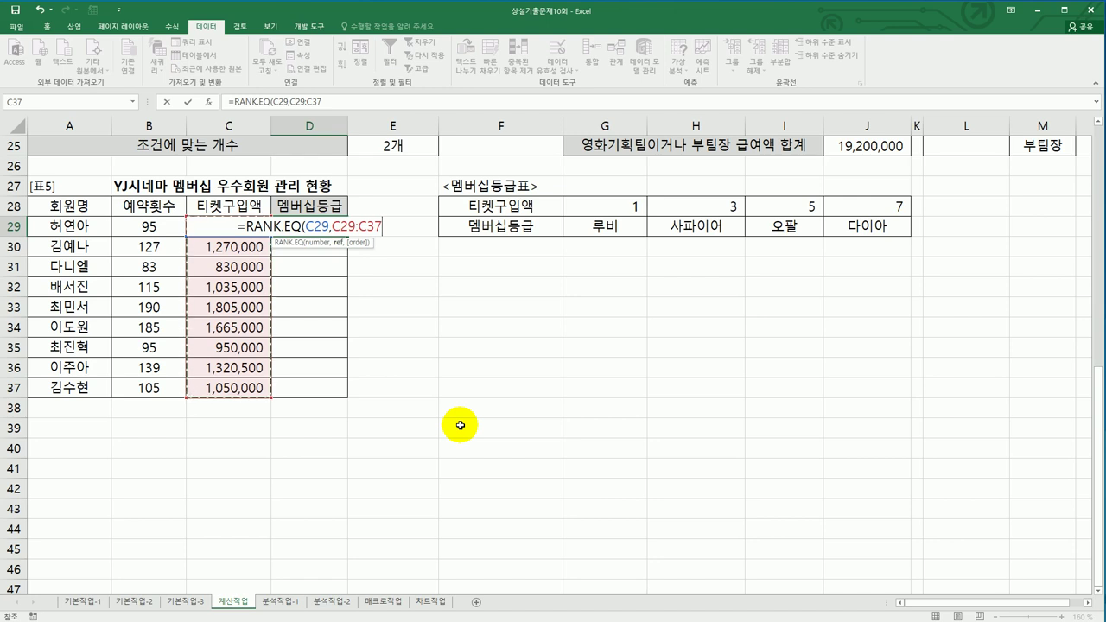
{"action": "key", "text": "F4"}
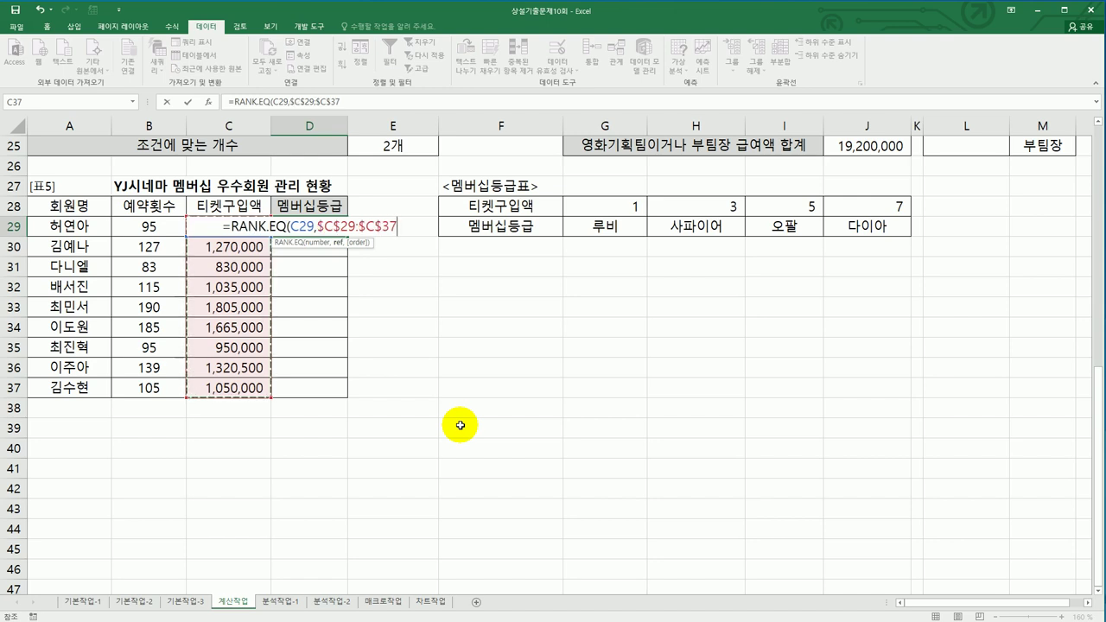
{"action": "type", "text": ","}
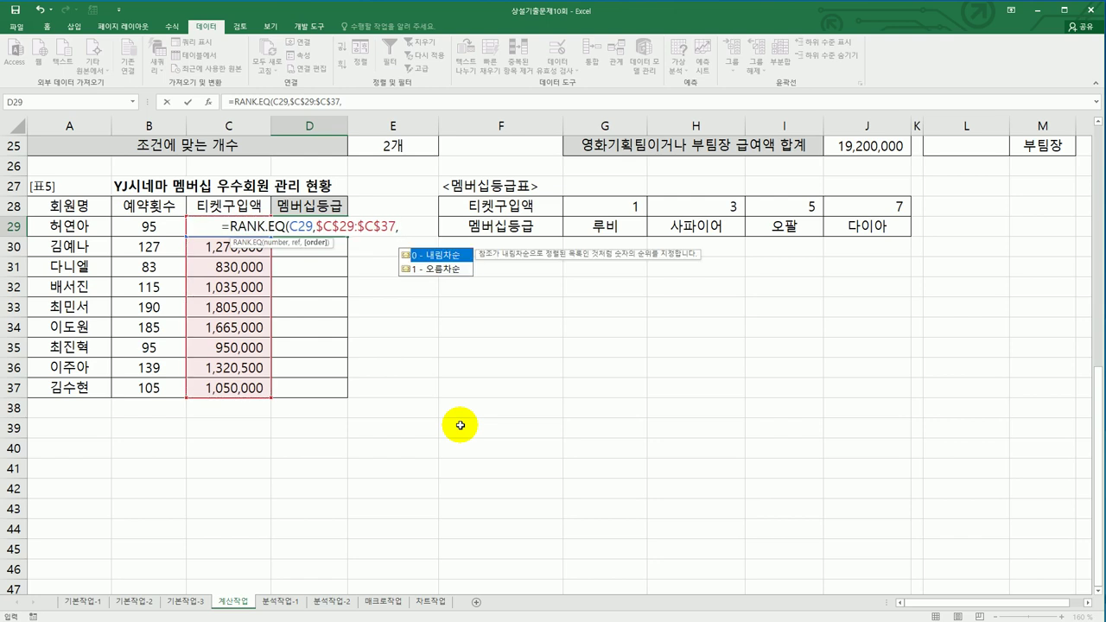
{"action": "double_click", "coordinate": [434, 270]}
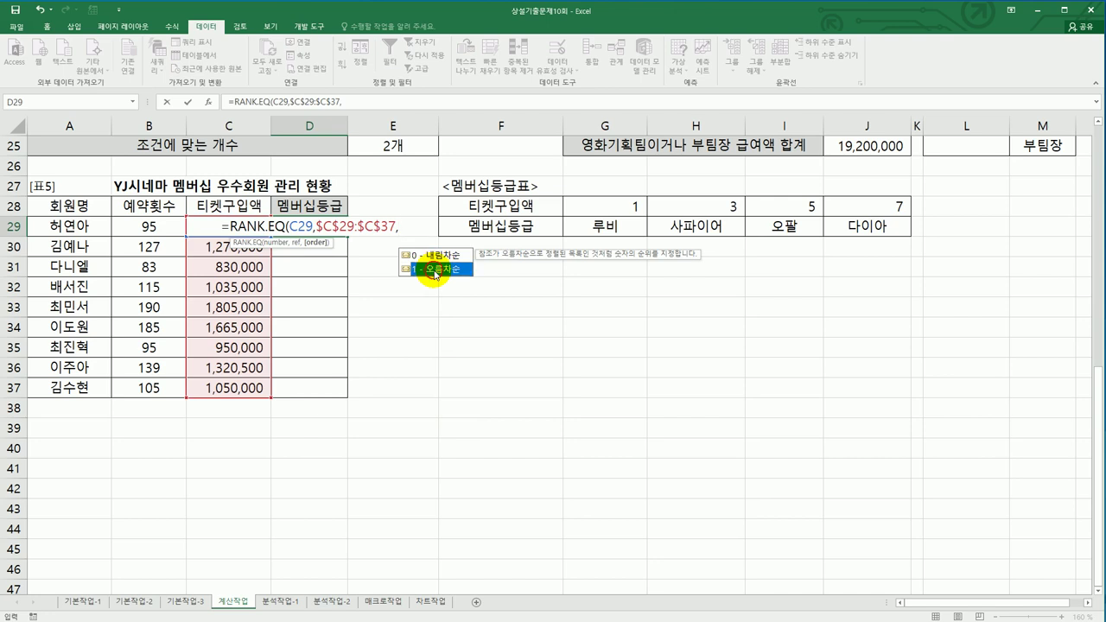
{"action": "type", "text": ")"}
{"action": "key", "text": "Return"}
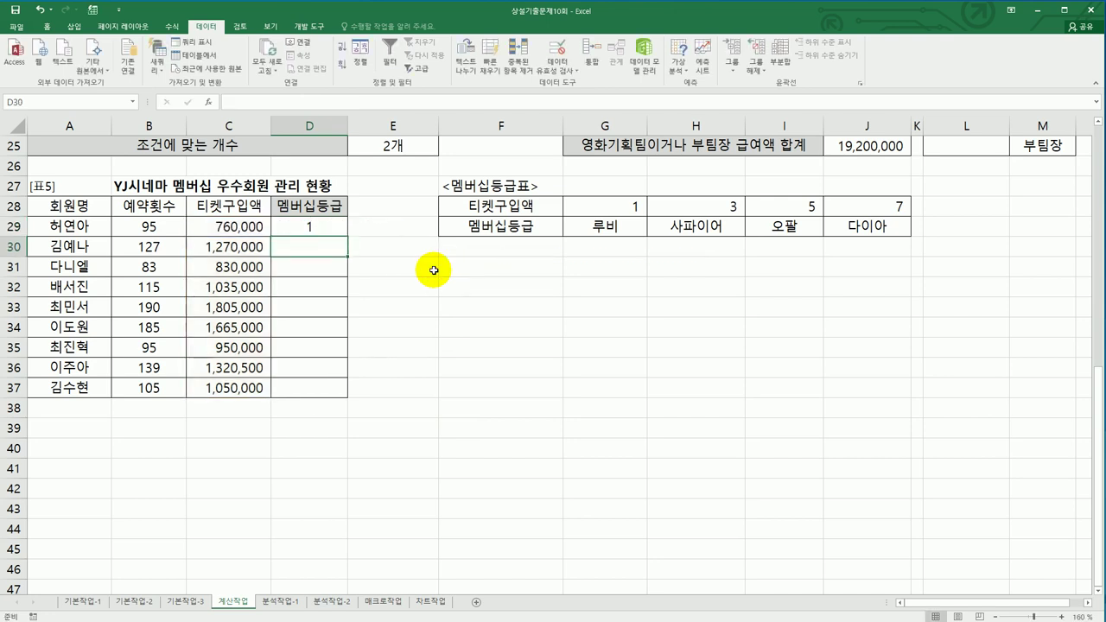
{"action": "left_click", "coordinate": [321, 228]}
{"action": "left_click_drag", "start_coordinate": [346, 236], "coordinate": [319, 397]}
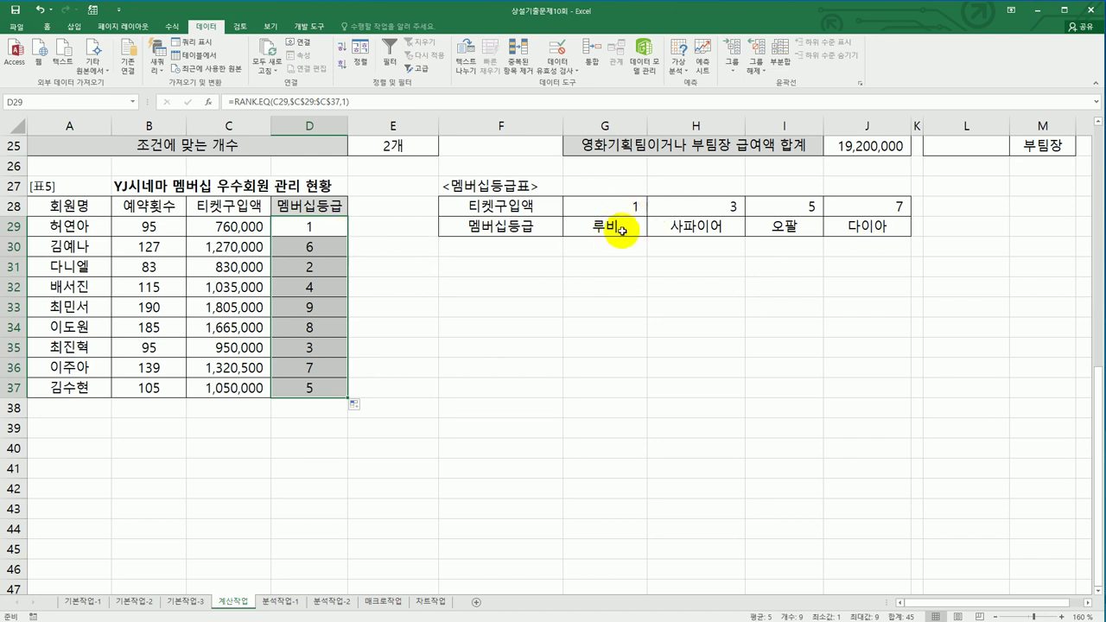
Wrap the RANK.EQ formula in D29 in an HLOOKUP function, using the rank as its lookup value
{"action": "left_click", "coordinate": [322, 233]}
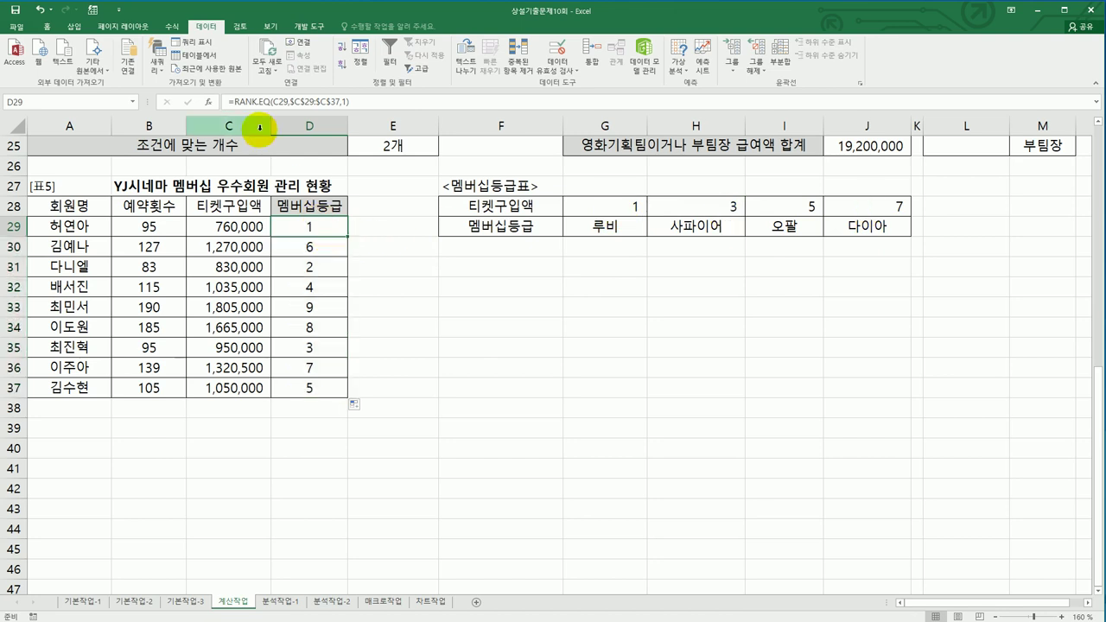
{"action": "left_click", "coordinate": [230, 102]}
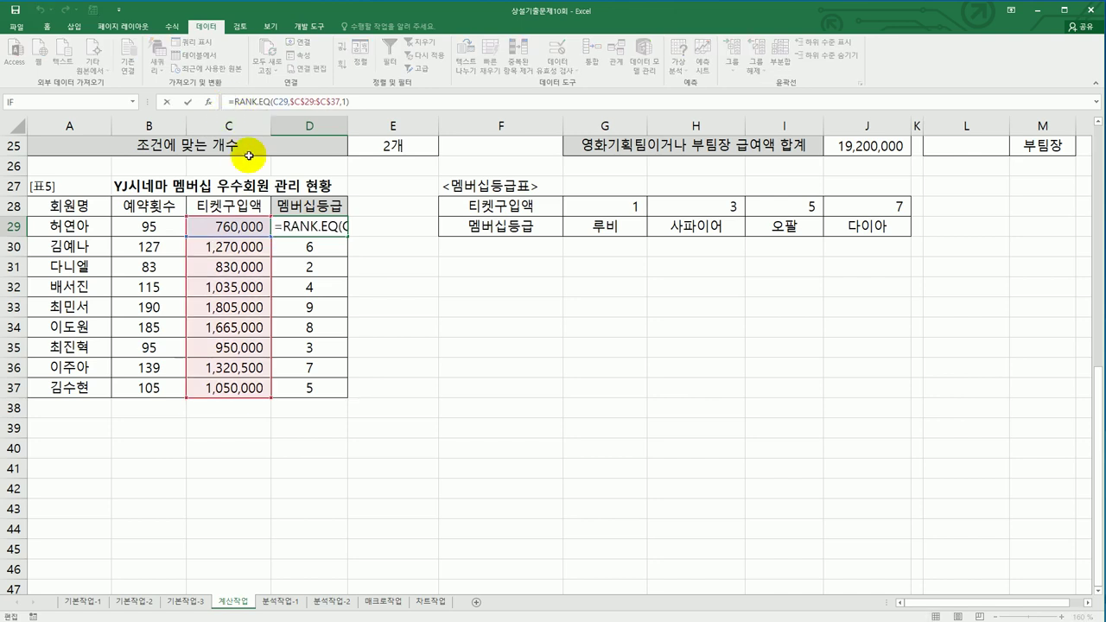
{"action": "type", "text": "h"}
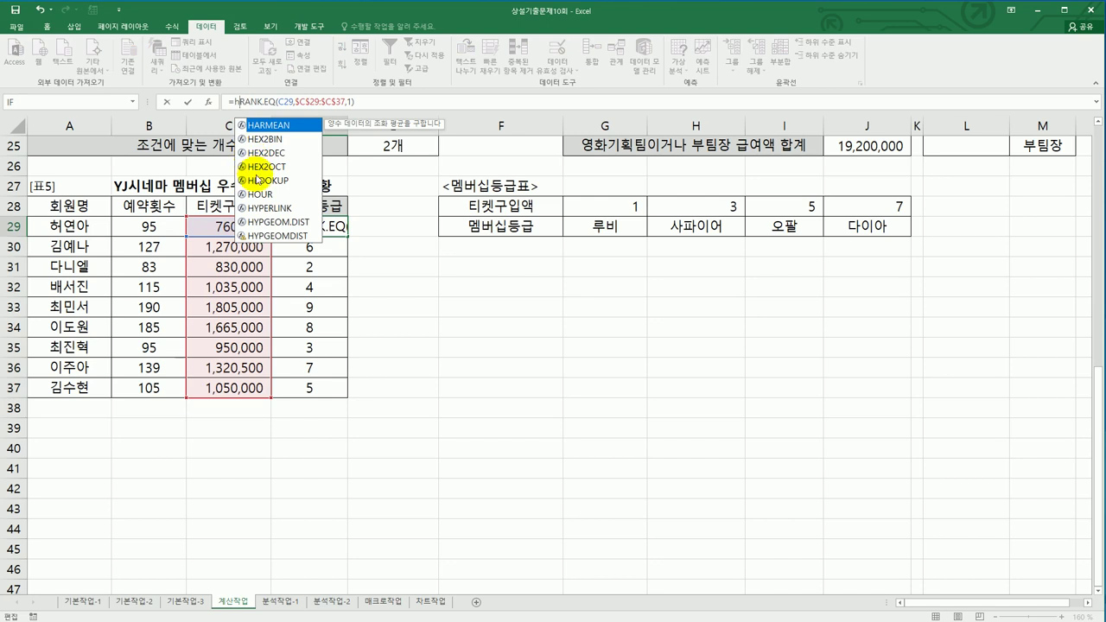
{"action": "double_click", "coordinate": [260, 179]}
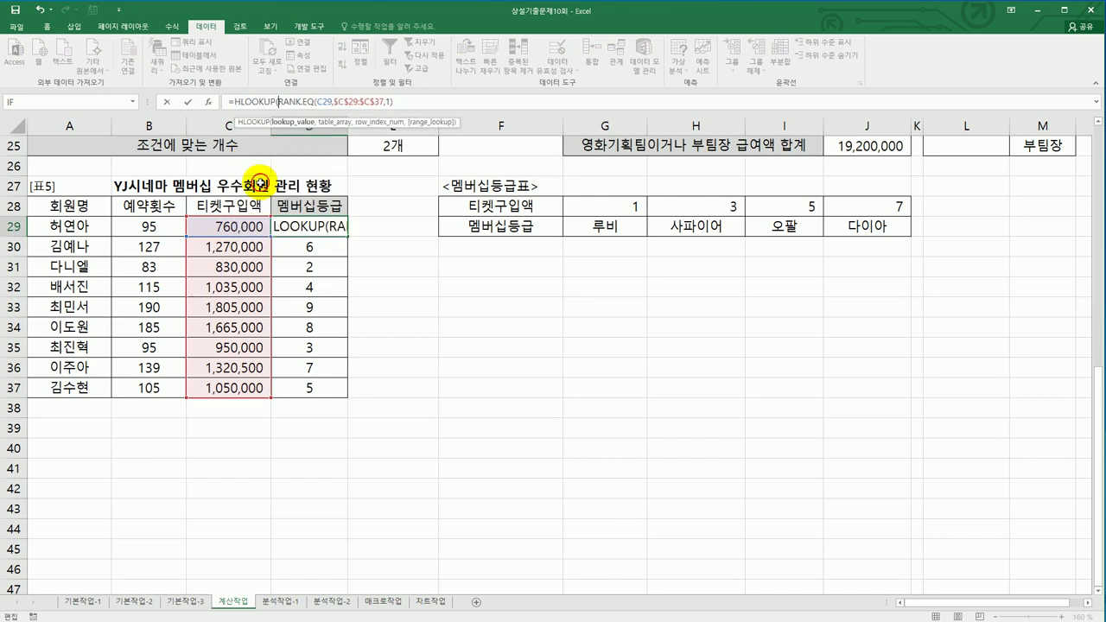
{"action": "left_click", "coordinate": [412, 103]}
{"action": "type", "text": ","}
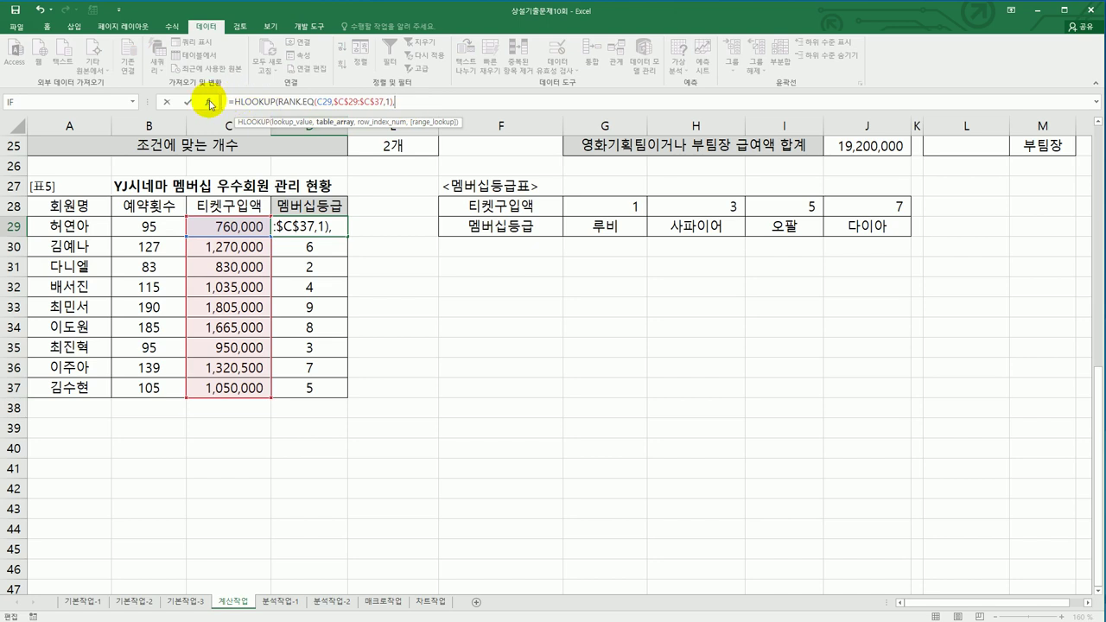
Complete the HLOOKUP in D29 with the absolute table $G$28:$J$29, row index 2 and approximate match TRUE
{"action": "left_click_drag", "start_coordinate": [592, 206], "coordinate": [861, 229]}
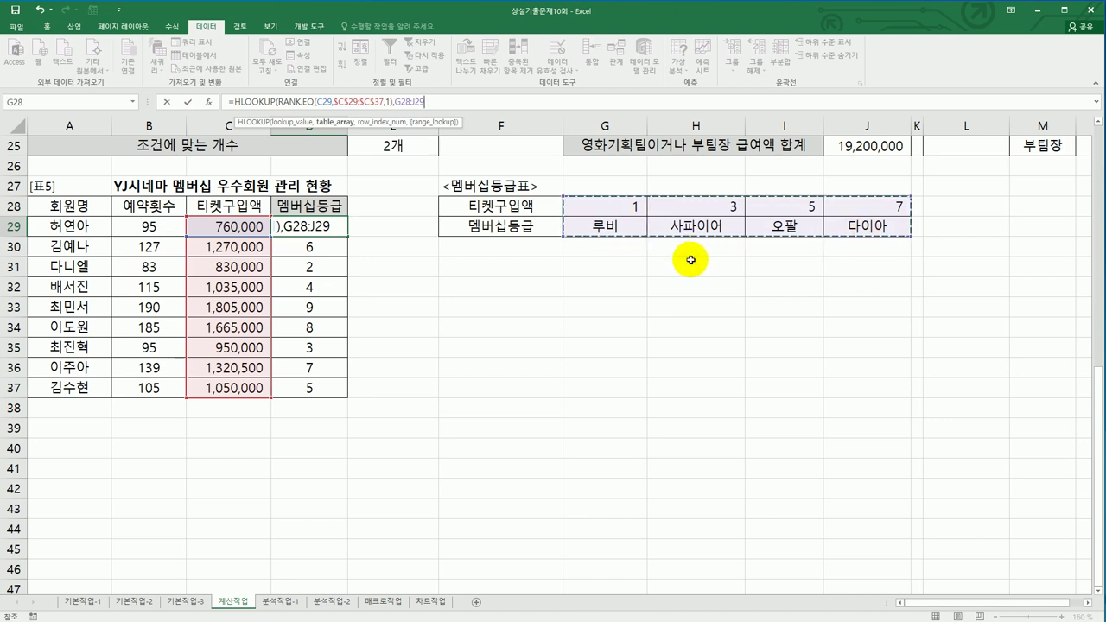
{"action": "key", "text": "F4"}
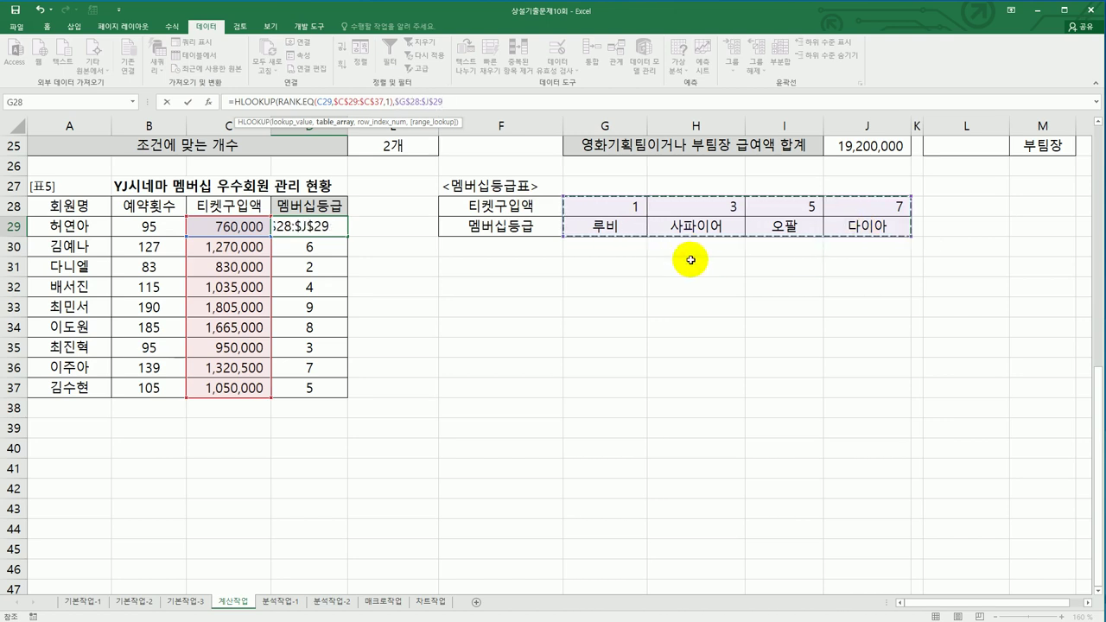
{"action": "type", "text": ","}
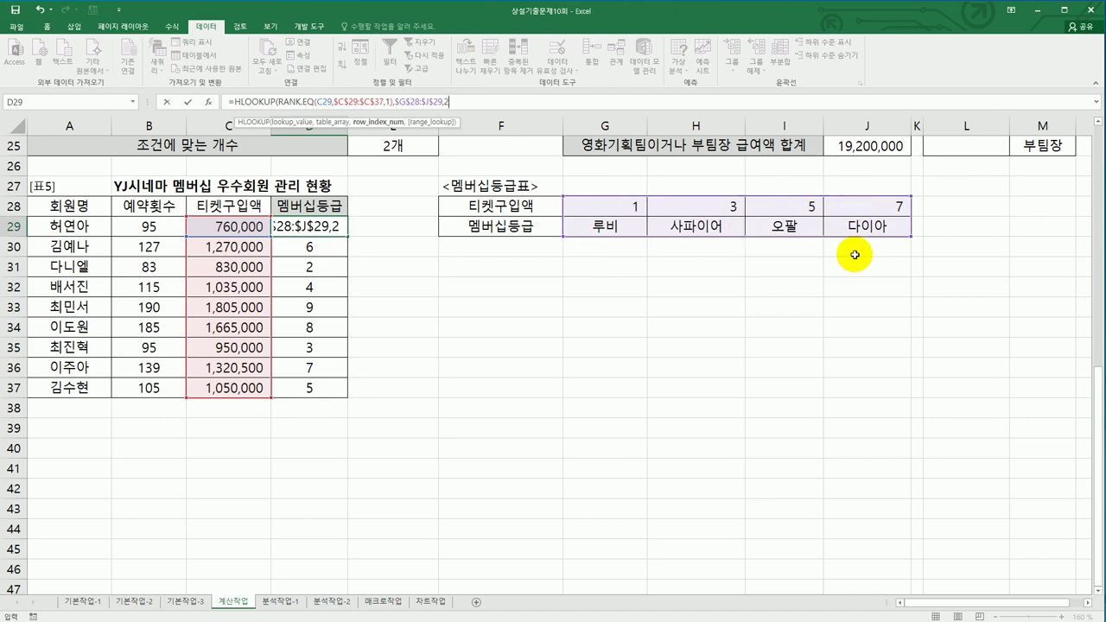
{"action": "type", "text": "2,"}
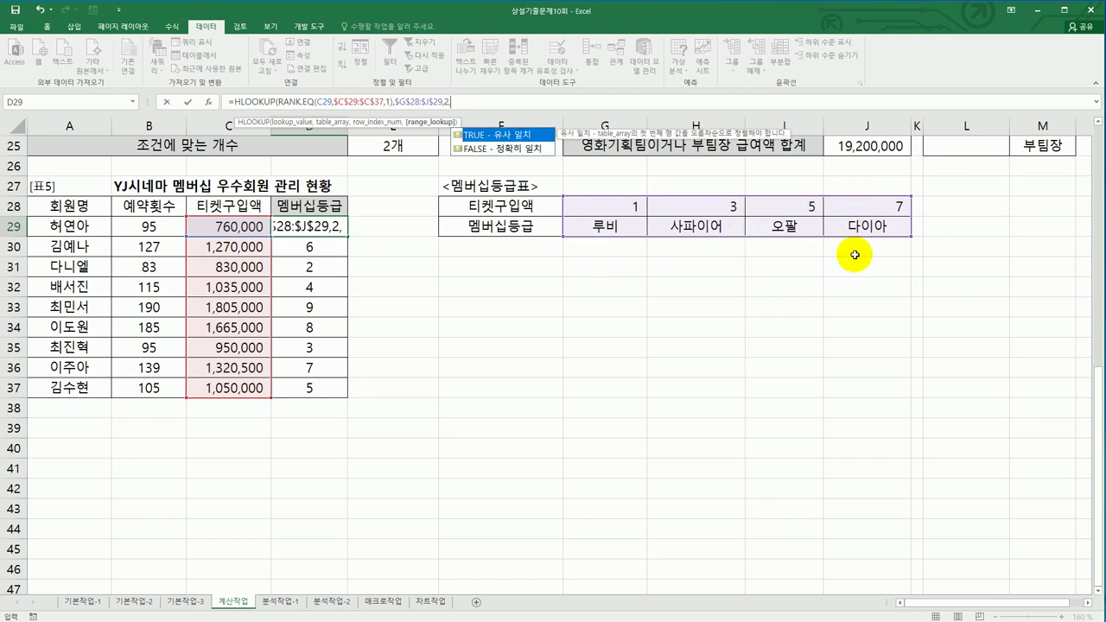
{"action": "double_click", "coordinate": [512, 138]}
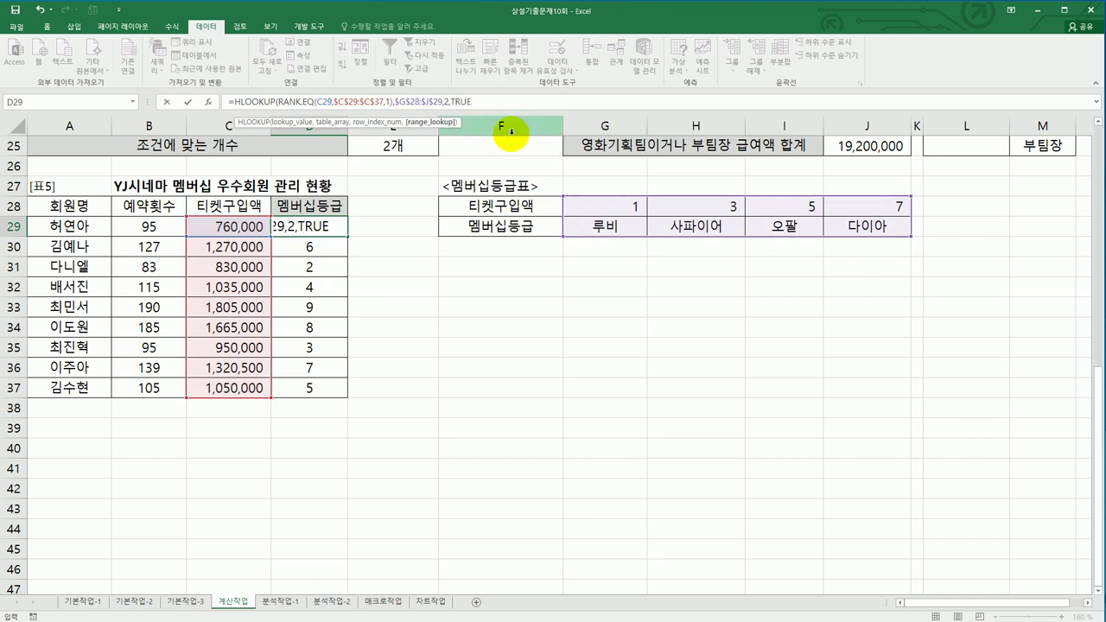
{"action": "key", "text": "Return"}
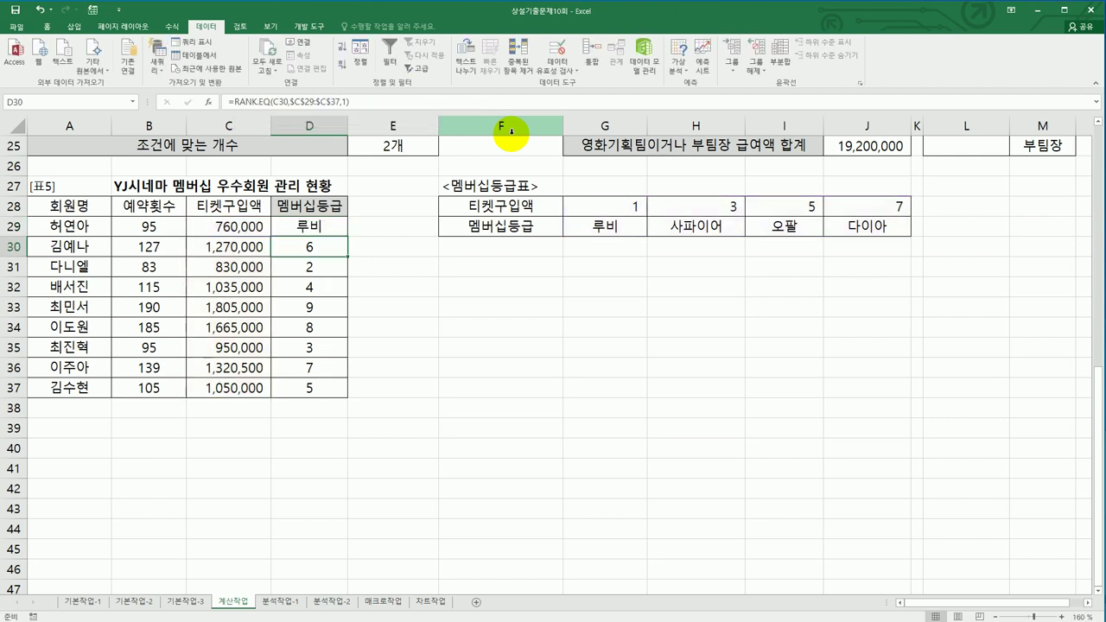
Fill the membership grade formula from D29 down to D37
{"action": "left_click", "coordinate": [311, 231]}
{"action": "left_click_drag", "start_coordinate": [348, 237], "coordinate": [347, 374]}
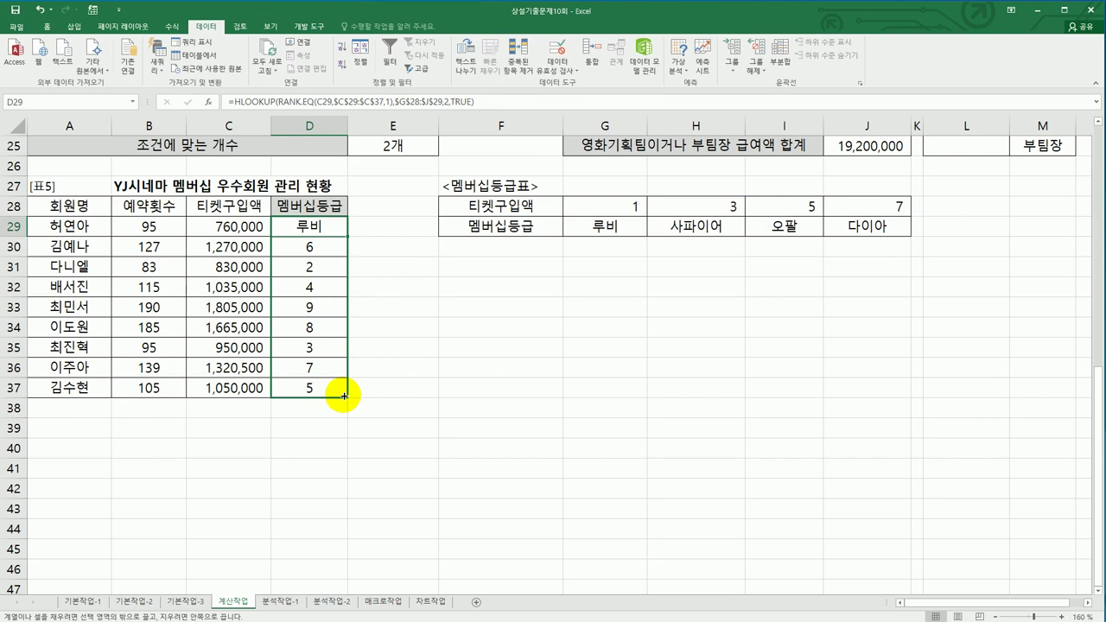
{"action": "double_click", "coordinate": [343, 395]}
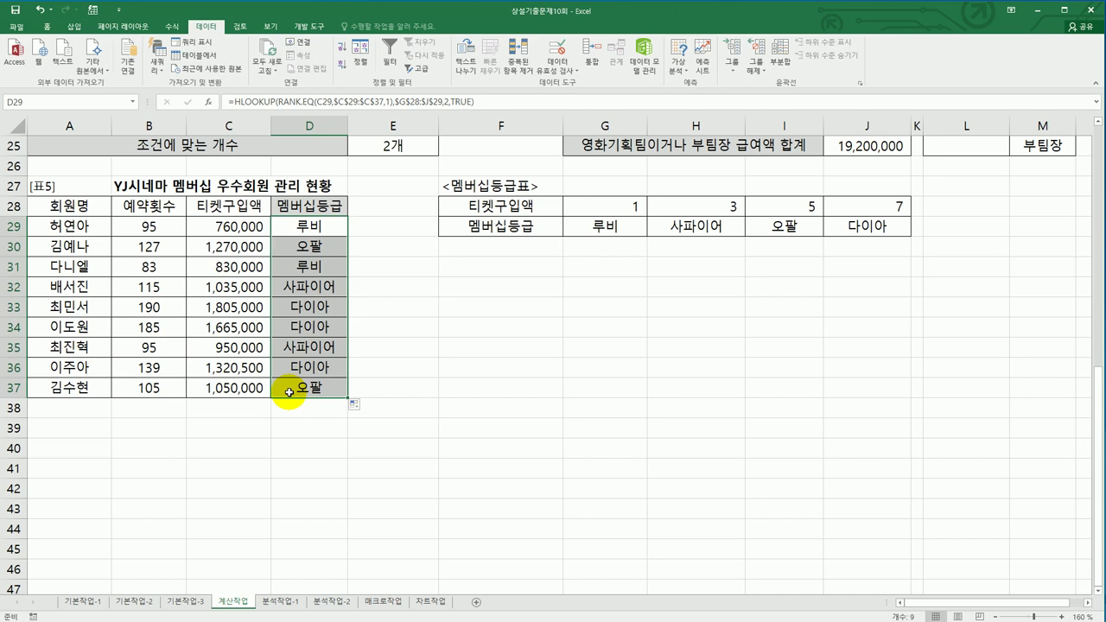
Sort the score table on the 분석작업-1 sheet by 반 in ascending order
{"action": "left_click", "coordinate": [279, 602]}
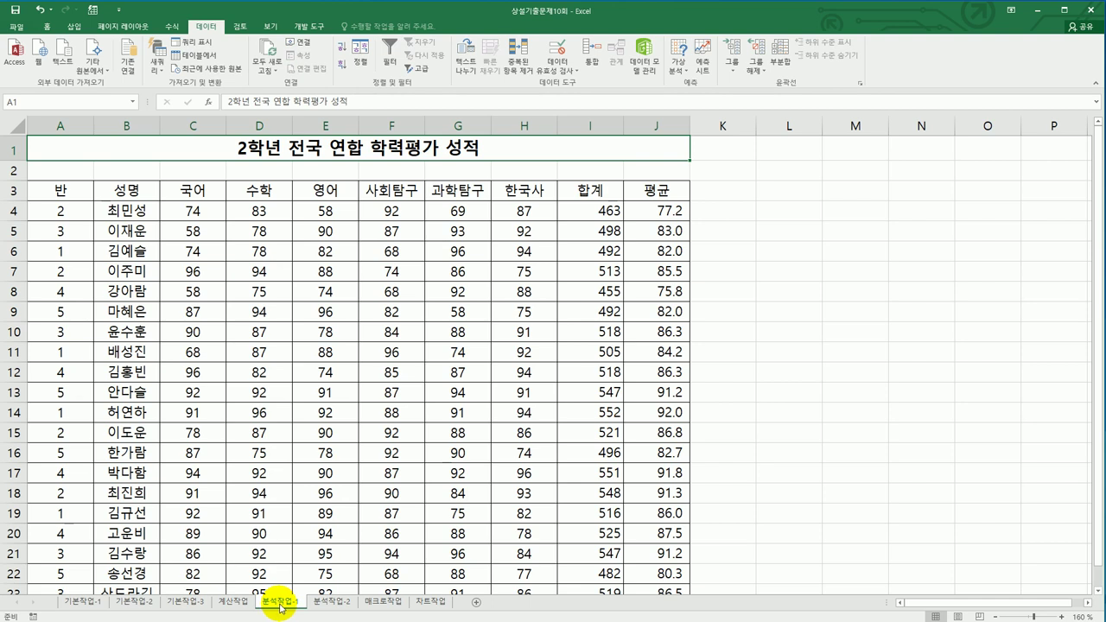
{"action": "left_click", "coordinate": [133, 270]}
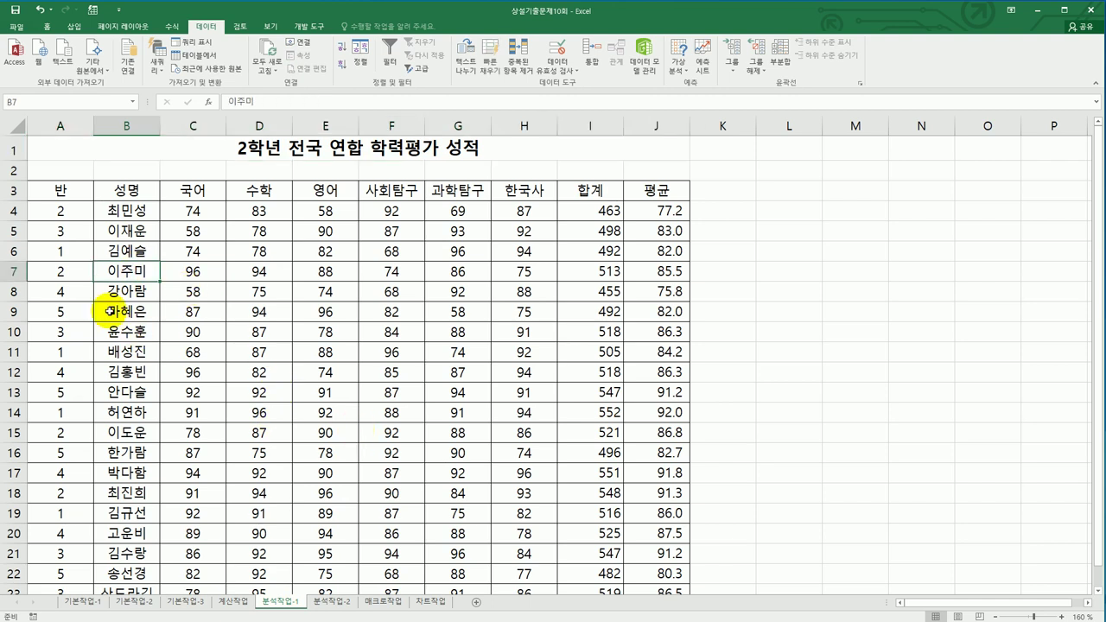
{"action": "left_click", "coordinate": [79, 251]}
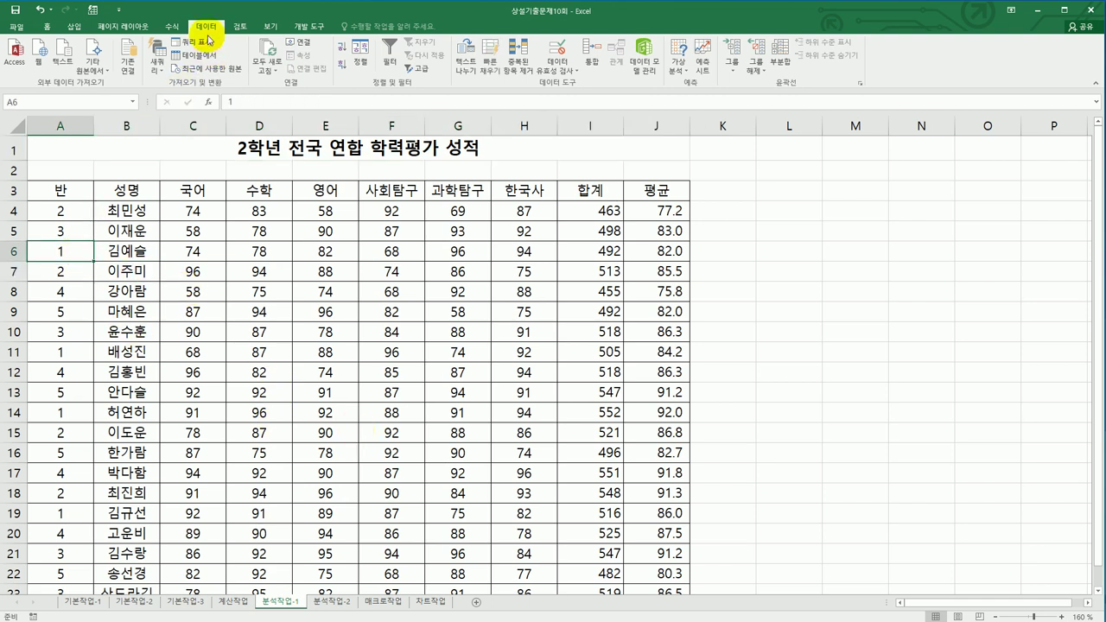
{"action": "left_click", "coordinate": [338, 49]}
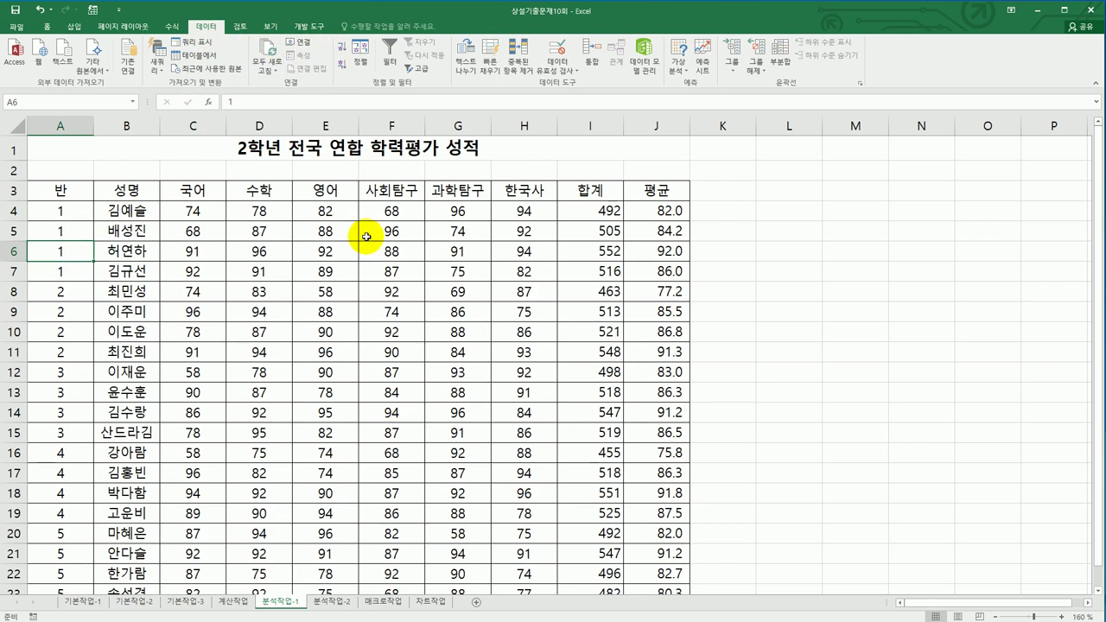
Open the Subtotal settings for the score table and exclude 평균 from the fields to subtotal
{"action": "left_click", "coordinate": [775, 67]}
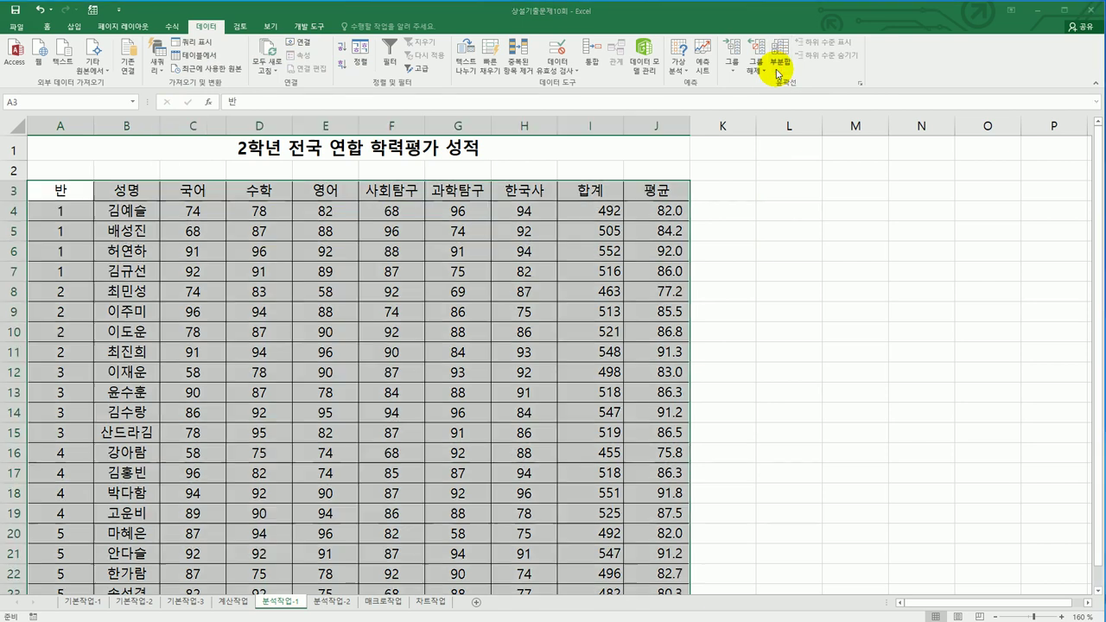
{"action": "left_click_drag", "start_coordinate": [354, 235], "coordinate": [801, 198]}
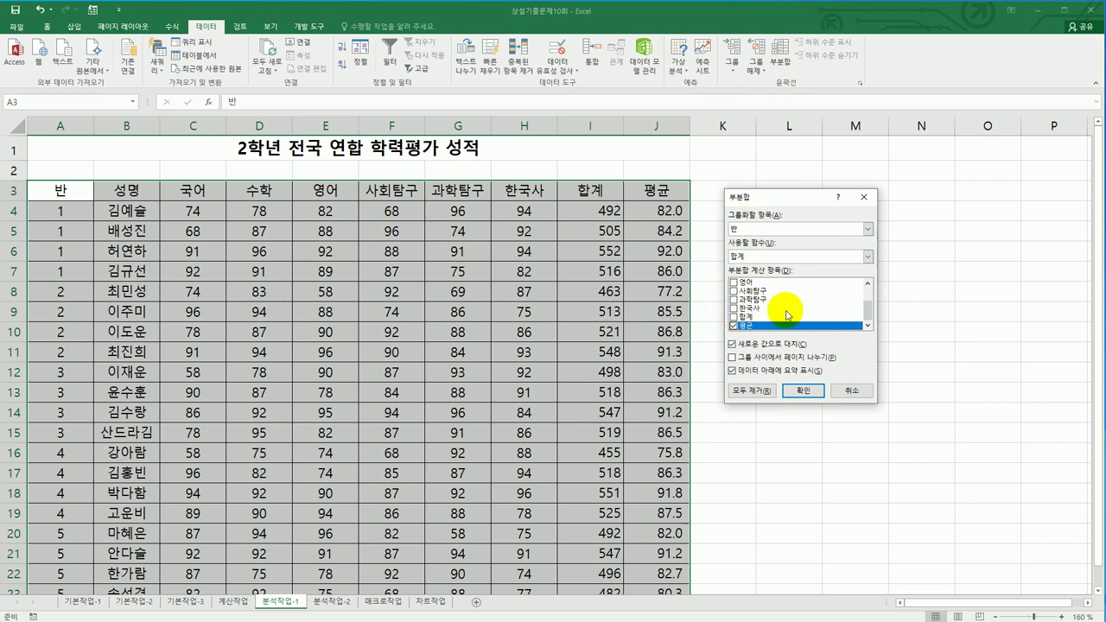
{"action": "left_click", "coordinate": [730, 327]}
Subtotal by 반 with the 합계 function for 국어, 수학, 영어, 사회탐구, 과학탐구 and 한국사
{"action": "left_click", "coordinate": [868, 283]}
{"action": "left_click", "coordinate": [868, 283]}
{"action": "left_click", "coordinate": [867, 283]}
{"action": "left_click", "coordinate": [733, 291]}
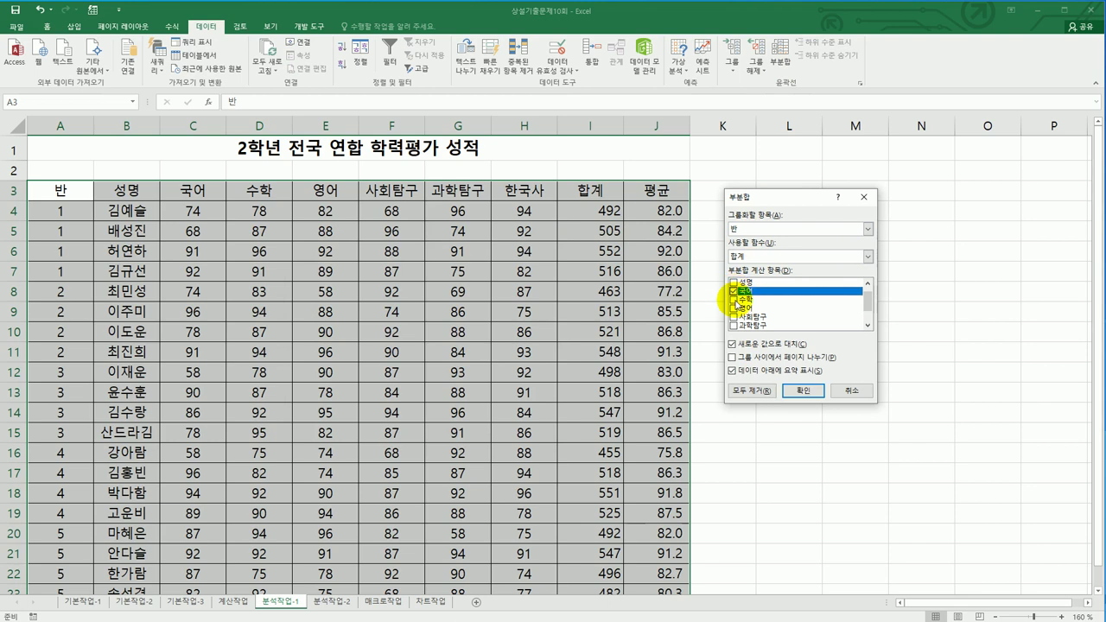
{"action": "left_click", "coordinate": [734, 300]}
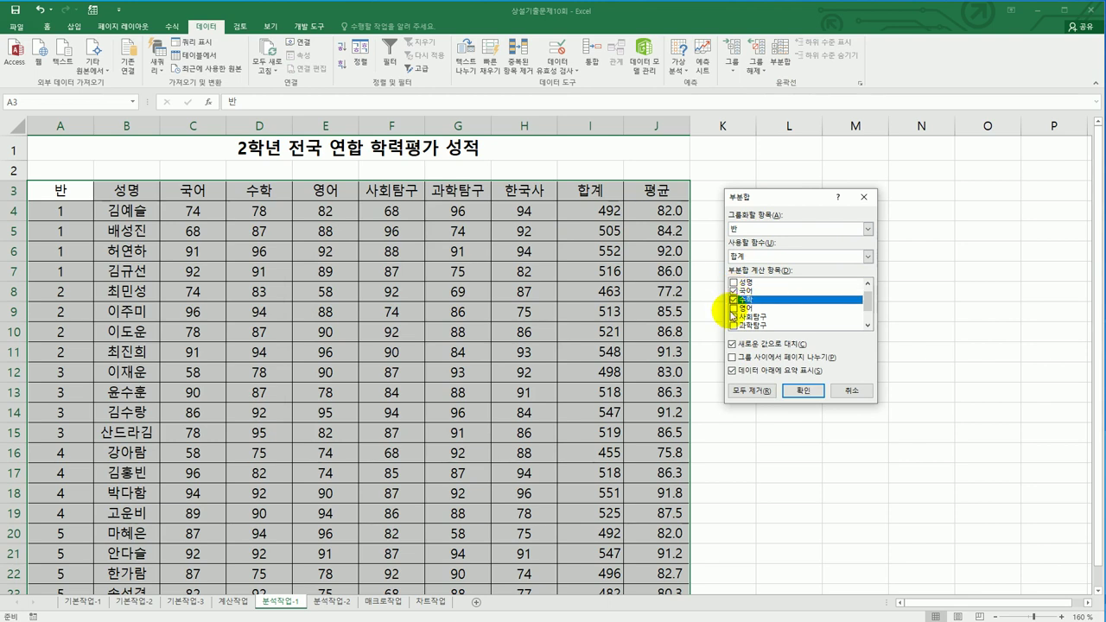
{"action": "left_click", "coordinate": [733, 308]}
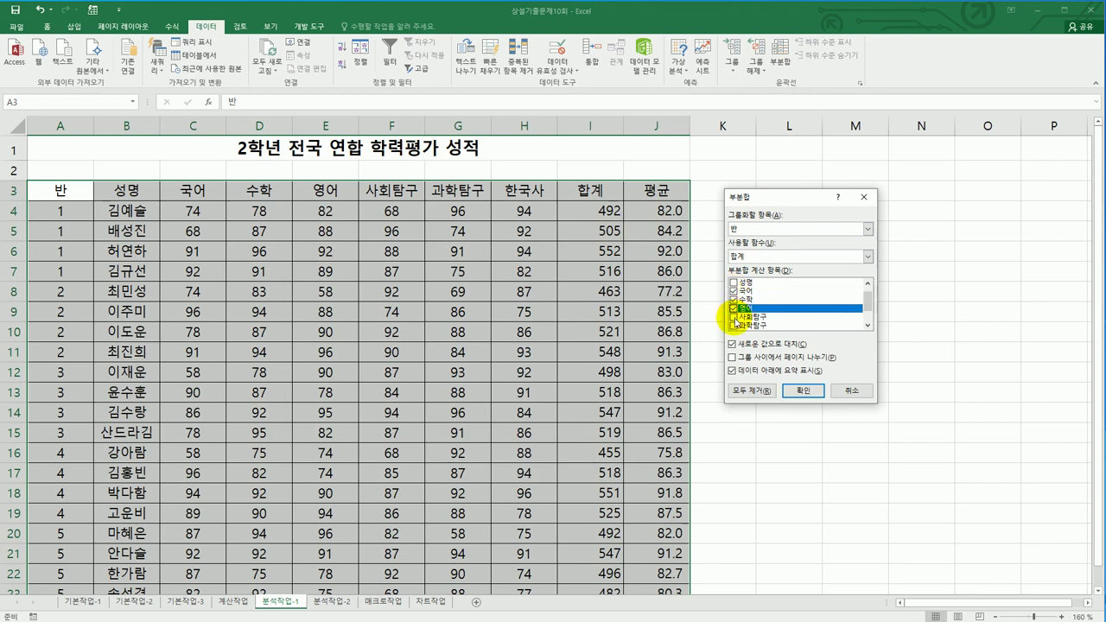
{"action": "left_click", "coordinate": [733, 317]}
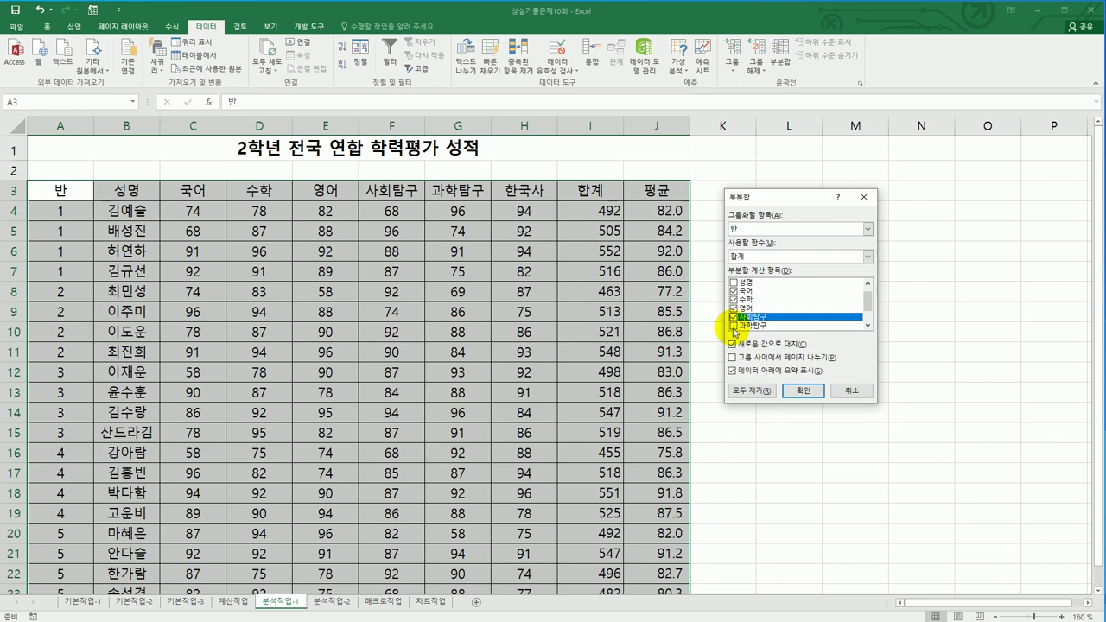
{"action": "left_click", "coordinate": [734, 326]}
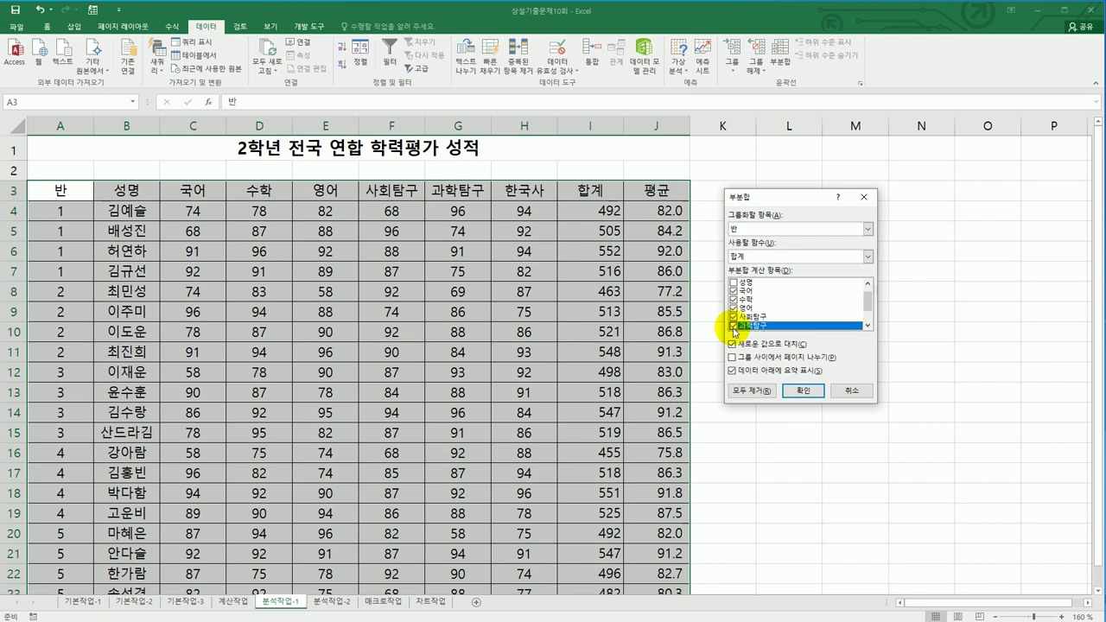
{"action": "left_click", "coordinate": [867, 325]}
{"action": "left_click", "coordinate": [867, 326]}
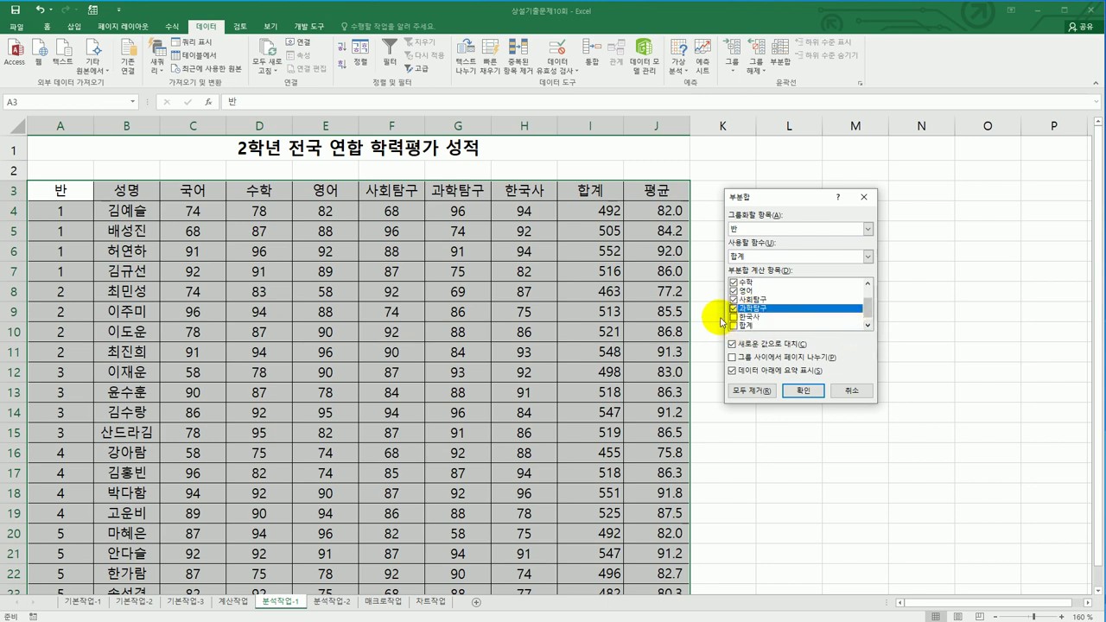
{"action": "left_click", "coordinate": [734, 317]}
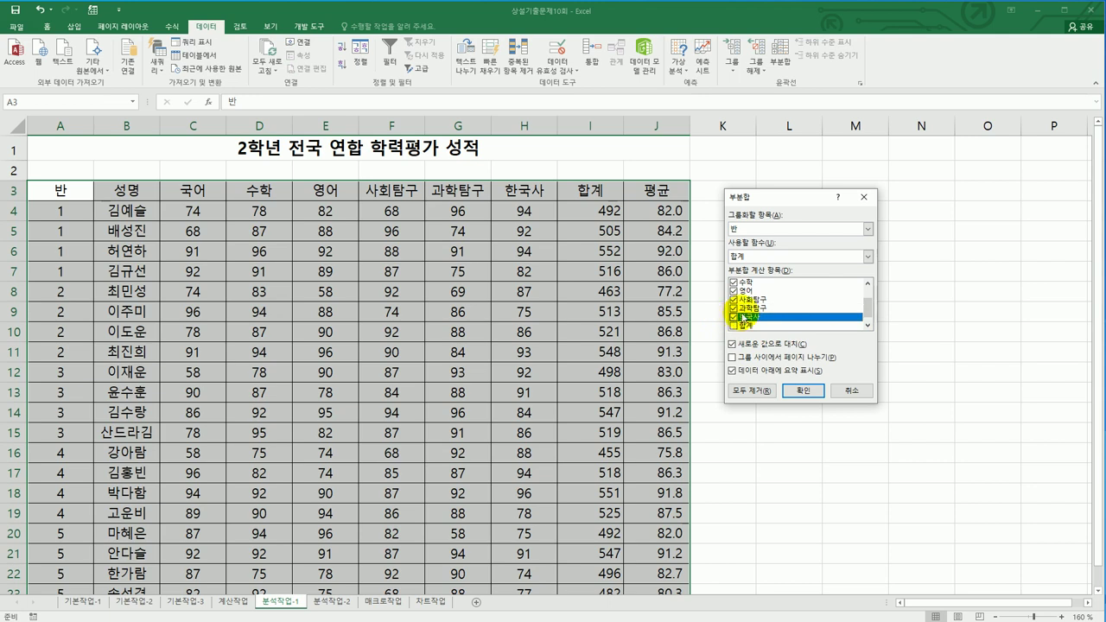
{"action": "left_click", "coordinate": [801, 391]}
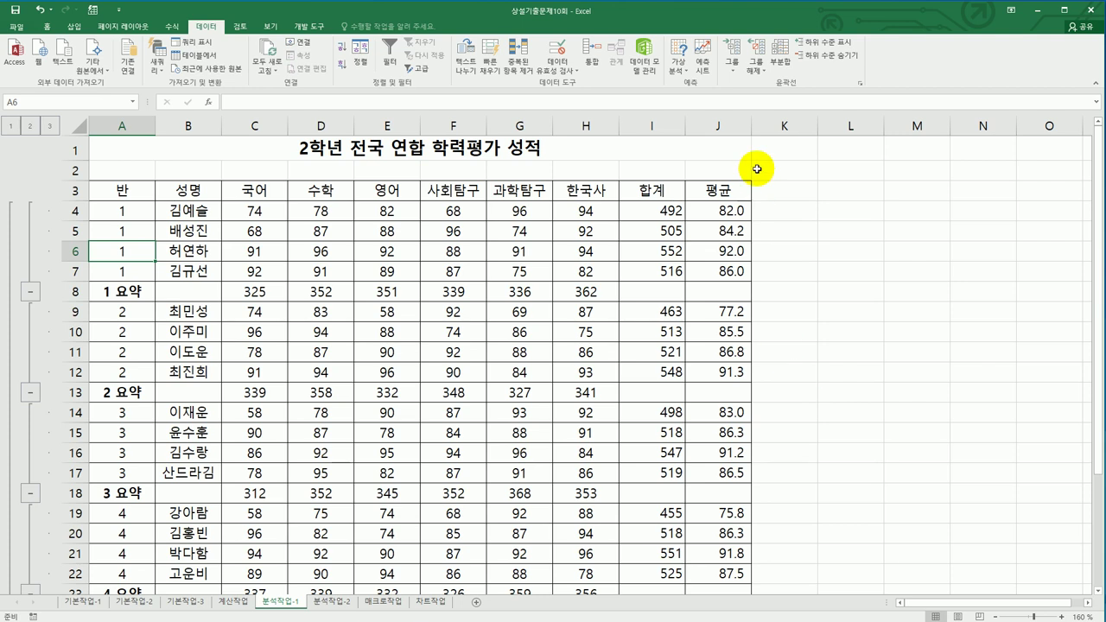
Add a second subtotal by 반 using 최대값 for the same subjects, without replacing the current subtotals
{"action": "left_click", "coordinate": [780, 59]}
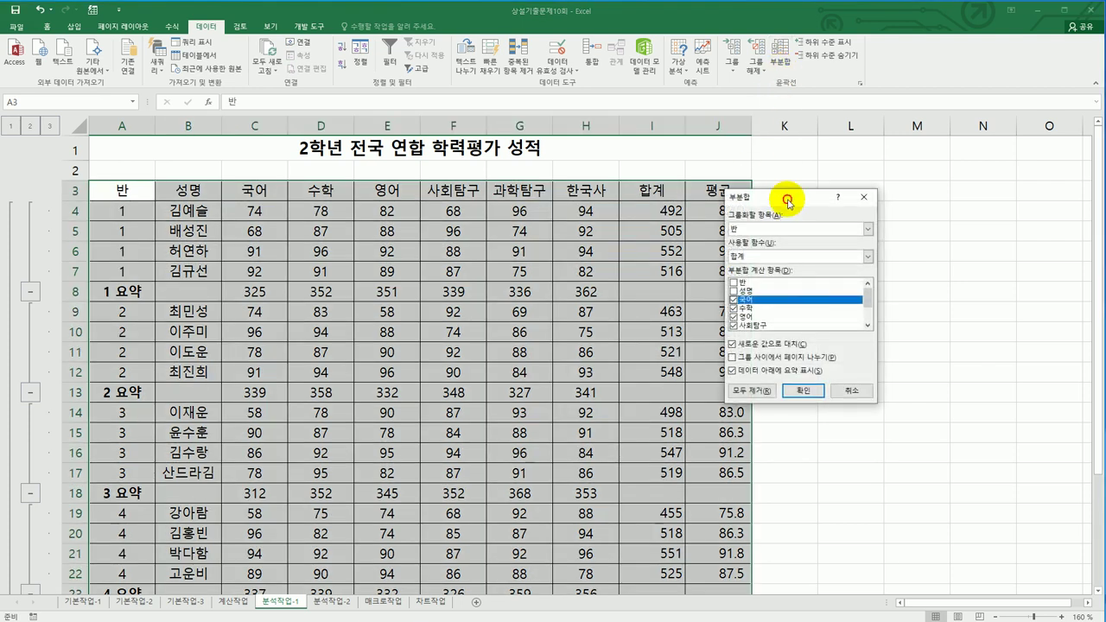
{"action": "left_click_drag", "start_coordinate": [785, 199], "coordinate": [850, 193]}
{"action": "left_click", "coordinate": [815, 335]}
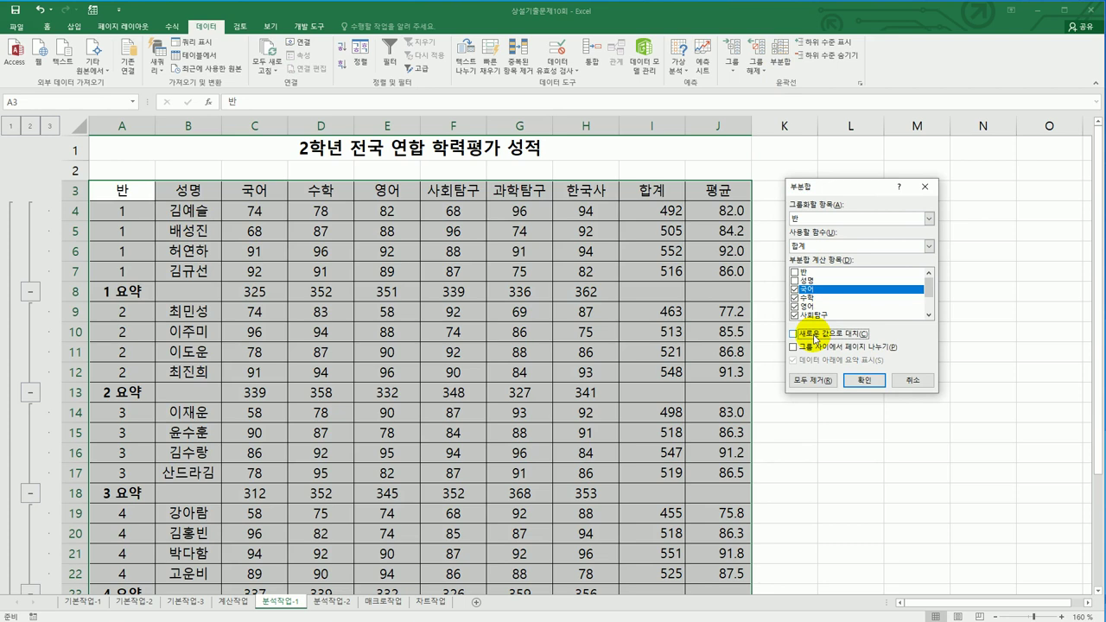
{"action": "left_click", "coordinate": [845, 247]}
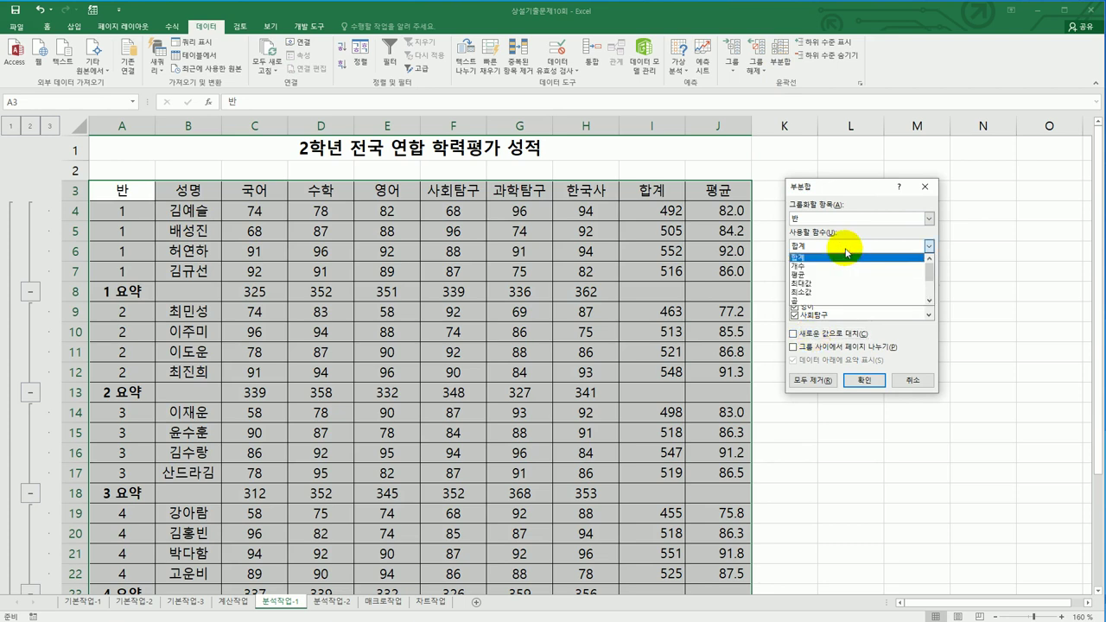
{"action": "left_click", "coordinate": [842, 283]}
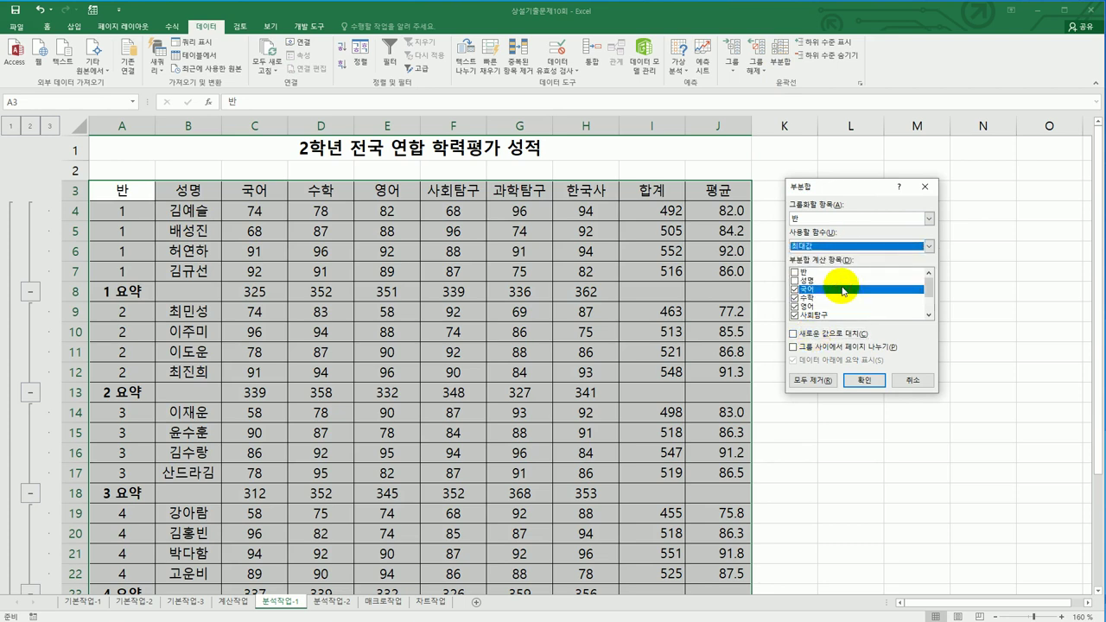
{"action": "left_click", "coordinate": [852, 381]}
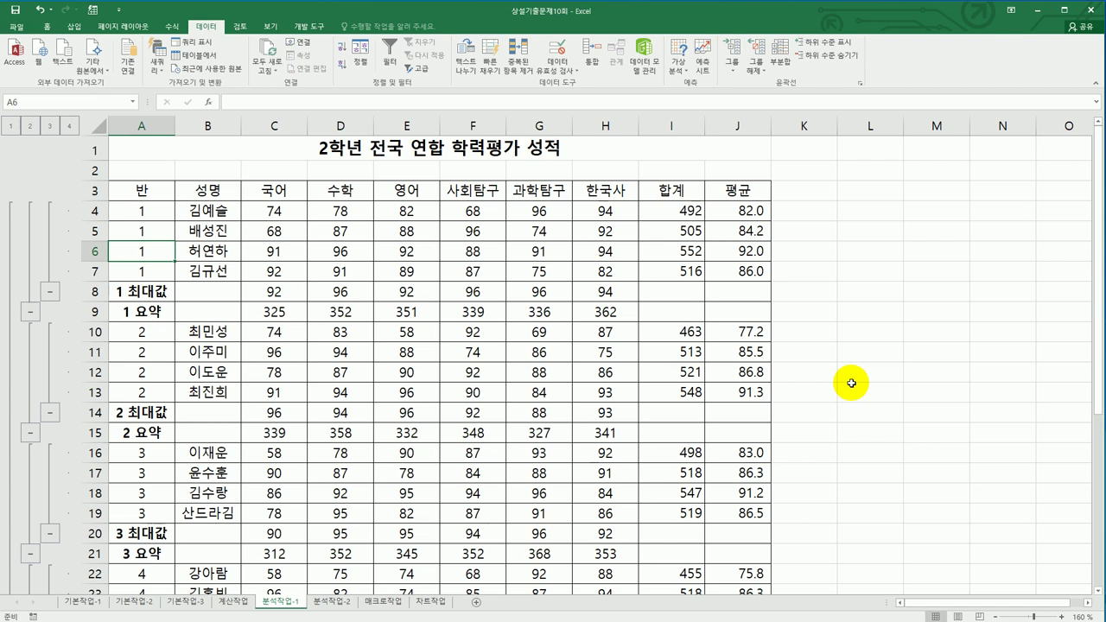
{"action": "scroll", "coordinate": [851, 383], "scroll_direction": "down", "scroll_amount": 7}
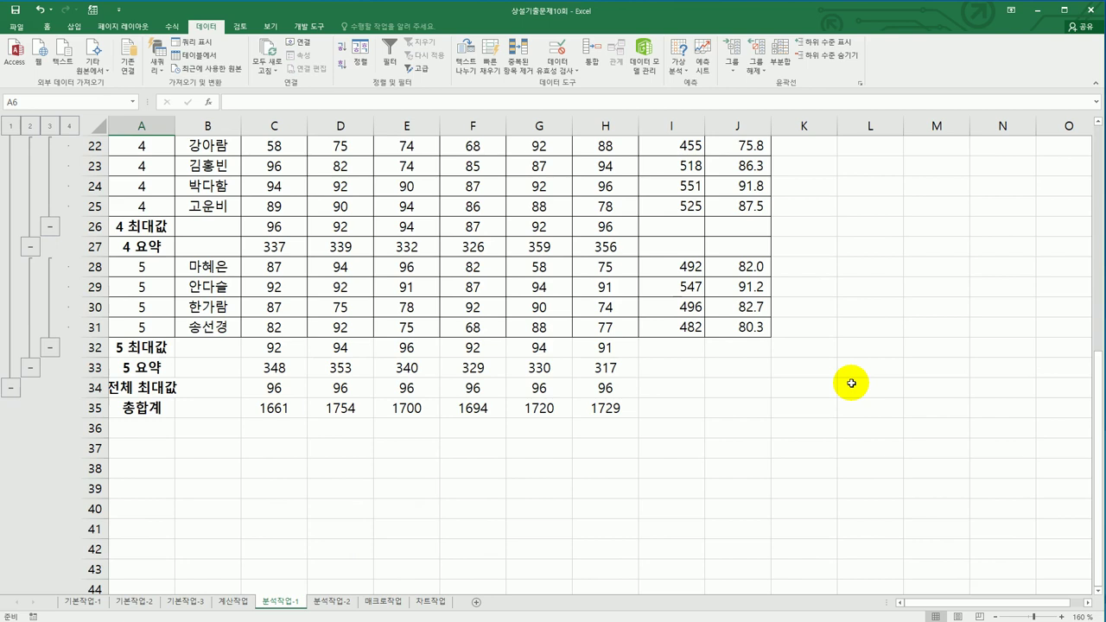
{"action": "scroll", "coordinate": [851, 383], "scroll_direction": "up", "scroll_amount": 7}
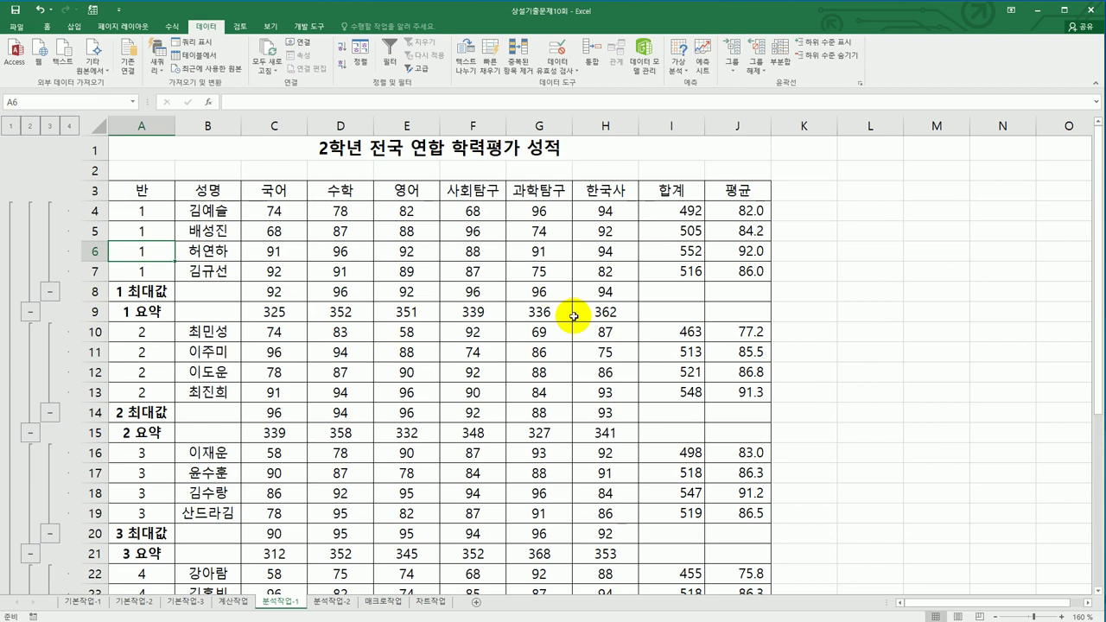
{"action": "left_click", "coordinate": [510, 348]}
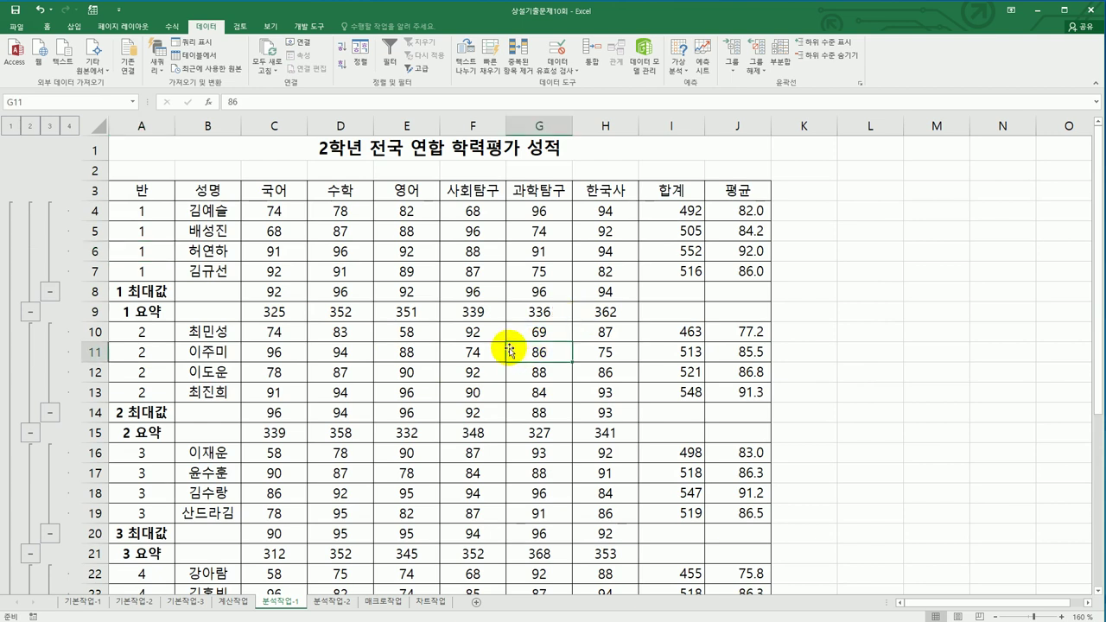
Remove all subtotals from the score table and recreate the 합계 subtotal by 반 for the six subjects, 국어 through 한국사
{"action": "left_click", "coordinate": [780, 55]}
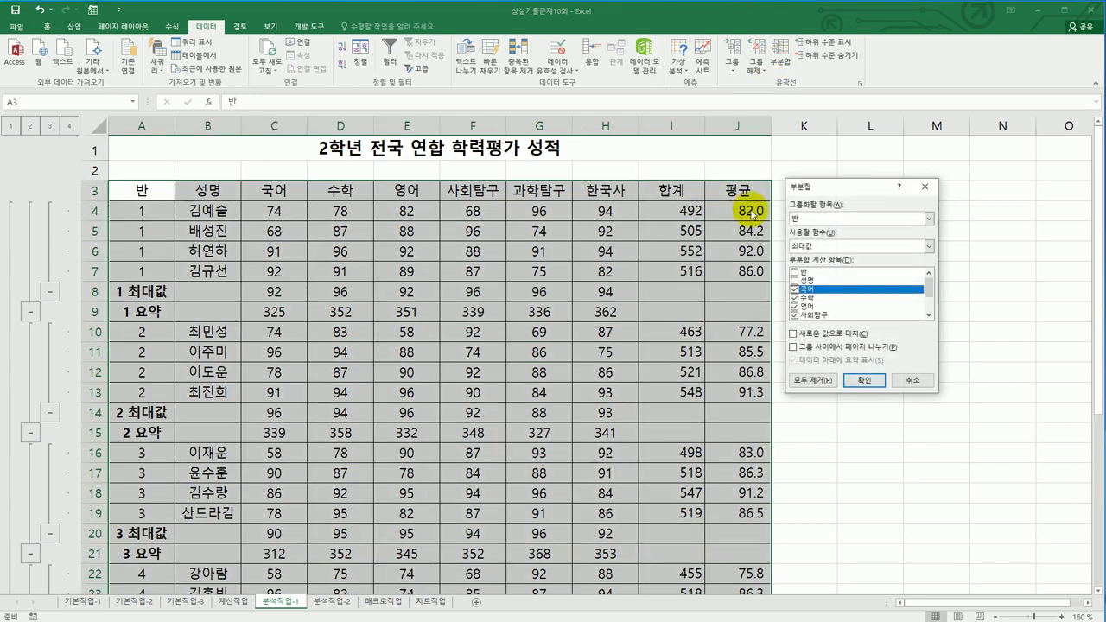
{"action": "left_click", "coordinate": [807, 379]}
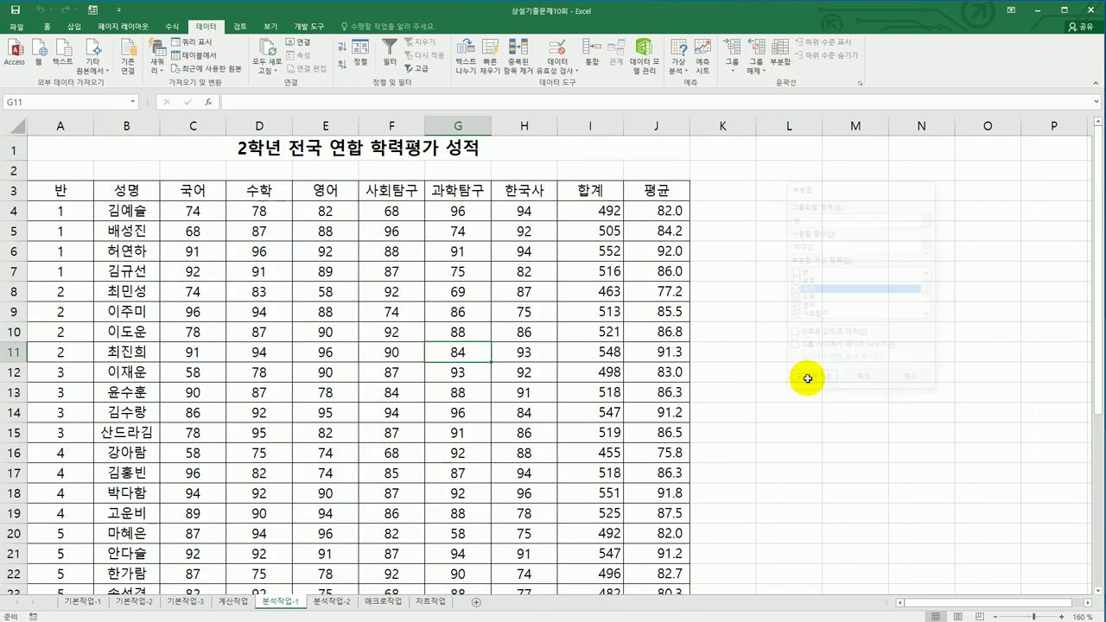
{"action": "left_click", "coordinate": [788, 64]}
{"action": "left_click", "coordinate": [816, 246]}
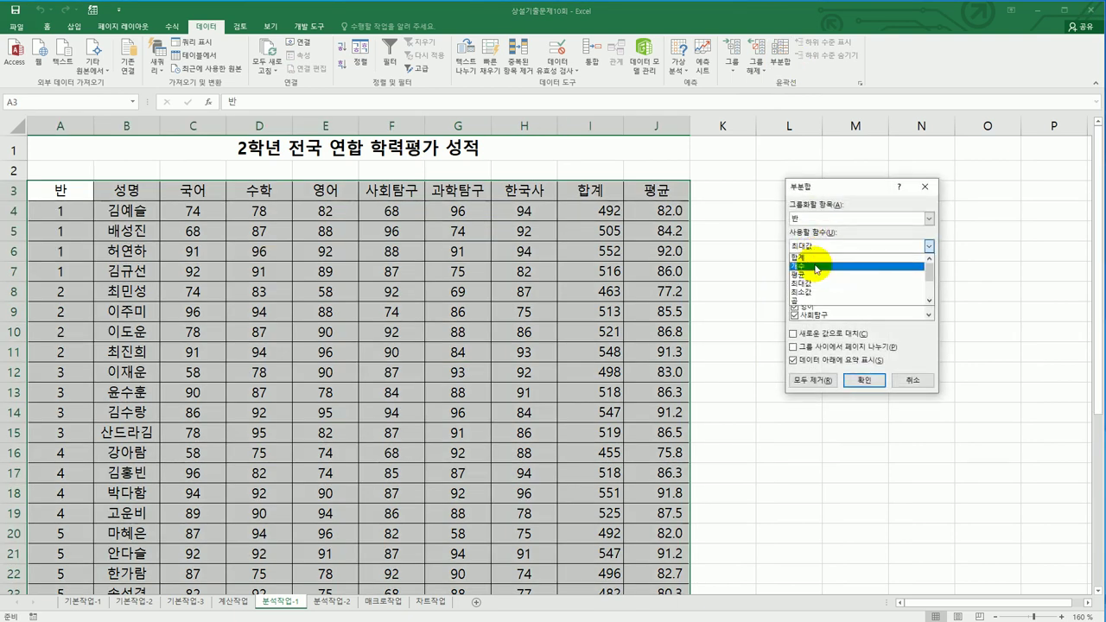
{"action": "left_click", "coordinate": [808, 256]}
{"action": "left_click", "coordinate": [857, 382]}
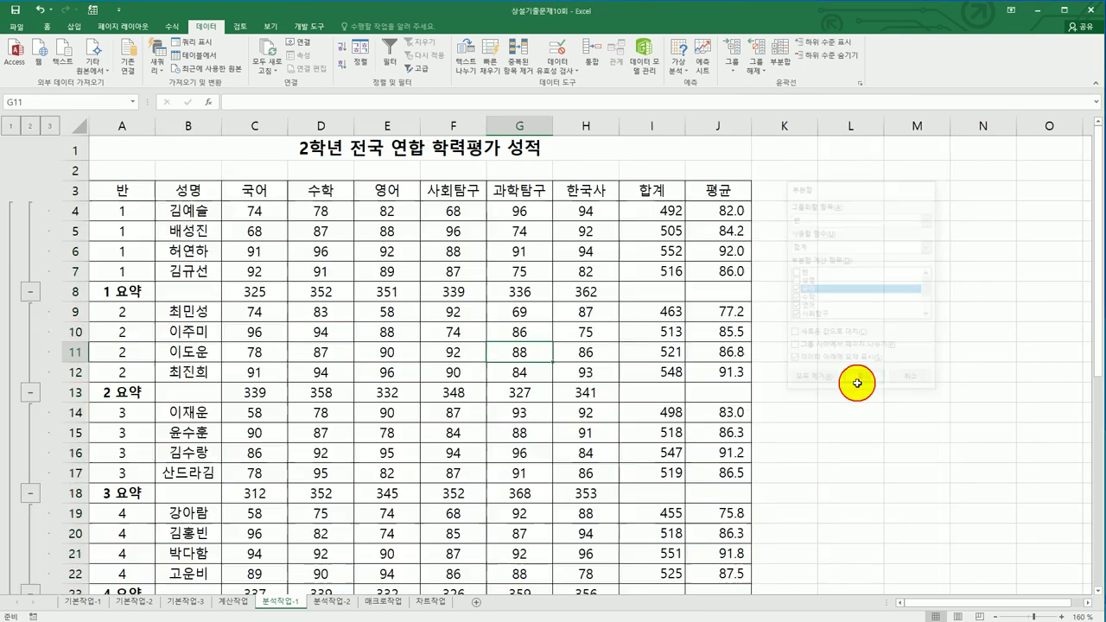
Set up a second subtotal by 반 with the 최대값 function and exclude all six subjects and 합계 from its fields
{"action": "left_click", "coordinate": [780, 62]}
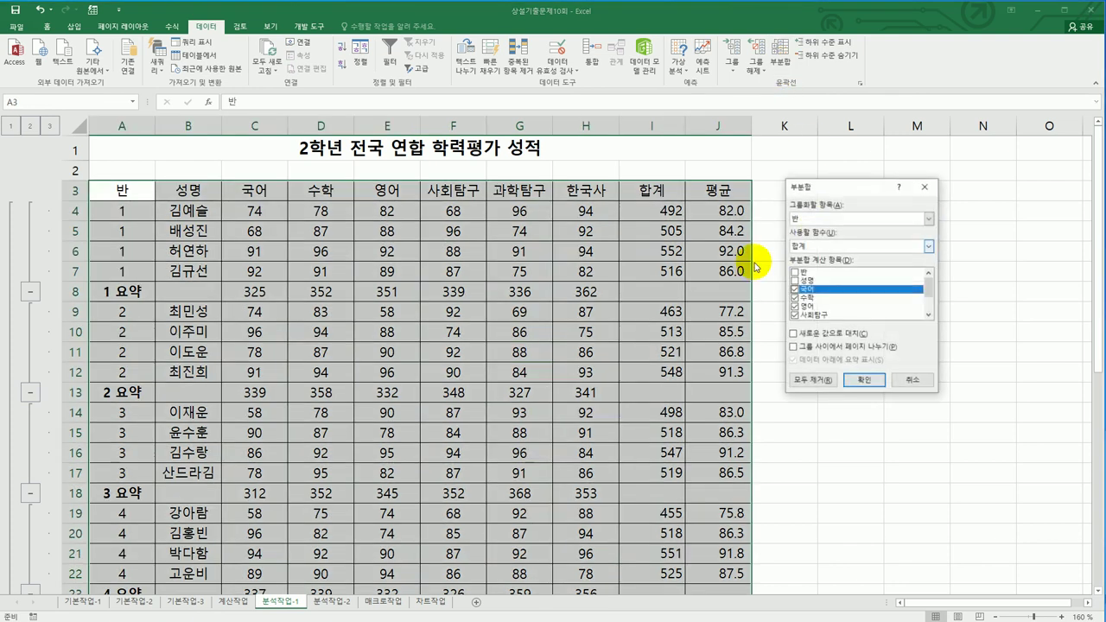
{"action": "left_click", "coordinate": [815, 246]}
{"action": "left_click", "coordinate": [812, 284]}
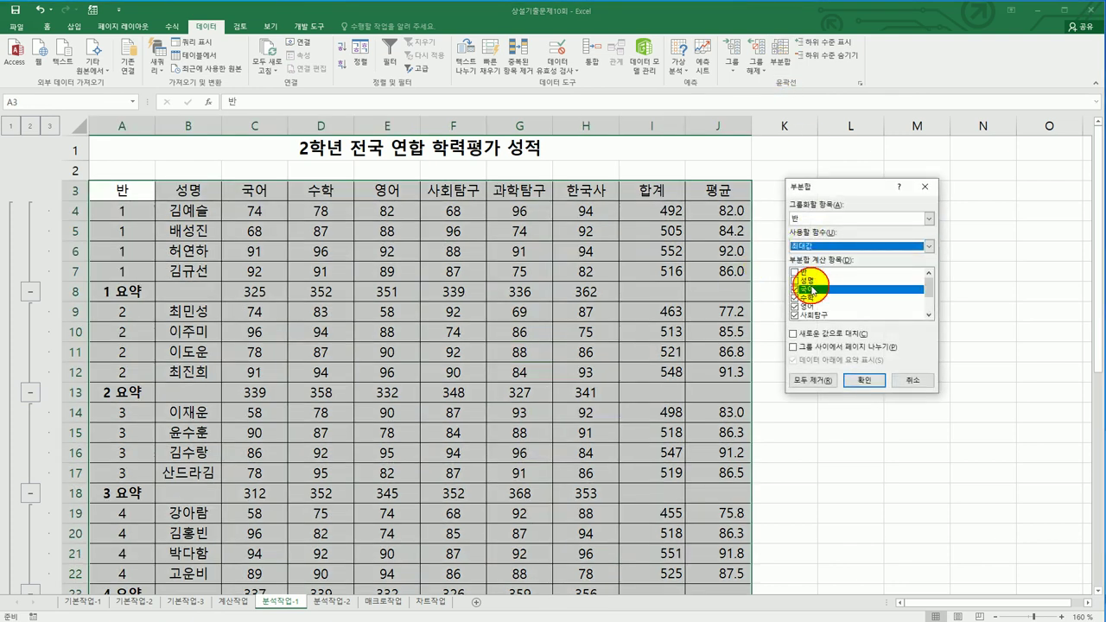
{"action": "left_click", "coordinate": [794, 289]}
{"action": "left_click", "coordinate": [793, 297]}
{"action": "left_click", "coordinate": [794, 306]}
{"action": "left_click", "coordinate": [794, 315]}
{"action": "left_click", "coordinate": [927, 316]}
{"action": "left_click", "coordinate": [928, 316]}
{"action": "left_click", "coordinate": [794, 298]}
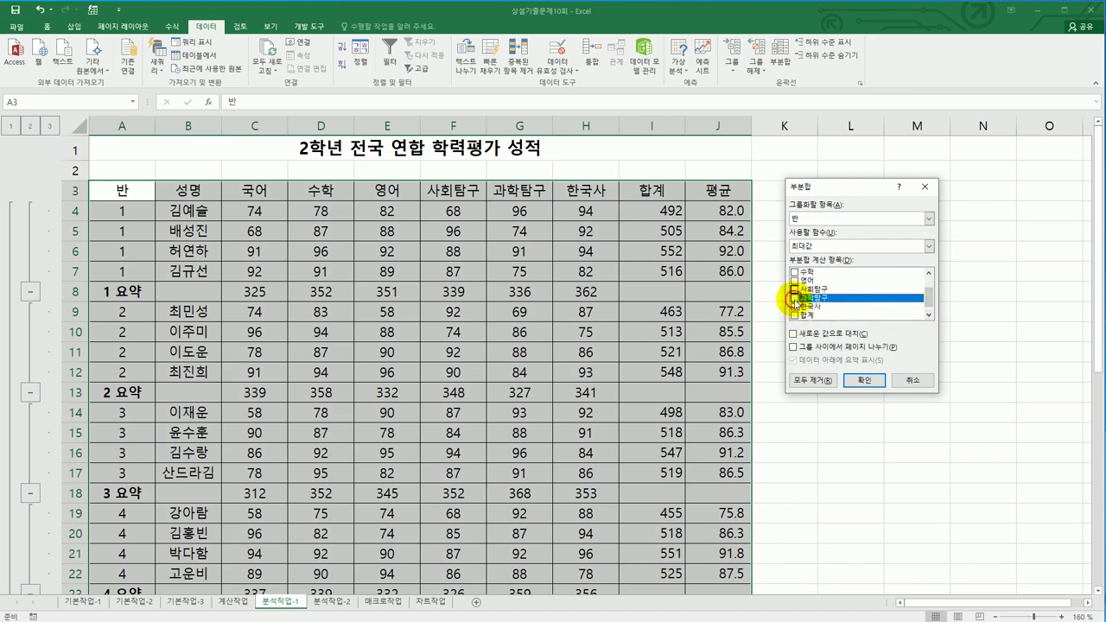
{"action": "left_click", "coordinate": [794, 307]}
{"action": "left_click", "coordinate": [795, 315]}
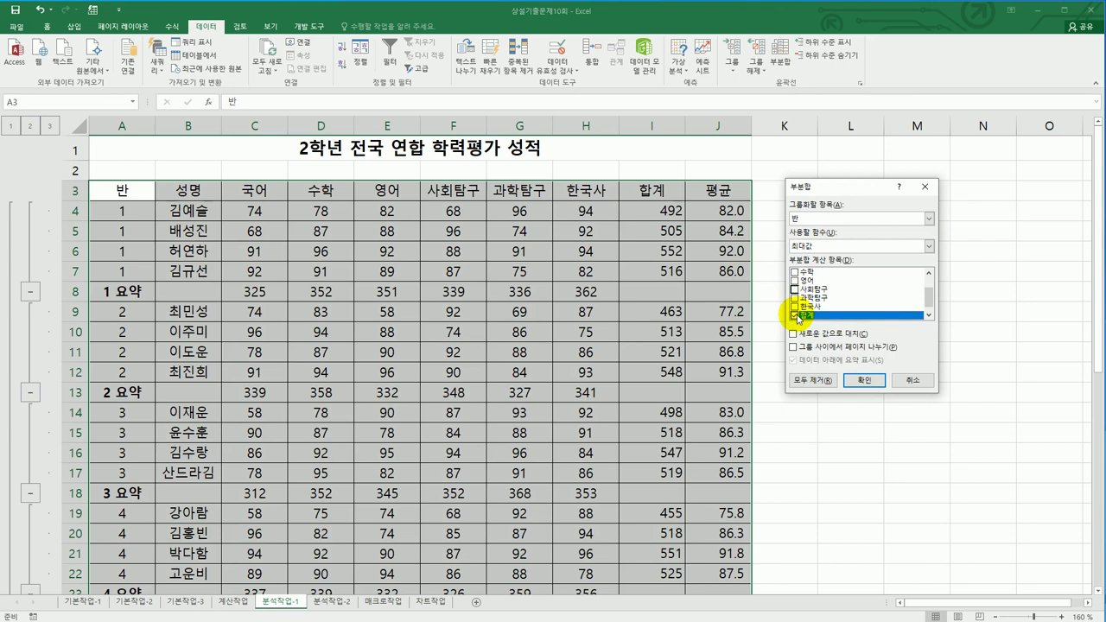
{"action": "left_click", "coordinate": [794, 315]}
Include only 평균 in the 최대값 subtotal and apply it without replacing the current subtotals
{"action": "left_click", "coordinate": [928, 315]}
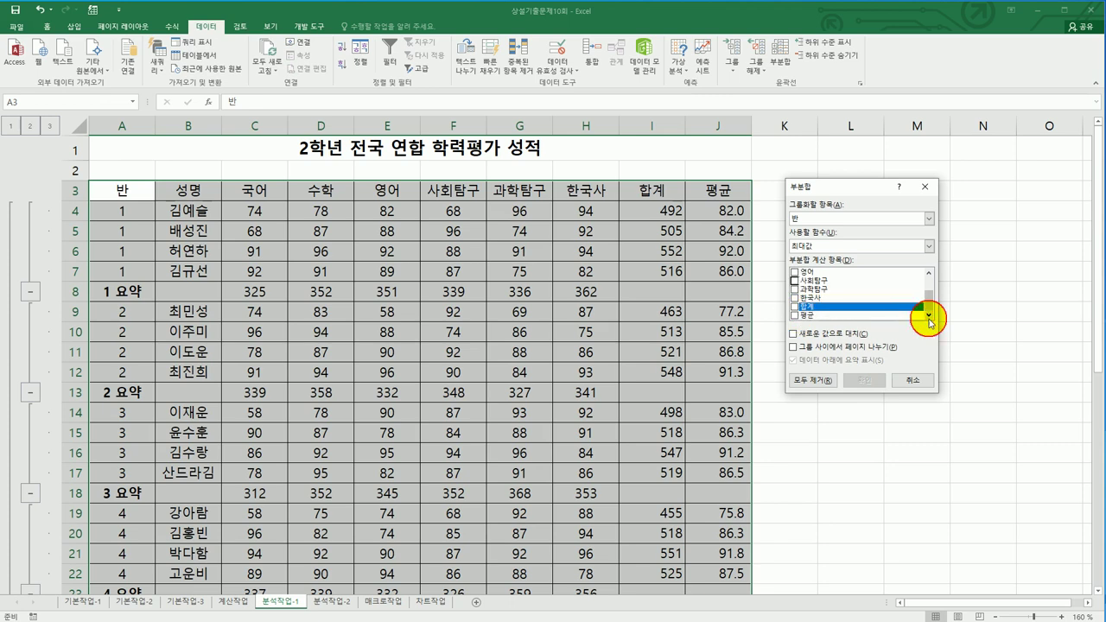
{"action": "left_click", "coordinate": [794, 316]}
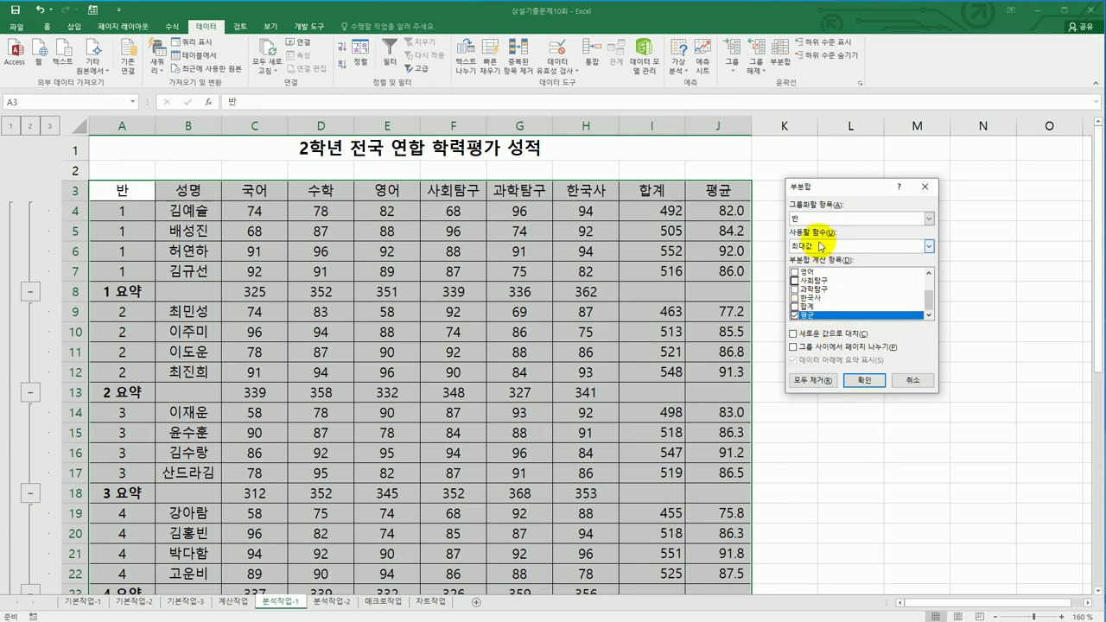
{"action": "left_click", "coordinate": [864, 380]}
{"action": "scroll", "coordinate": [864, 363], "scroll_direction": "down", "scroll_amount": 3}
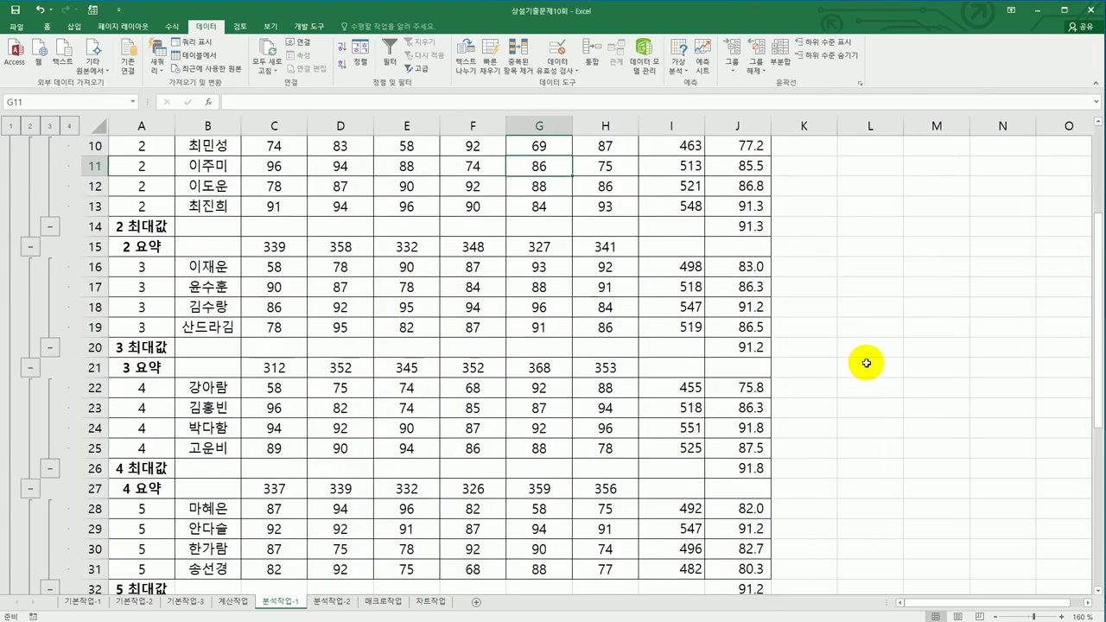
{"action": "scroll", "coordinate": [865, 363], "scroll_direction": "down", "scroll_amount": 2}
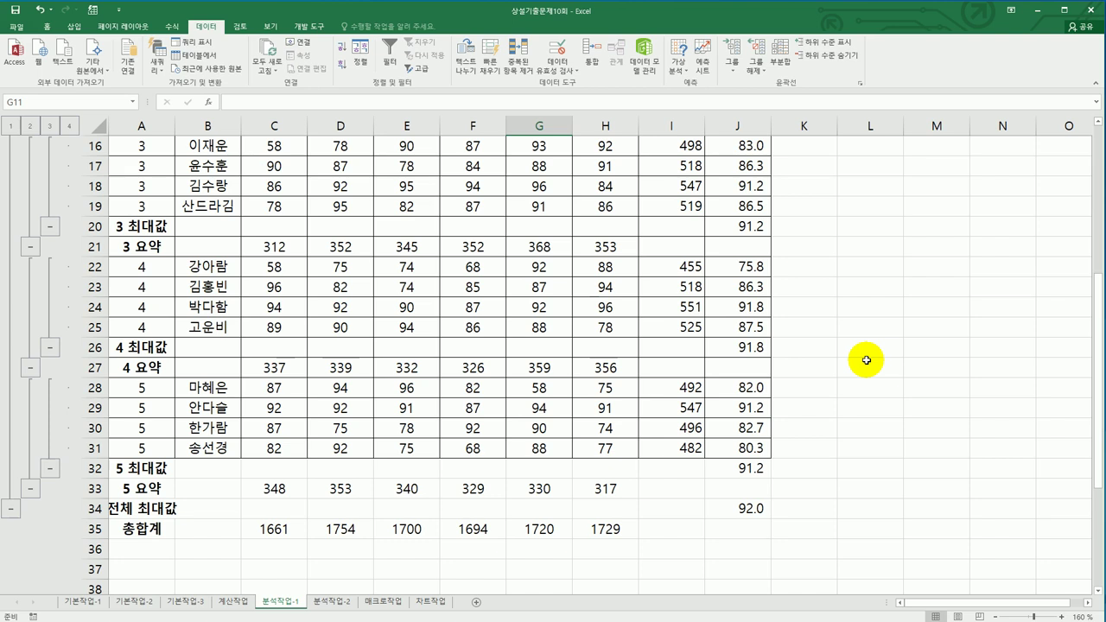
Examine on the 분석작업-2 sheet how the 판매수량 row and 판매단가 column relate to cells B3 and B2 and the 판매수익 formula in B9
{"action": "left_click", "coordinate": [329, 602]}
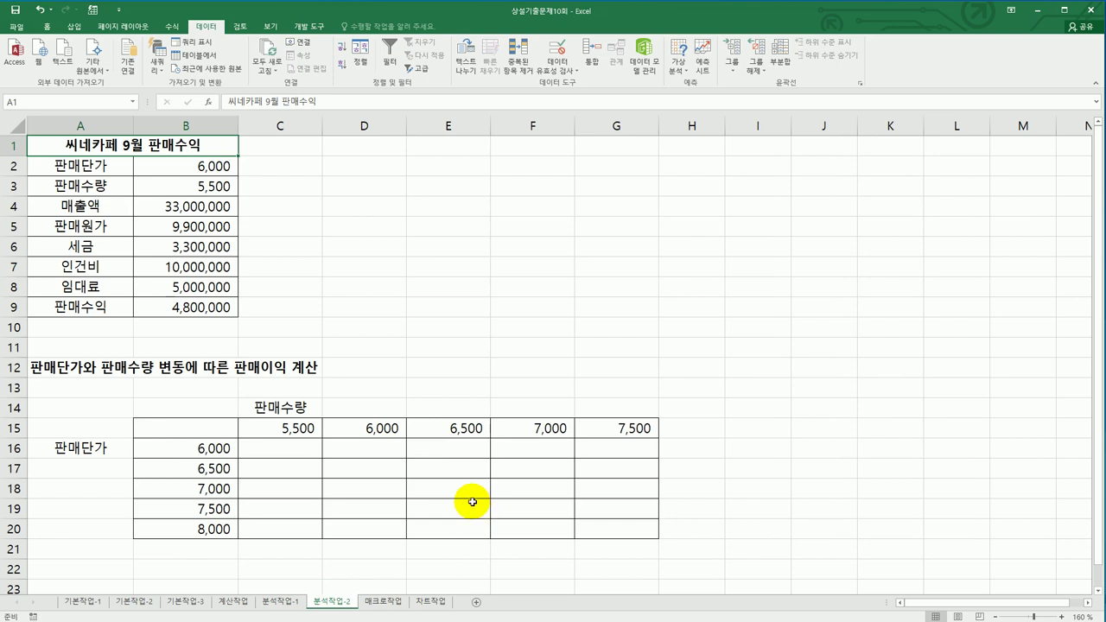
{"action": "left_click_drag", "start_coordinate": [261, 426], "coordinate": [622, 438]}
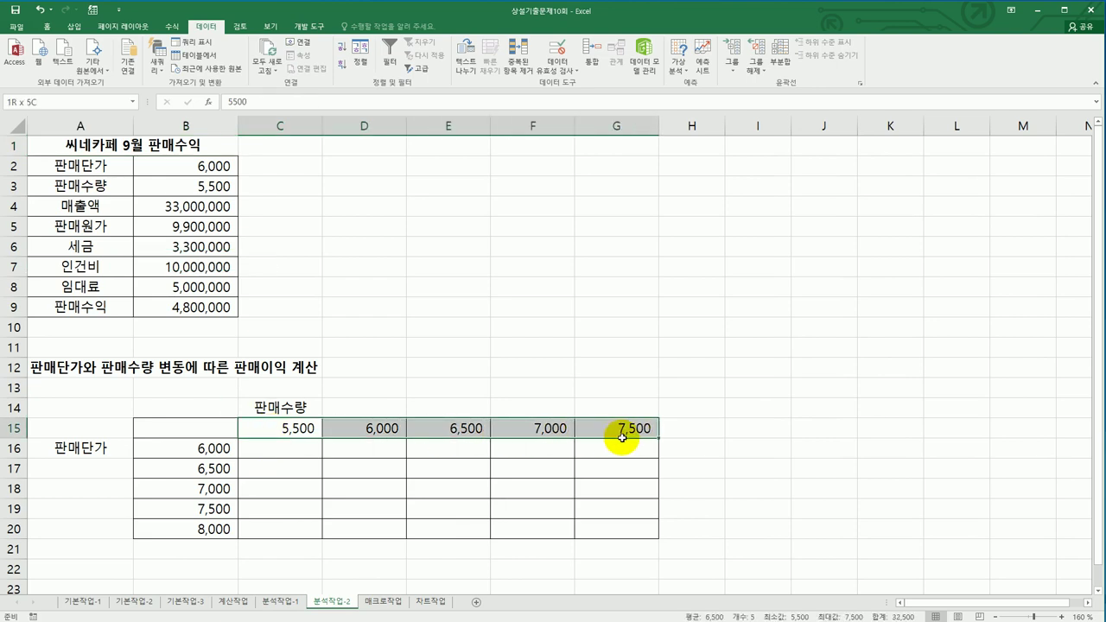
{"action": "left_click_drag", "start_coordinate": [221, 448], "coordinate": [217, 529]}
{"action": "left_click", "coordinate": [295, 432]}
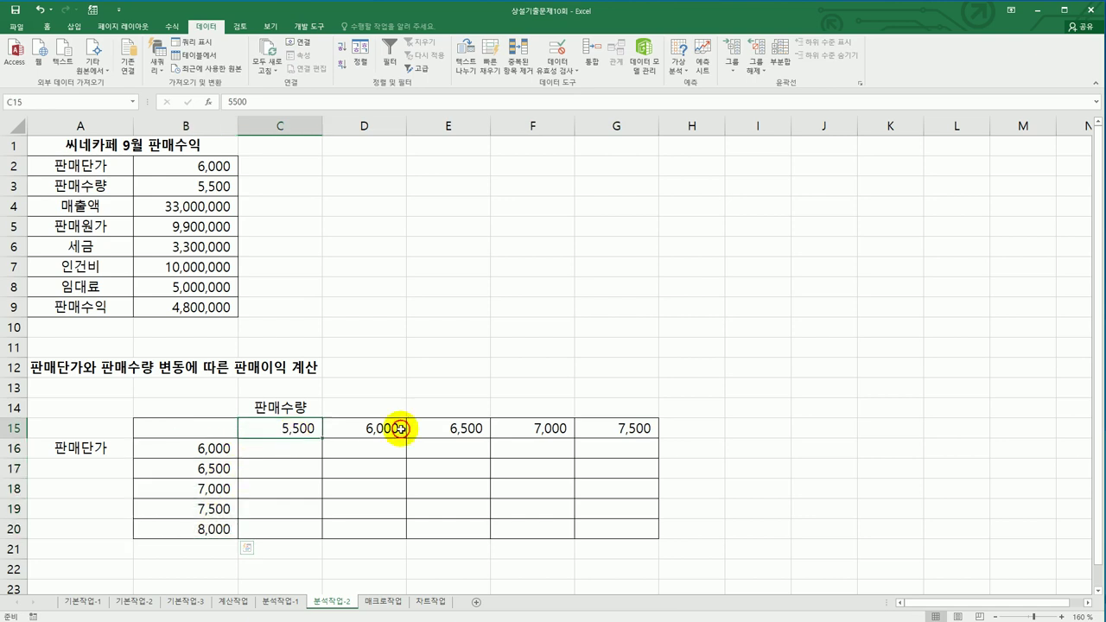
{"action": "left_click_drag", "start_coordinate": [296, 432], "coordinate": [495, 427]}
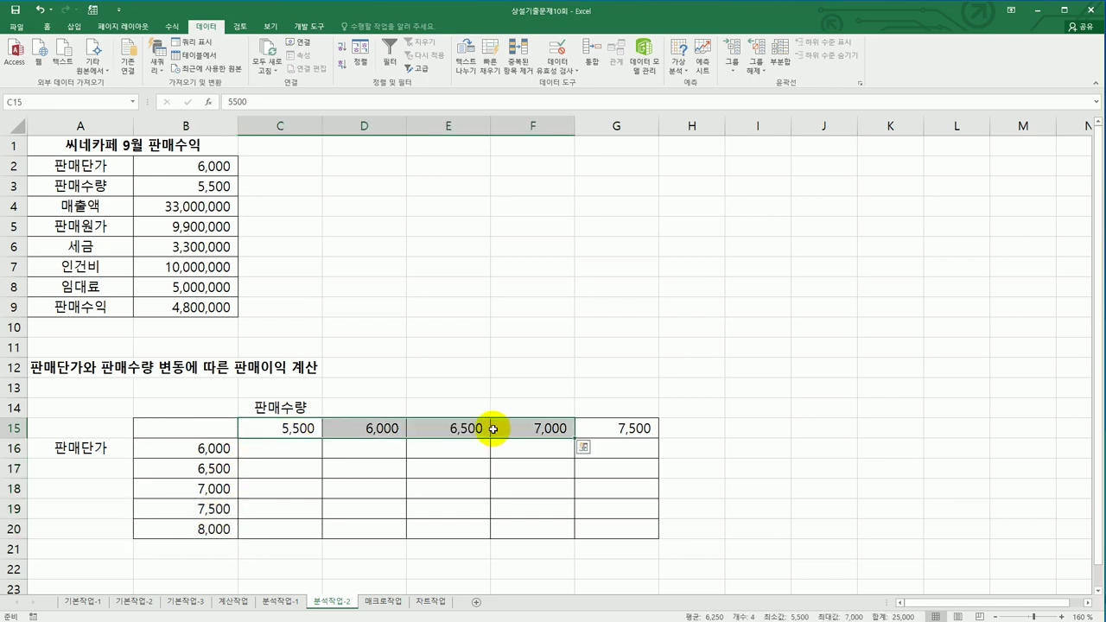
{"action": "left_click", "coordinate": [166, 187]}
{"action": "left_click_drag", "start_coordinate": [170, 450], "coordinate": [182, 529]}
{"action": "left_click", "coordinate": [178, 165]}
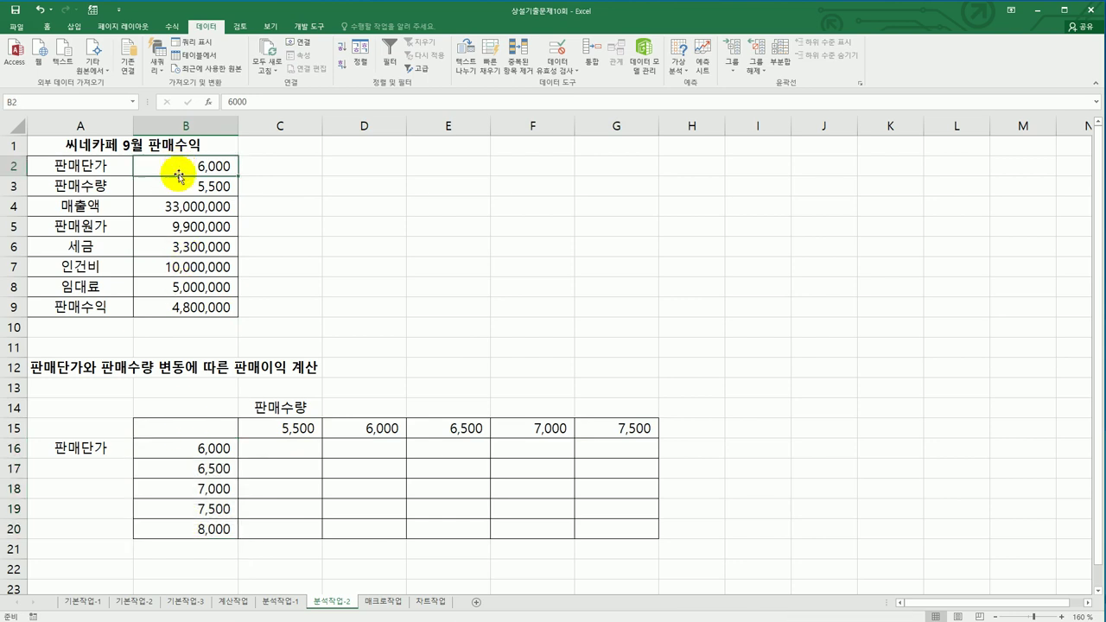
{"action": "left_click", "coordinate": [185, 309]}
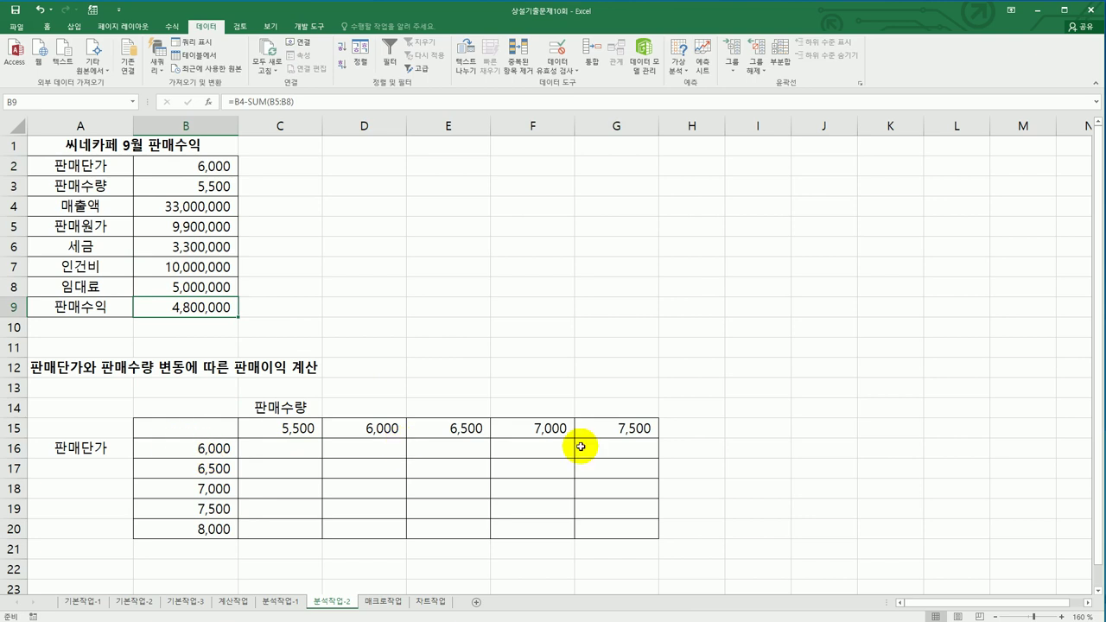
{"action": "left_click", "coordinate": [203, 428]}
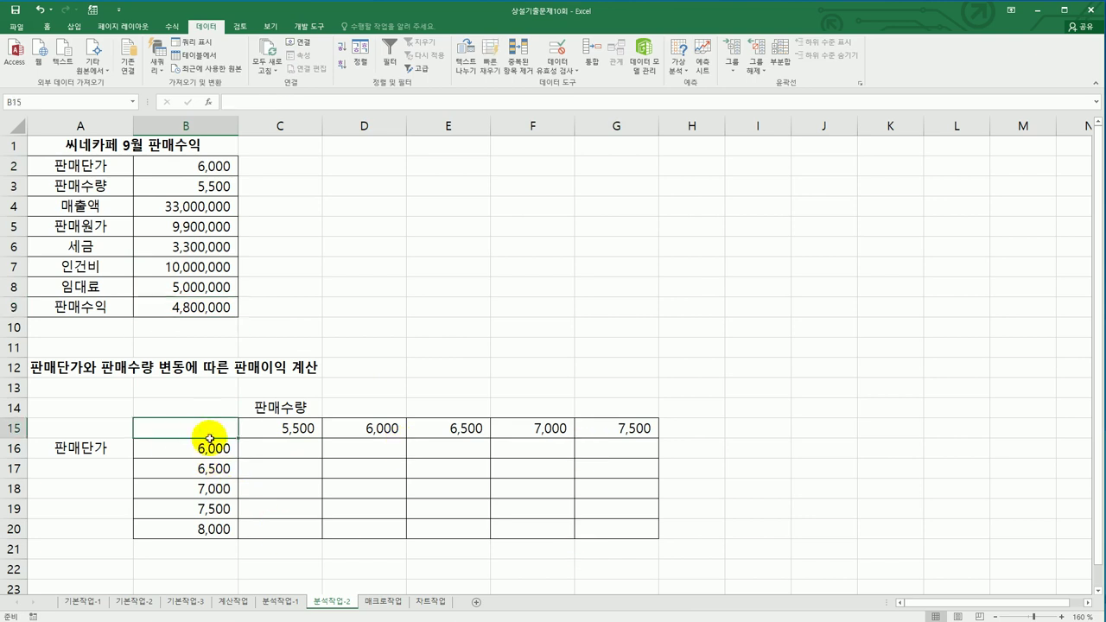
{"action": "left_click", "coordinate": [207, 310]}
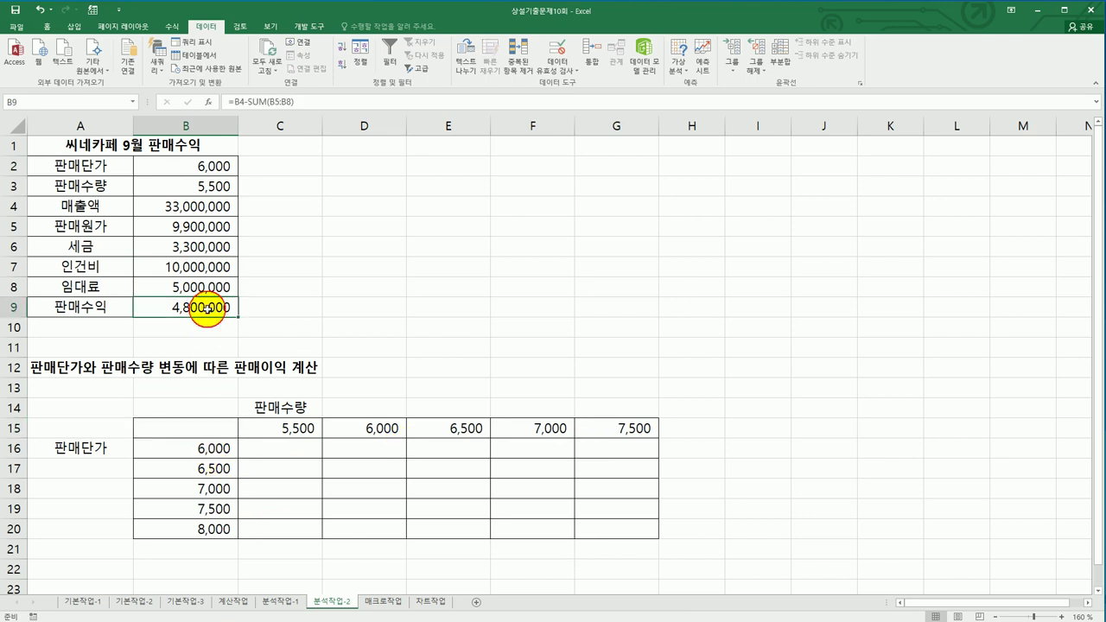
{"action": "left_click", "coordinate": [199, 429]}
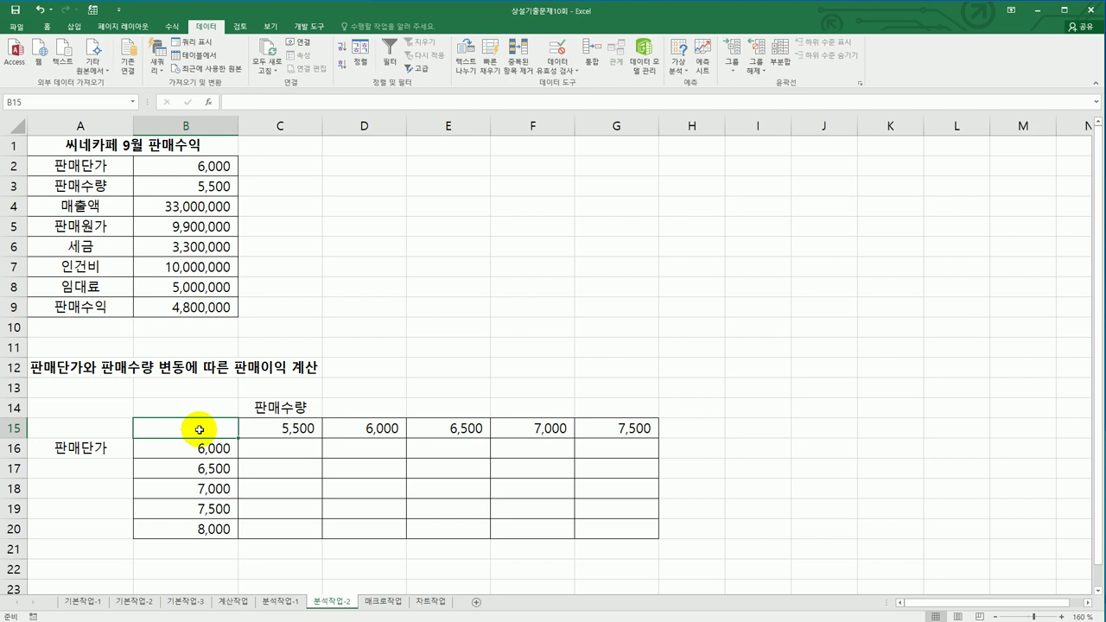
{"action": "left_click", "coordinate": [202, 311]}
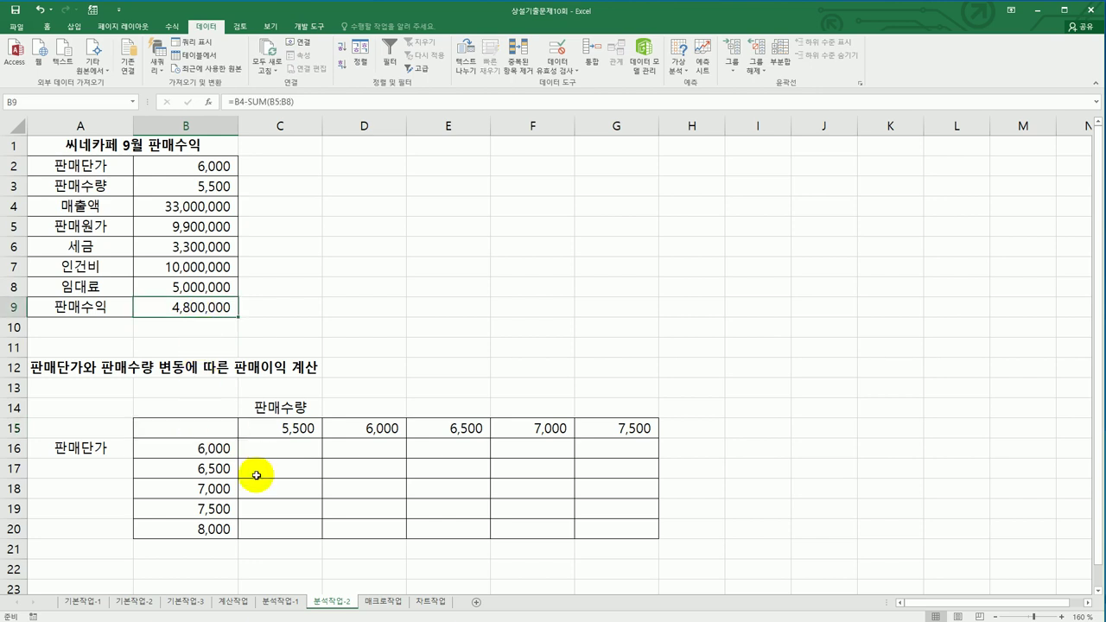
Link the corner cell B15 of the profit table to 판매수익 with the formula =B9
{"action": "left_click", "coordinate": [207, 428]}
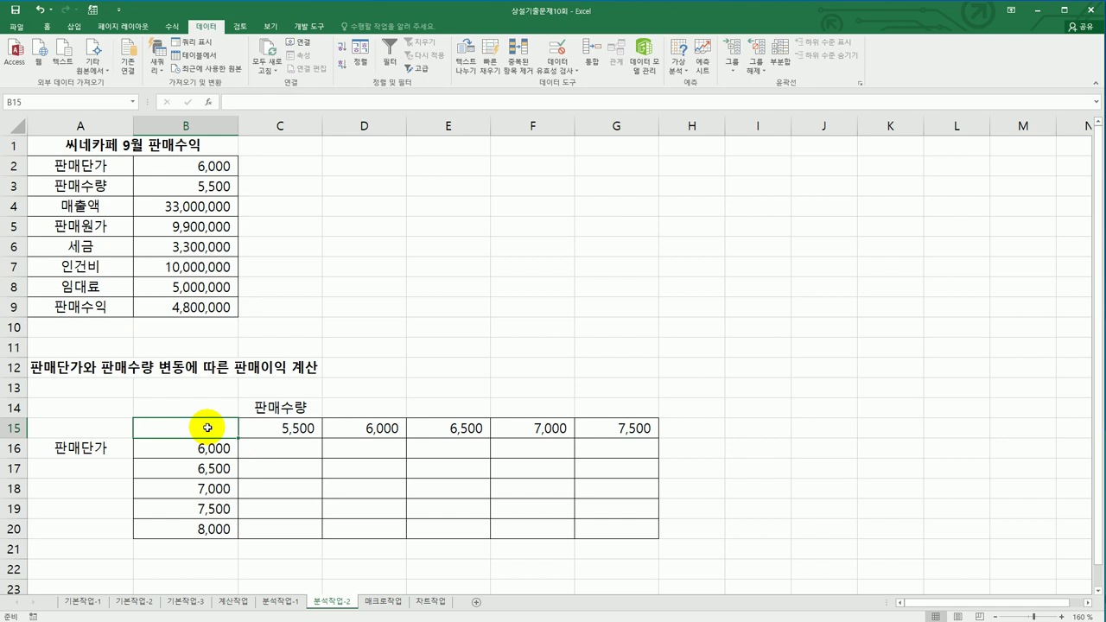
{"action": "type", "text": "="}
{"action": "left_click", "coordinate": [212, 308]}
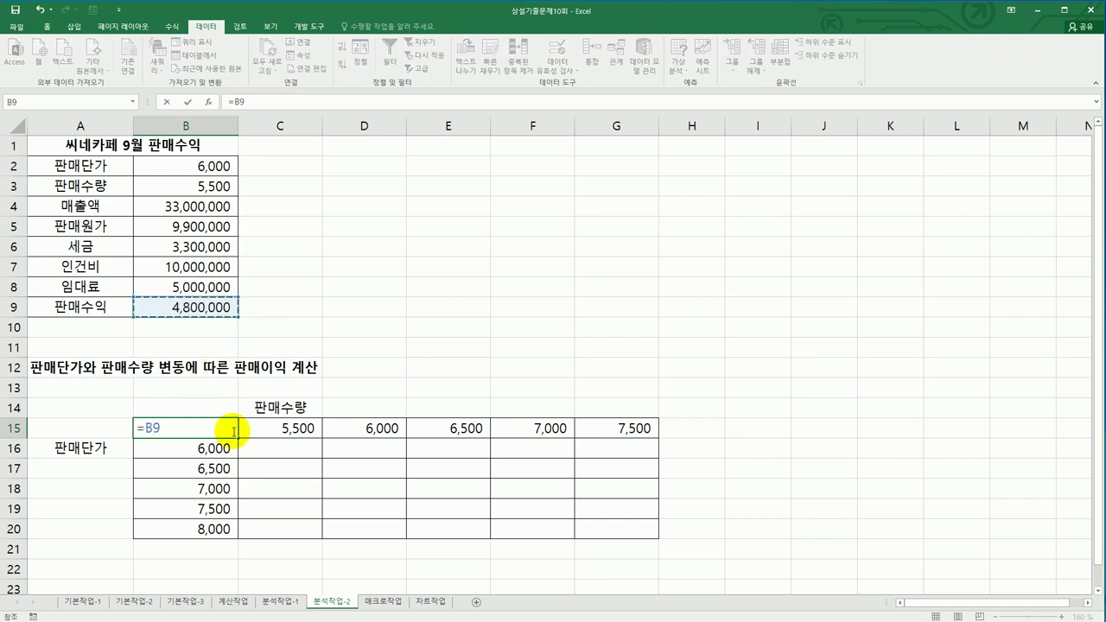
{"action": "key", "text": "Return"}
Create a what-if data table over B15:G20 with row input cell $B$3 and column input cell $B$2
{"action": "left_click_drag", "start_coordinate": [233, 429], "coordinate": [602, 525]}
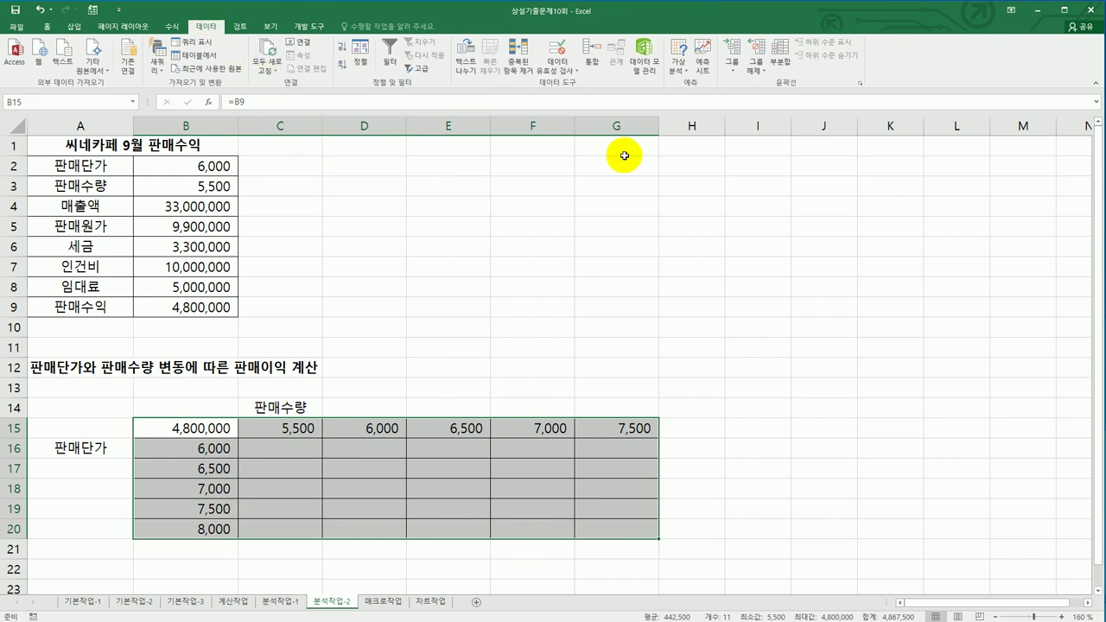
{"action": "left_click", "coordinate": [682, 76]}
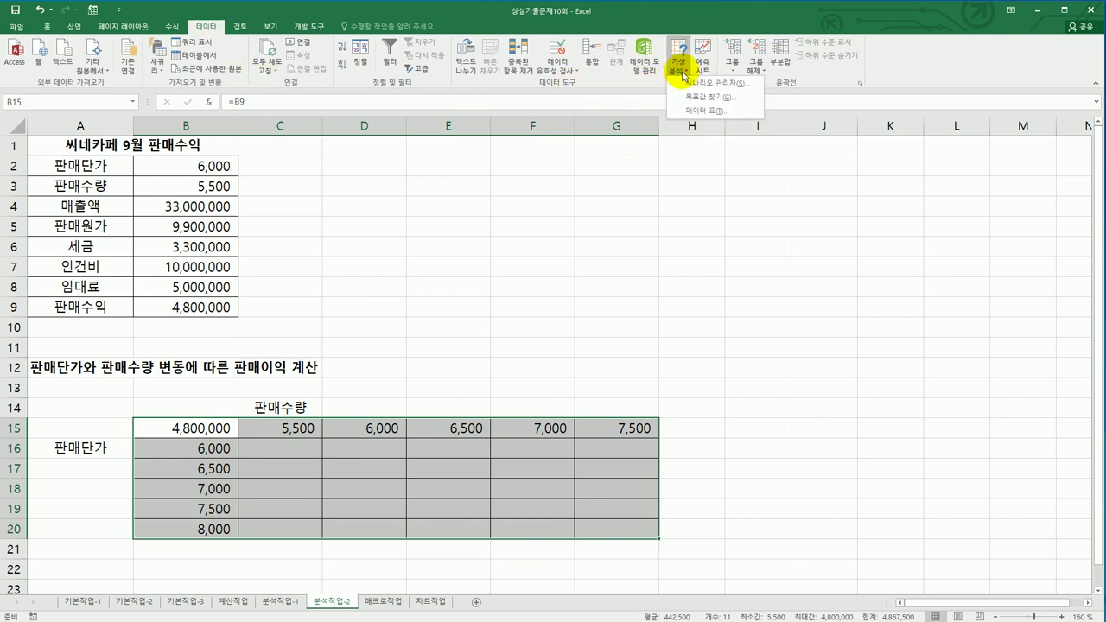
{"action": "left_click", "coordinate": [696, 112]}
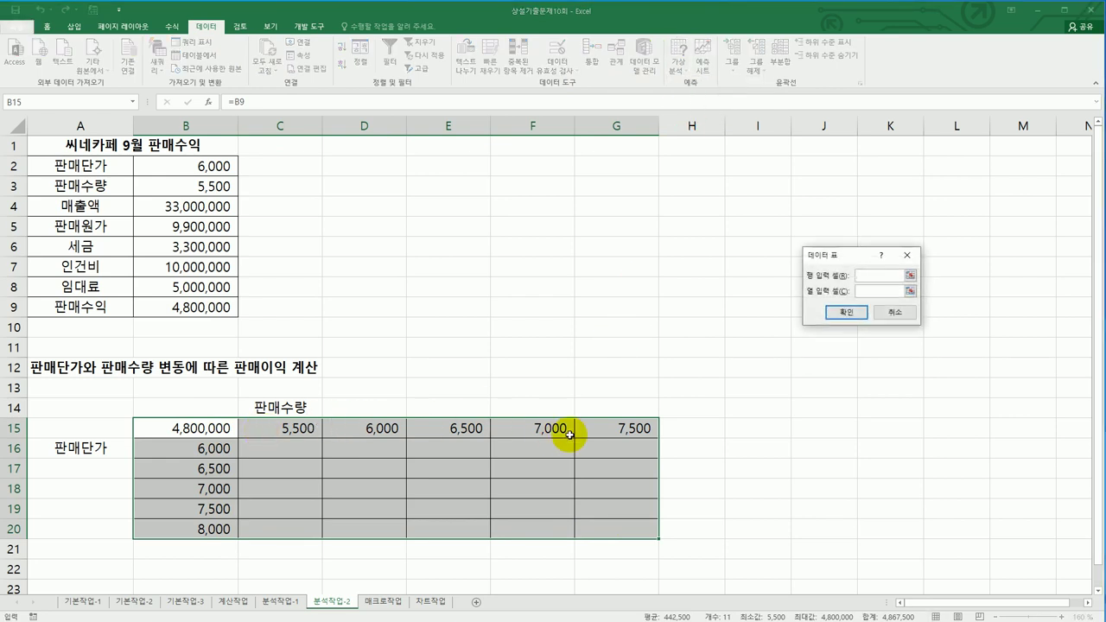
{"action": "left_click", "coordinate": [175, 186]}
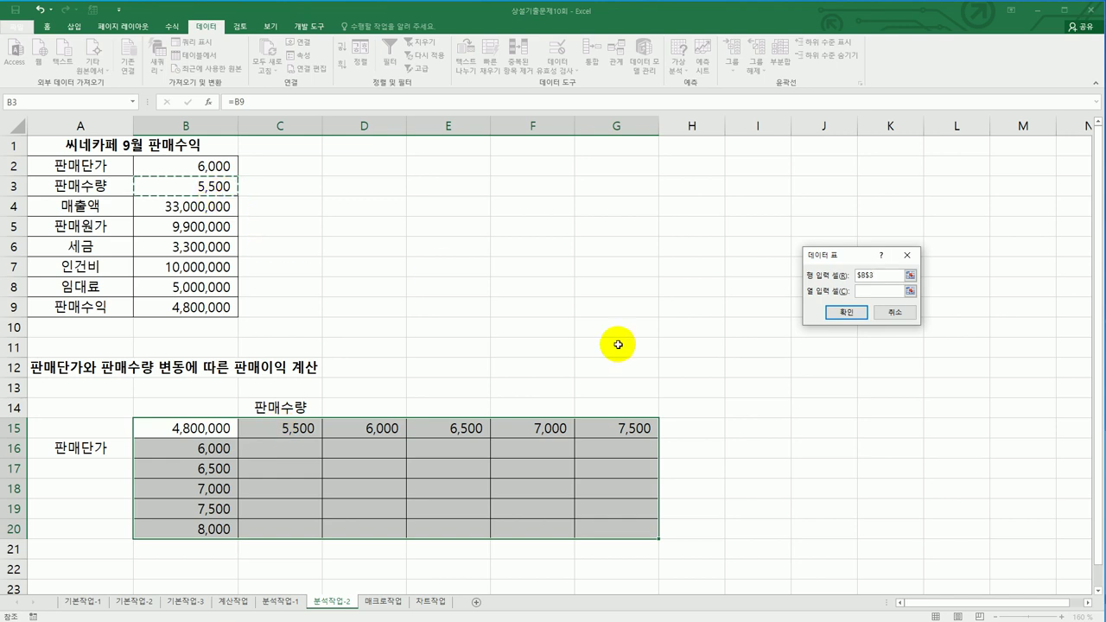
{"action": "left_click", "coordinate": [872, 291]}
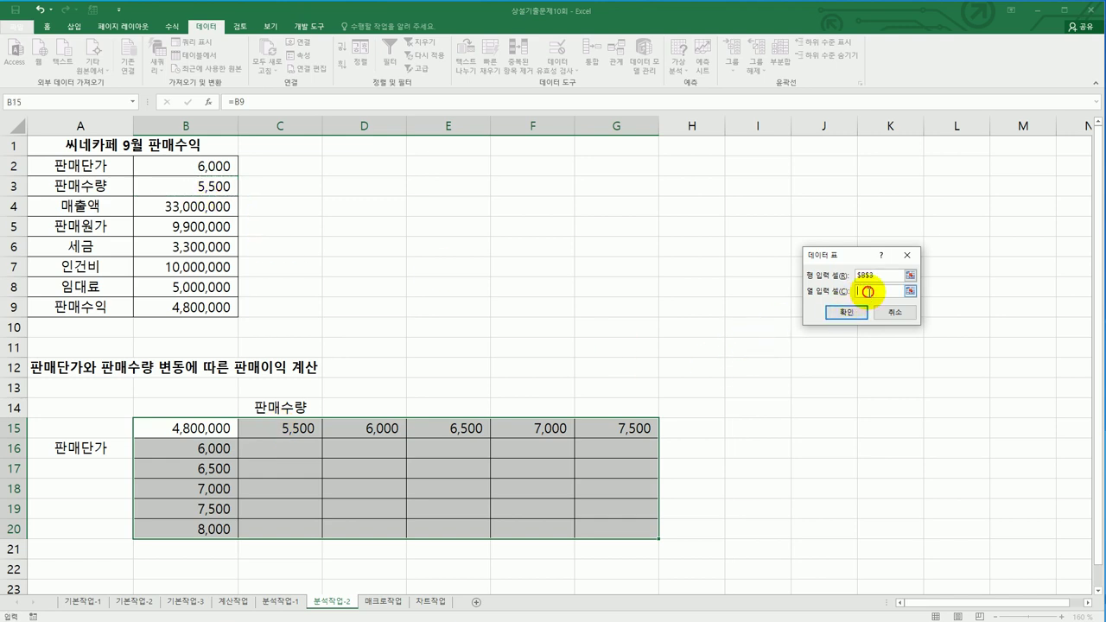
{"action": "left_click", "coordinate": [181, 170]}
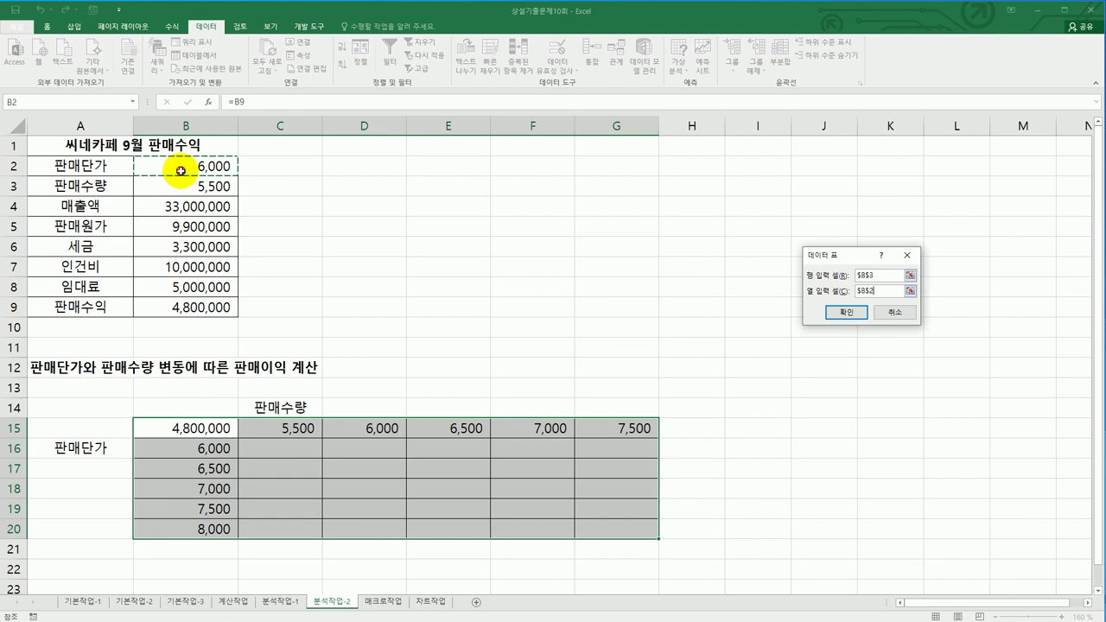
{"action": "left_click", "coordinate": [848, 312]}
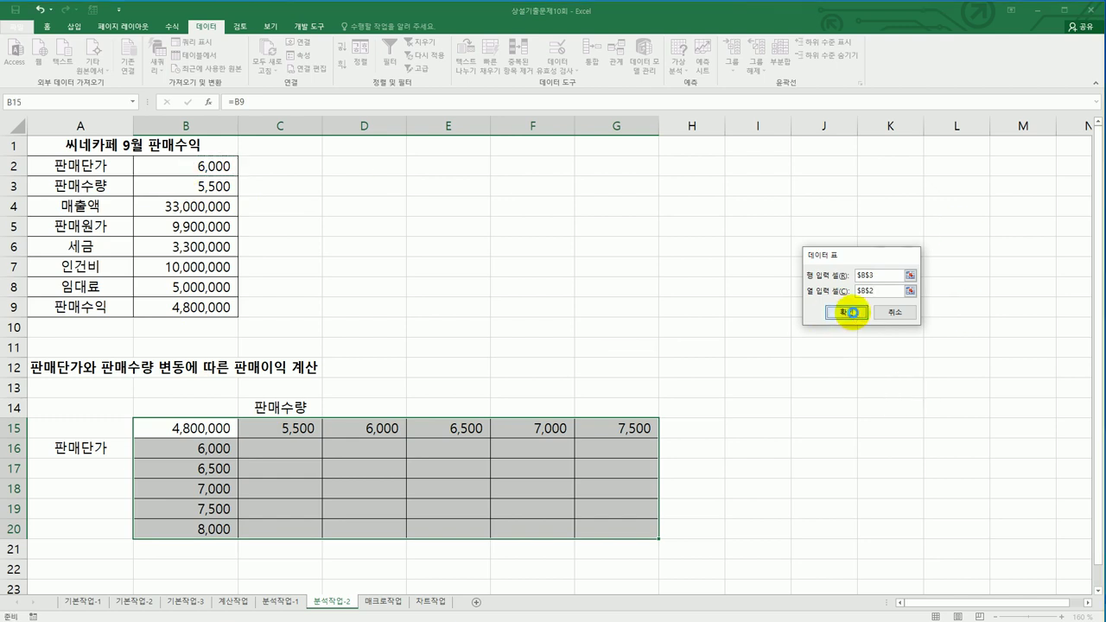
{"action": "left_click", "coordinate": [624, 528]}
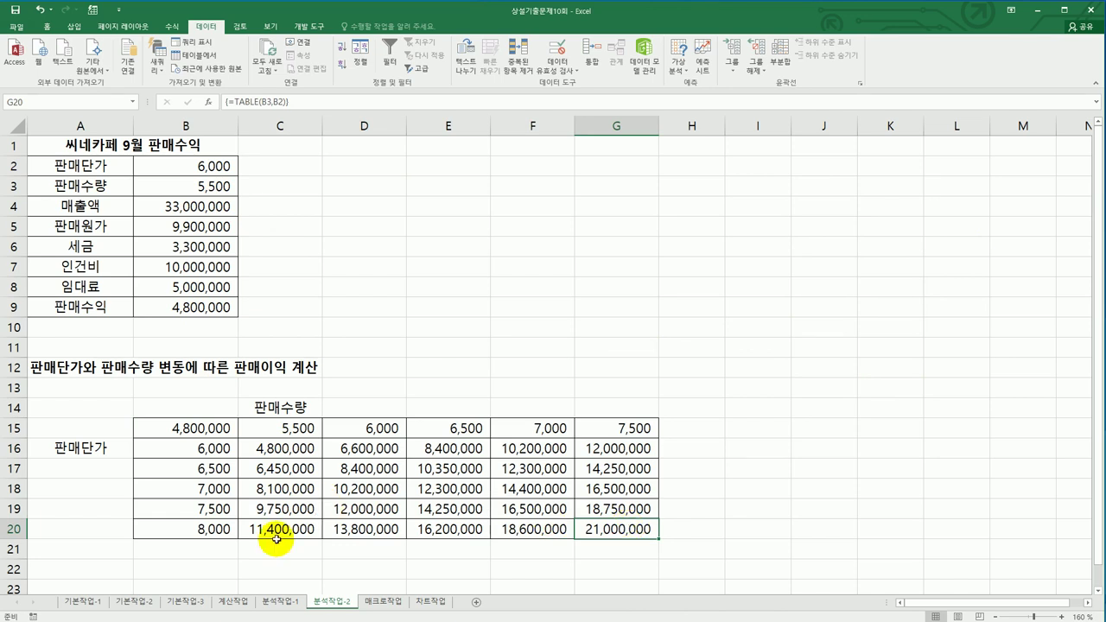
On the 매크로작업 sheet, insert a form-control button covering cells G3:H4
{"action": "left_click", "coordinate": [378, 602]}
{"action": "left_click", "coordinate": [543, 412]}
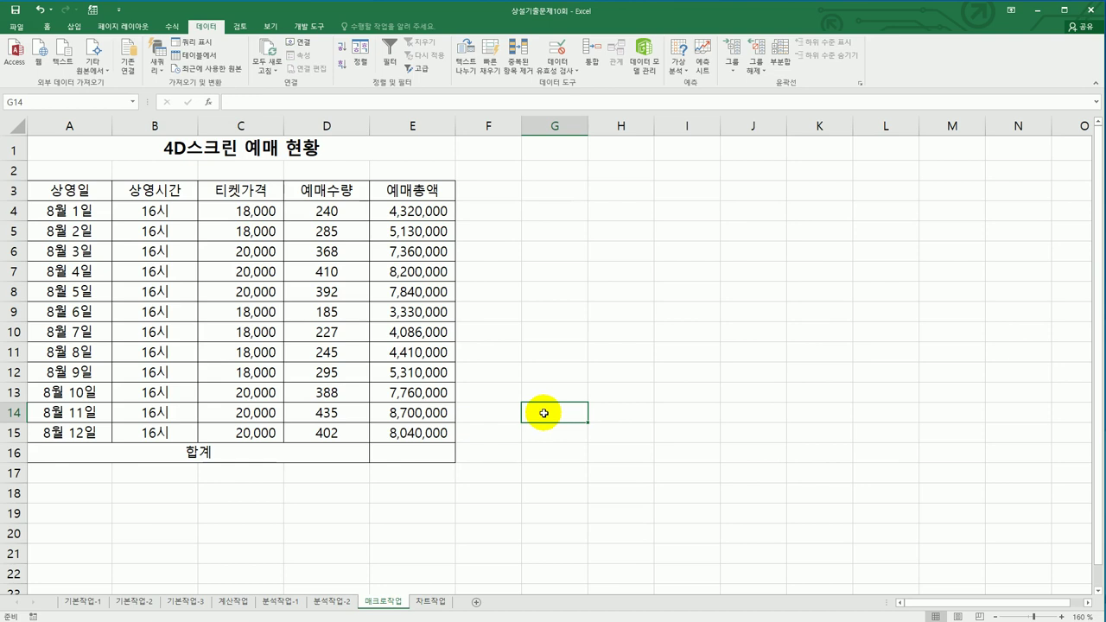
{"action": "left_click", "coordinate": [304, 26]}
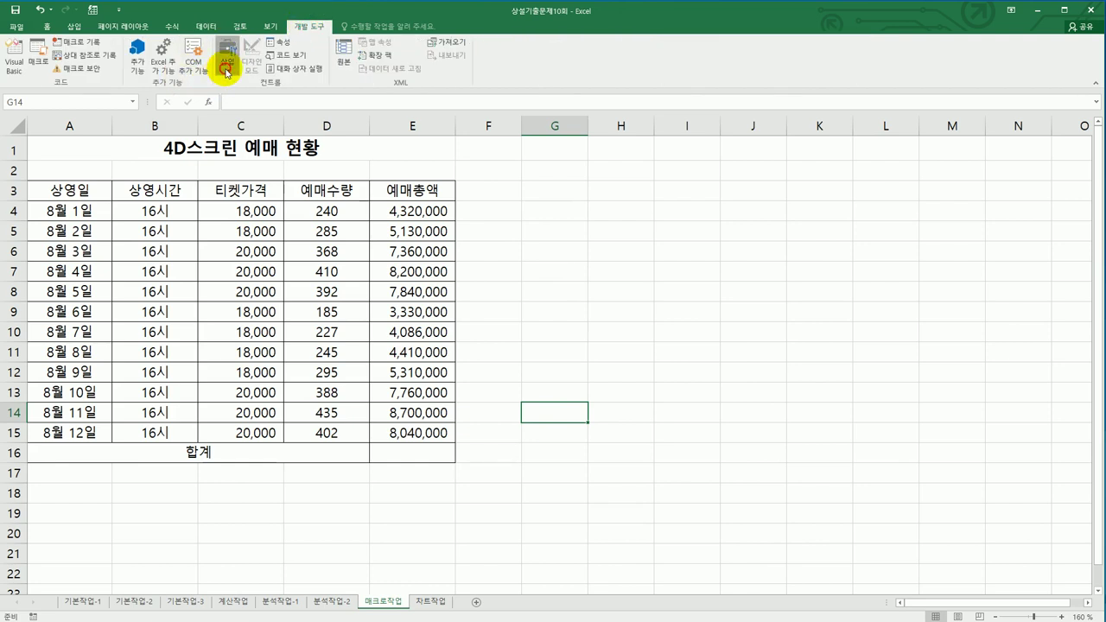
{"action": "left_click", "coordinate": [226, 57]}
{"action": "left_click", "coordinate": [222, 94]}
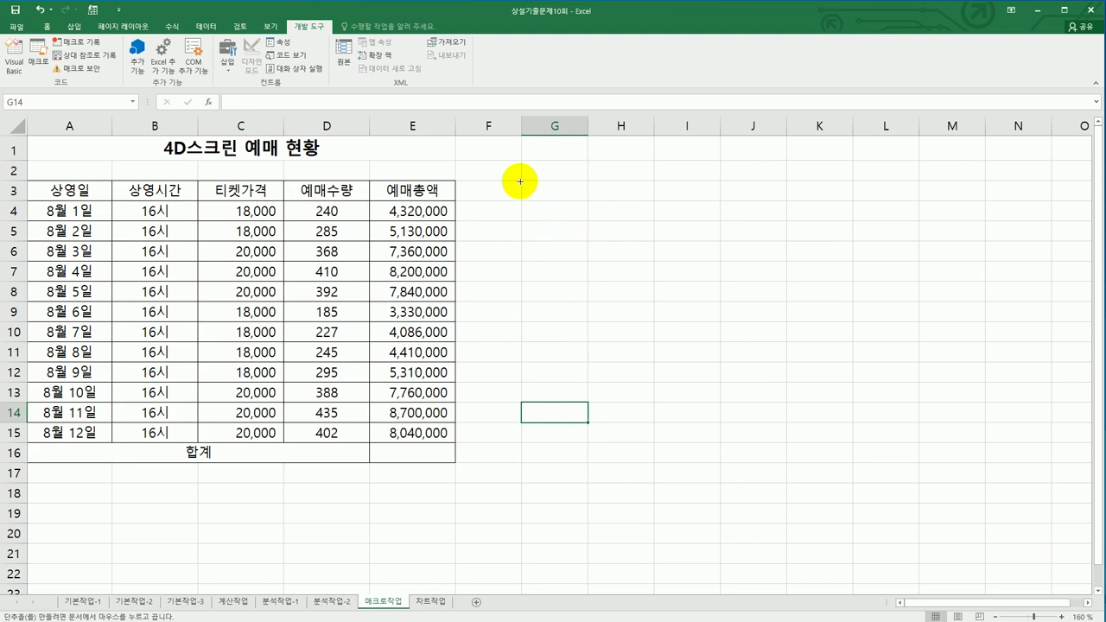
{"action": "left_click_drag", "start_coordinate": [522, 181], "coordinate": [646, 224]}
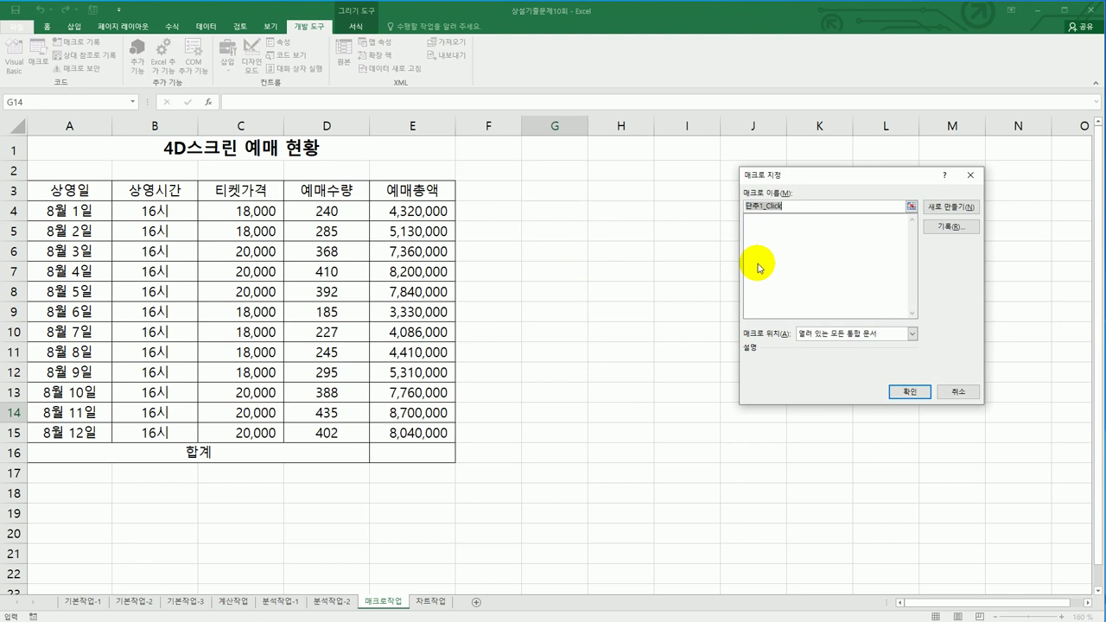
Name the new button's macro 합계 and start recording it in the current workbook
{"action": "type", "text": "gkq"}
{"action": "key", "text": "BackSpace"}
{"action": "key", "text": "BackSpace"}
{"action": "key", "text": "BackSpace"}
{"action": "type", "text": "합계"}
{"action": "left_click", "coordinate": [950, 226]}
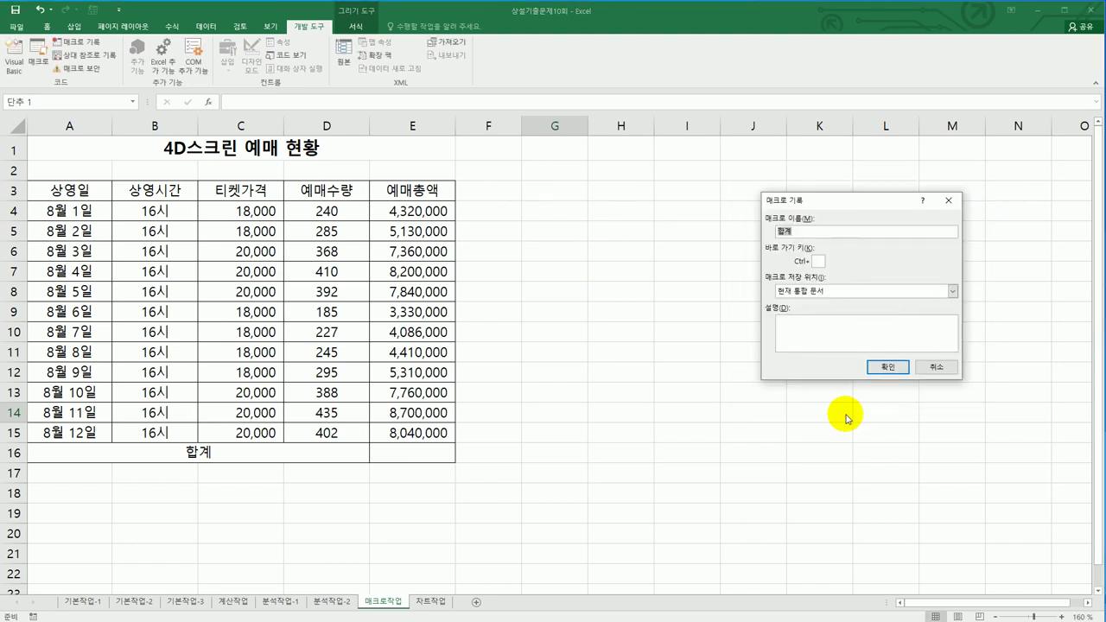
{"action": "left_click", "coordinate": [875, 367]}
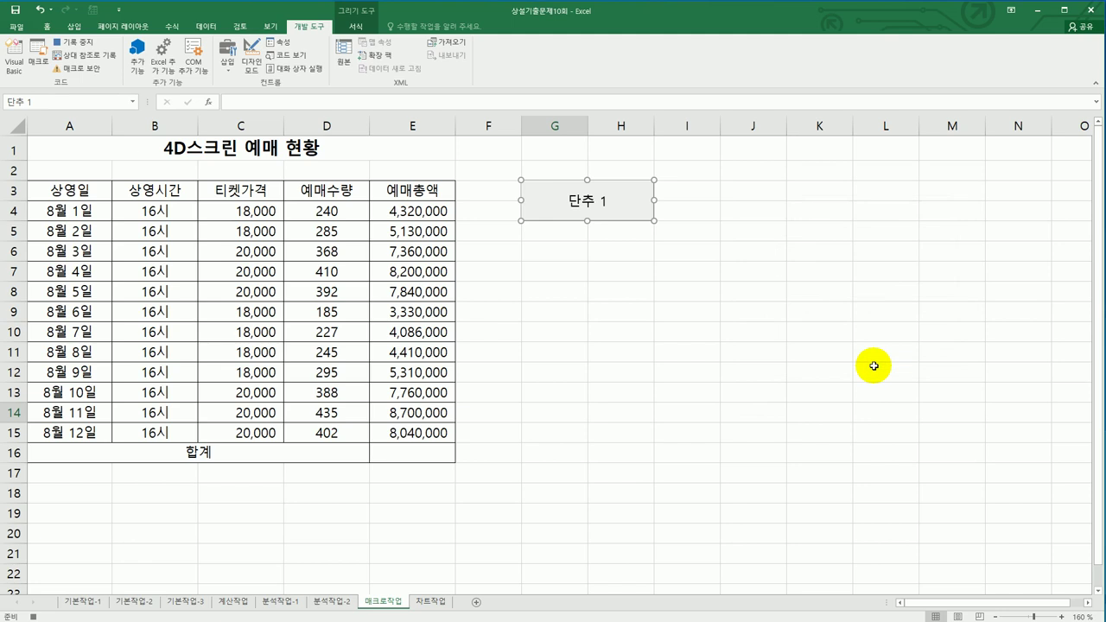
Record the 예매총액 total by applying AutoSum to E4:E16, and stop the recording
{"action": "left_click_drag", "start_coordinate": [426, 207], "coordinate": [428, 454]}
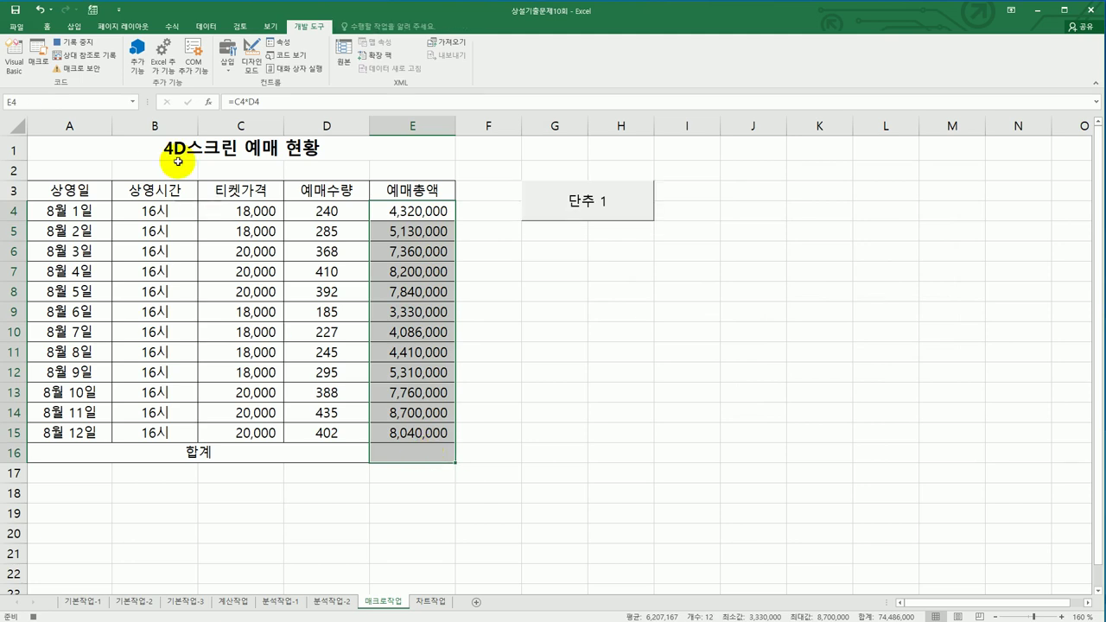
{"action": "left_click", "coordinate": [174, 27]}
{"action": "left_click", "coordinate": [48, 51]}
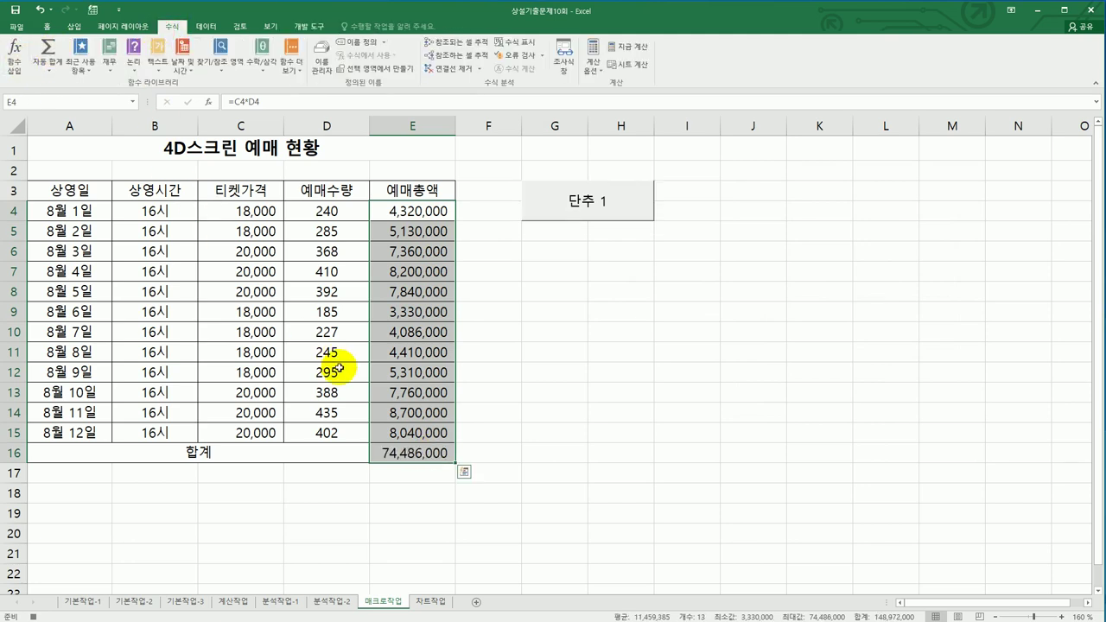
{"action": "left_click", "coordinate": [394, 452]}
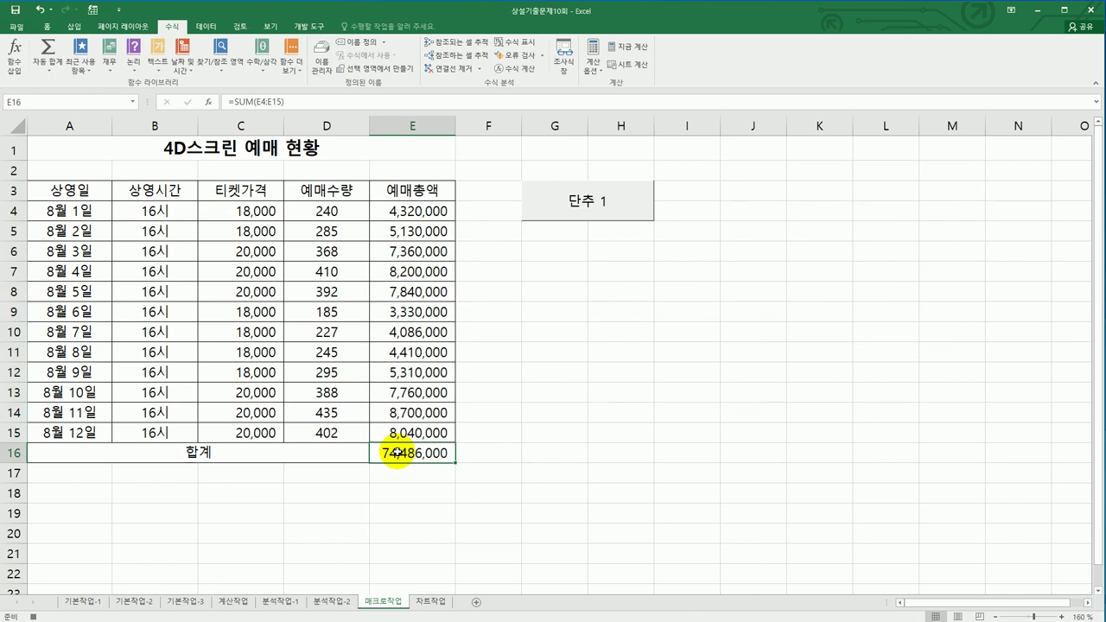
{"action": "left_click", "coordinate": [306, 28]}
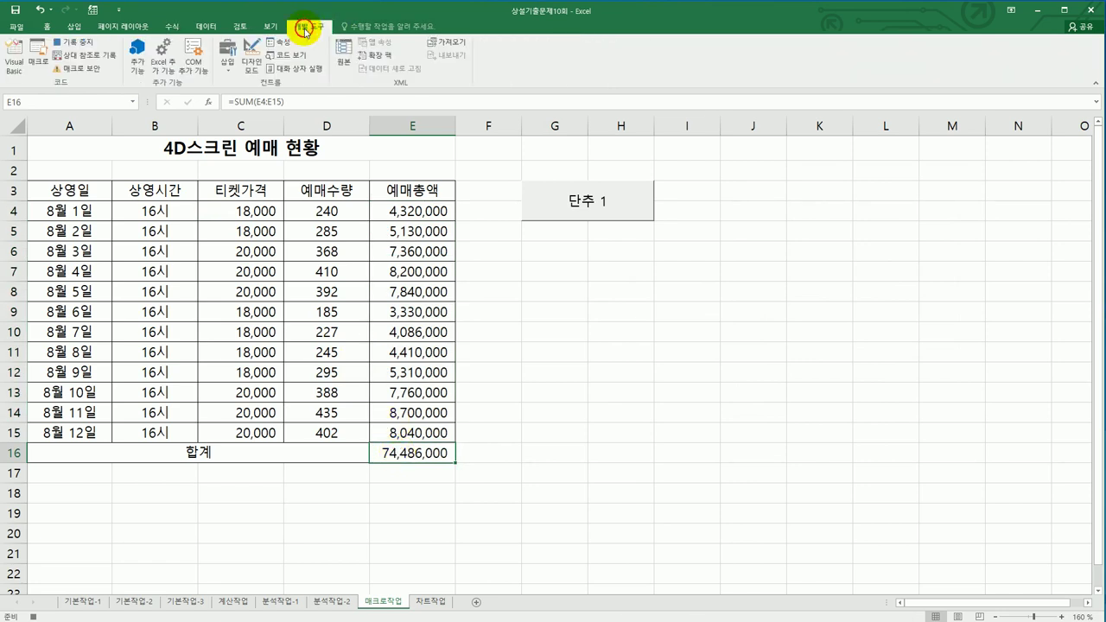
{"action": "left_click", "coordinate": [82, 41]}
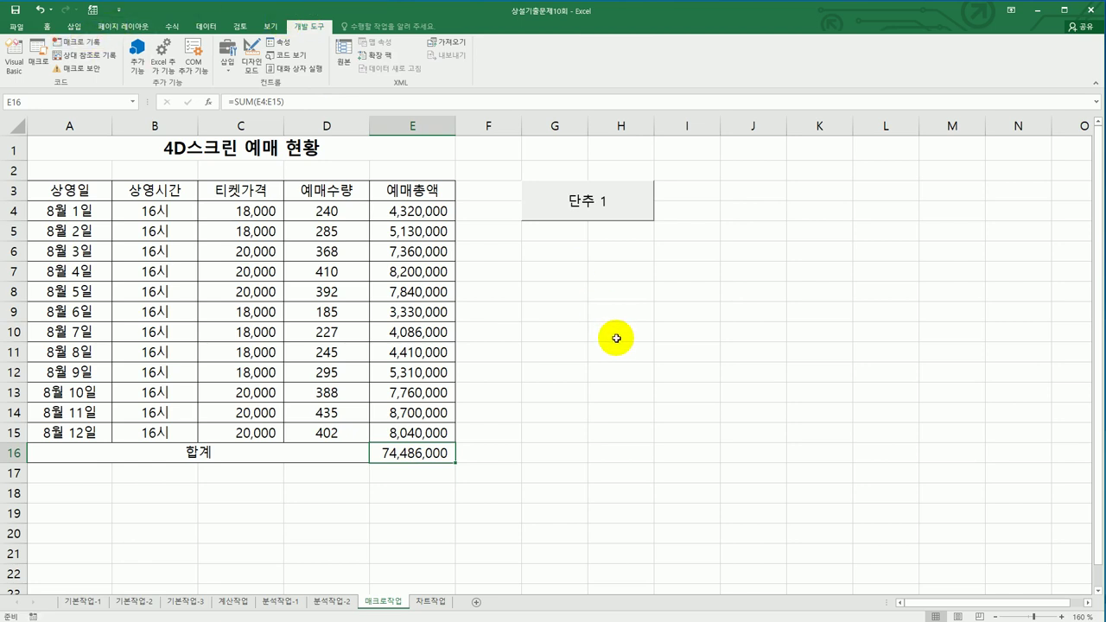
Change the caption of the form button over G3:H4 to 합계
{"action": "right_click", "coordinate": [607, 210]}
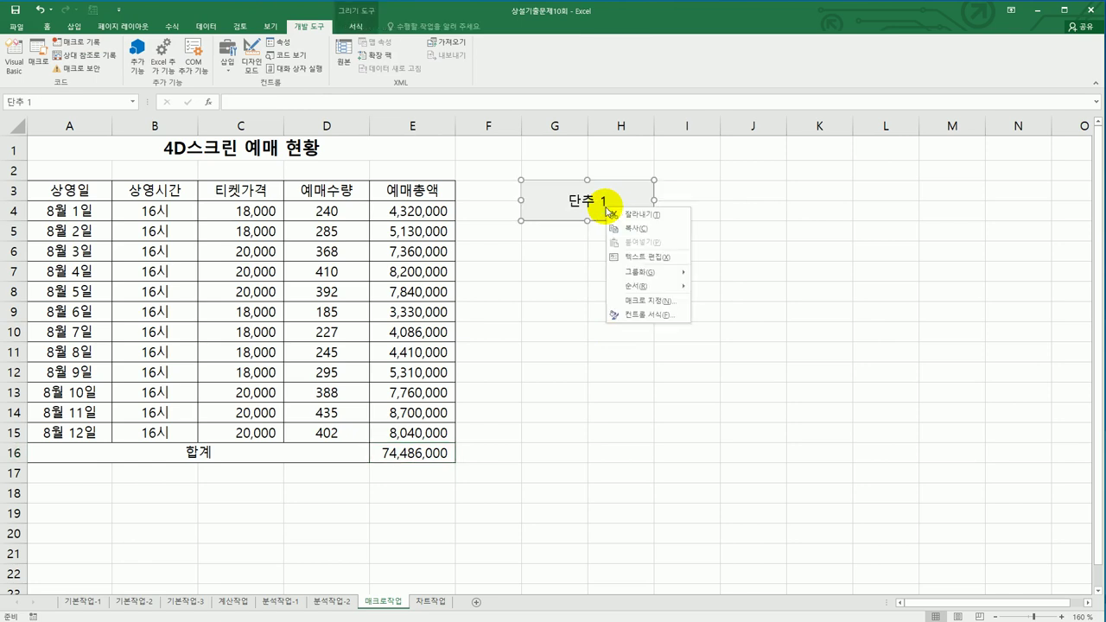
{"action": "left_click", "coordinate": [650, 257]}
{"action": "key", "text": "ctrl+a"}
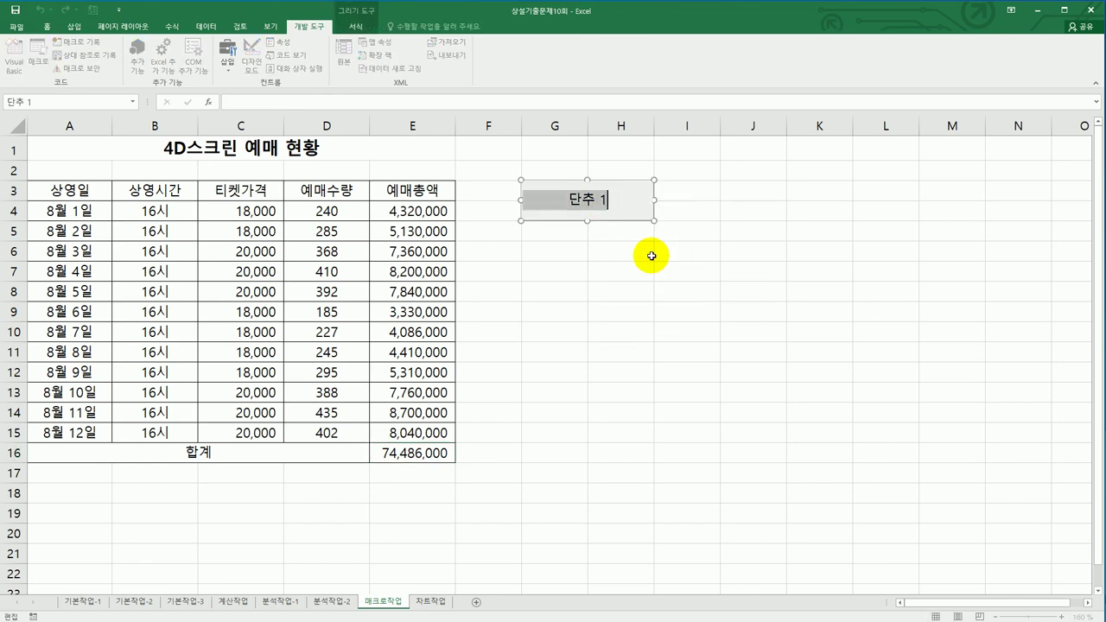
{"action": "type", "text": "합계"}
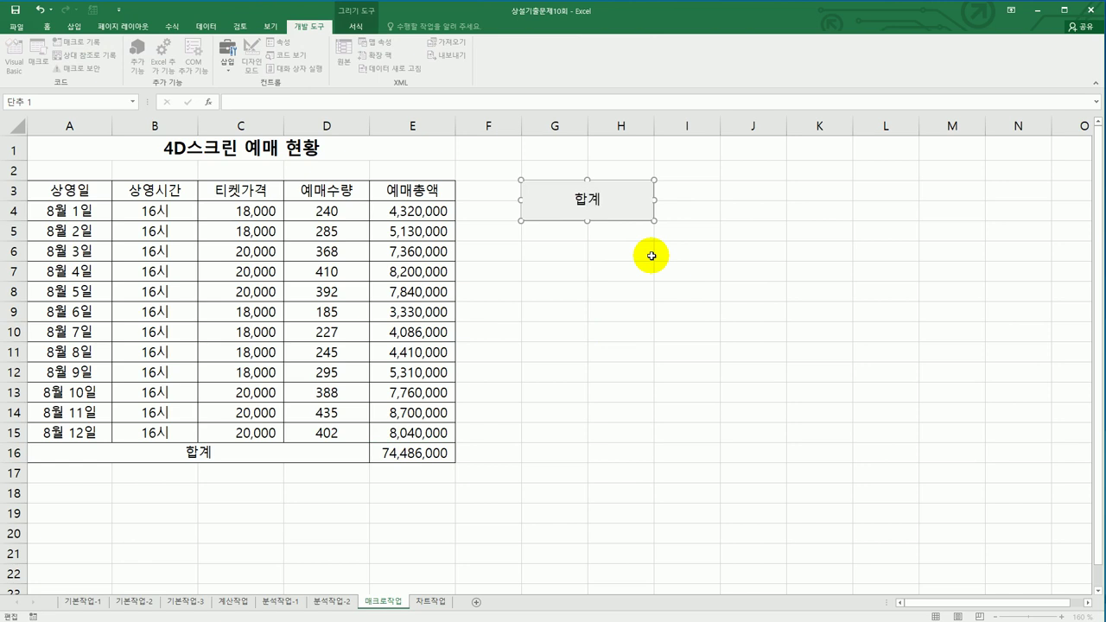
{"action": "left_click", "coordinate": [651, 255]}
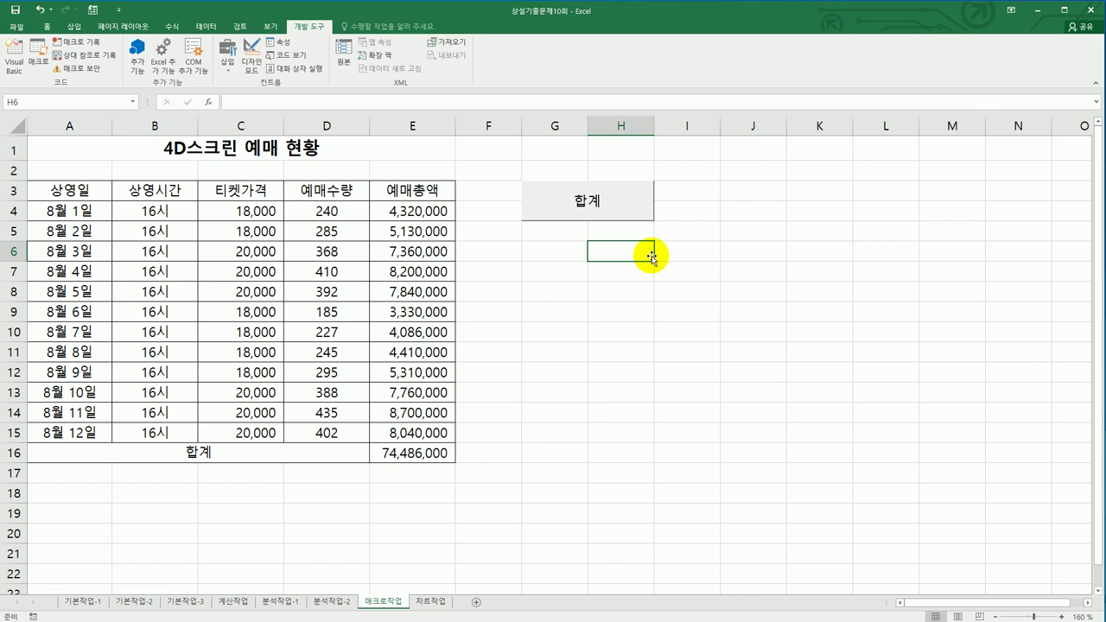
Draw a rounded rectangle covering cells G6:H7 and enter the text 채우기색 in it
{"action": "left_click", "coordinate": [76, 28]}
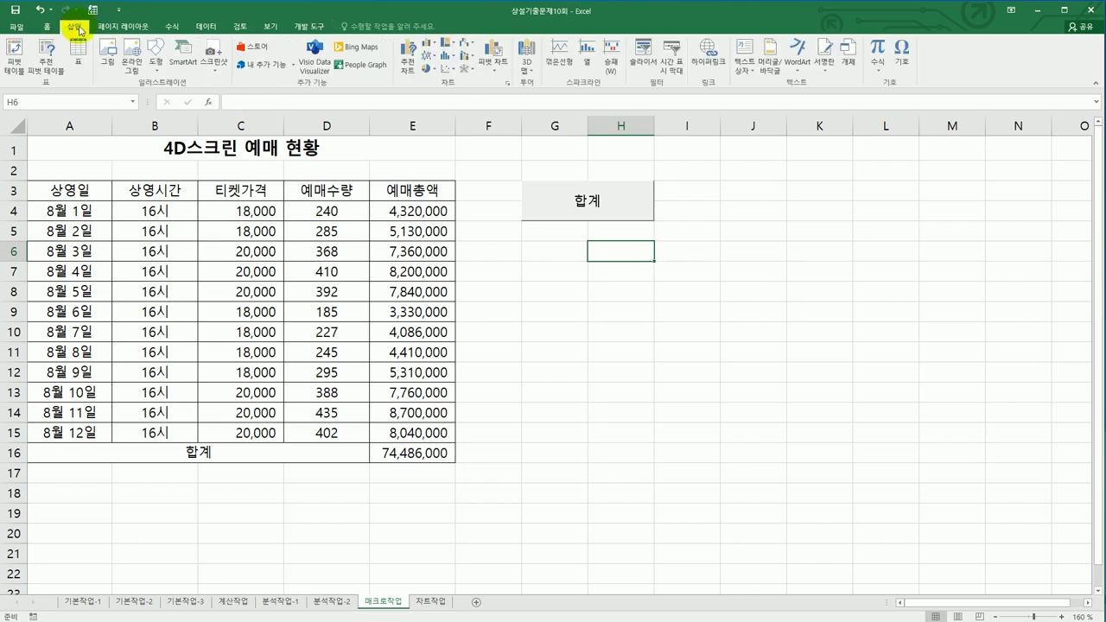
{"action": "left_click", "coordinate": [159, 69]}
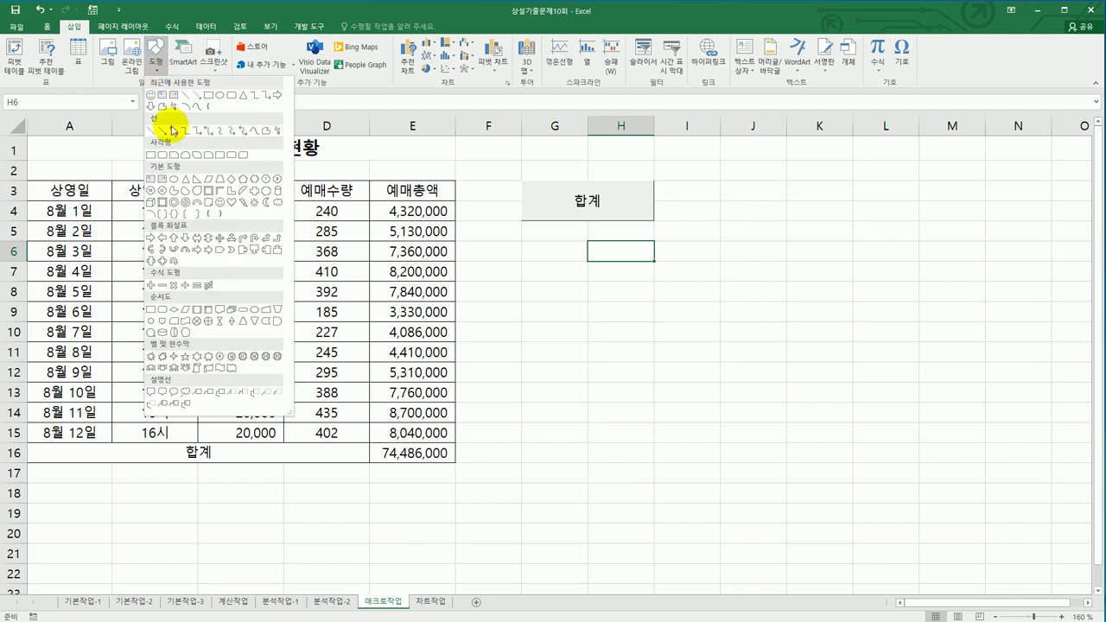
{"action": "left_click", "coordinate": [163, 155]}
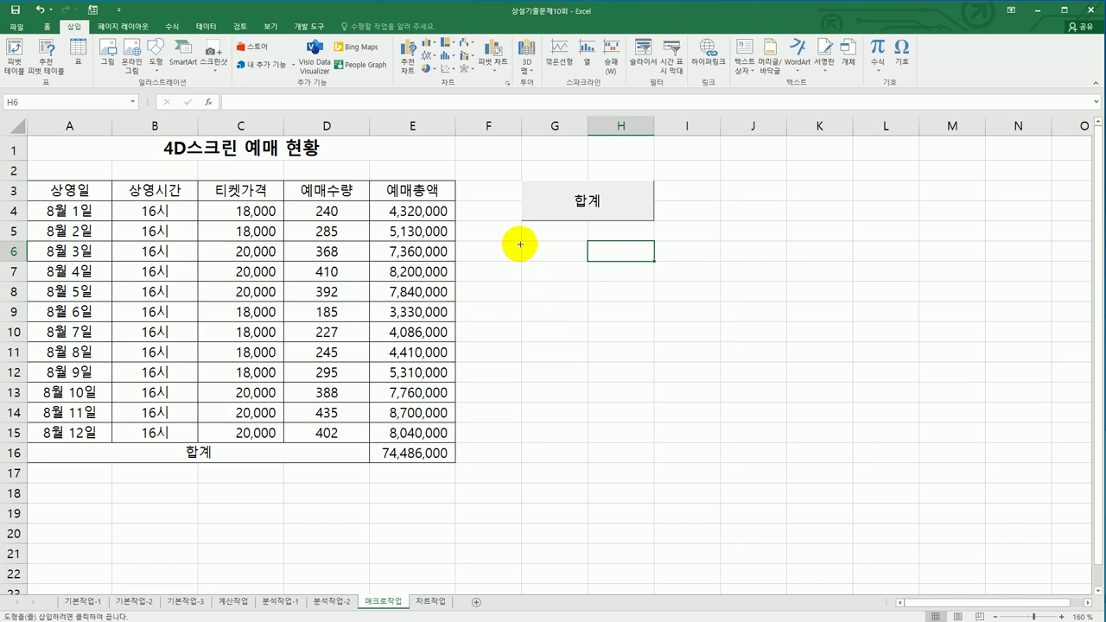
{"action": "mouse_move", "coordinate": [519, 241]}
{"action": "left_mouse_down"}
{"action": "mouse_move", "coordinate": [607, 254]}
{"action": "mouse_move", "coordinate": [631, 272]}
{"action": "left_mouse_up"}
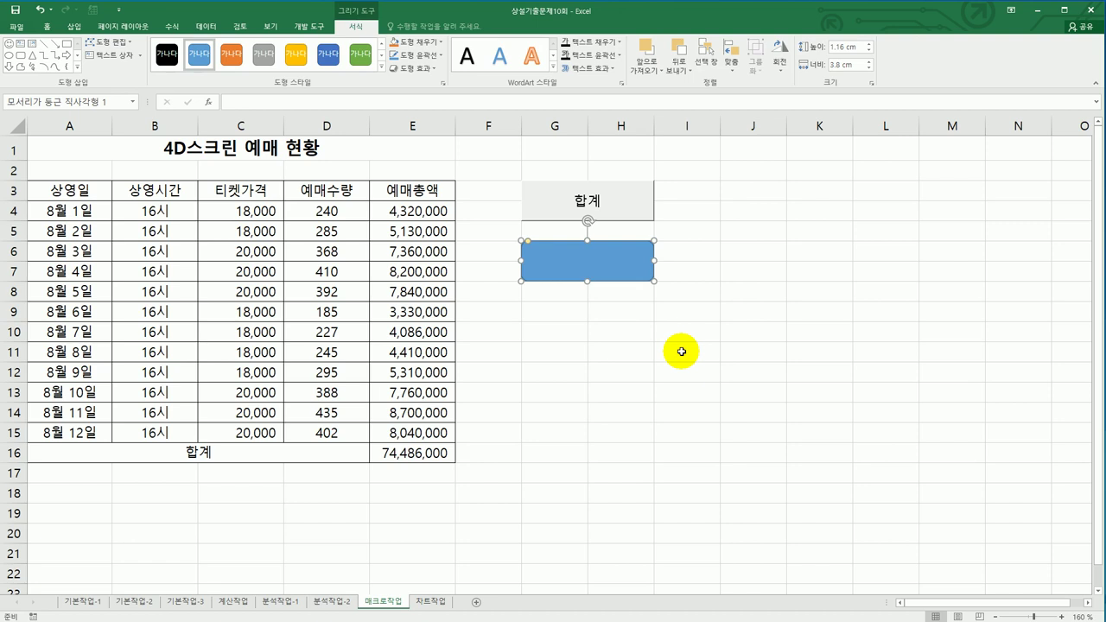
{"action": "type", "text": "채우기새"}
Assign a new macro named 채우기색 to the rounded rectangle and start recording it in the current workbook
{"action": "left_click_drag", "start_coordinate": [616, 282], "coordinate": [604, 263]}
{"action": "right_click", "coordinate": [604, 263]}
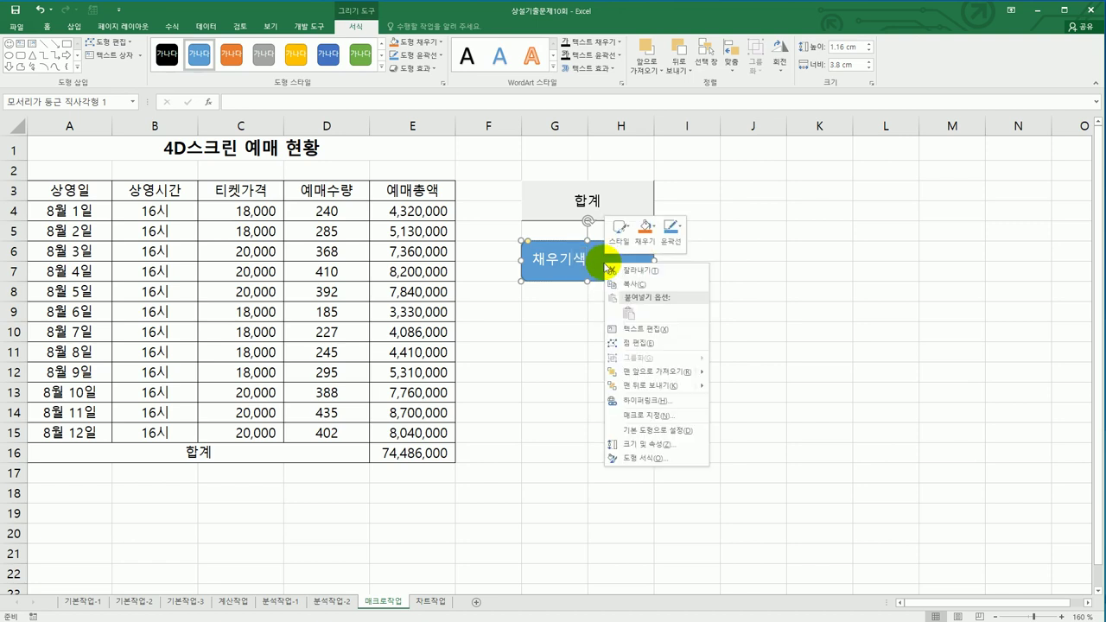
{"action": "left_click", "coordinate": [679, 415]}
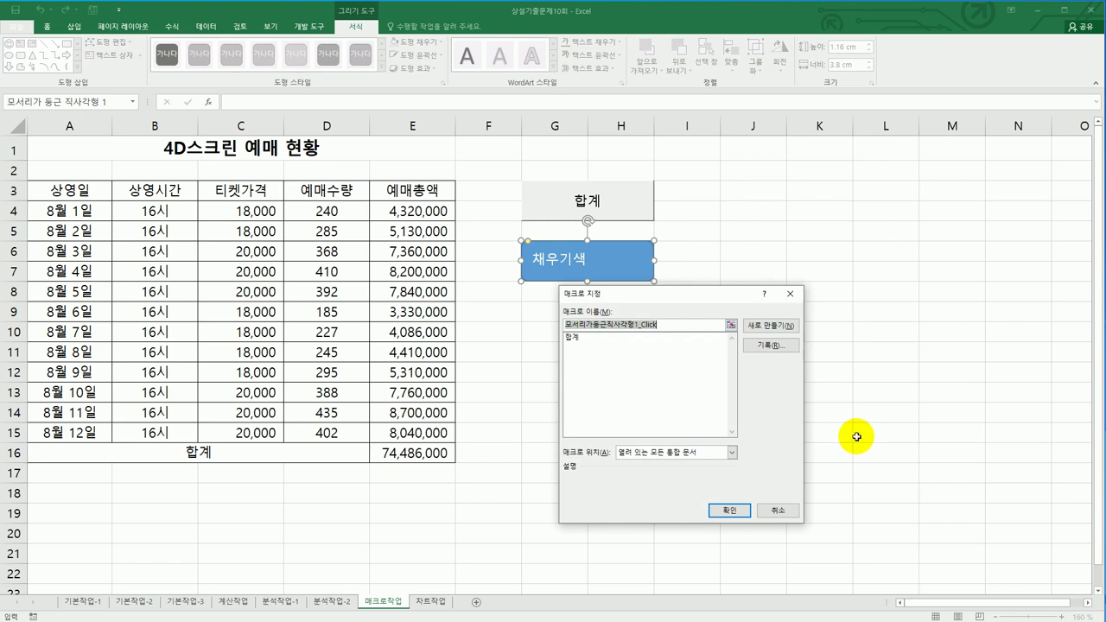
{"action": "type", "text": "채우기색"}
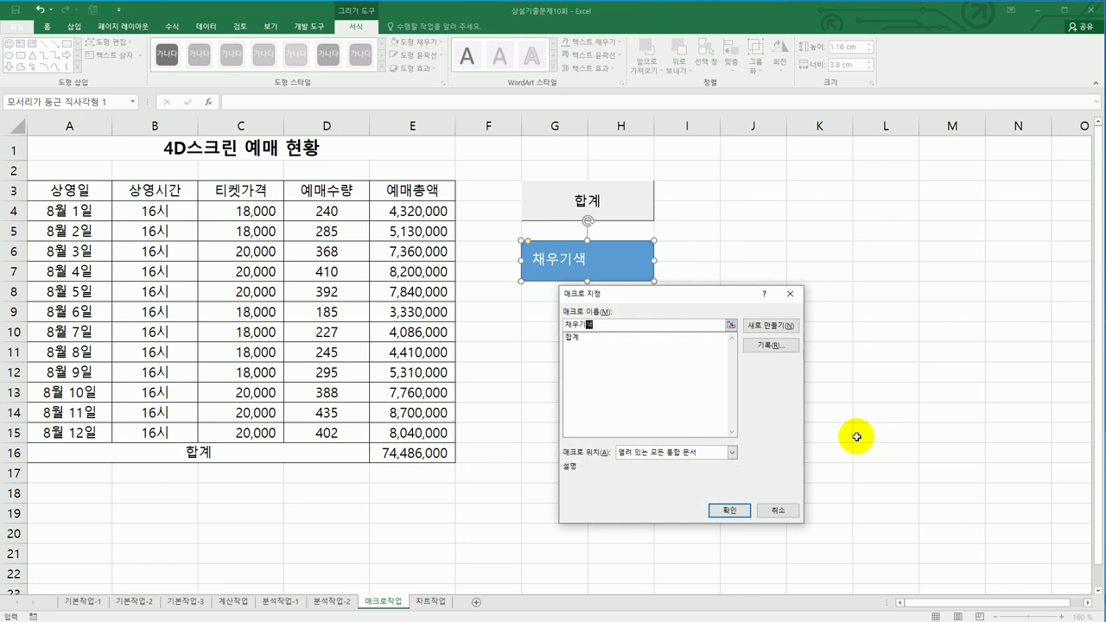
{"action": "left_click", "coordinate": [781, 348]}
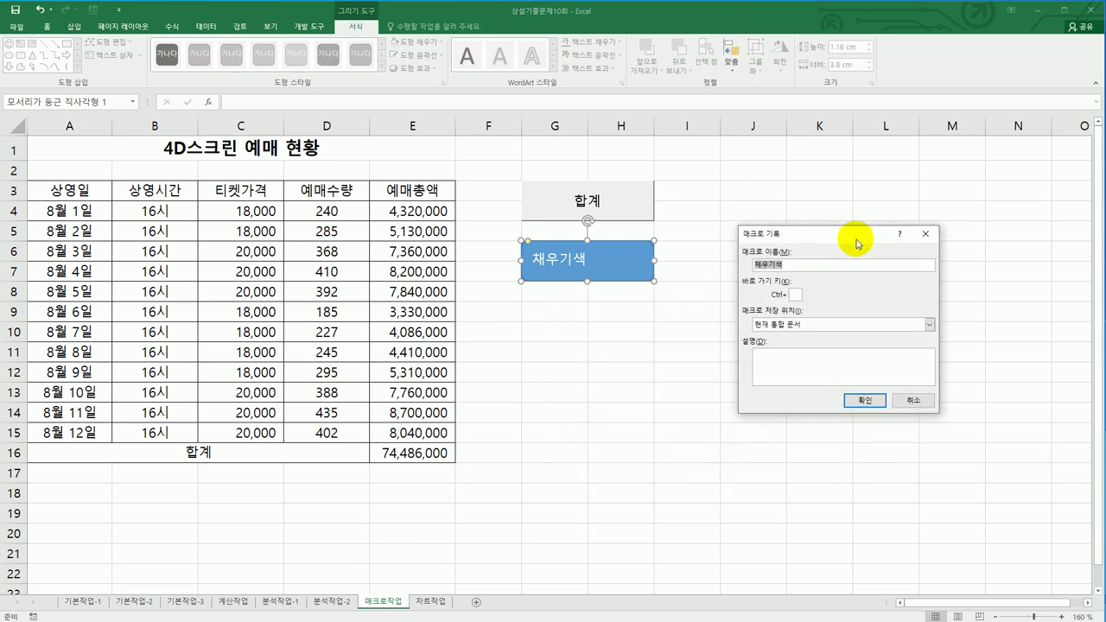
{"action": "left_click", "coordinate": [865, 401]}
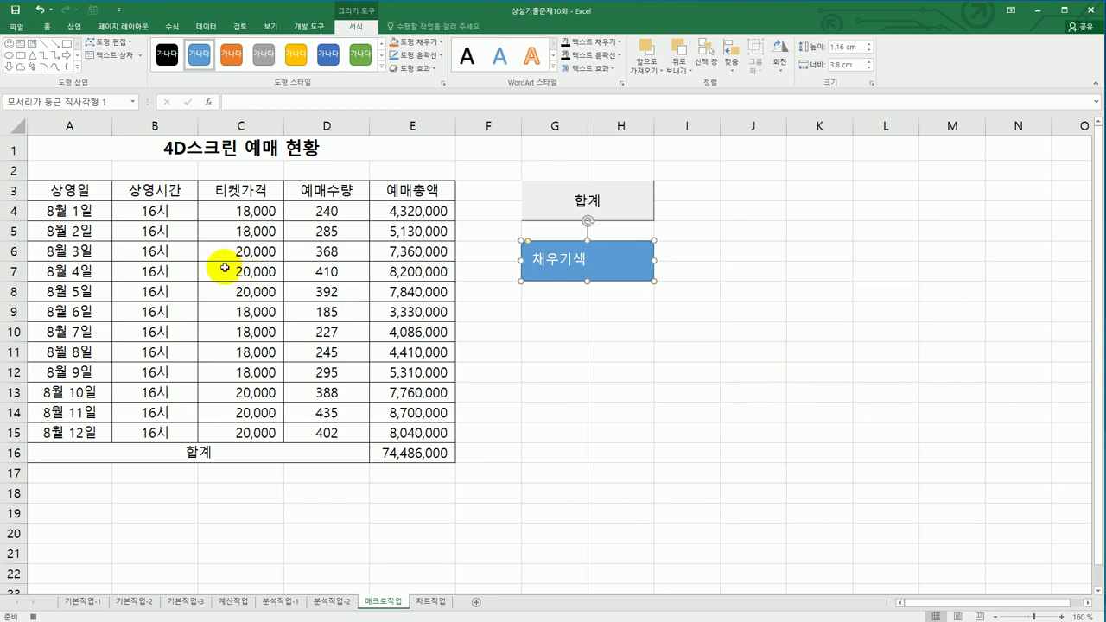
Record filling the header cells A3:E3 and the merged 합계 cell A16 with standard light blue, and stop the recording
{"action": "left_click_drag", "start_coordinate": [97, 192], "coordinate": [393, 194]}
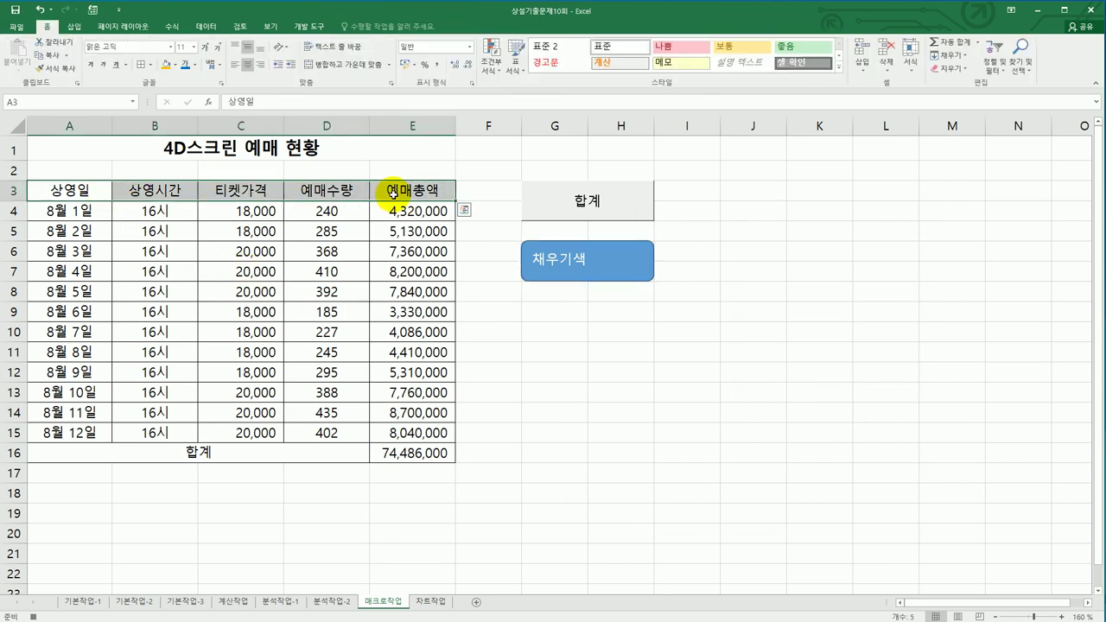
{"action": "left_click", "coordinate": [224, 452]}
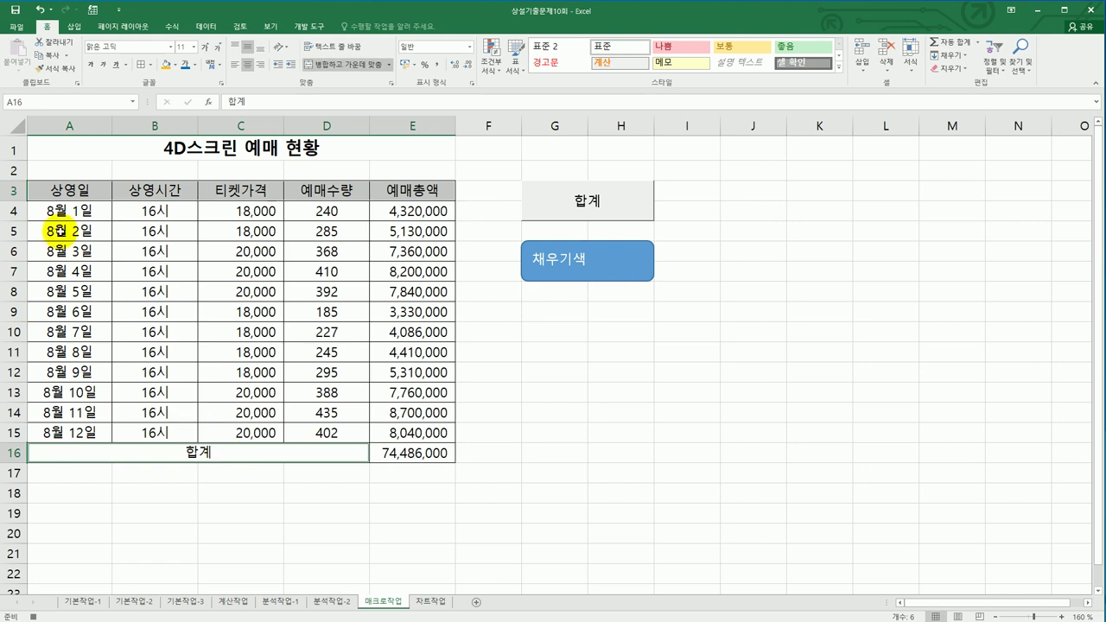
{"action": "left_click", "coordinate": [174, 65]}
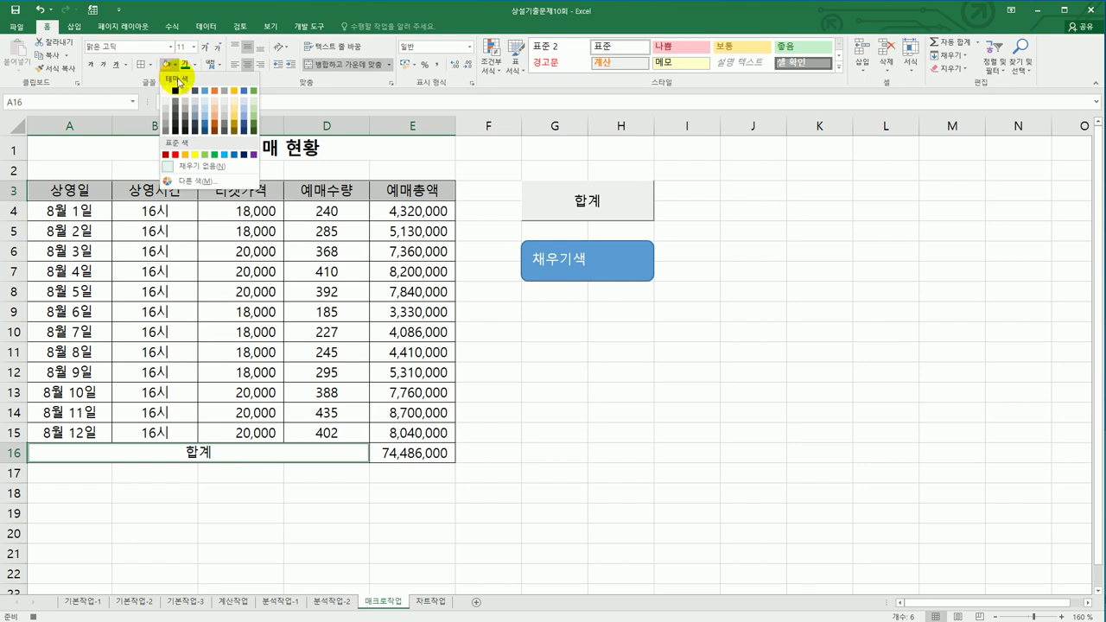
{"action": "left_click", "coordinate": [224, 156]}
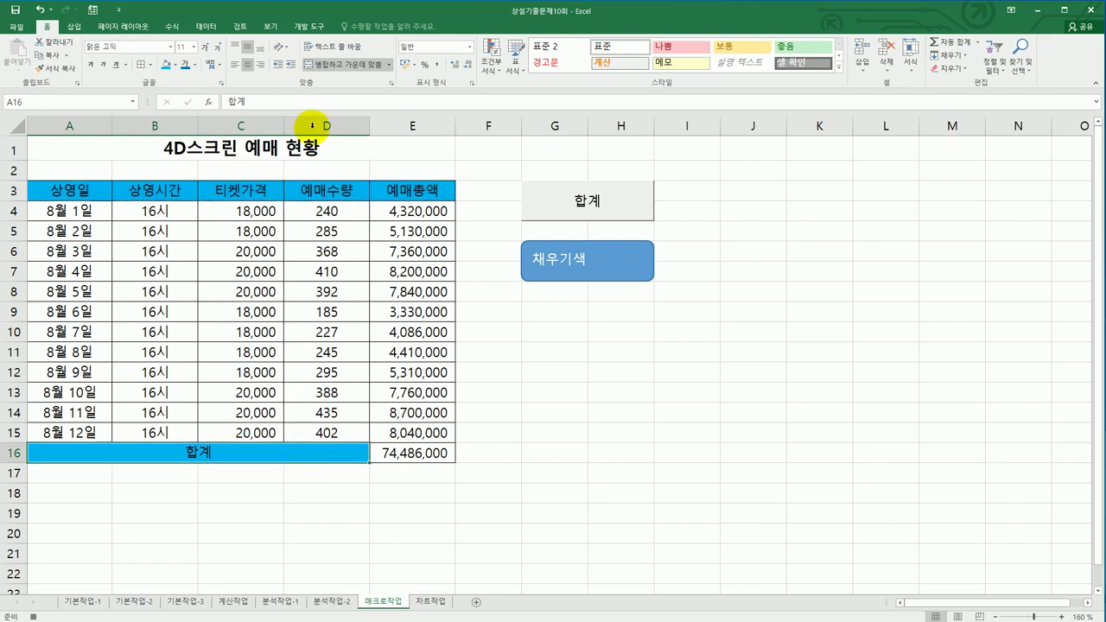
{"action": "left_click", "coordinate": [299, 30]}
{"action": "left_click", "coordinate": [73, 41]}
{"action": "left_click", "coordinate": [535, 397]}
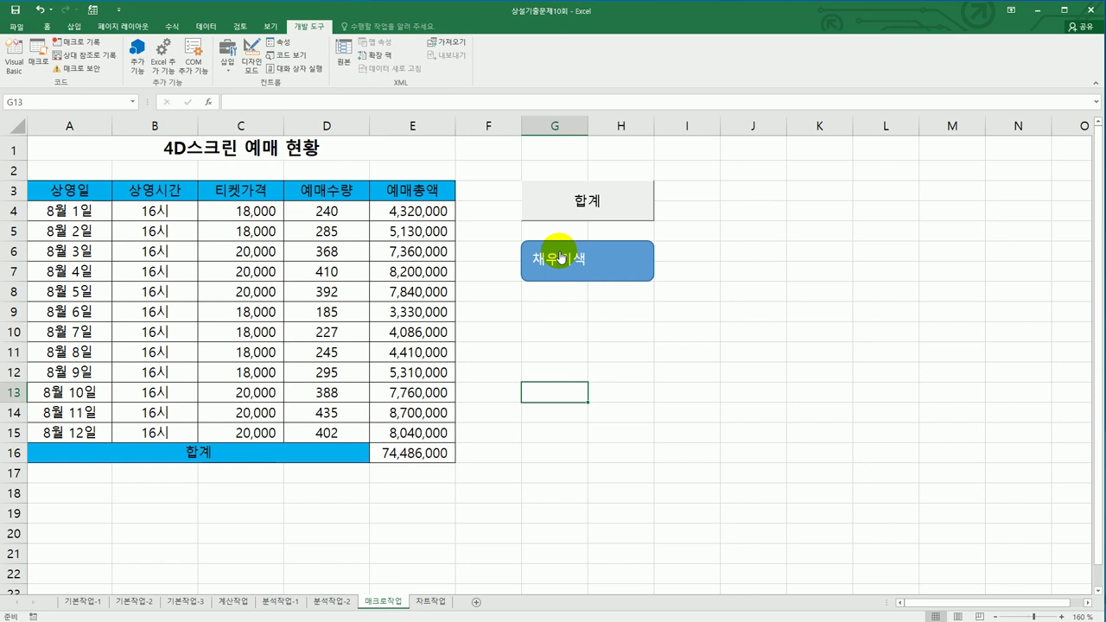
{"action": "left_click", "coordinate": [678, 371]}
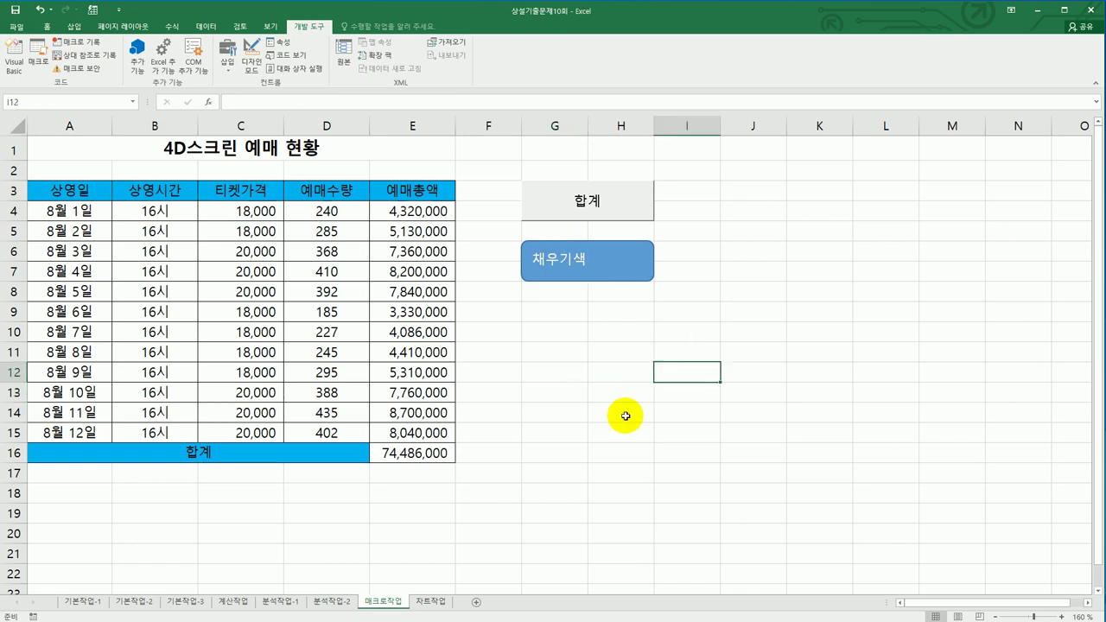
On the 차트작업 sheet, delete the 관람료 합계 series from the column chart
{"action": "left_click", "coordinate": [442, 602]}
{"action": "left_click", "coordinate": [724, 477]}
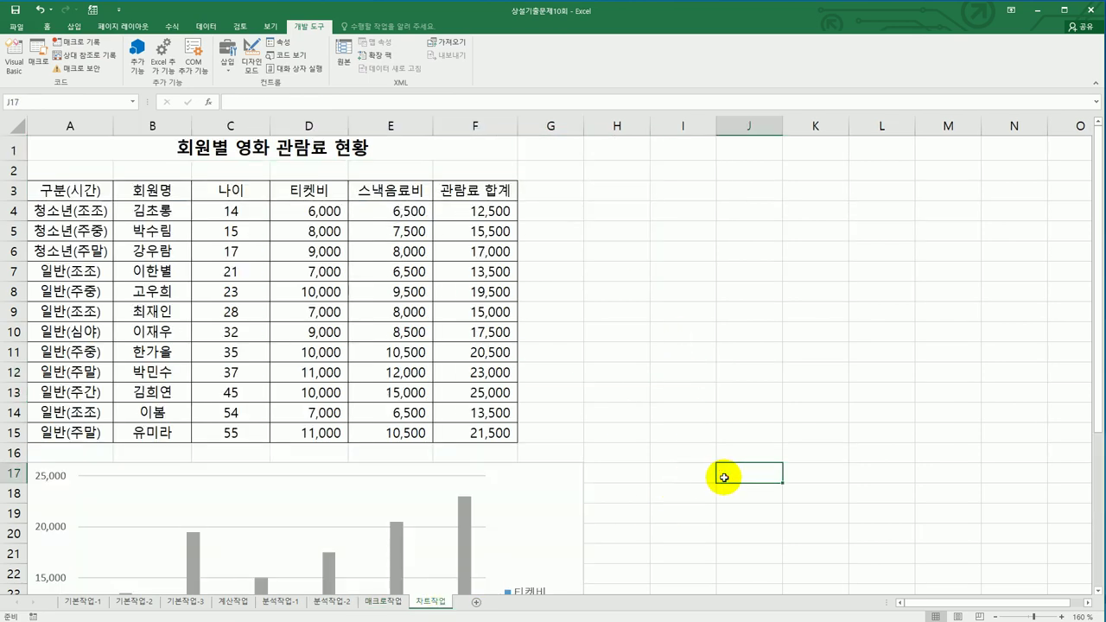
{"action": "scroll", "coordinate": [724, 477], "scroll_direction": "down", "scroll_amount": 3}
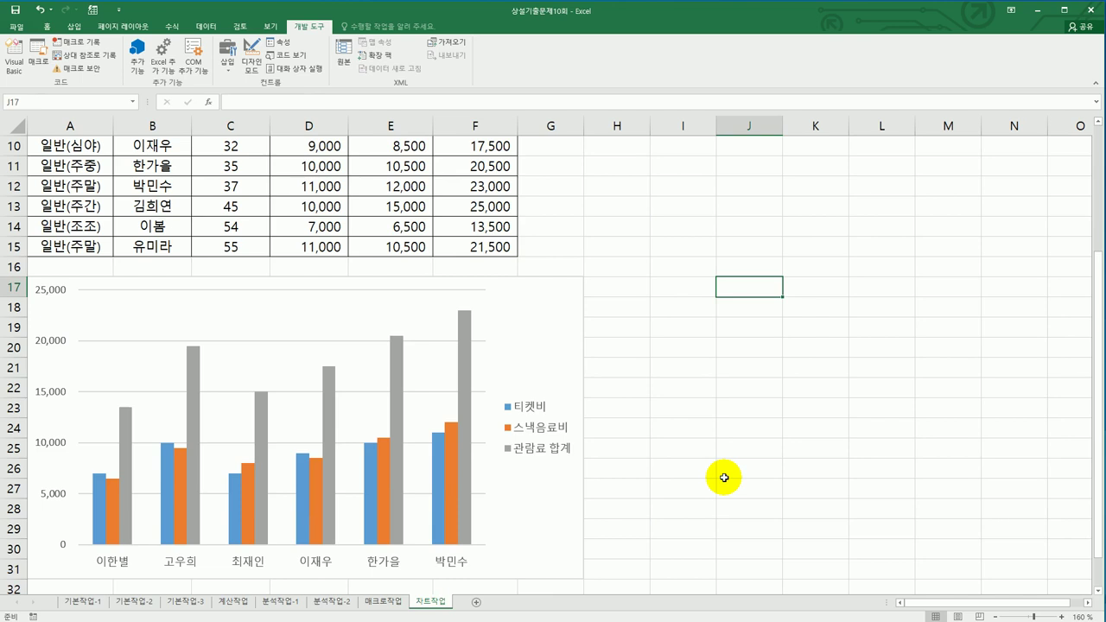
{"action": "scroll", "coordinate": [724, 477], "scroll_direction": "down", "scroll_amount": 1}
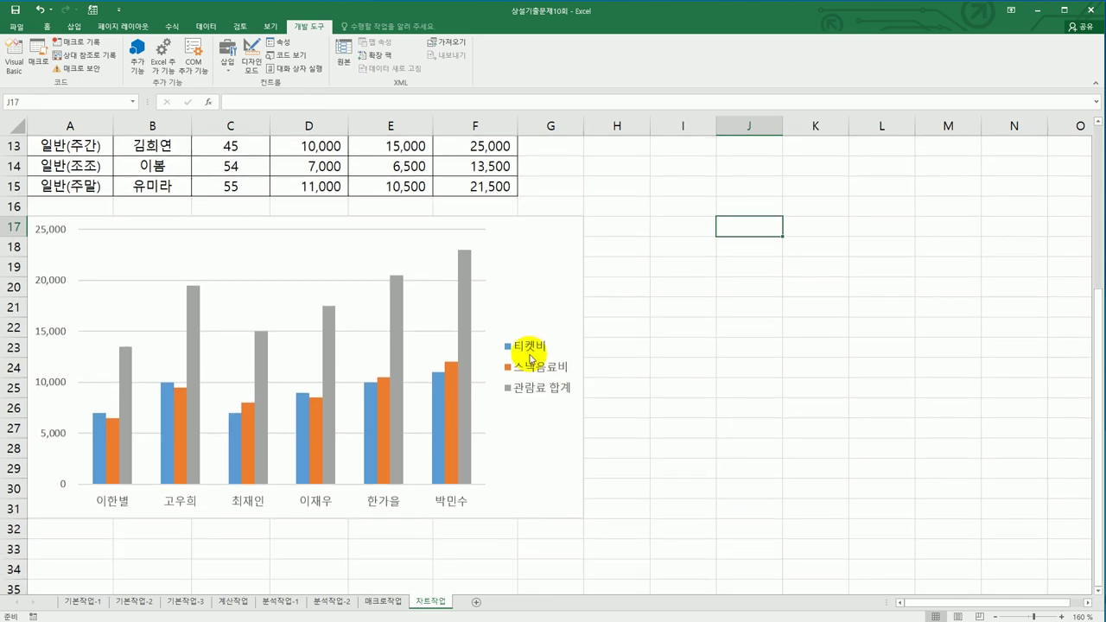
{"action": "left_click", "coordinate": [465, 384]}
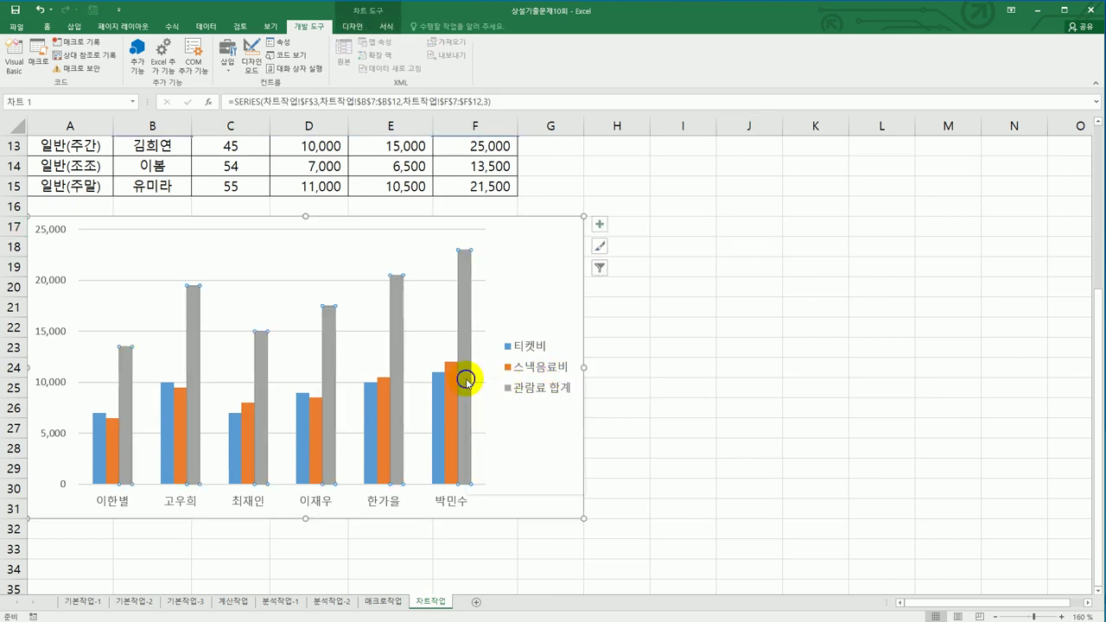
{"action": "right_click", "coordinate": [467, 383]}
{"action": "left_click", "coordinate": [481, 387]}
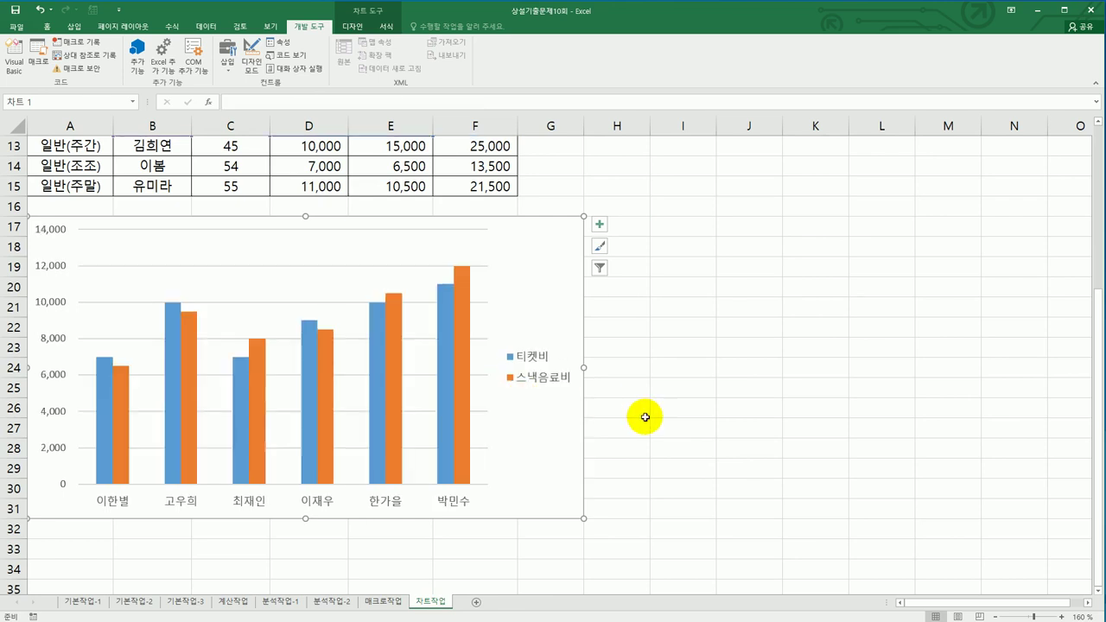
Add a chart title to the column chart and enter the text 20대 ~ 30대 영화 관람료 현황
{"action": "left_click", "coordinate": [599, 224]}
{"action": "left_click", "coordinate": [640, 257]}
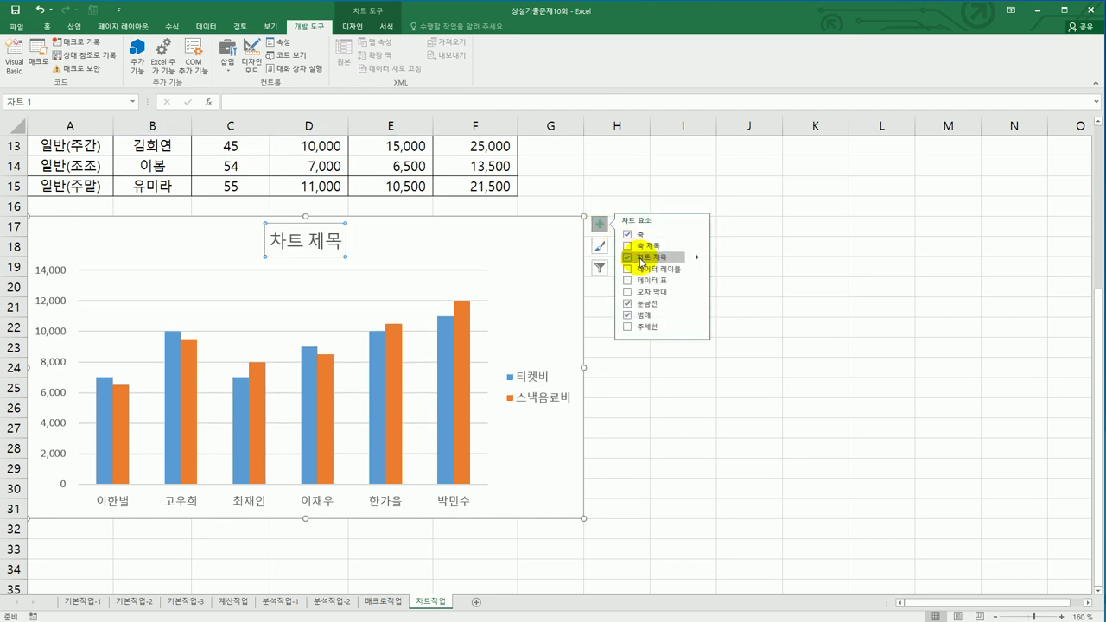
{"action": "left_click_drag", "start_coordinate": [270, 240], "coordinate": [359, 239]}
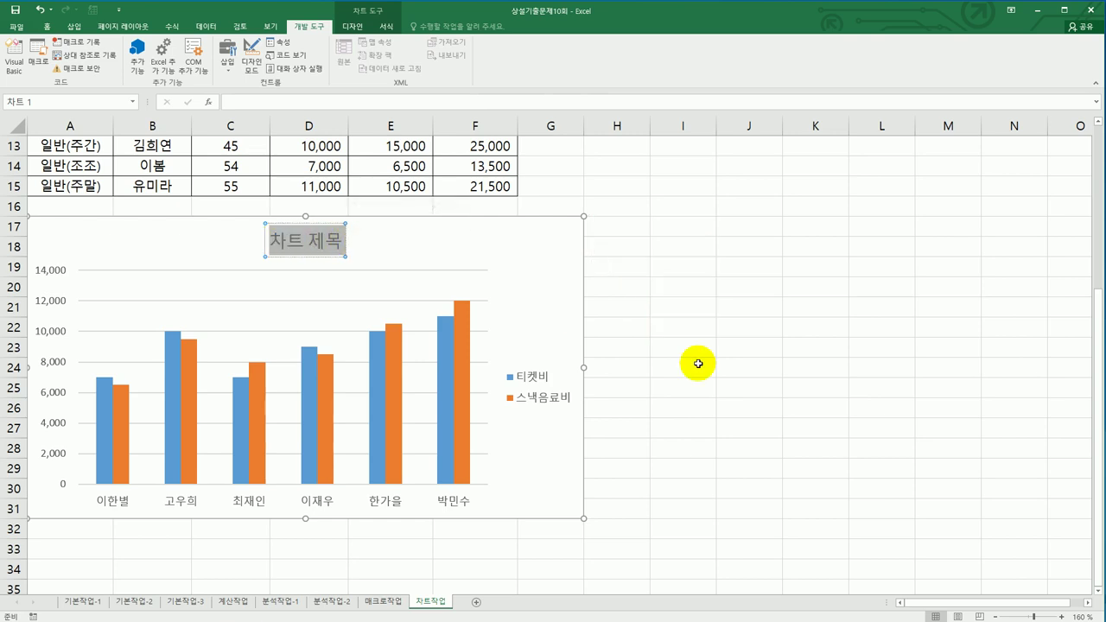
{"action": "type", "text": "20"}
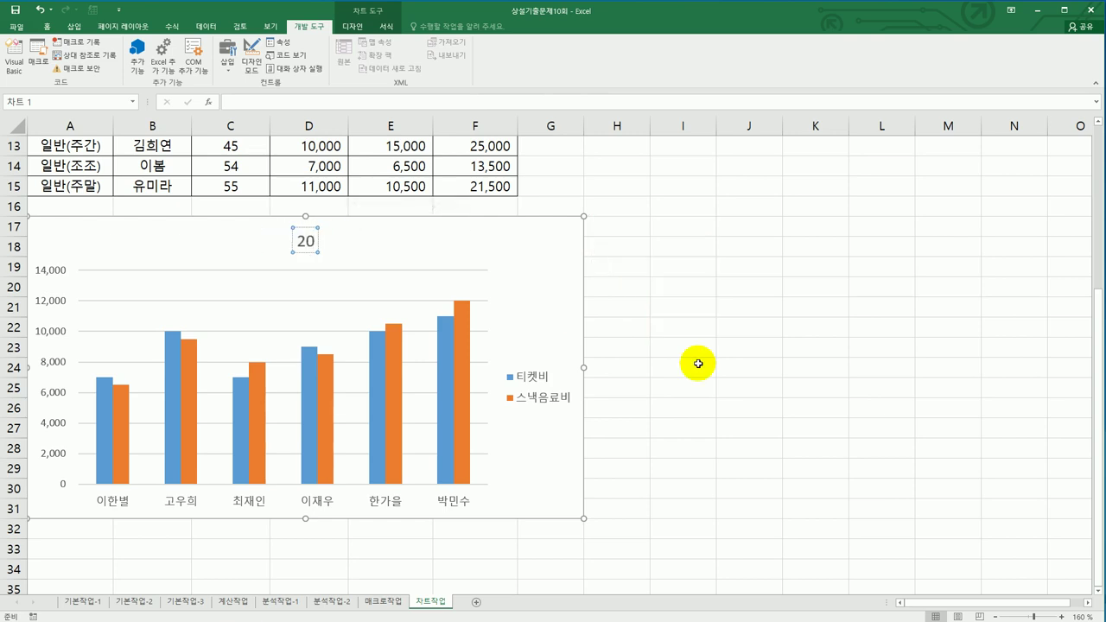
{"action": "type", "text": "대 !"}
{"action": "key", "text": "BackSpace"}
{"action": "key", "text": "BackSpace"}
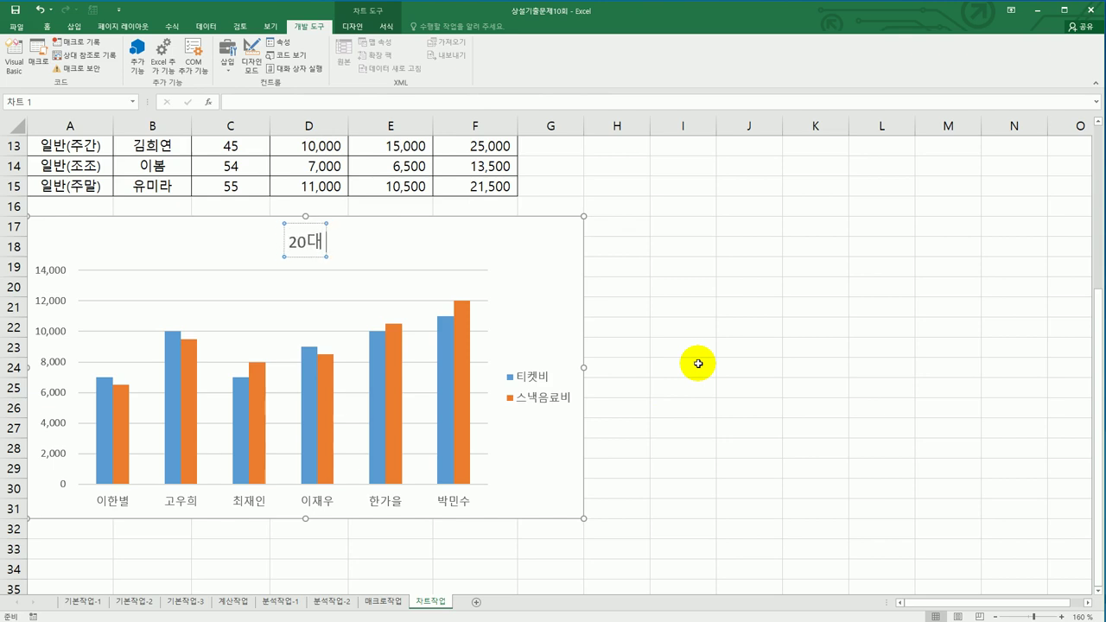
{"action": "type", "text": "~ 30대"}
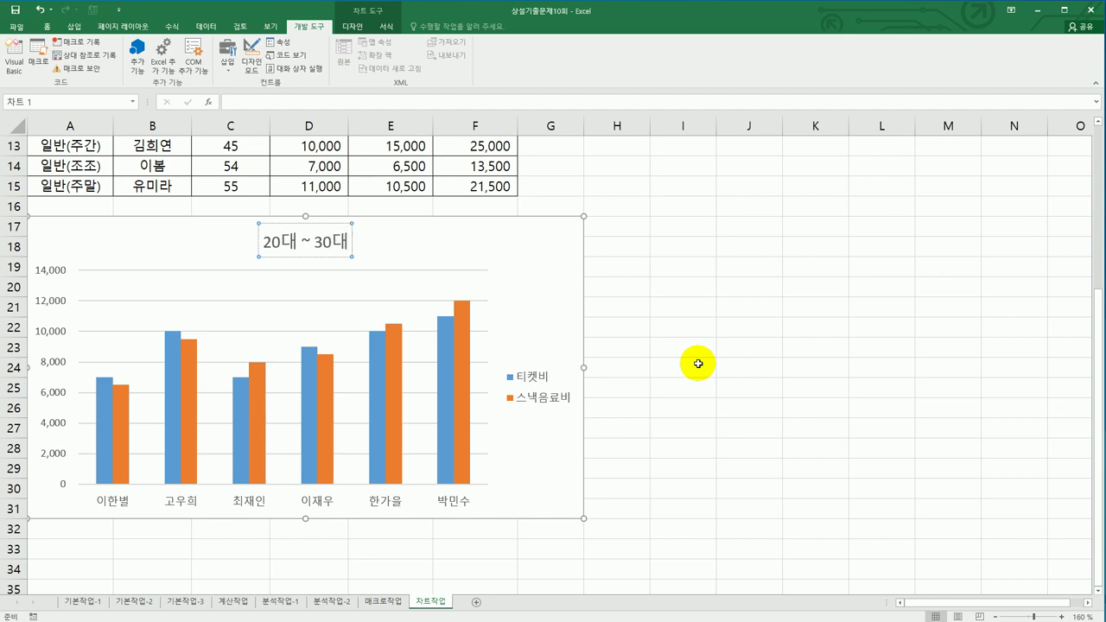
{"action": "type", "text": " 영화"}
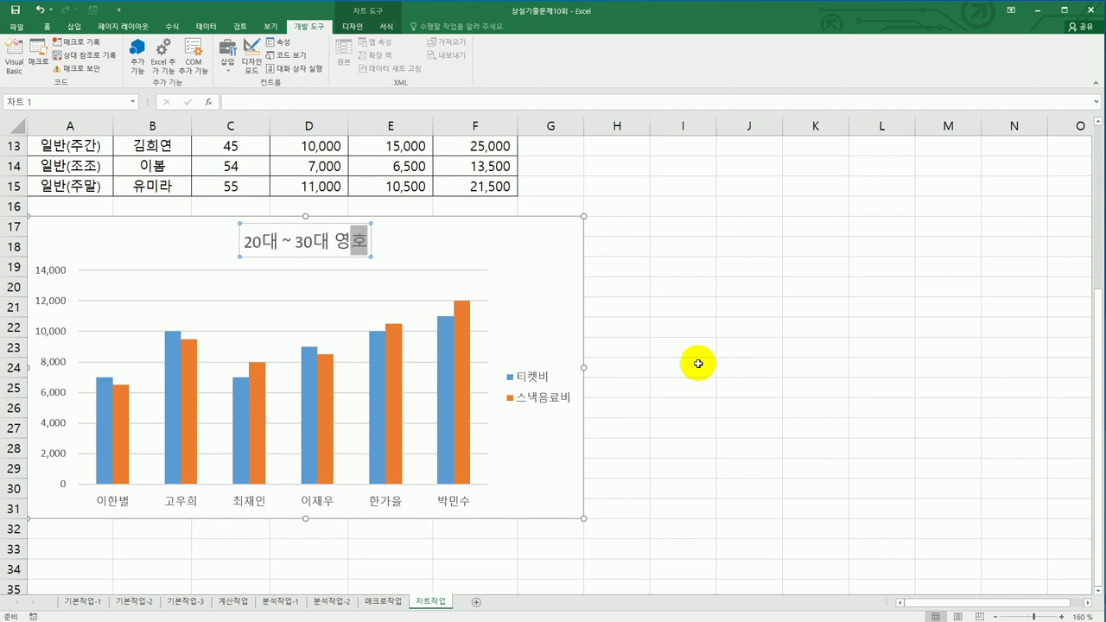
{"action": "type", "text": " 관람"}
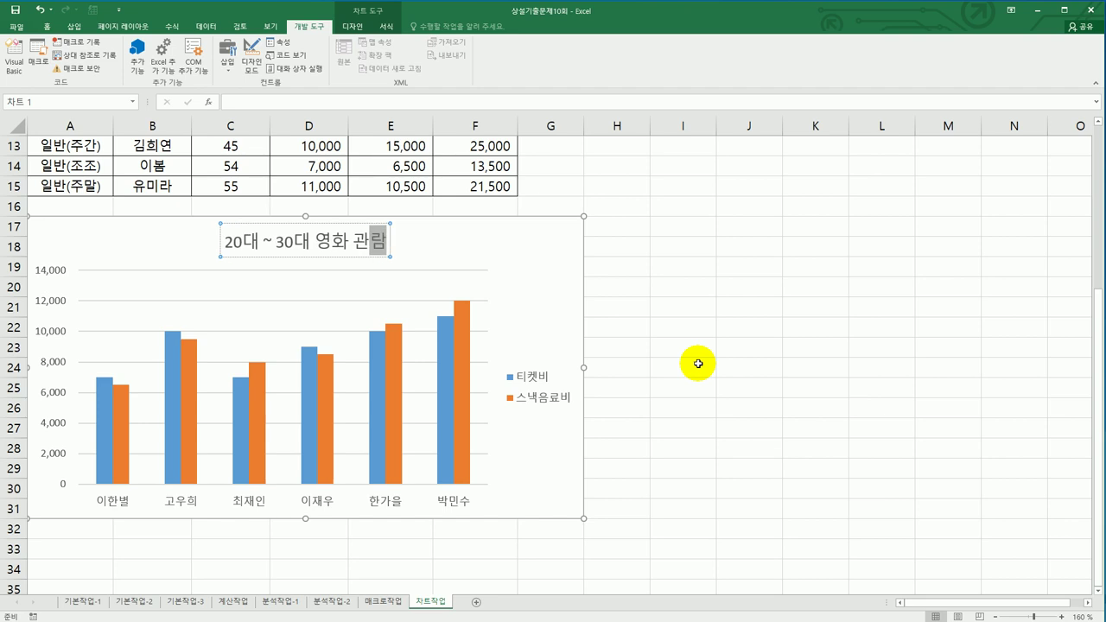
{"action": "type", "text": "료 혀ㄴ황"}
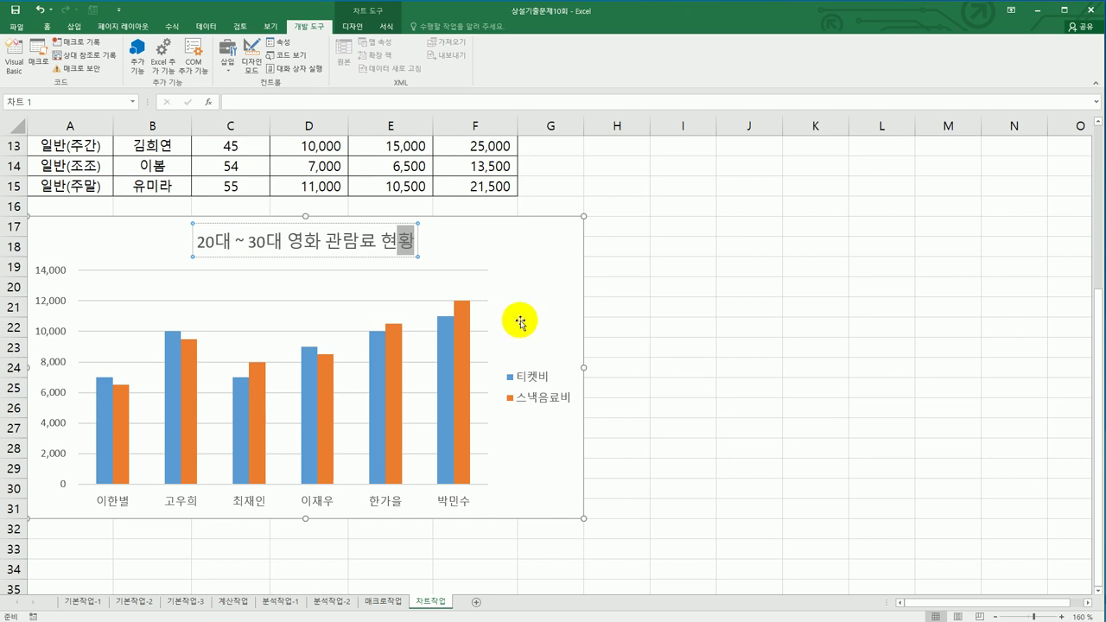
{"action": "left_click", "coordinate": [381, 258]}
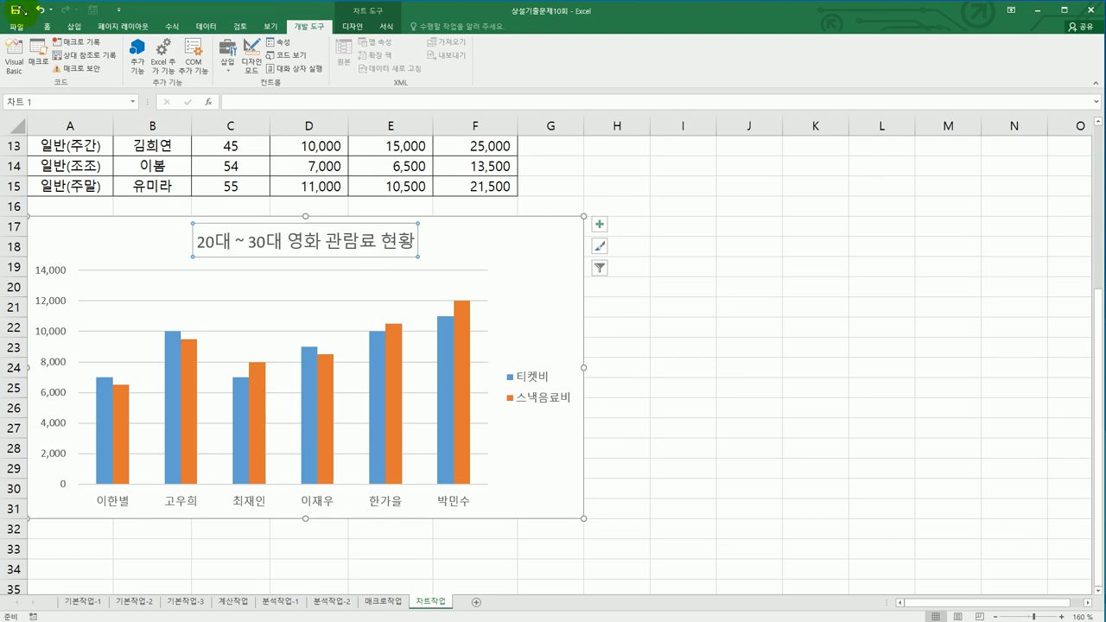
Set the chart title's font to 굴림
{"action": "left_click", "coordinate": [49, 27]}
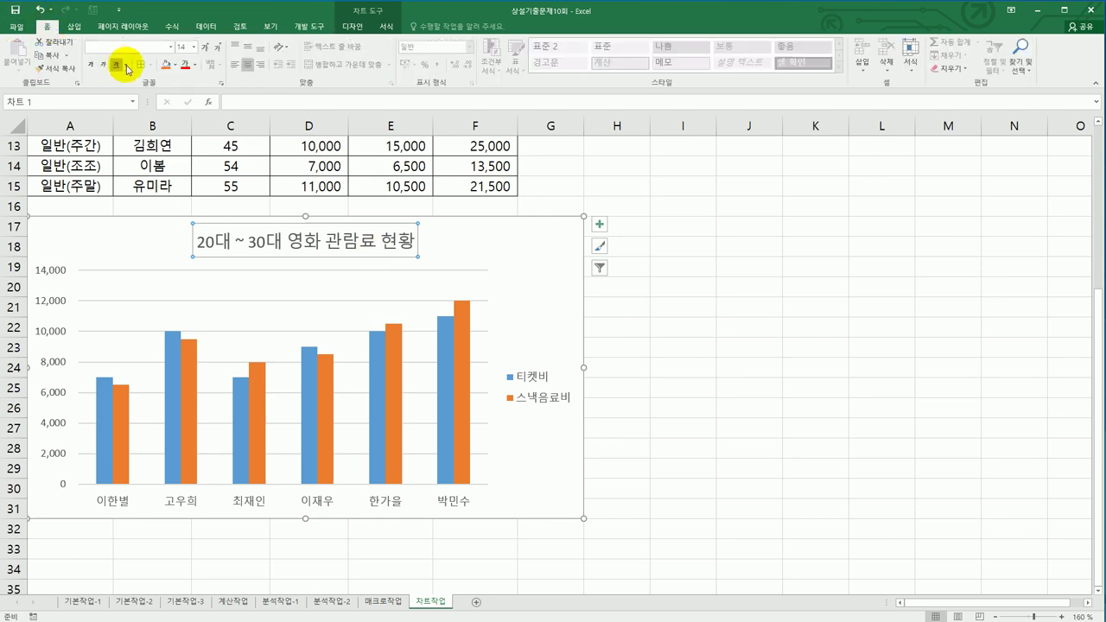
{"action": "left_click", "coordinate": [172, 48]}
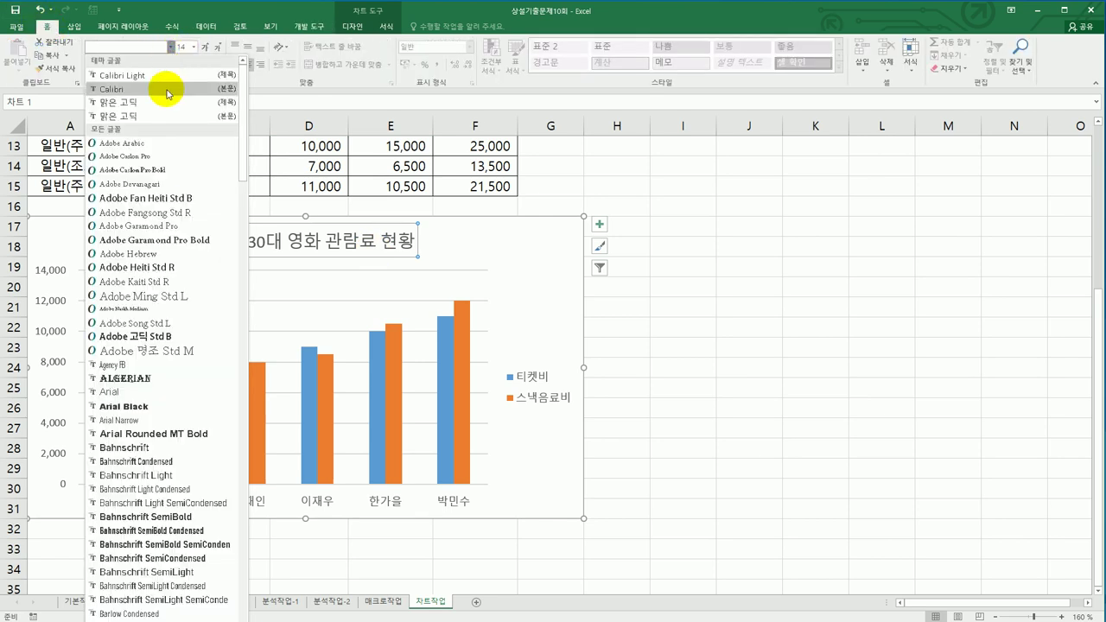
{"action": "left_click_drag", "start_coordinate": [243, 97], "coordinate": [240, 617]}
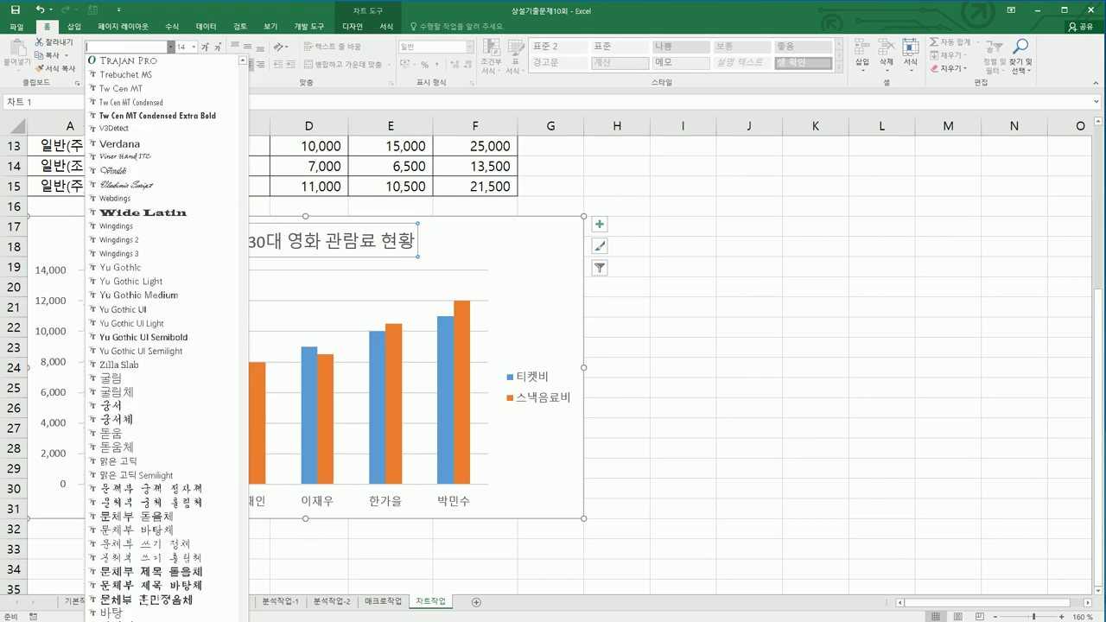
{"action": "left_click", "coordinate": [135, 379]}
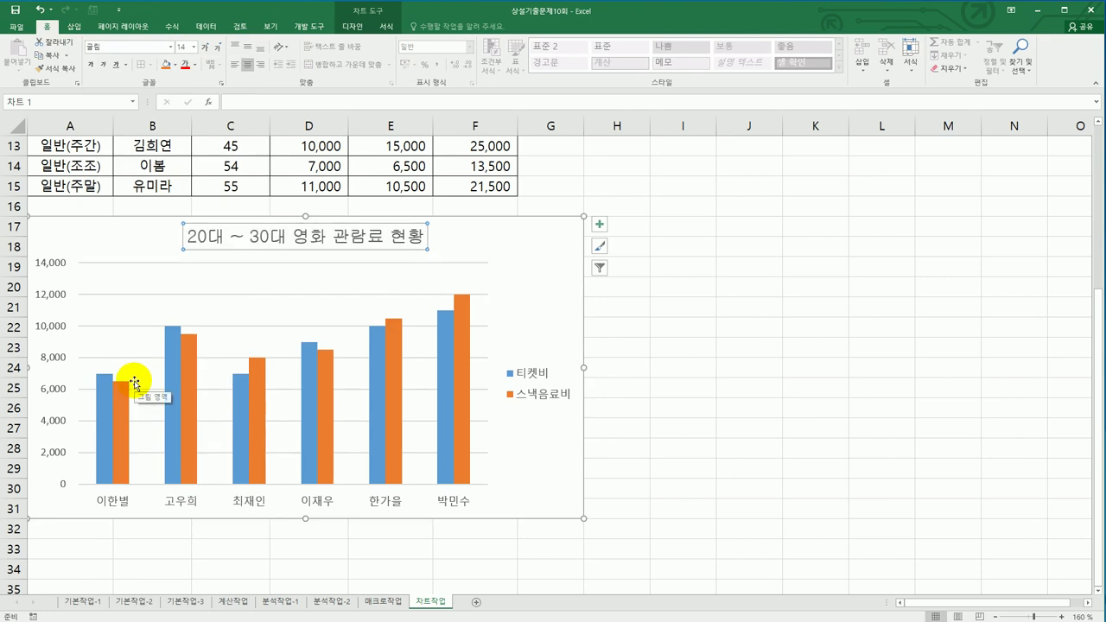
Make the chart title bold, italic and underlined, with a font size of 16
{"action": "left_click", "coordinate": [90, 67]}
{"action": "left_click", "coordinate": [103, 67]}
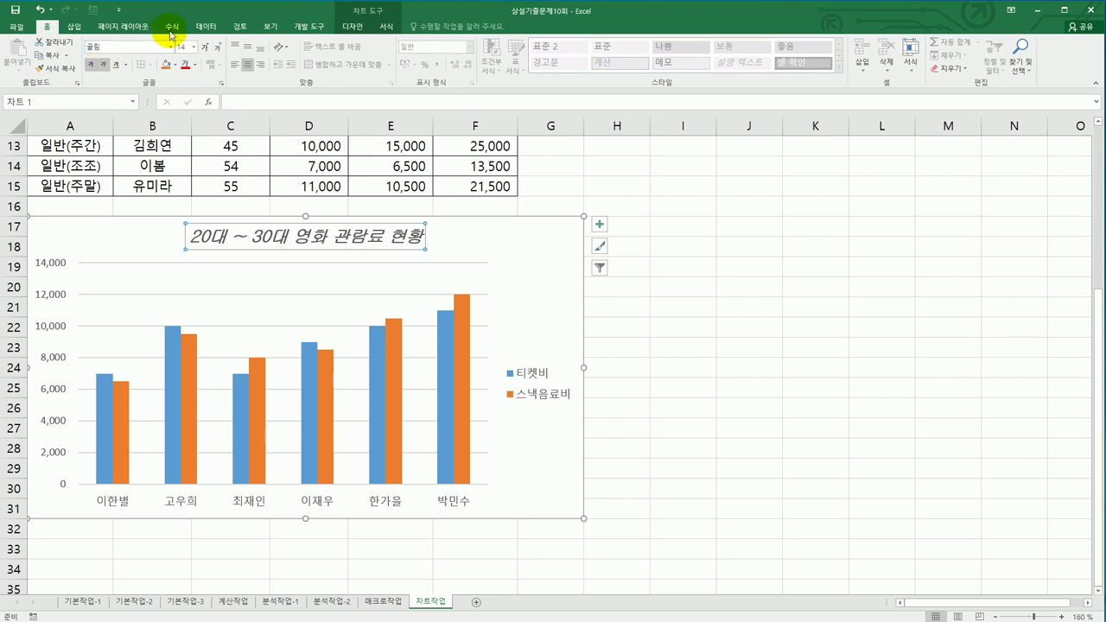
{"action": "left_click", "coordinate": [196, 47]}
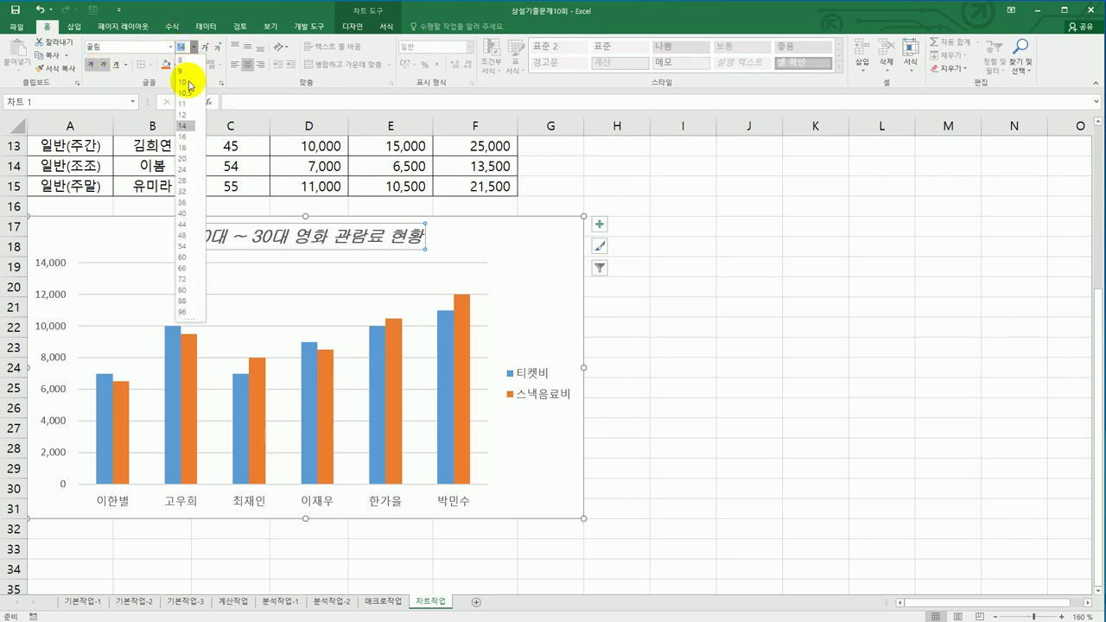
{"action": "left_click", "coordinate": [185, 138]}
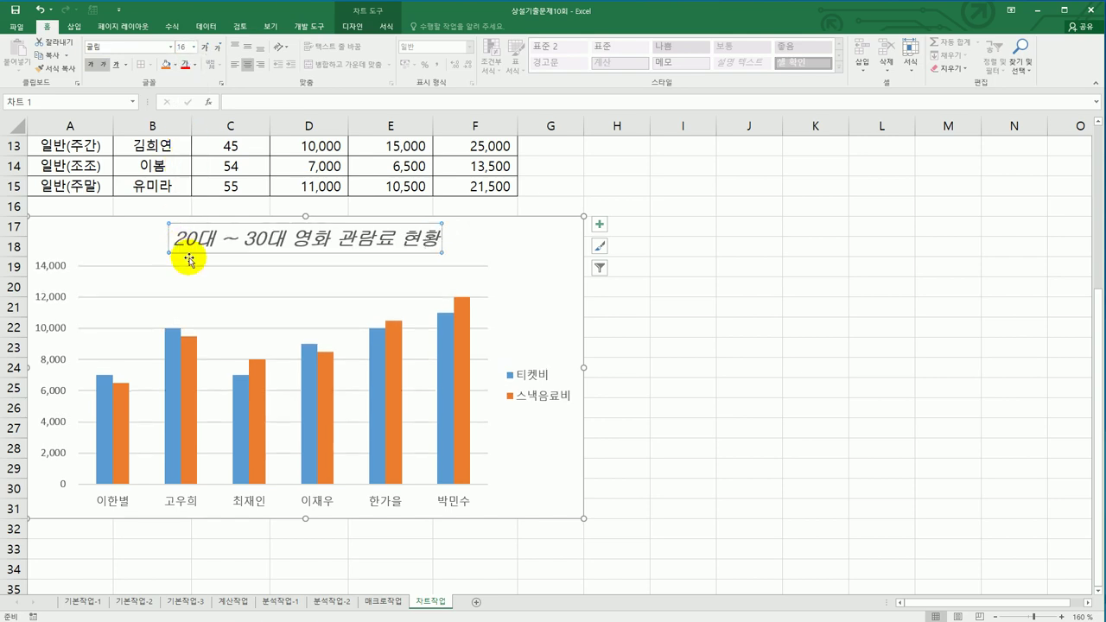
{"action": "left_click", "coordinate": [125, 66]}
{"action": "left_click", "coordinate": [130, 80]}
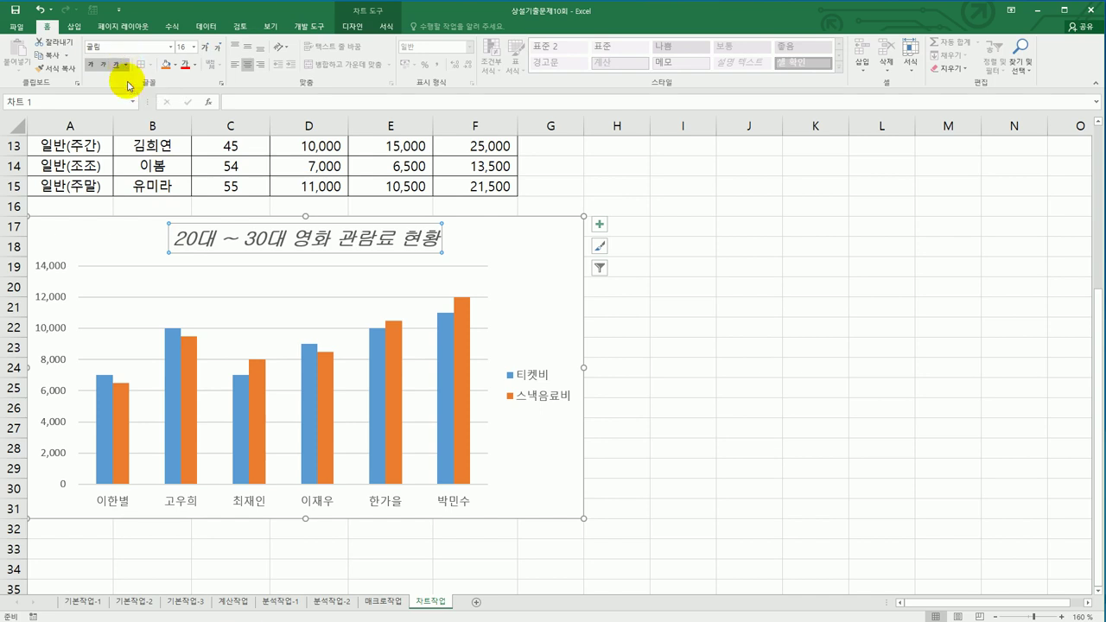
{"action": "right_click", "coordinate": [331, 254]}
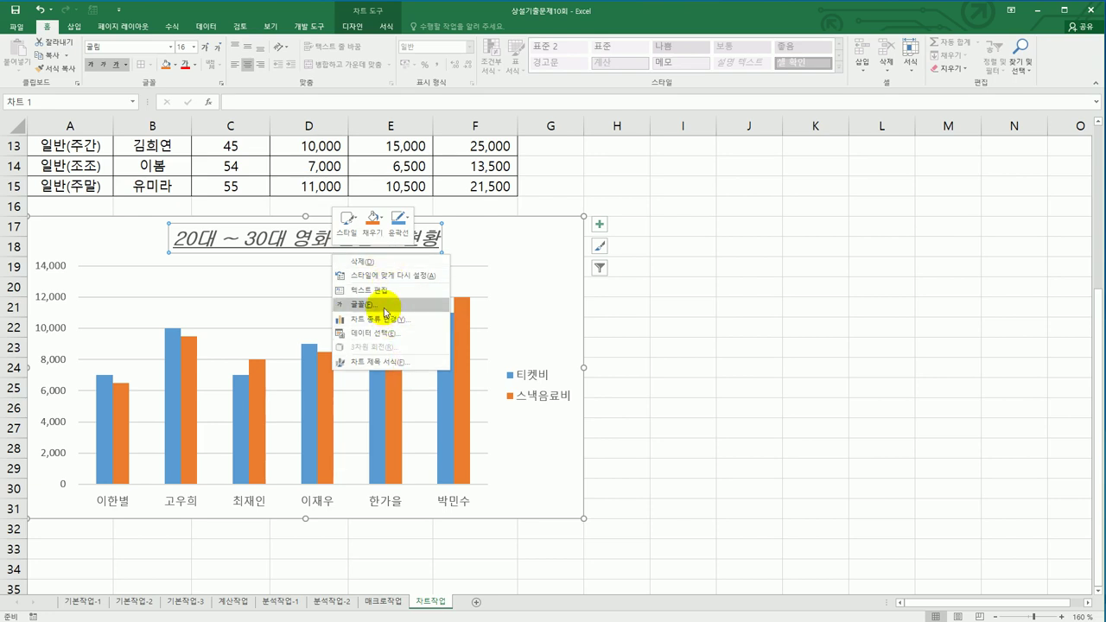
{"action": "left_click", "coordinate": [693, 357]}
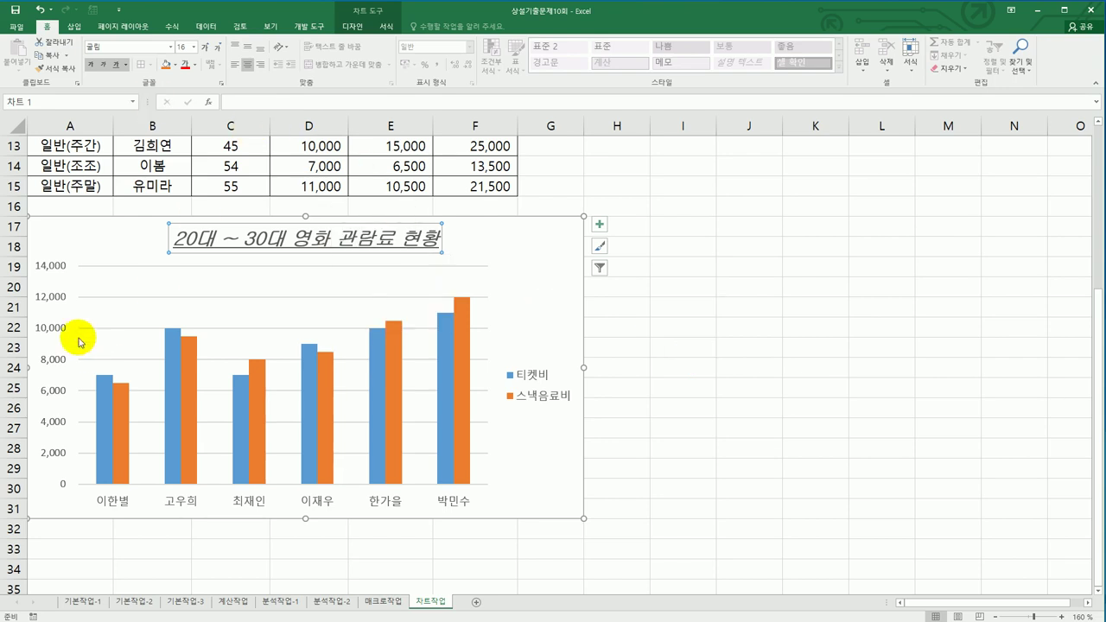
Set the maximum bound of the chart's vertical value axis to 12000
{"action": "left_click", "coordinate": [56, 273]}
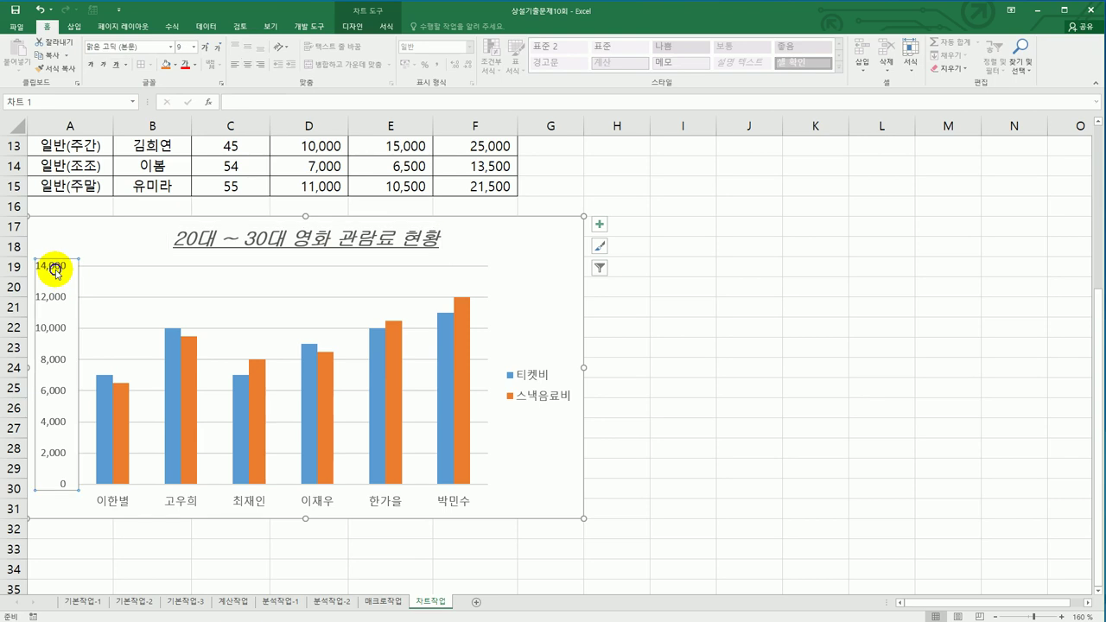
{"action": "right_click", "coordinate": [56, 273]}
{"action": "left_click", "coordinate": [112, 391]}
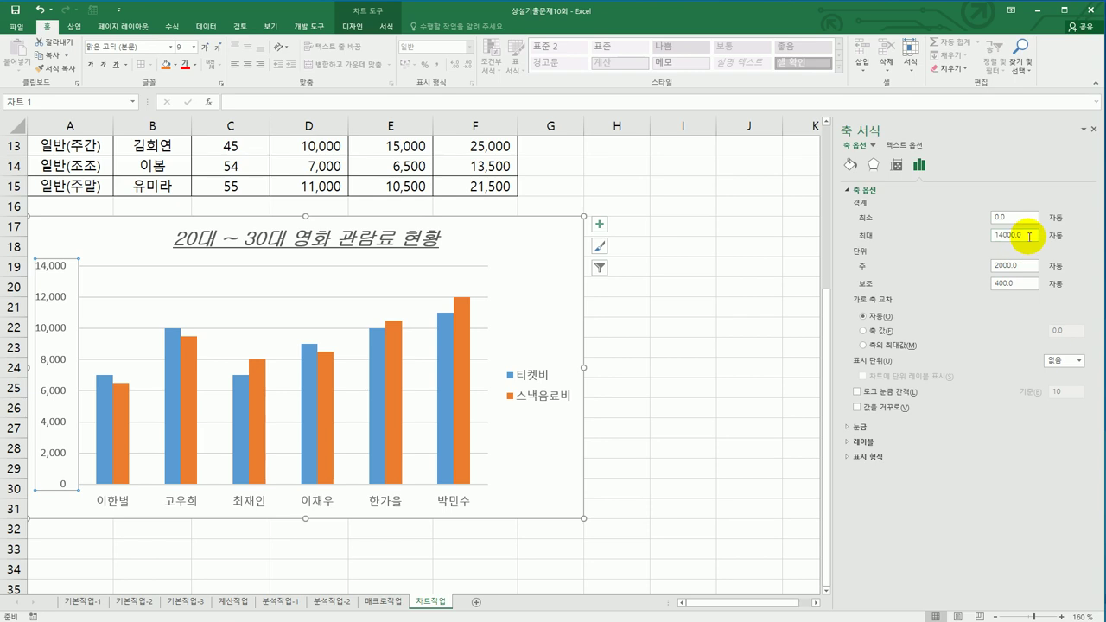
{"action": "double_click", "coordinate": [1028, 238]}
{"action": "type", "text": "120"}
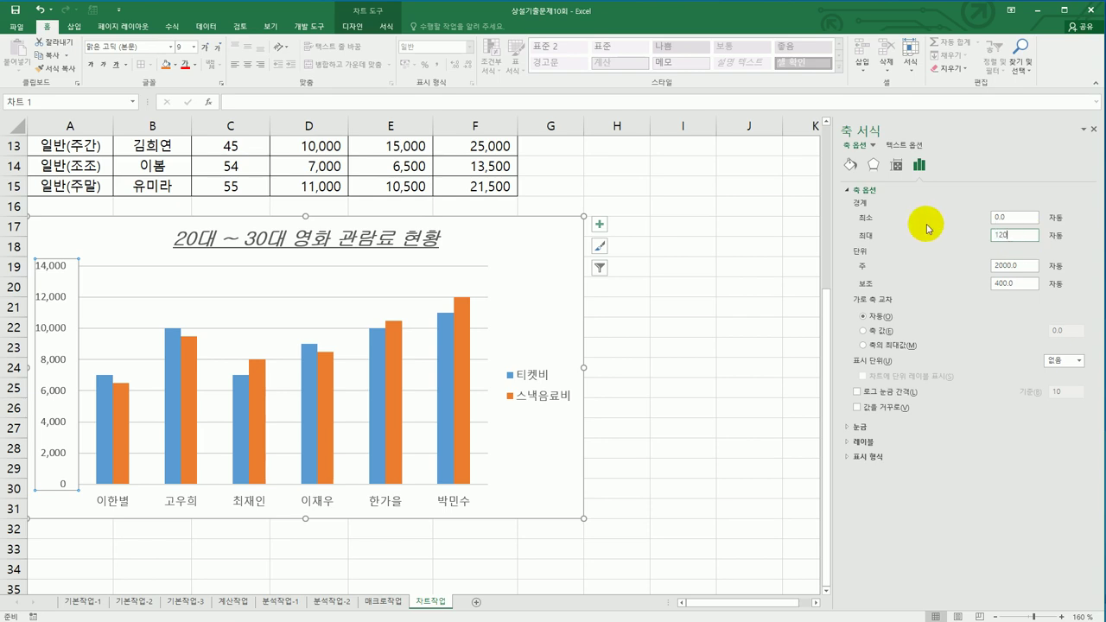
{"action": "key", "text": "Return"}
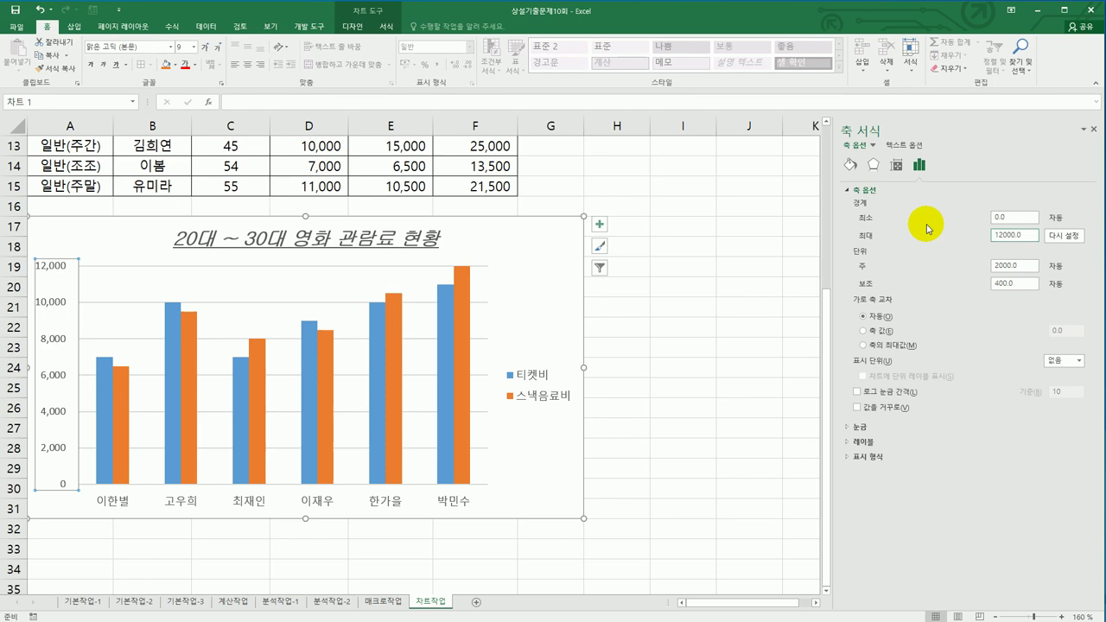
Add a data table with legend keys and primary major vertical gridlines (기본 주 세로) to the chart
{"action": "left_click", "coordinate": [600, 224]}
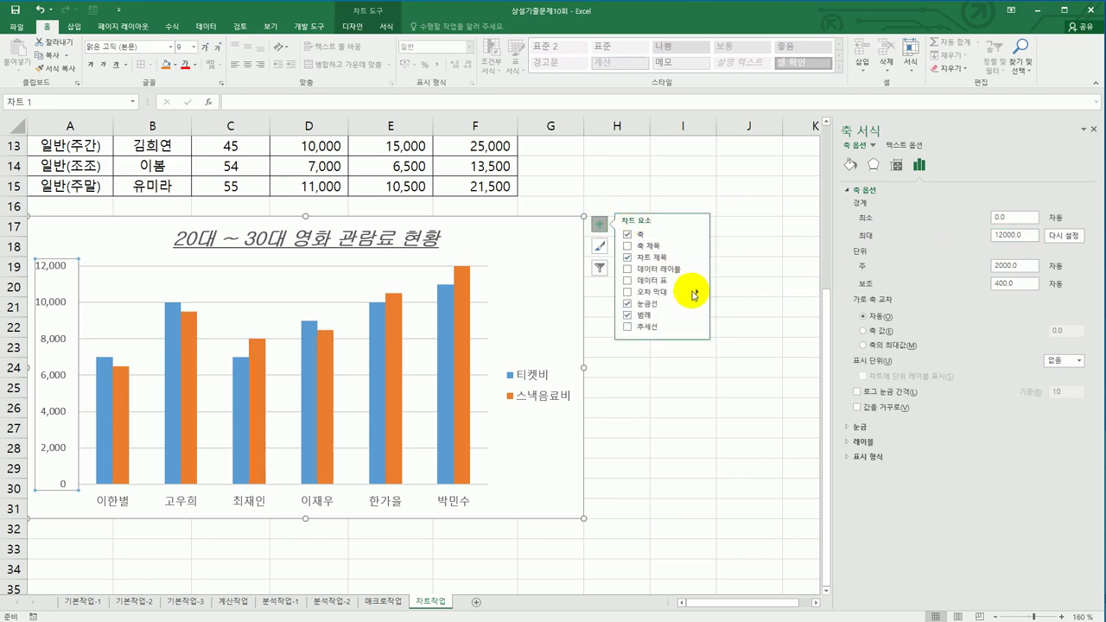
{"action": "left_click", "coordinate": [676, 285]}
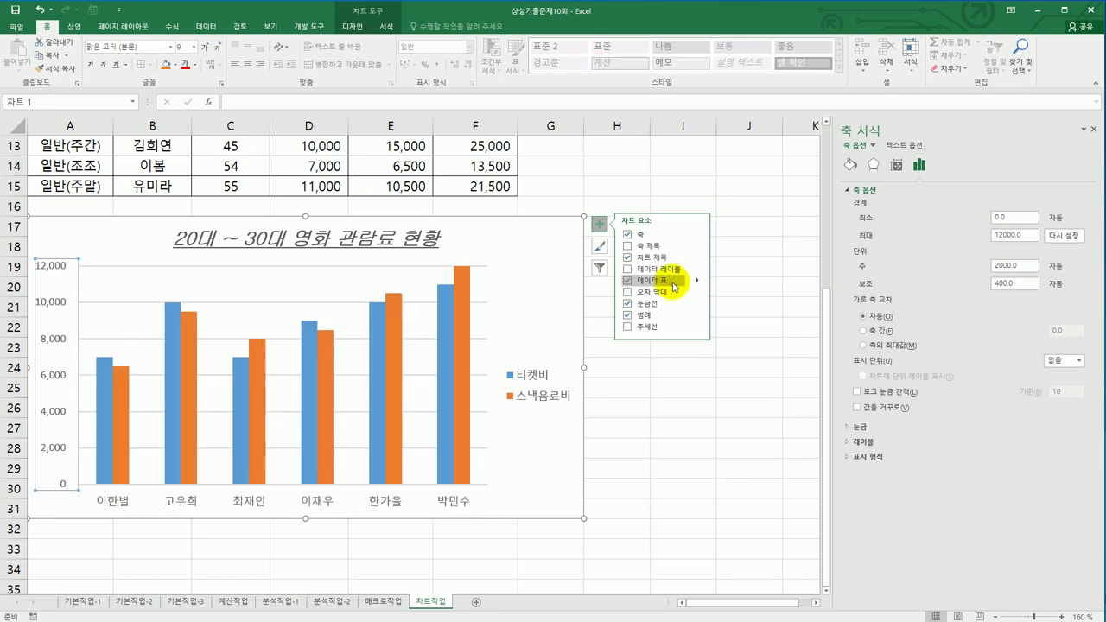
{"action": "left_click", "coordinate": [675, 285]}
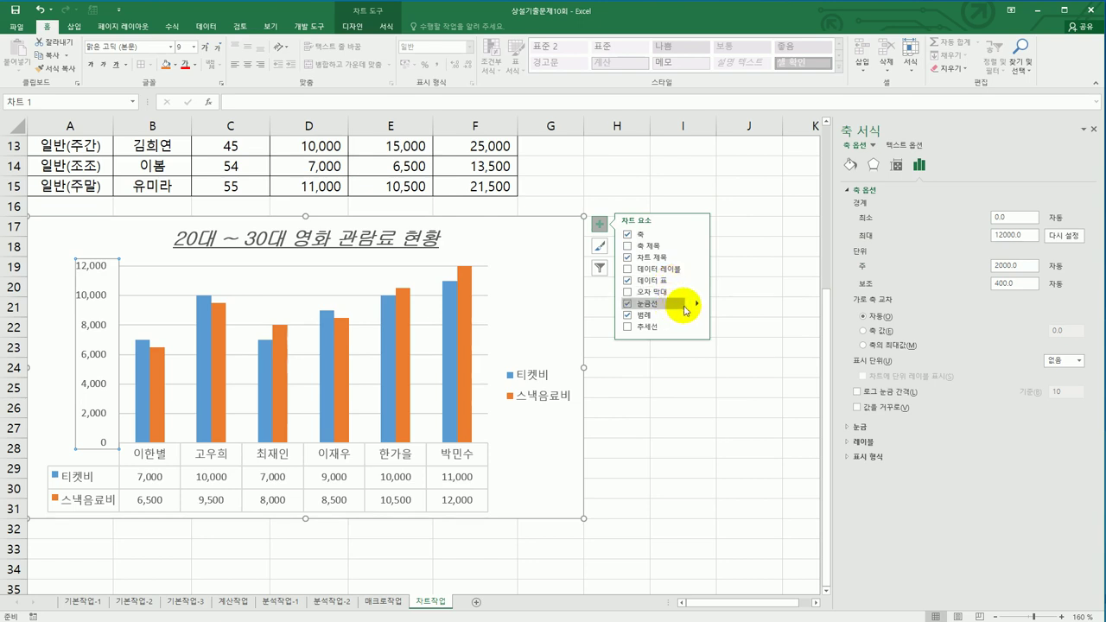
{"action": "left_click", "coordinate": [696, 307]}
{"action": "left_click", "coordinate": [744, 313]}
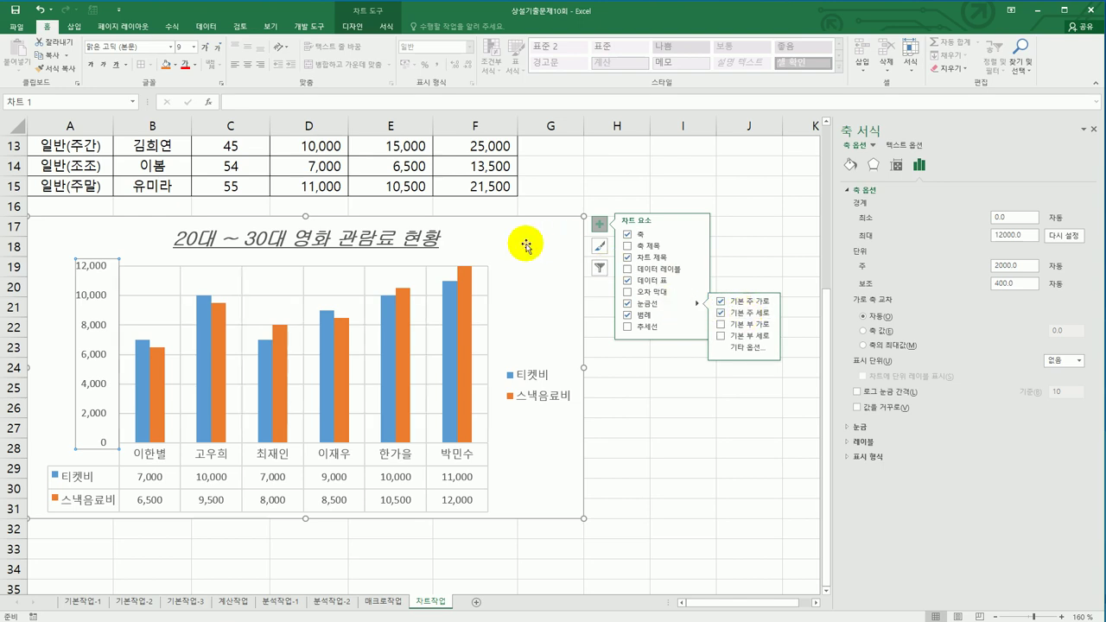
Give the chart area's border rounded corners (둥근 모서리) and a width of 2 pt
{"action": "left_click", "coordinate": [563, 238]}
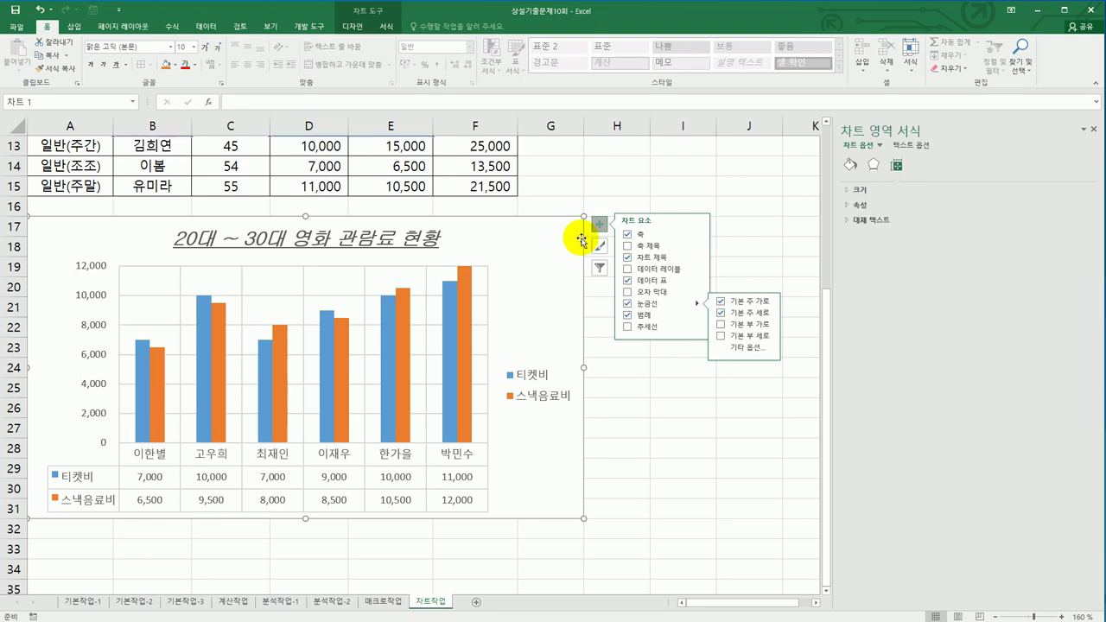
{"action": "left_click", "coordinate": [848, 170]}
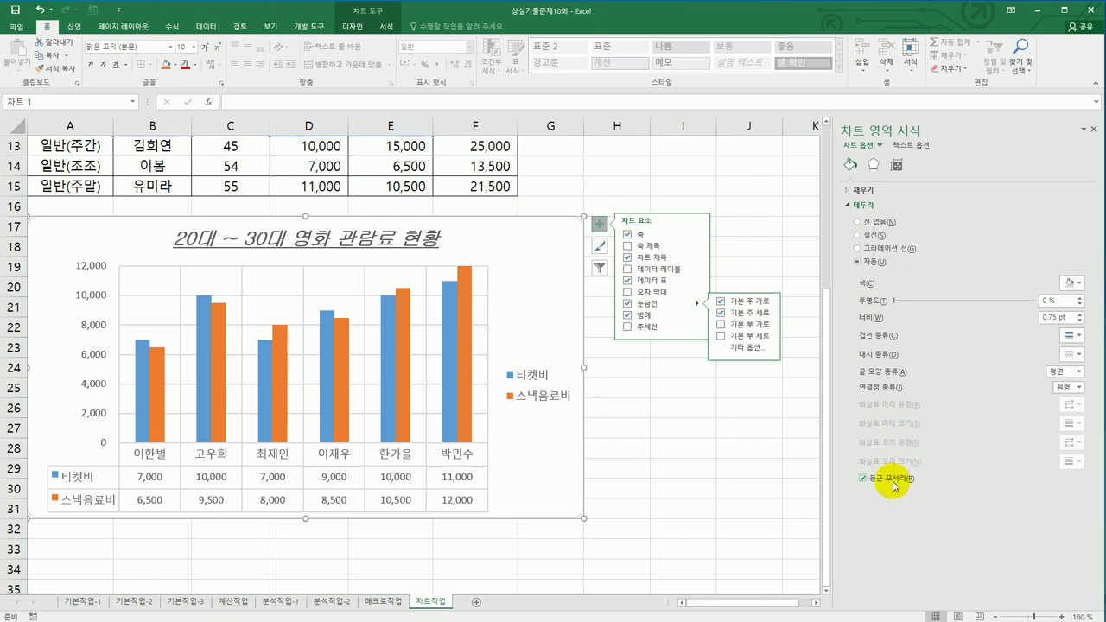
{"action": "left_click", "coordinate": [1057, 319]}
{"action": "type", "text": "2"}
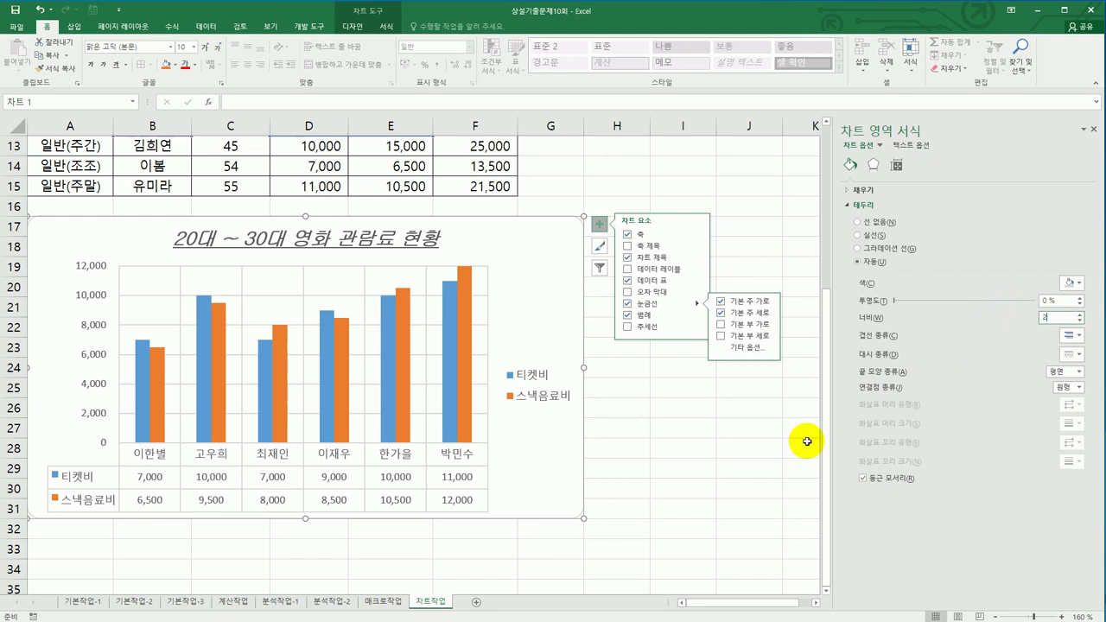
{"action": "left_click", "coordinate": [722, 480]}
{"action": "left_click", "coordinate": [637, 363]}
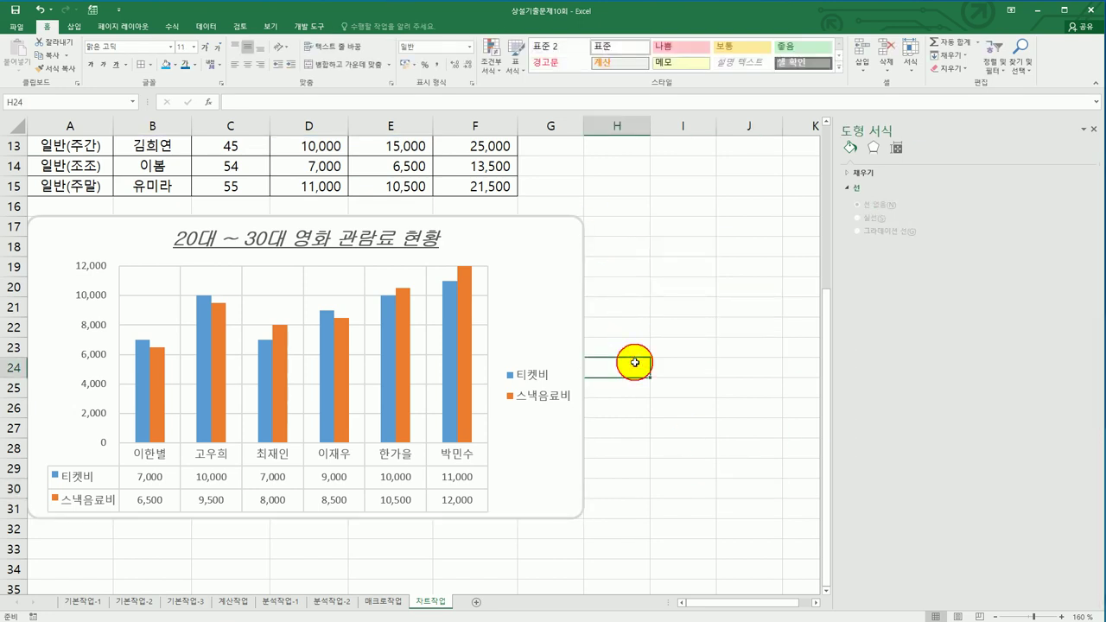